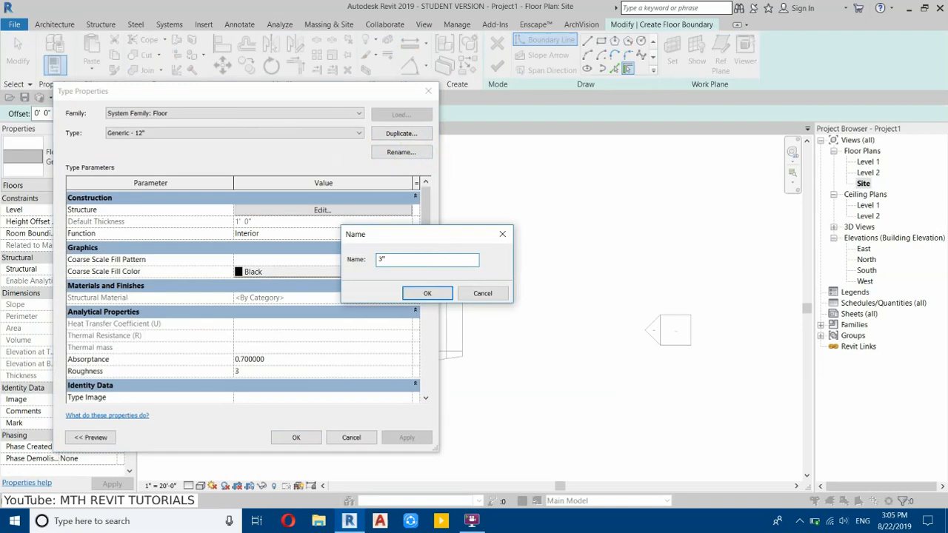
Step: Name the duplicated floor type 3" and duplicate it again as a type named 6"
left_click(419, 293)
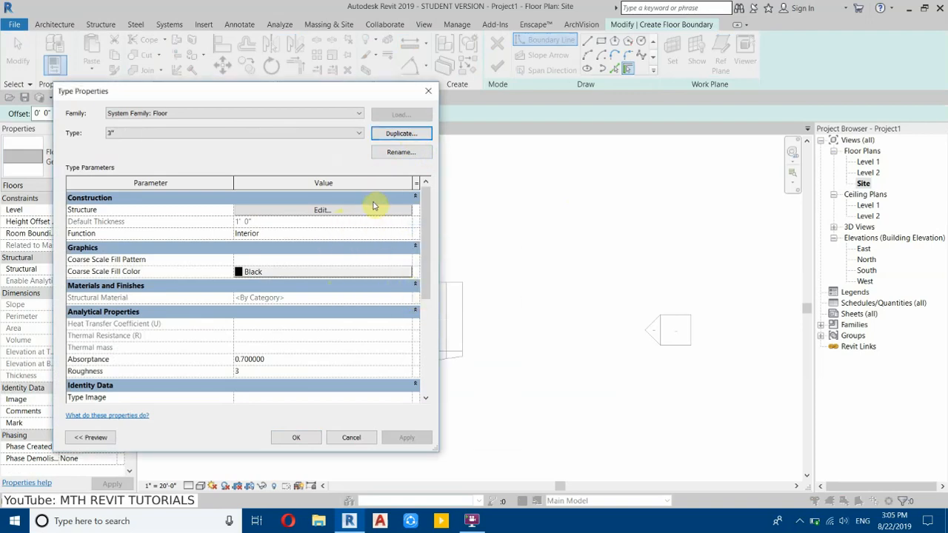
left_click(401, 133)
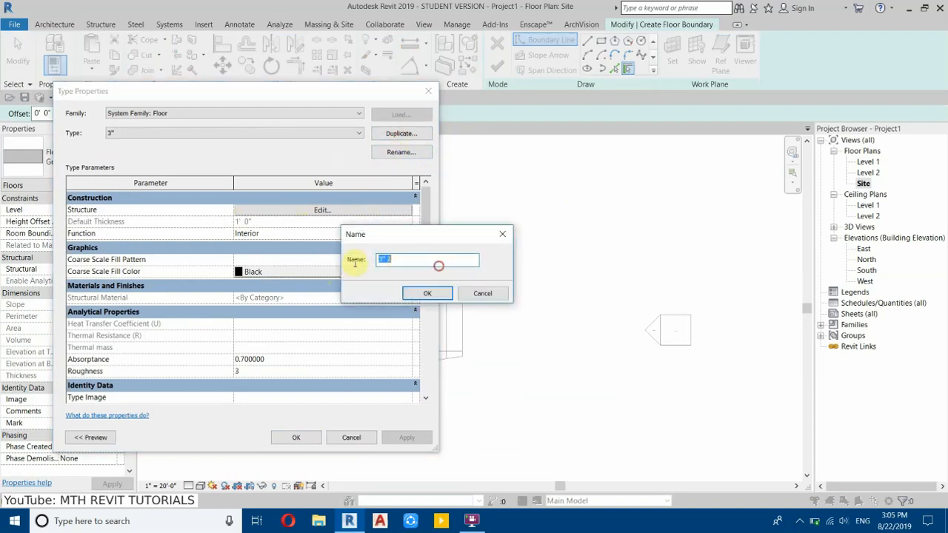
type("6\"")
left_click(432, 293)
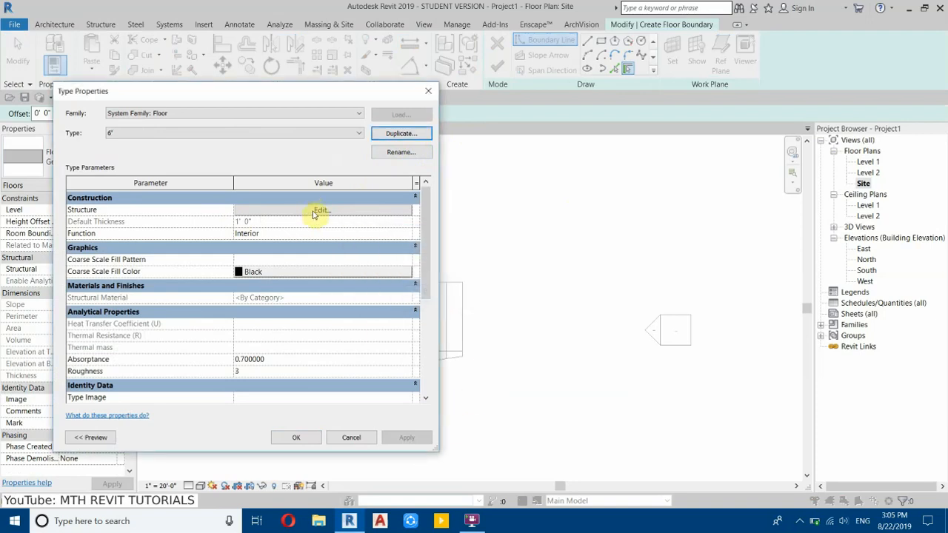
Step: Set the floor type's structure layer thickness to 0' 6" and create a new material named Floor for that layer
left_click(318, 210)
left_click(258, 218)
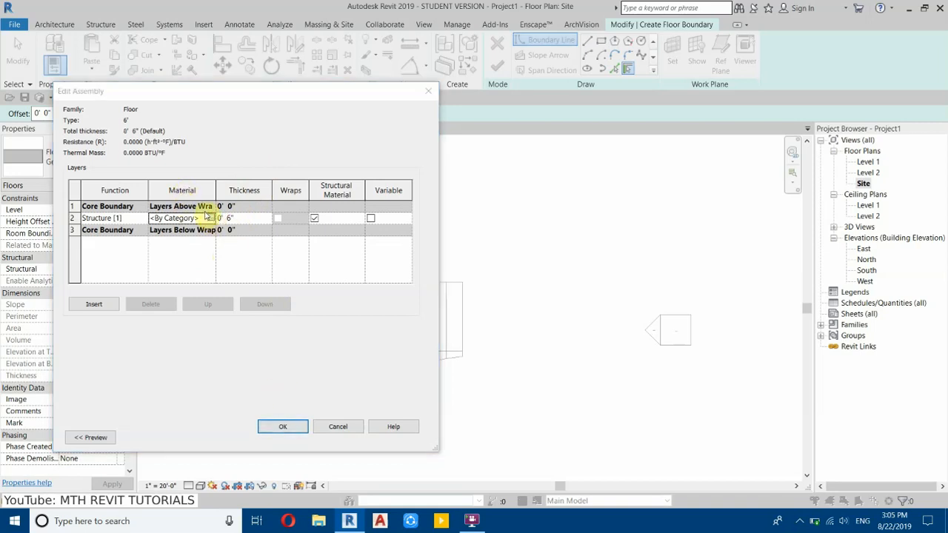
left_click(210, 219)
left_click(327, 375)
left_click(330, 387)
right_click(377, 207)
left_click(398, 234)
type("Floor")
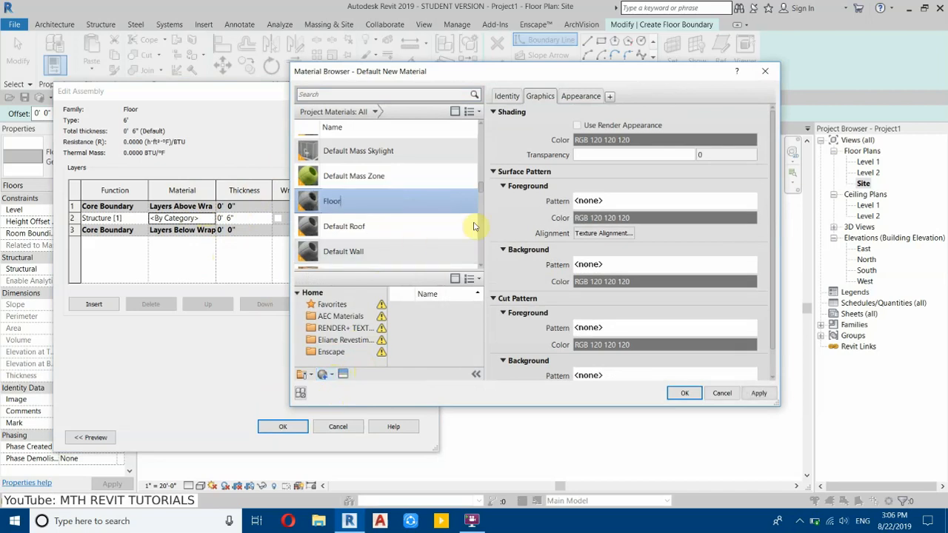
Step: Enable Use Render Appearance for the Floor material and show the Sitework assets of the Appearance Library
left_click(617, 124)
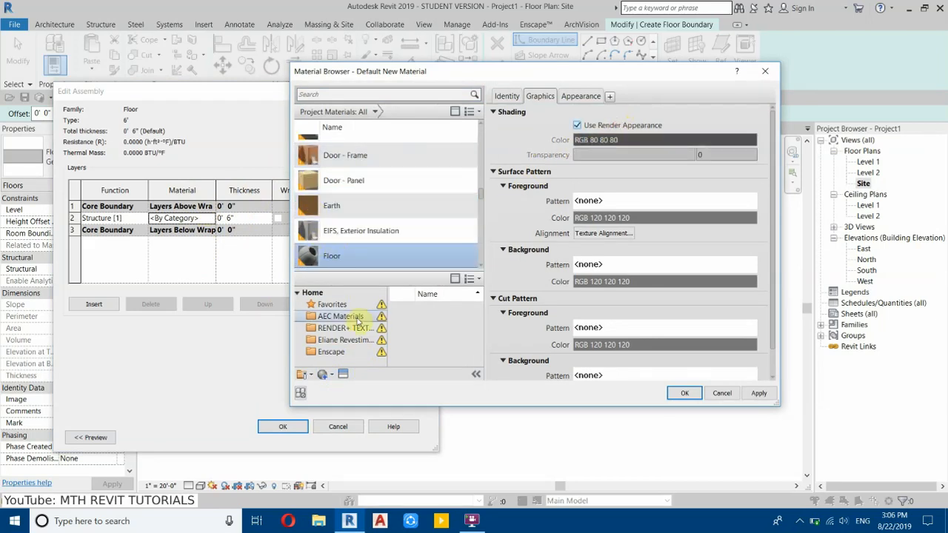
left_click(342, 376)
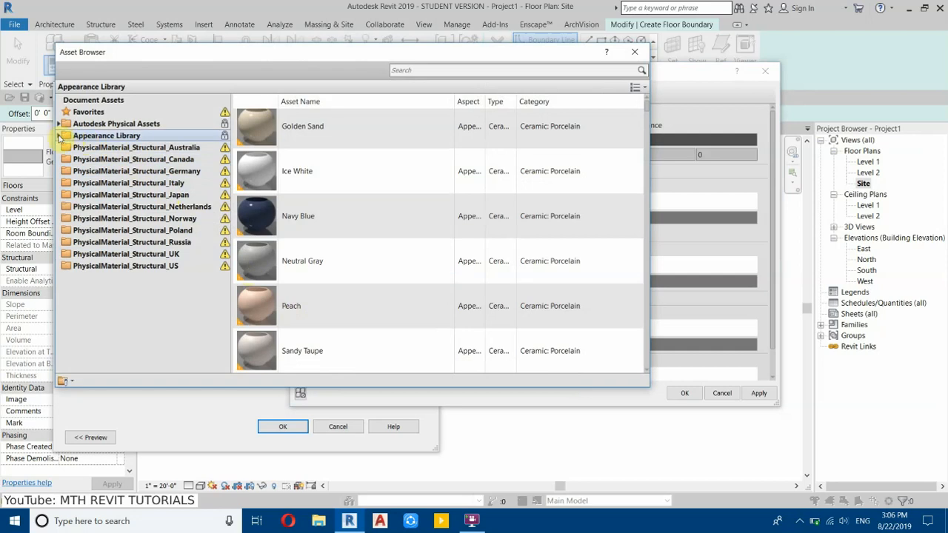
left_click(59, 136)
scroll(111, 178, "down", 5)
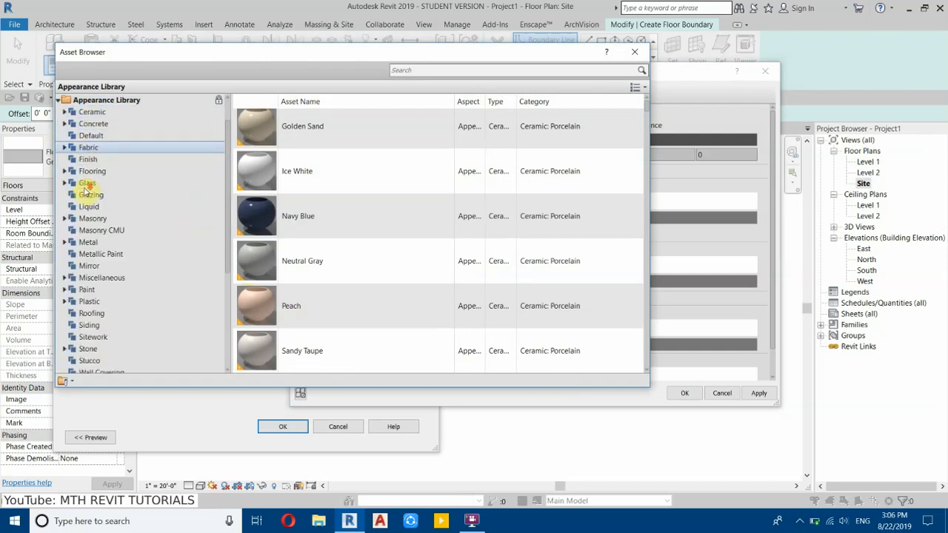
scroll(126, 184, "up", 3)
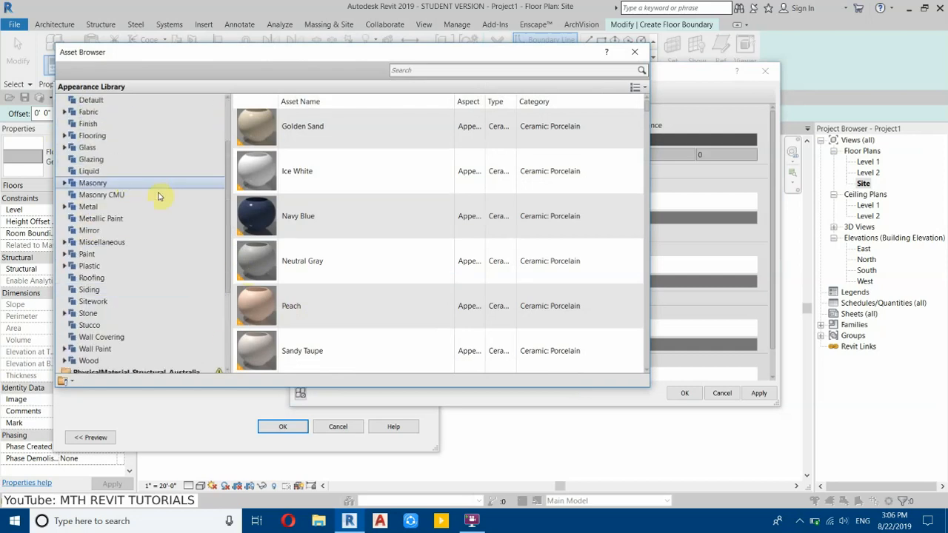
left_click(121, 302)
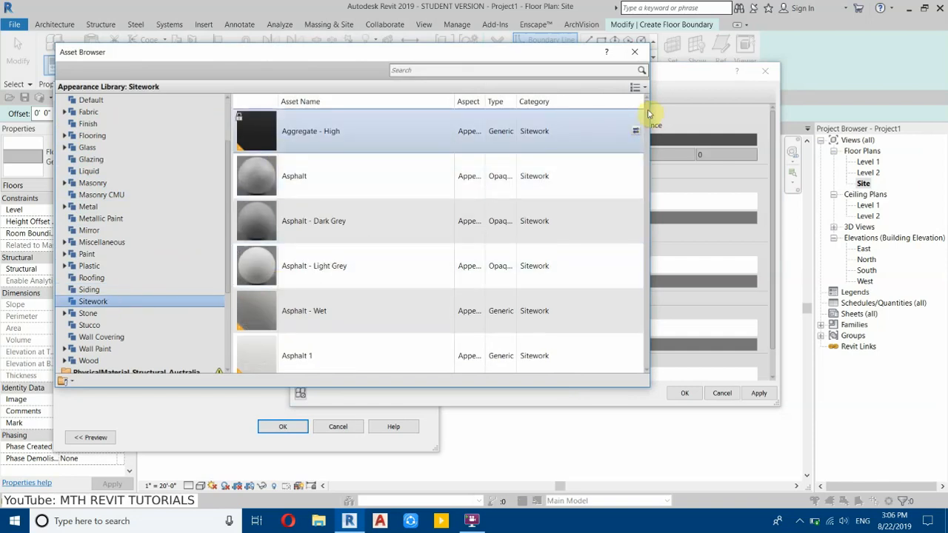
Step: Replace the Floor material's appearance with the Cobble Stone - Interlocking asset and close the Asset Browser
left_click_drag(647, 111, 647, 331)
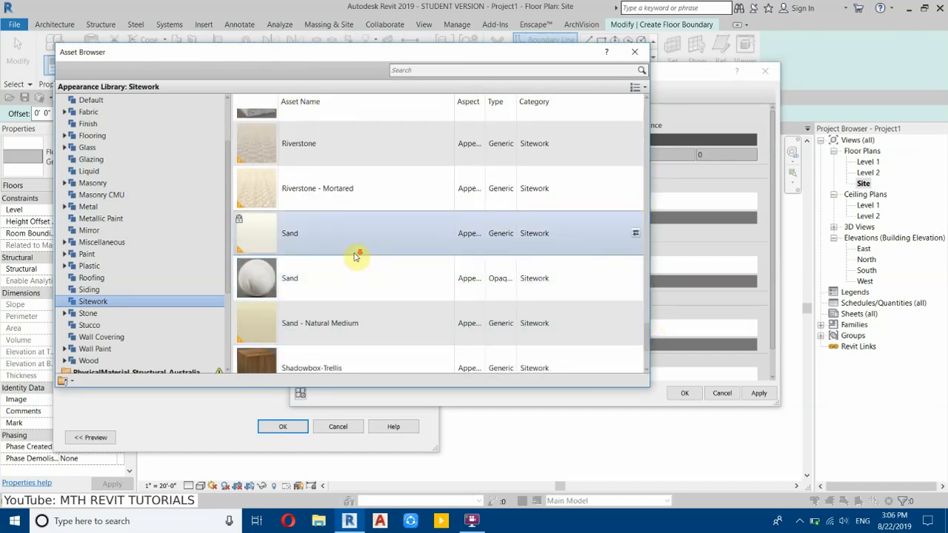
scroll(469, 264, "down", 1)
scroll(471, 264, "up", 5)
scroll(471, 264, "up", 3)
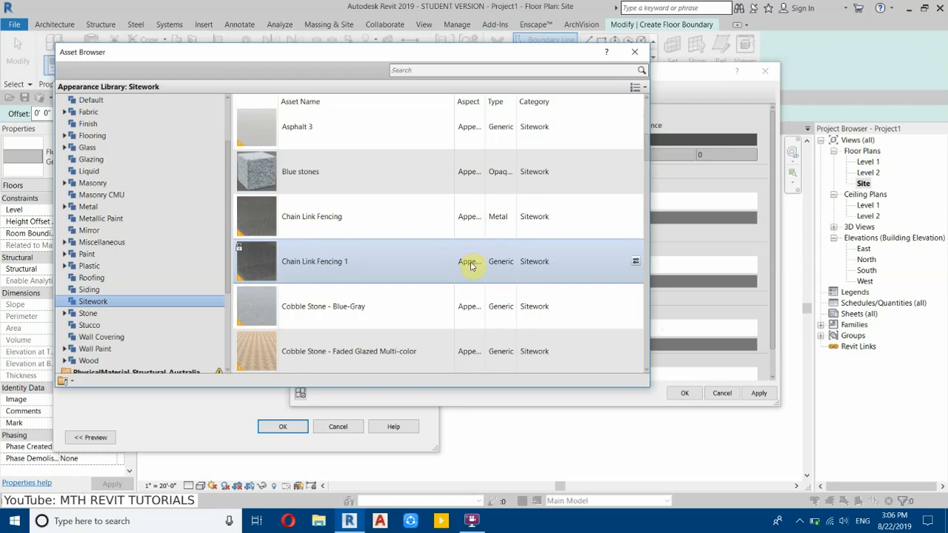
scroll(375, 284, "up", 3)
scroll(478, 312, "down", 5)
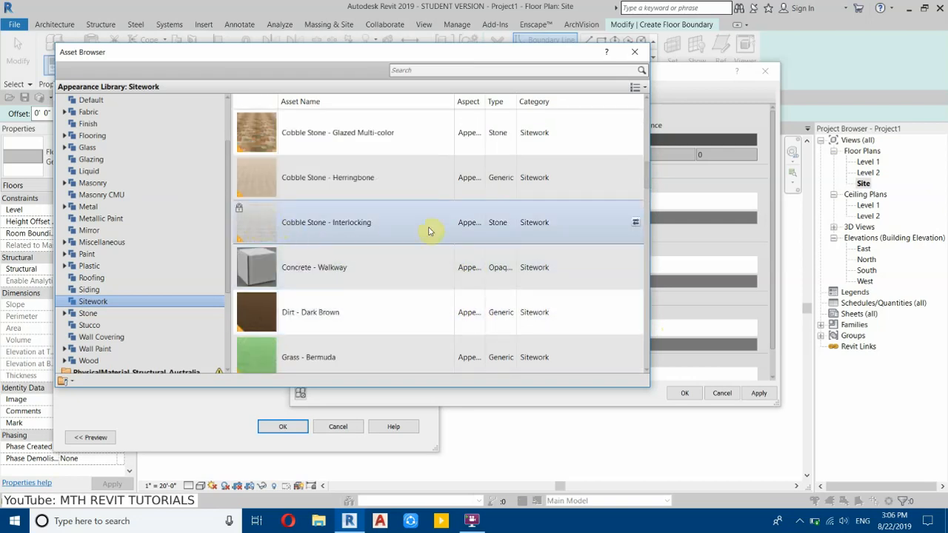
left_click(639, 225)
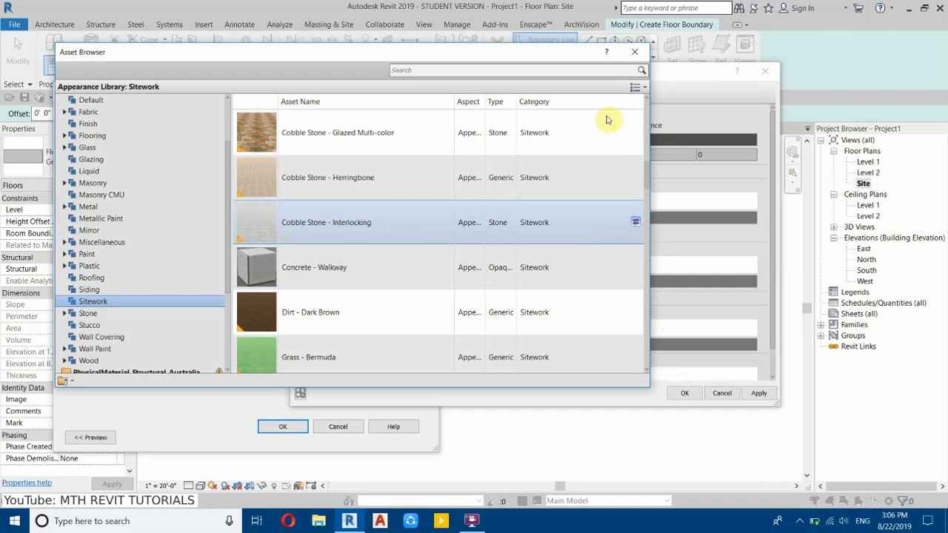
left_click_drag(569, 56, 576, 24)
left_click(658, 30)
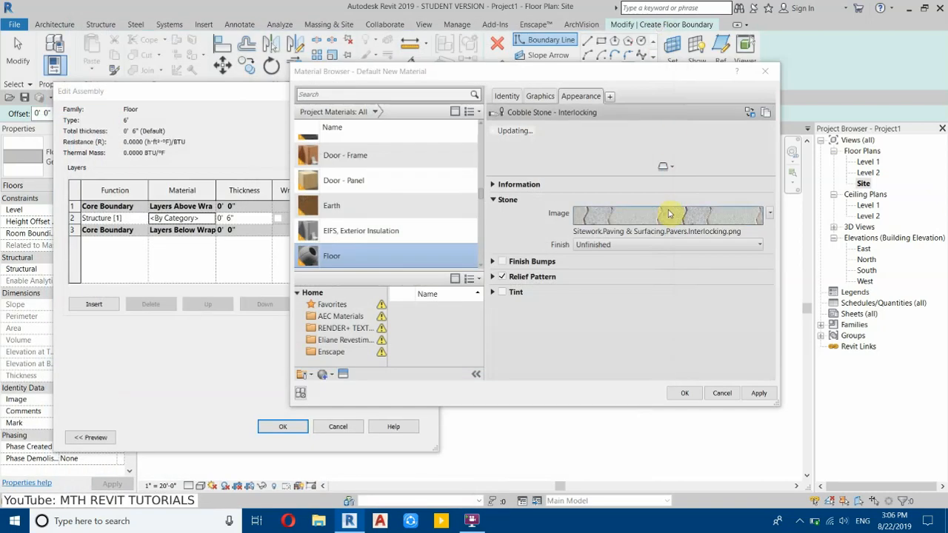
Step: Set the sample size of the Floor material's stone image to 2'
left_click(667, 213)
left_click(332, 393)
double_click(332, 393)
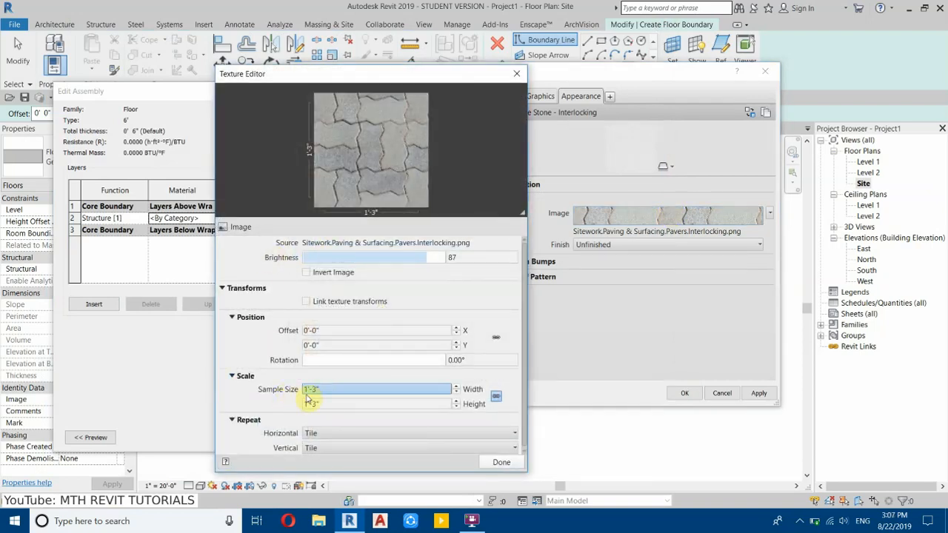
double_click(340, 394)
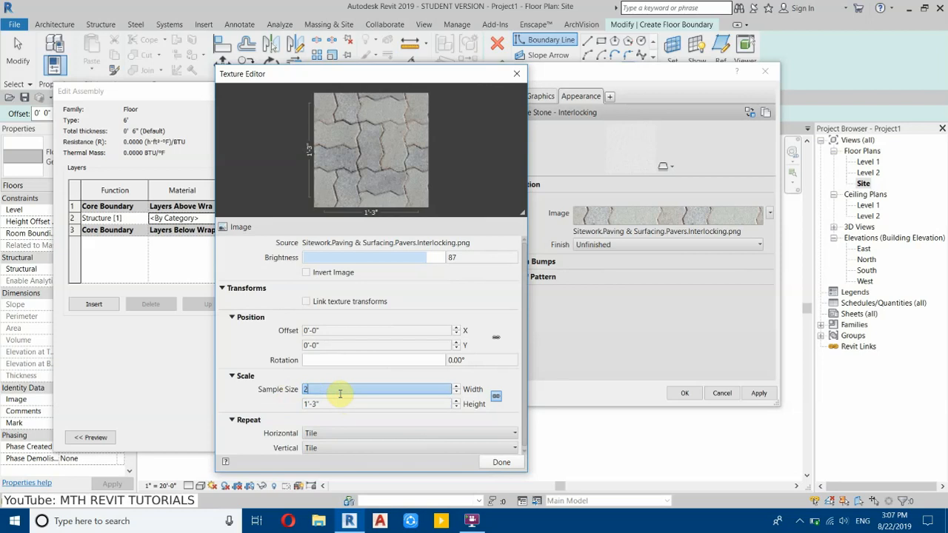
type("2'")
left_click(501, 462)
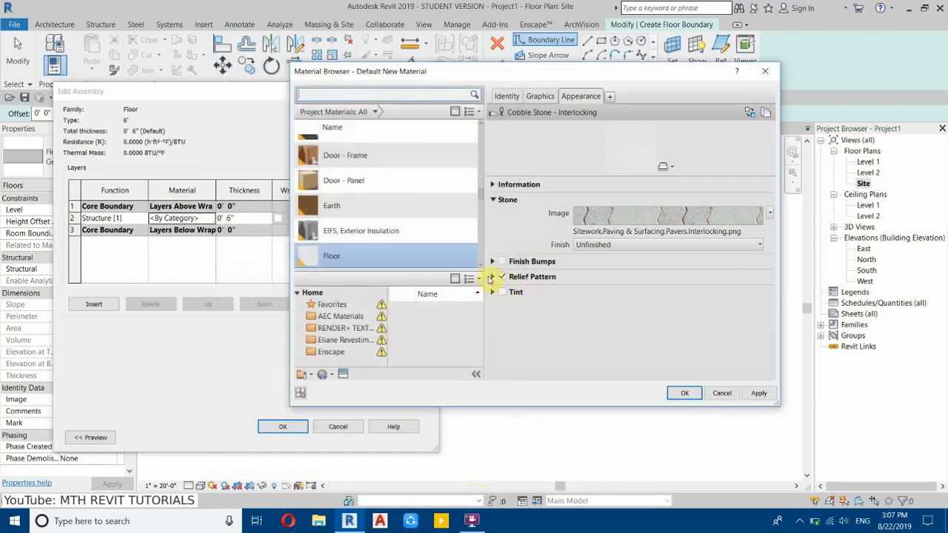
Step: Set the relief pattern image's sample size to 2' and accept the material, layer and floor type settings
left_click(491, 277)
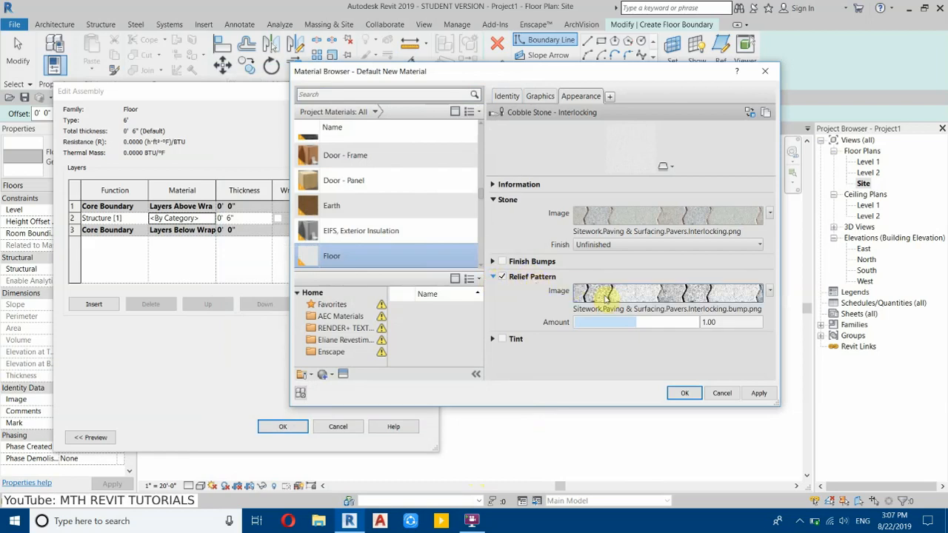
left_click(606, 293)
double_click(339, 388)
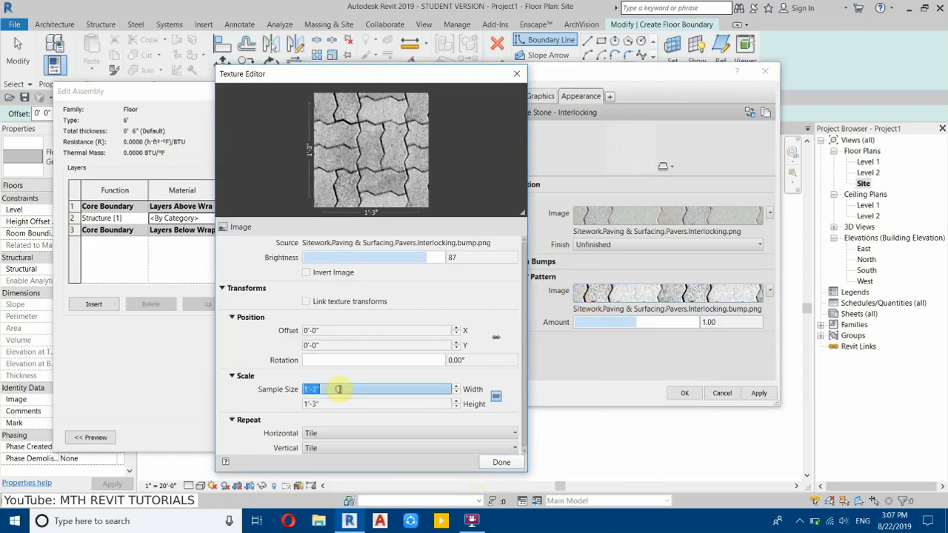
type("2'")
left_click(501, 462)
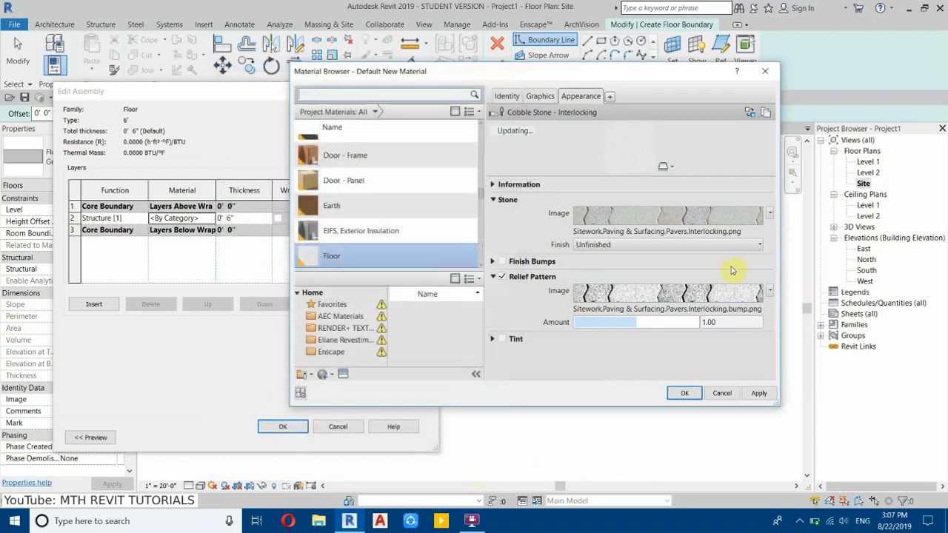
left_click(681, 394)
left_click(282, 426)
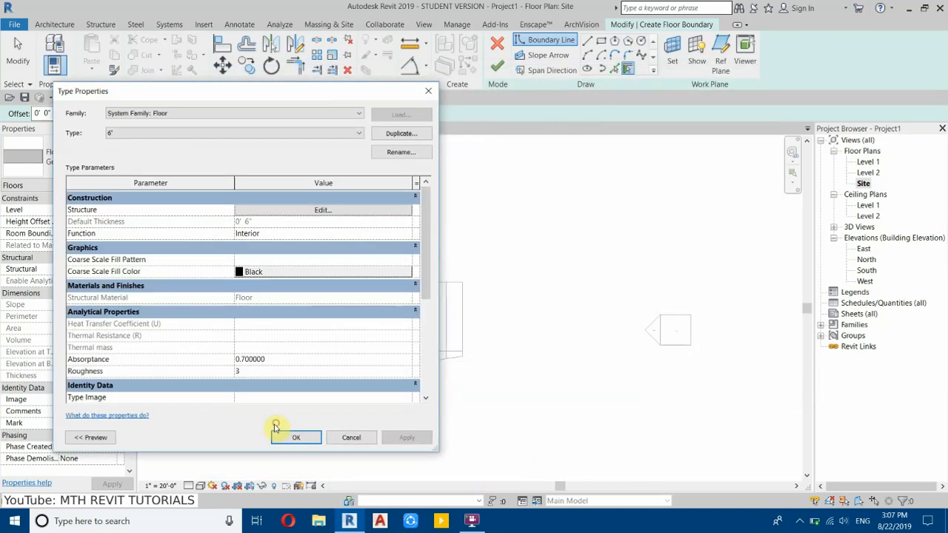
left_click(276, 437)
Step: Sketch a rectangular floor boundary about 90' by 44' around the building, extending well to its west, and finish the floor
left_click(601, 41)
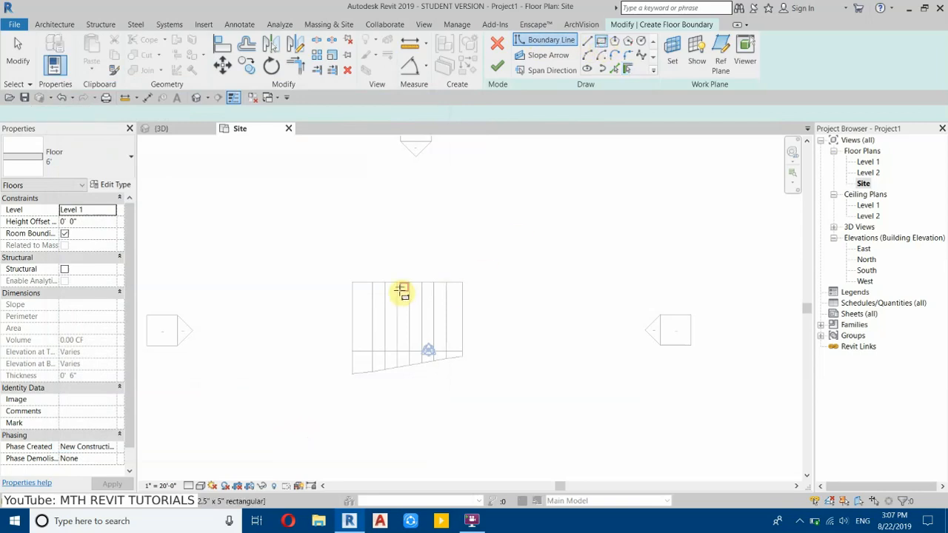
left_click(486, 258)
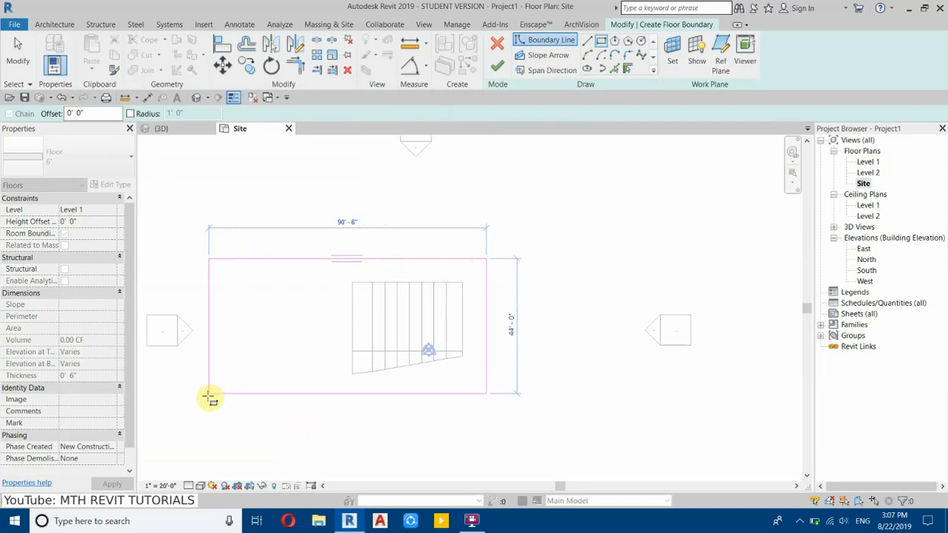
left_click(209, 394)
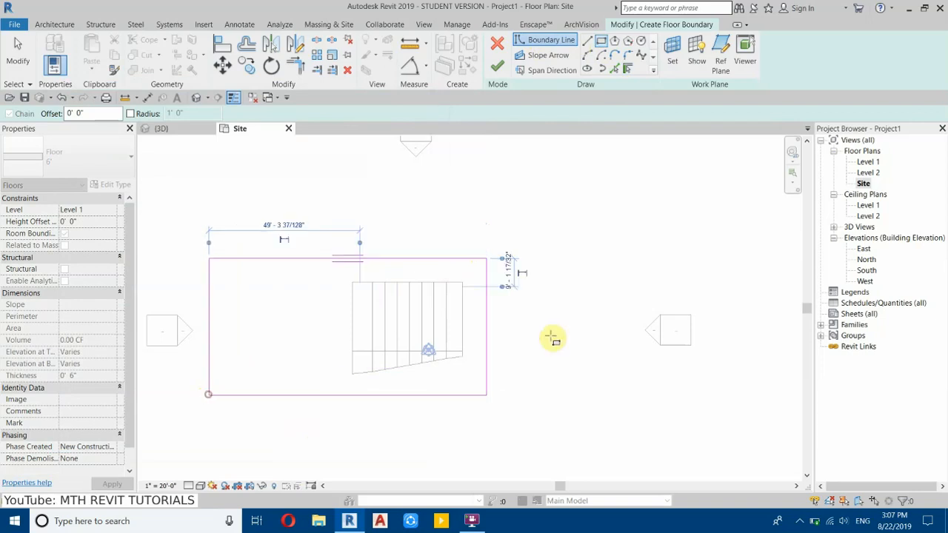
right_click(576, 220)
left_click(588, 226)
left_click(498, 67)
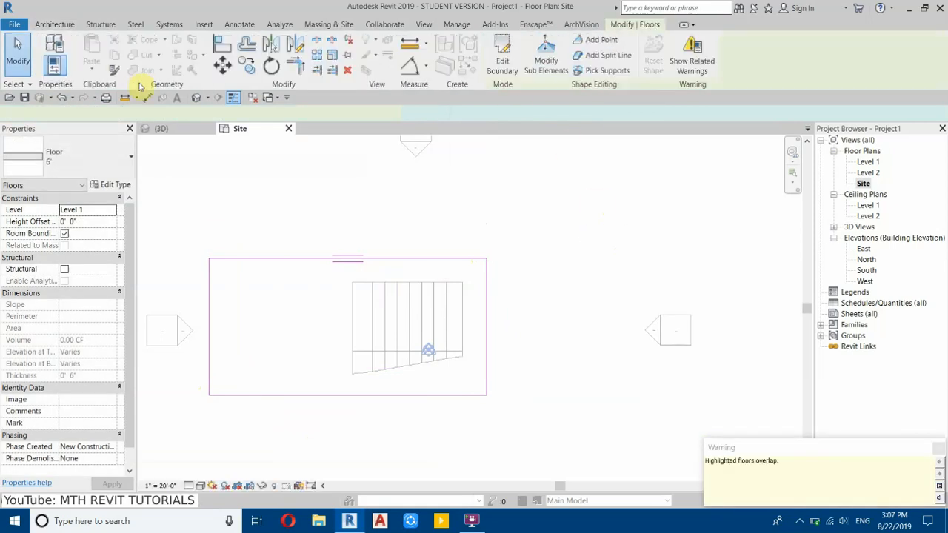
Step: Set the new floor's height offset from Level 1 to -0' 6"
left_click(233, 97)
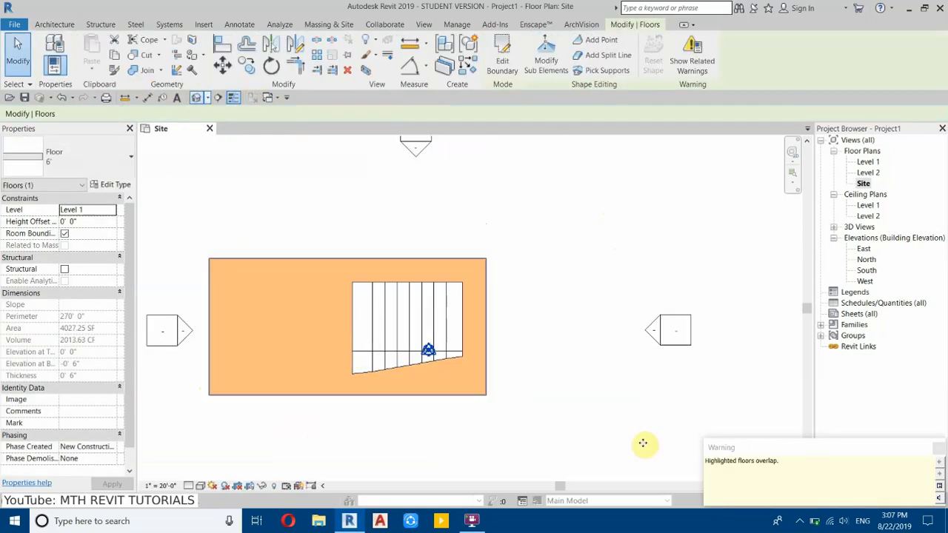
left_click(806, 472)
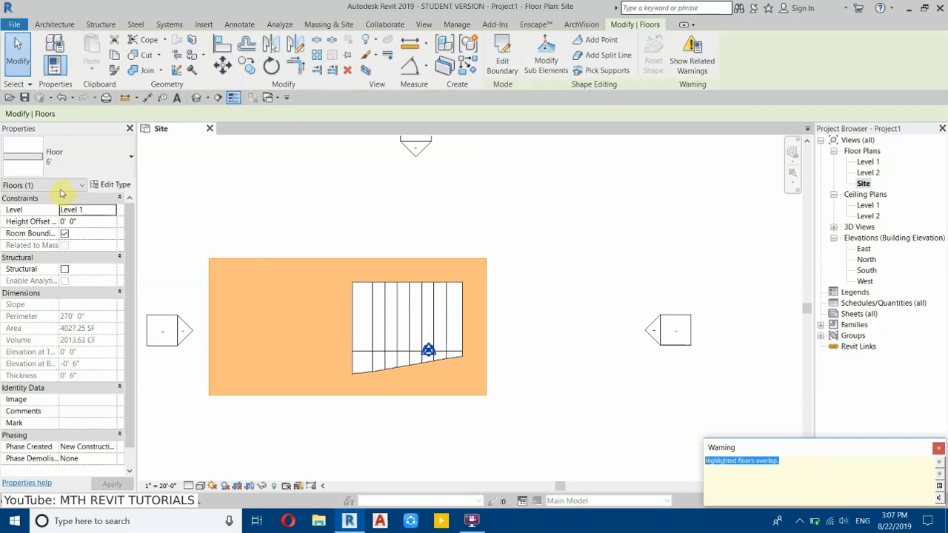
left_click(96, 222)
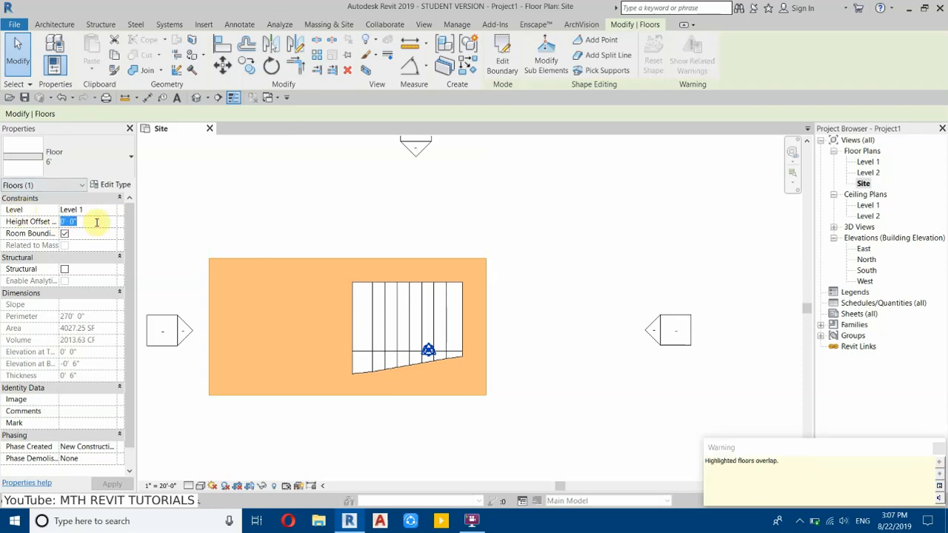
key("Return")
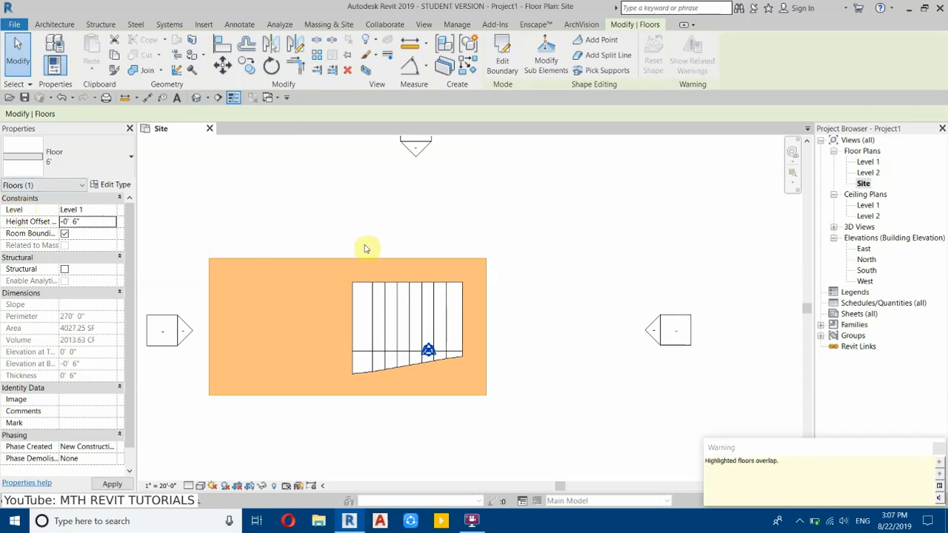
Step: Inspect the new floor and the base of the building in the 3D view
left_click(194, 99)
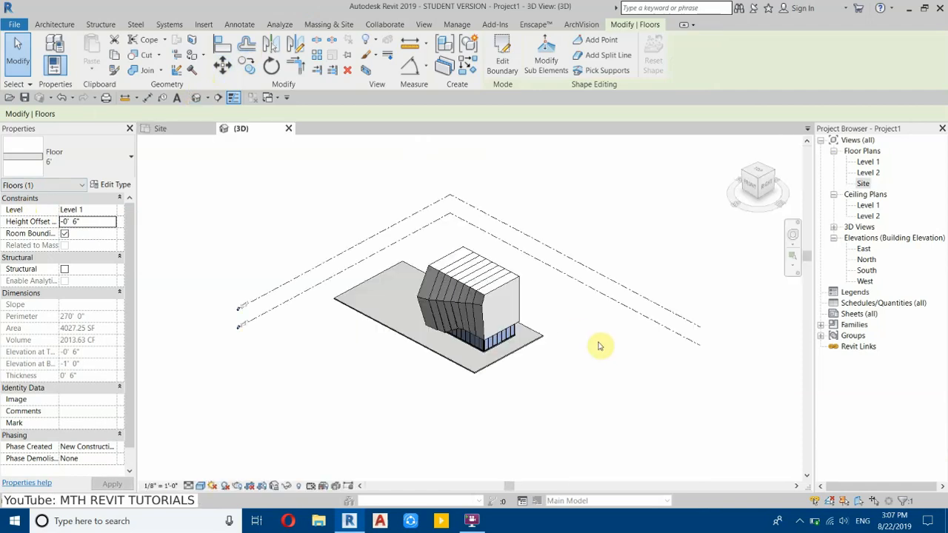
left_click(539, 253)
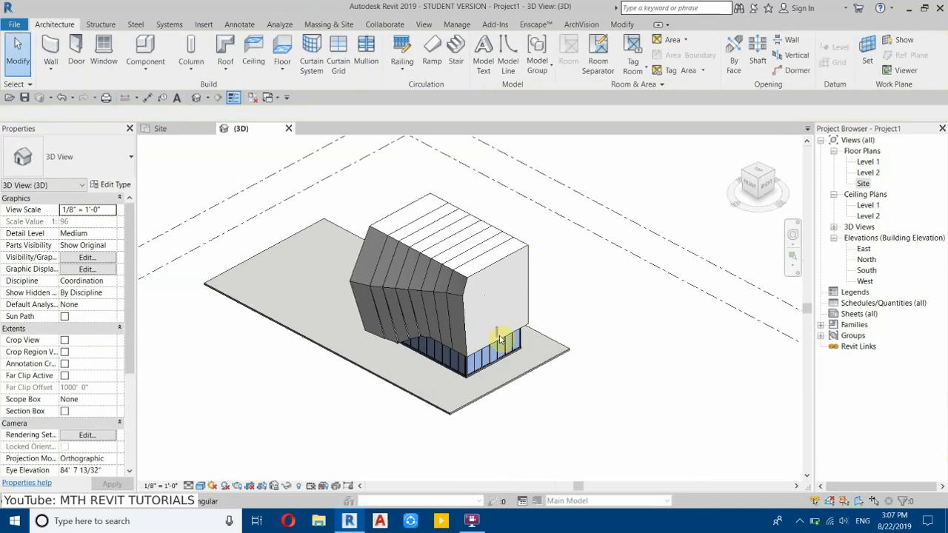
scroll(556, 382, "up", 3)
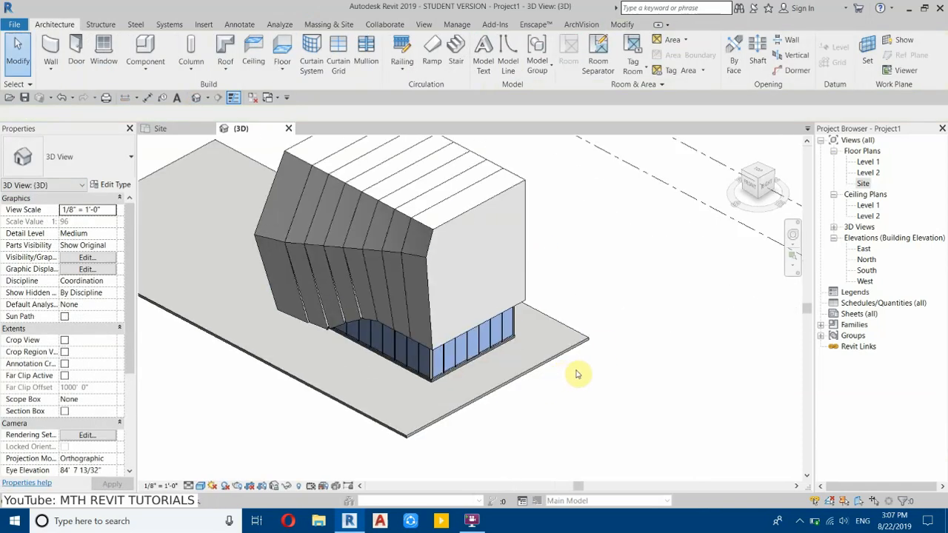
Step: Edit the site floor's boundary in the Site plan, moving its north edge out to about 28' from the building, and finish
left_click(561, 374)
left_click(508, 52)
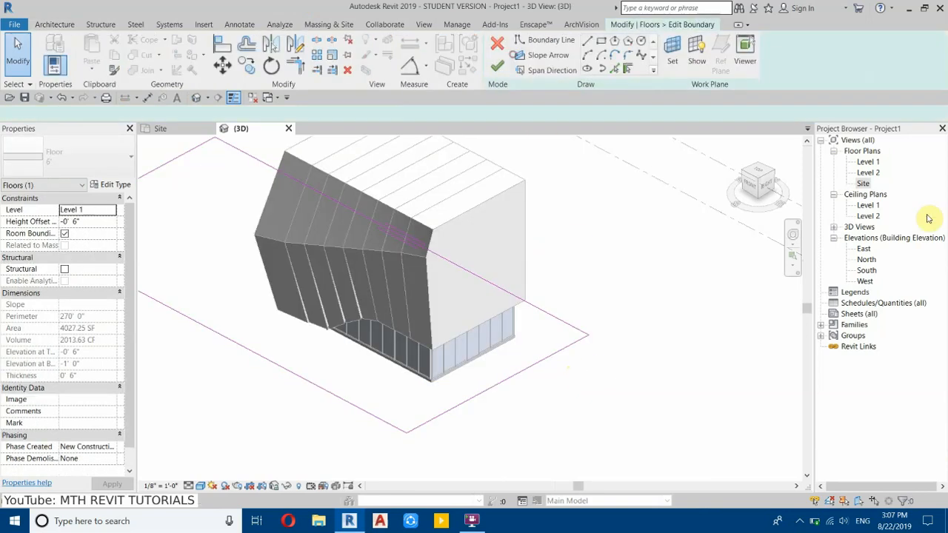
double_click(862, 183)
mouse_move(399, 259)
left_mouse_down()
mouse_move(395, 185)
mouse_move(398, 204)
left_mouse_up()
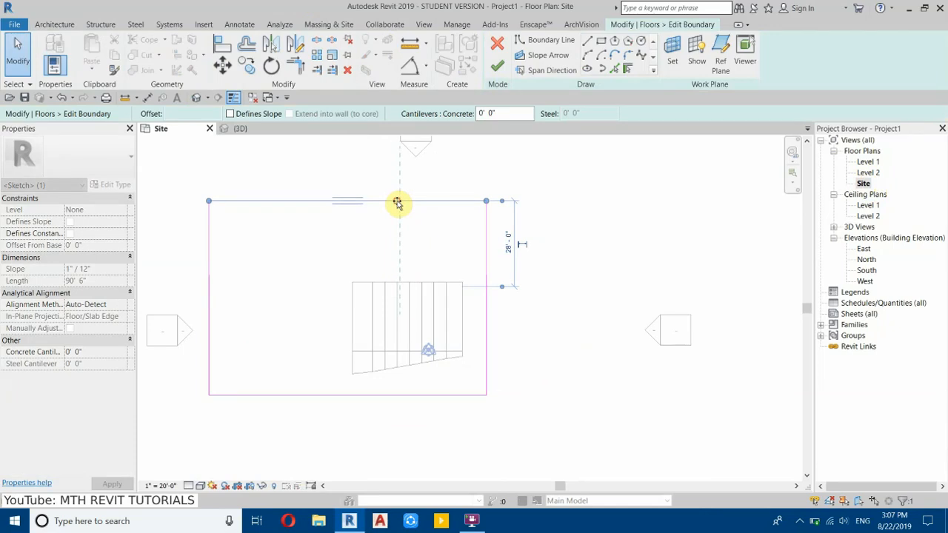
left_click(497, 66)
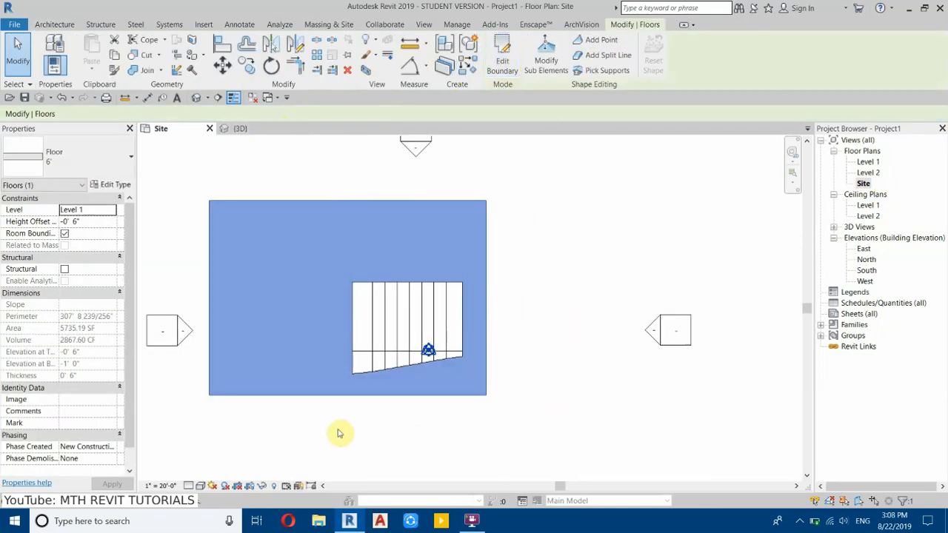
left_click(548, 284)
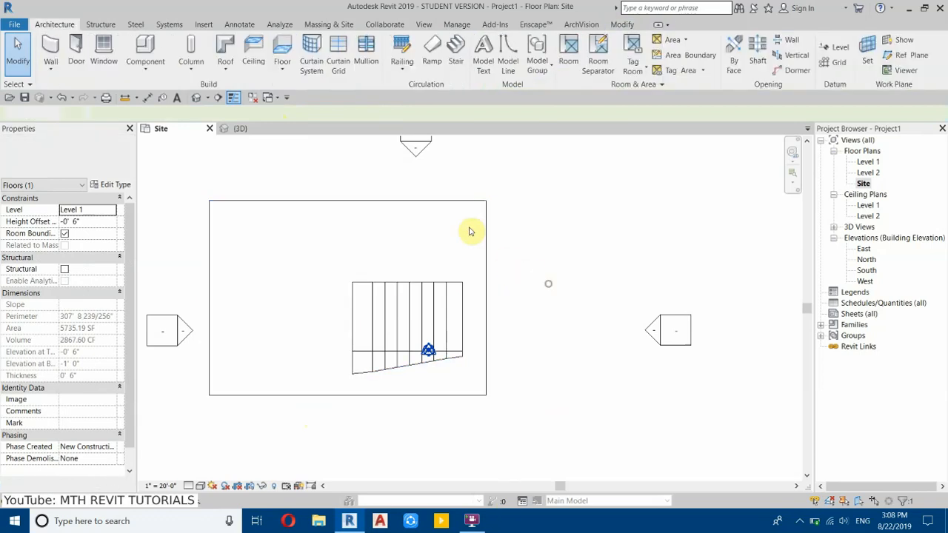
Step: Start a new floor, duplicate the 6" type as 3" 2, and set its structure layer's thickness to 3"
left_click(280, 50)
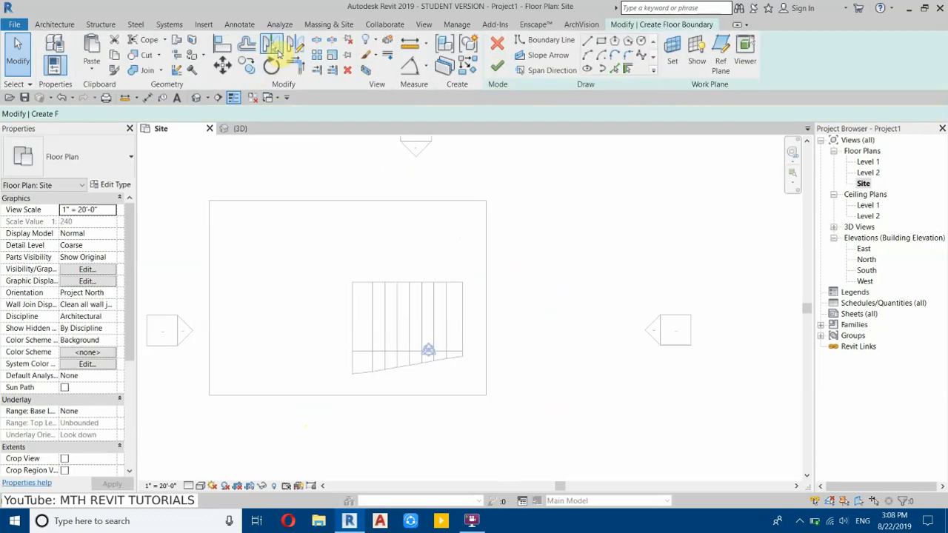
left_click(116, 186)
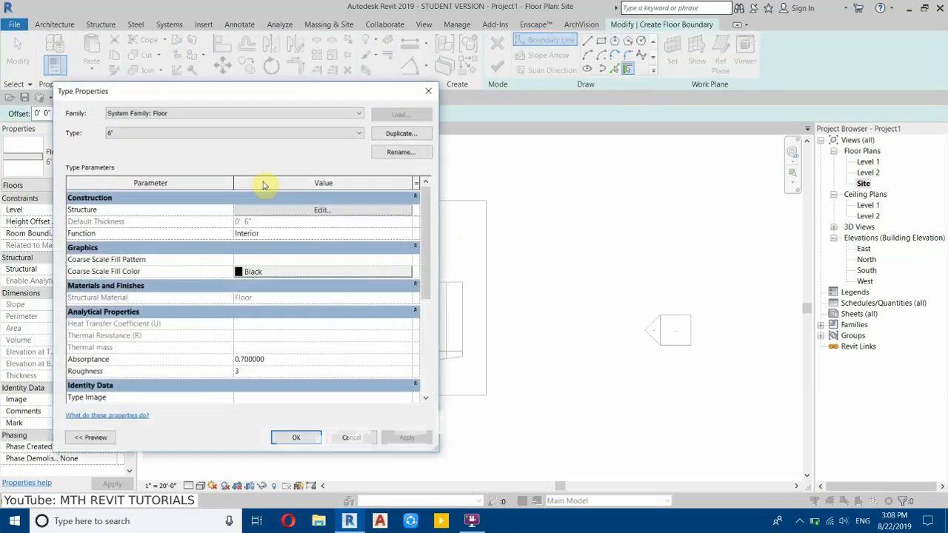
left_click(401, 132)
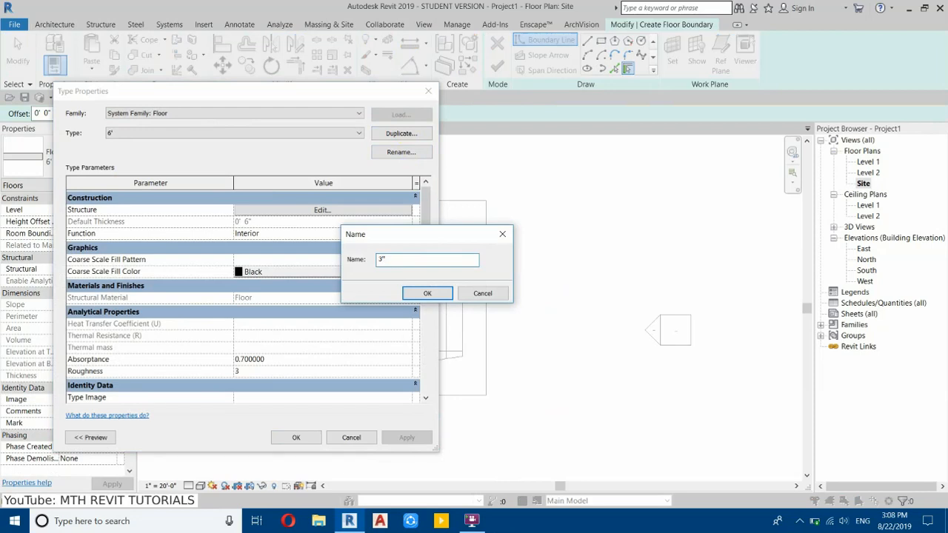
left_click(423, 294)
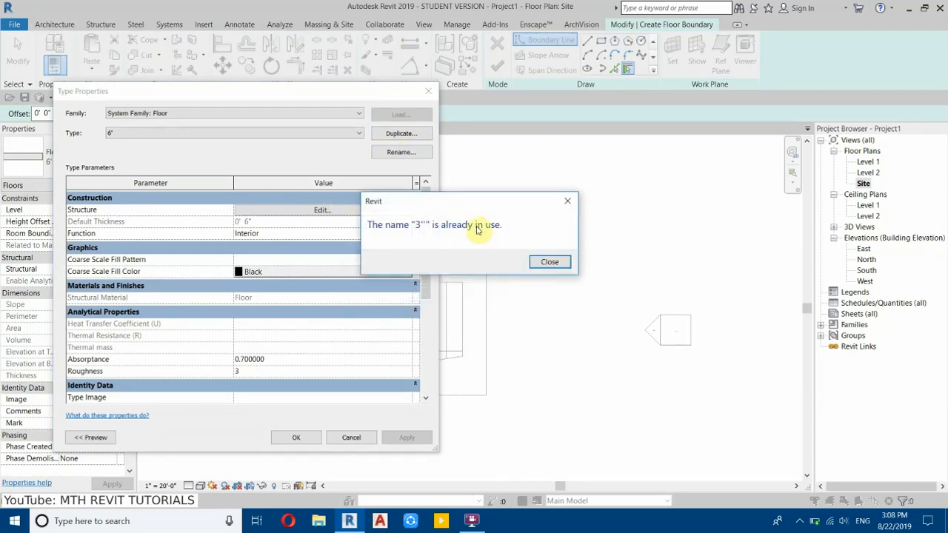
left_click(551, 262)
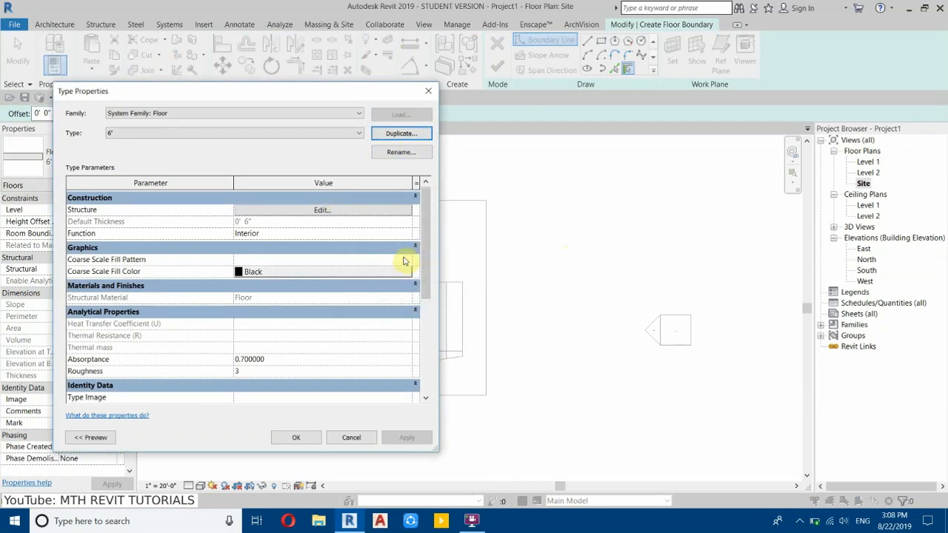
left_click(391, 134)
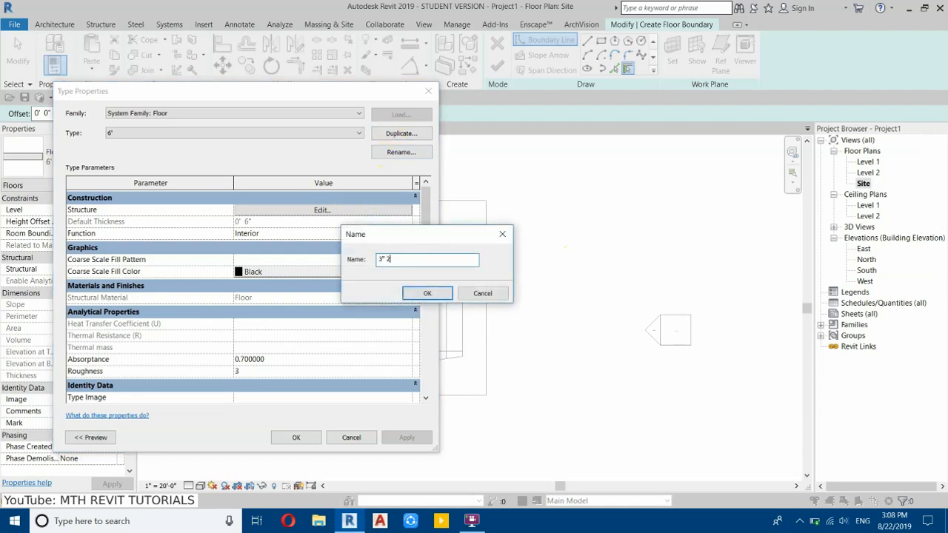
left_click(426, 292)
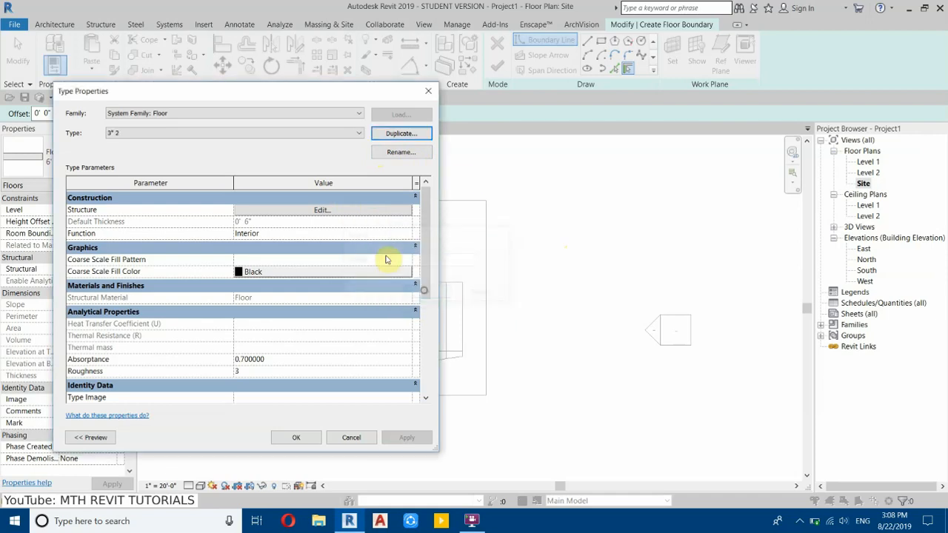
left_click(354, 215)
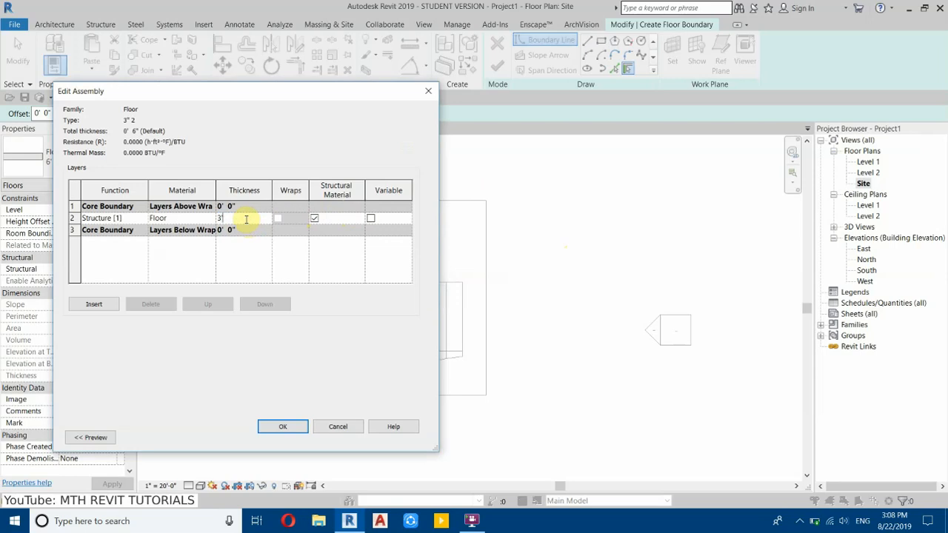
left_click(241, 219)
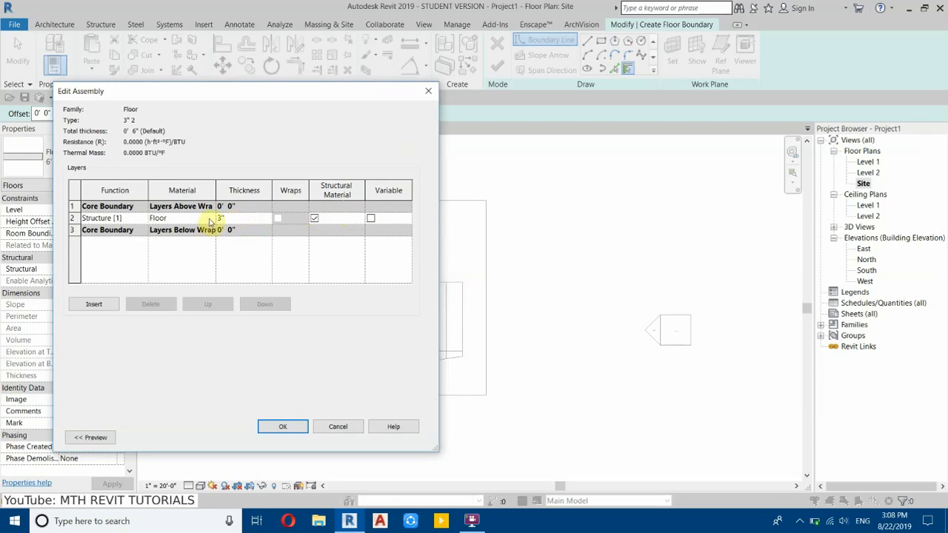
Step: Create a new material named Road for the structure layer and have its shading use the render appearance
left_click(210, 218)
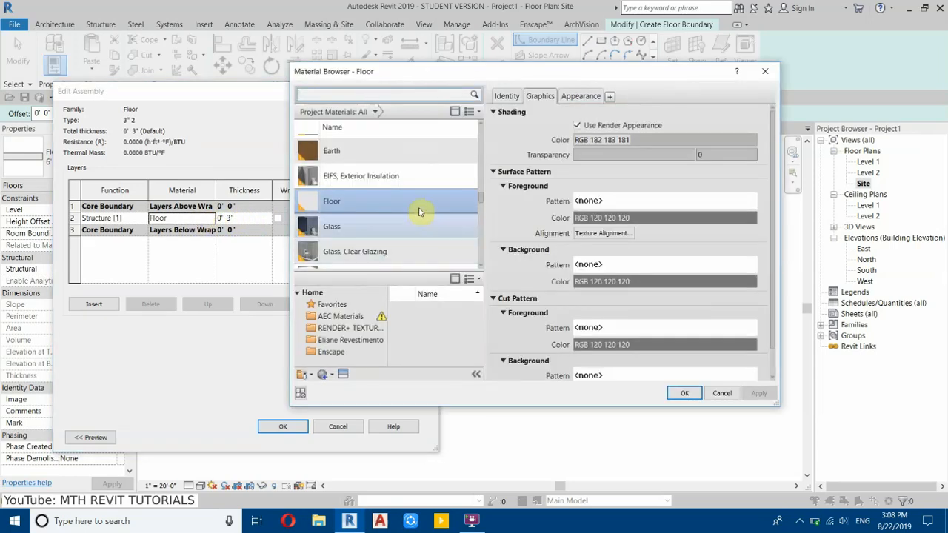
left_click(323, 375)
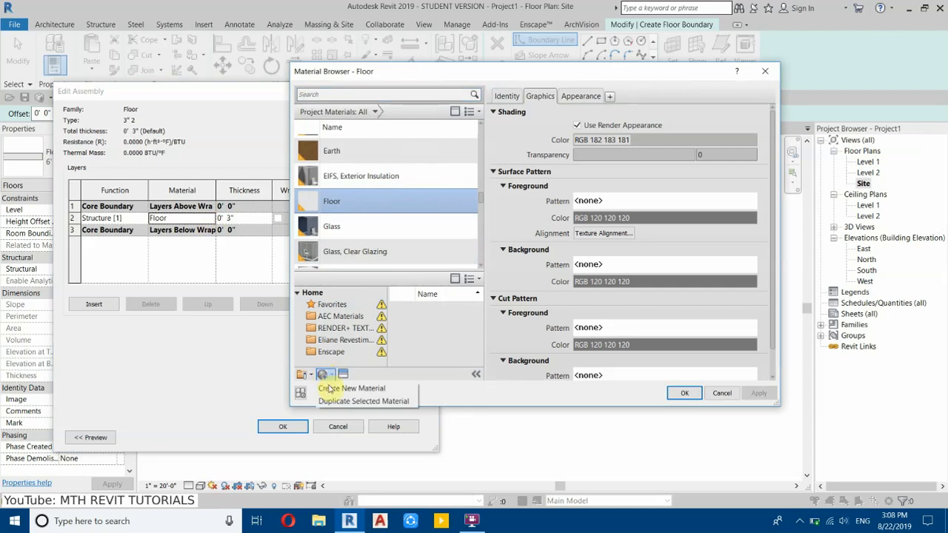
left_click(334, 387)
right_click(360, 201)
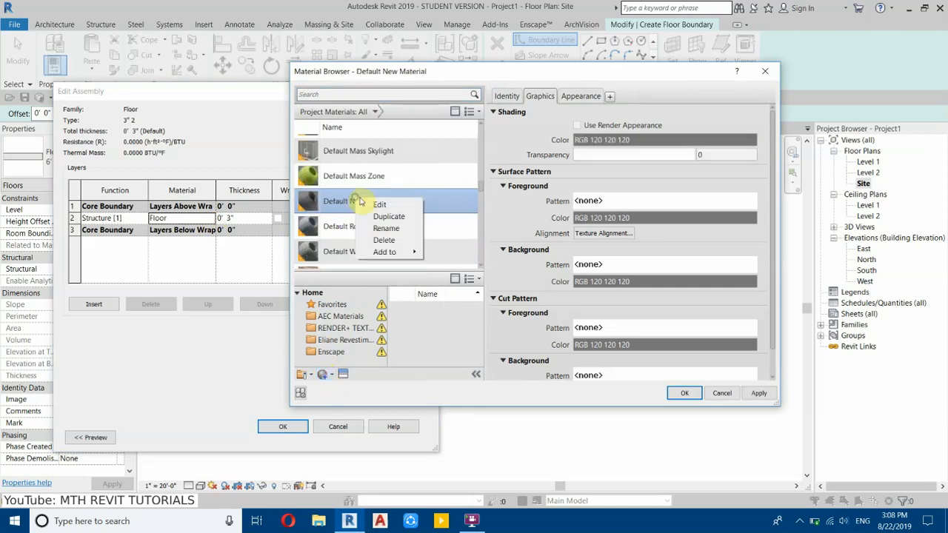
left_click(396, 228)
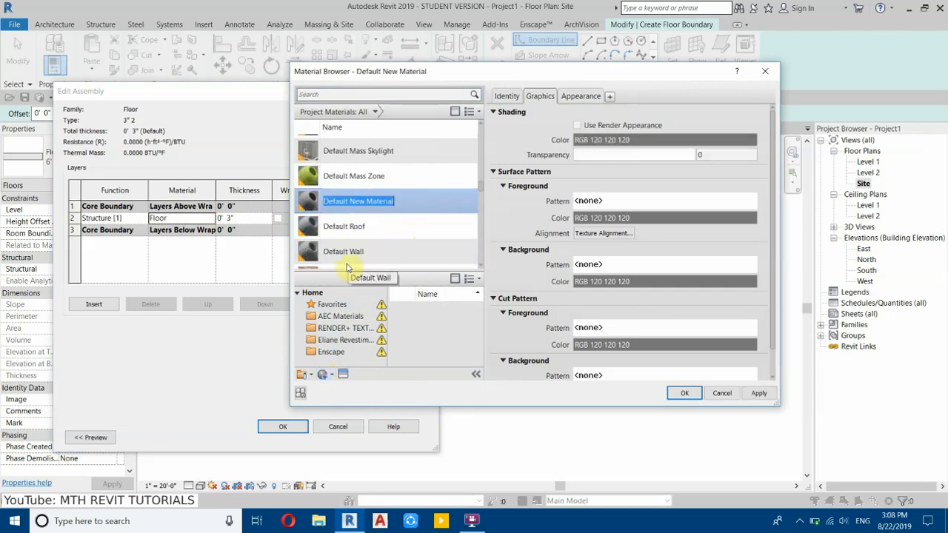
type("Road")
key("Return")
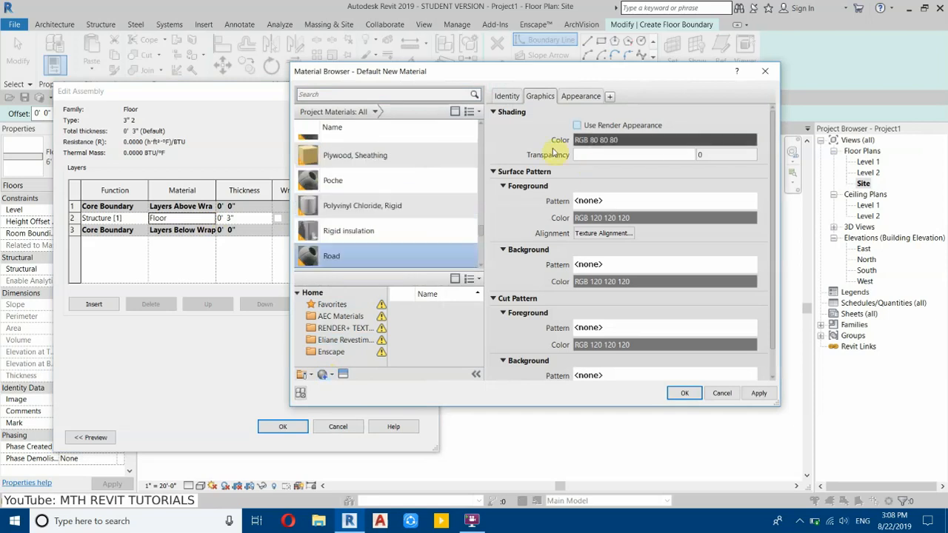
left_click(577, 126)
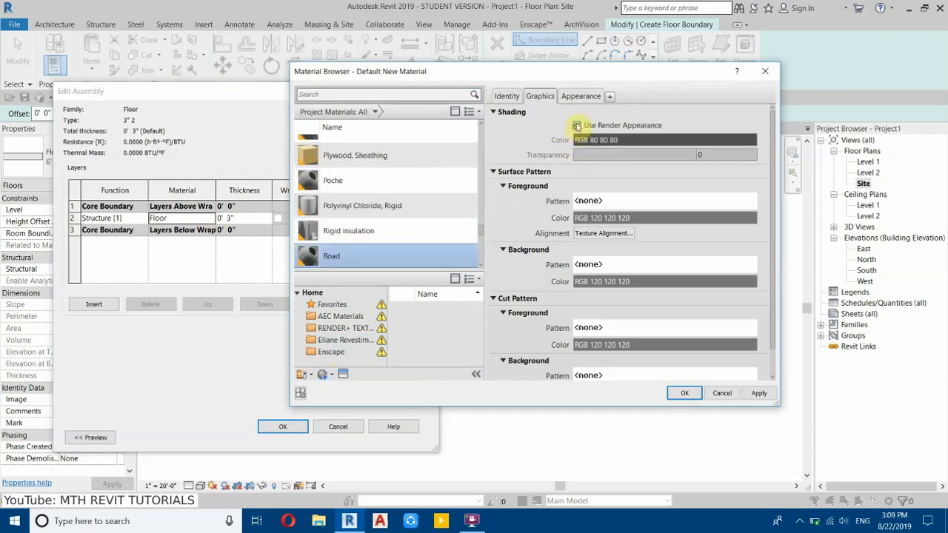
Step: Load grvt16.png from the Fut Tut folder on the desktop as the Road material's appearance image
left_click(582, 99)
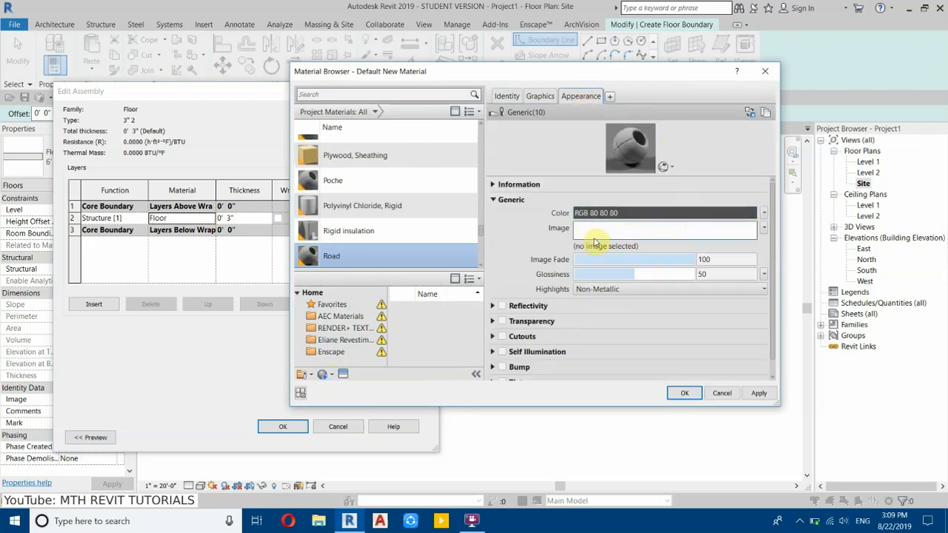
left_click(635, 231)
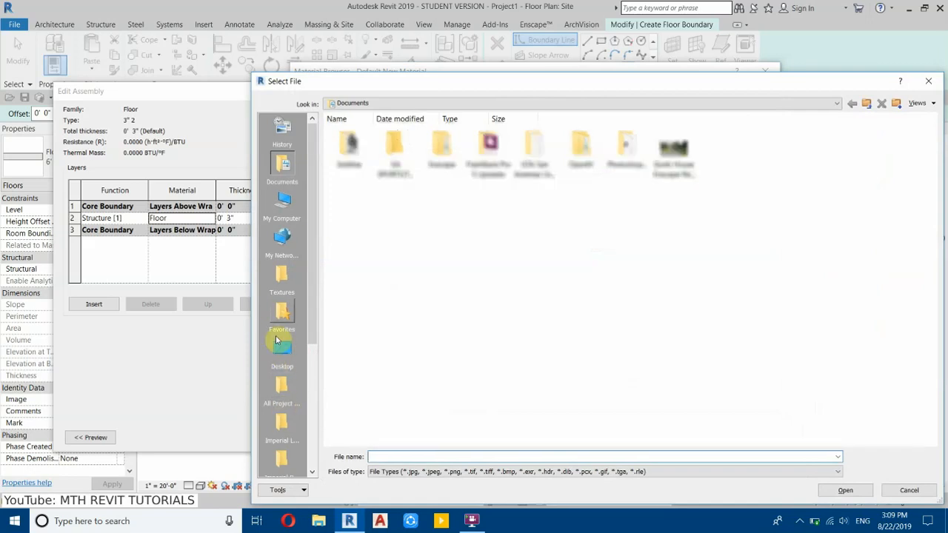
left_click(281, 352)
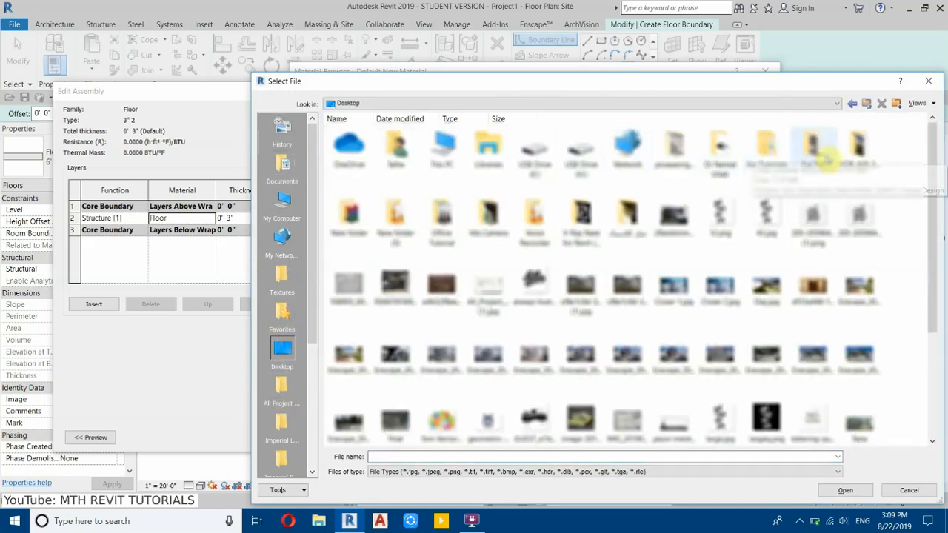
double_click(810, 146)
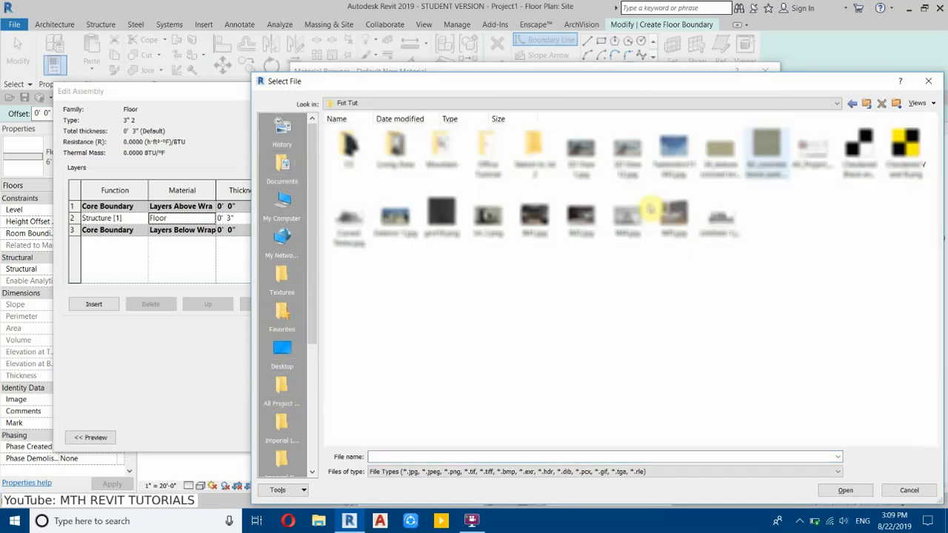
left_click(445, 215)
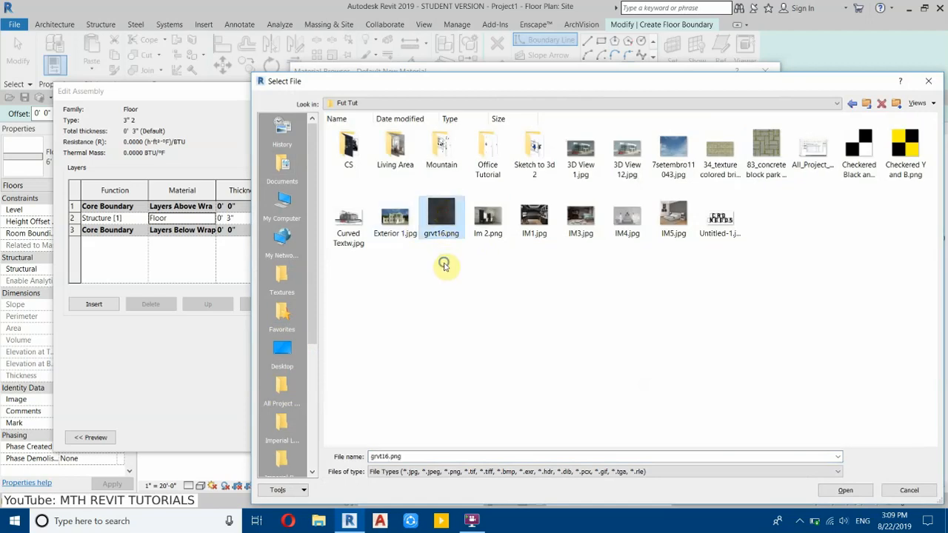
right_click(396, 268)
mouse_move(415, 269)
left_click(579, 269)
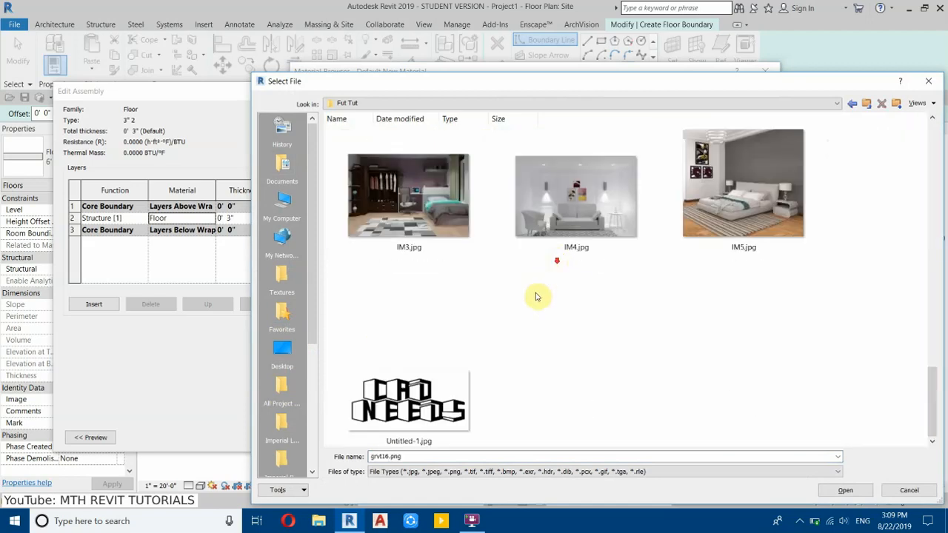
scroll(413, 328, "up", 4)
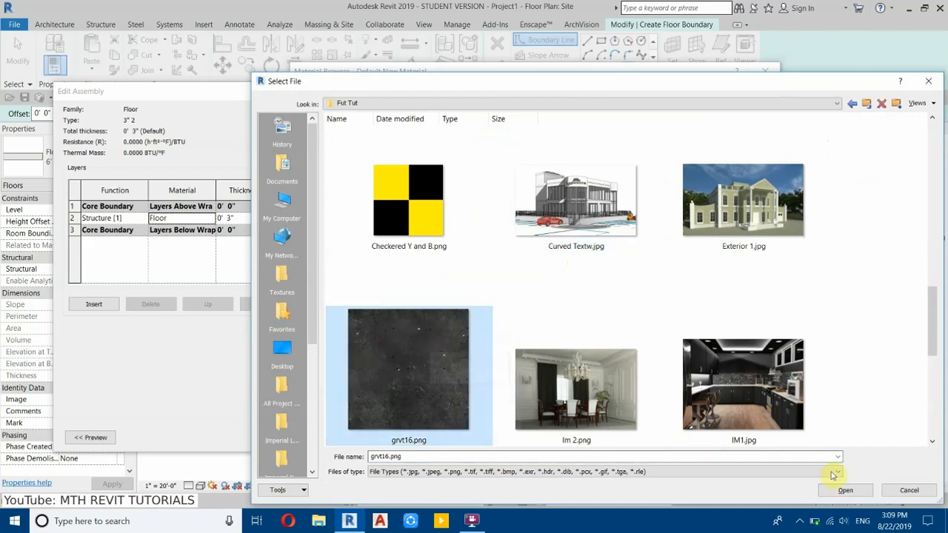
left_click(845, 490)
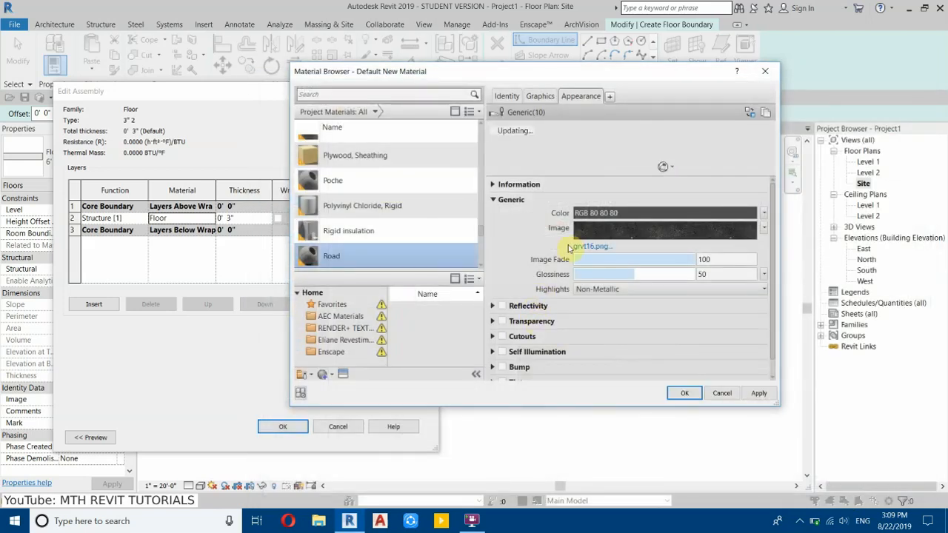
Step: Set the sample size of the Road material's appearance image to 10'
left_click(607, 244)
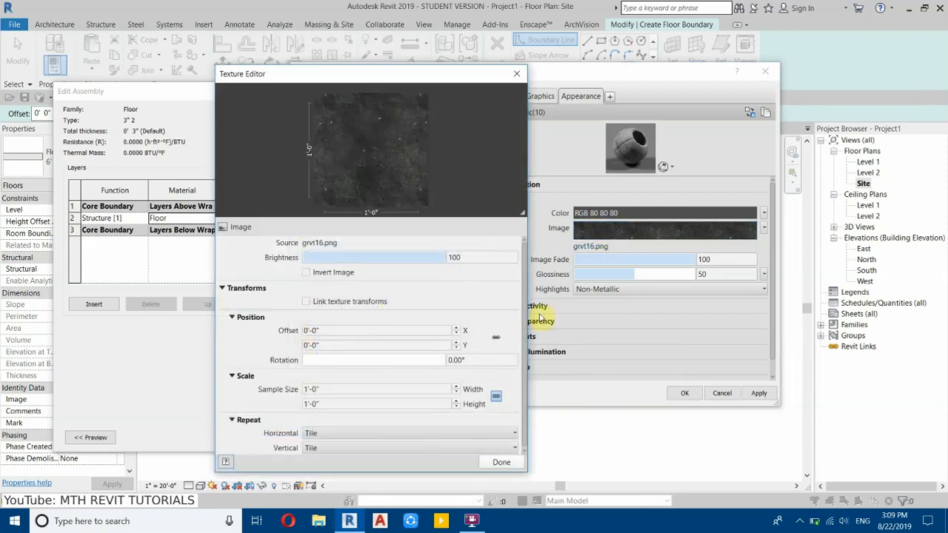
left_click(392, 390)
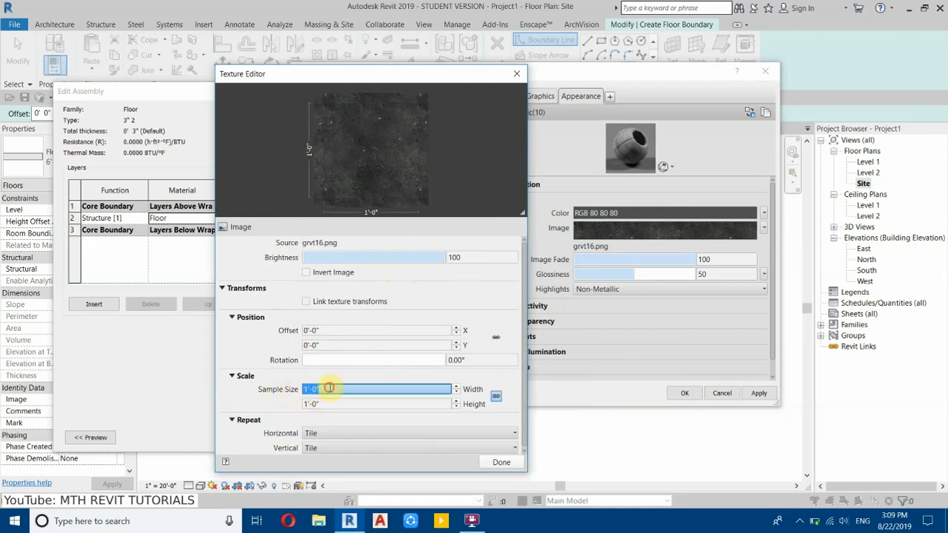
double_click(325, 386)
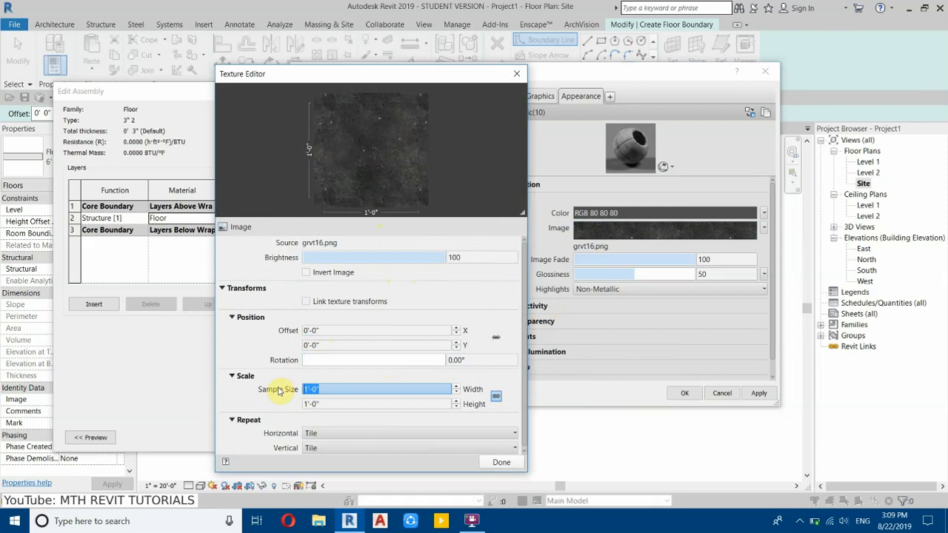
type("10")
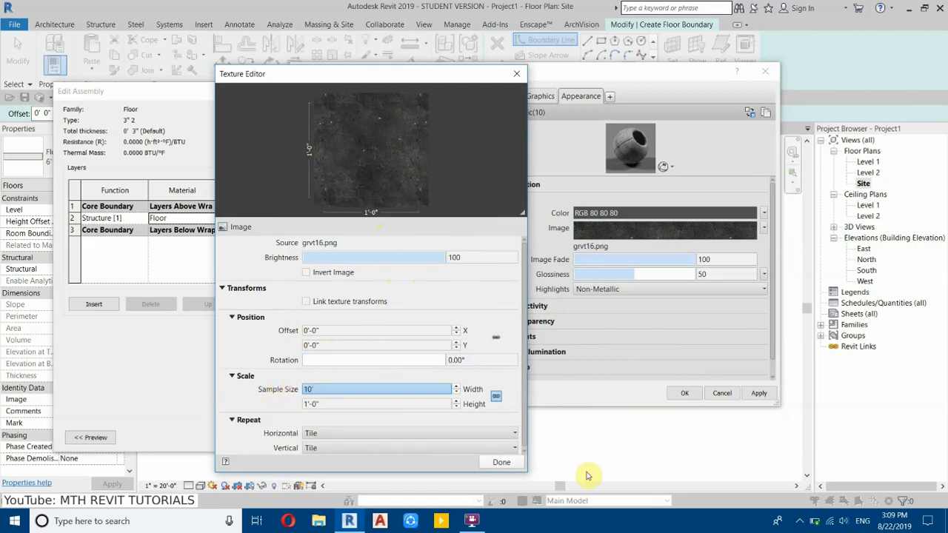
left_click(501, 462)
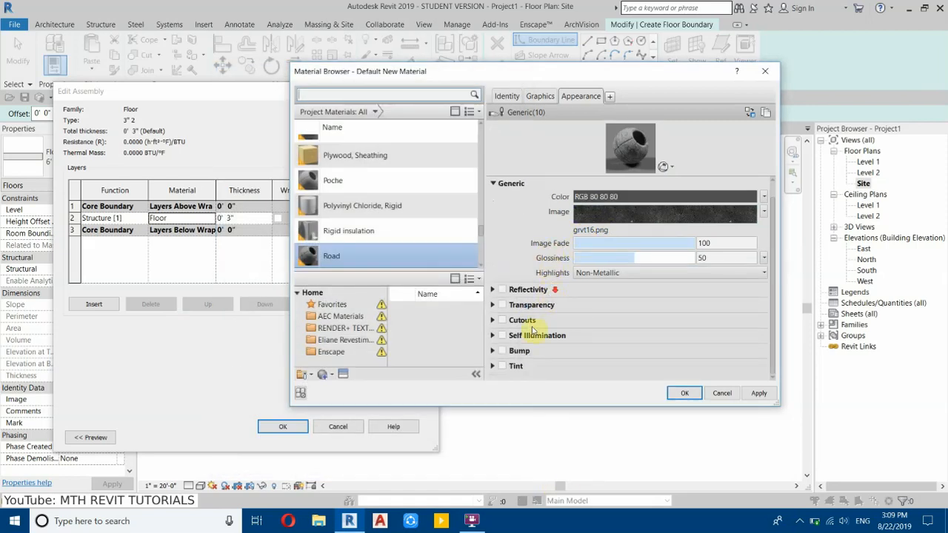
Step: Enable bump on the Road material using grvt16.png and set the bump image's sample size to 10'
left_click(504, 353)
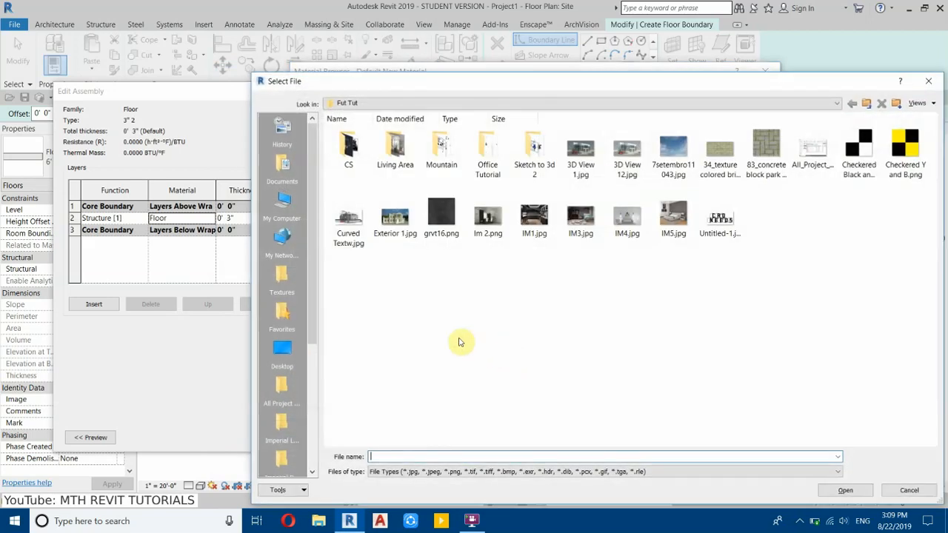
left_click(434, 220)
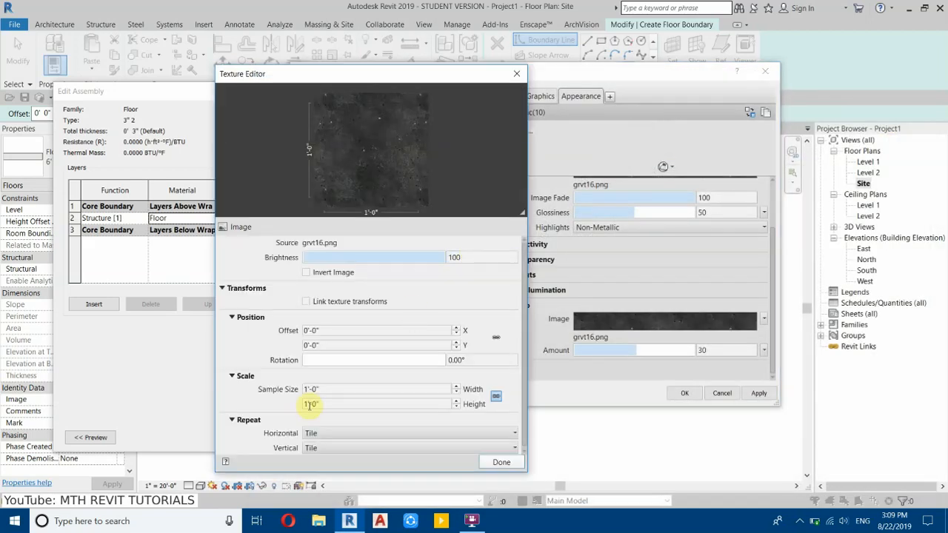
left_click(346, 389)
type("10")
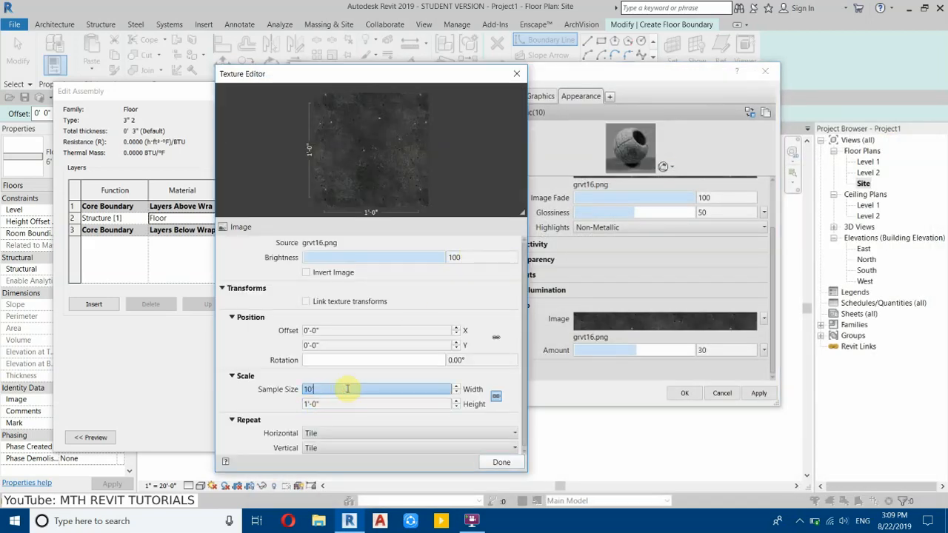
type("'")
left_click(483, 463)
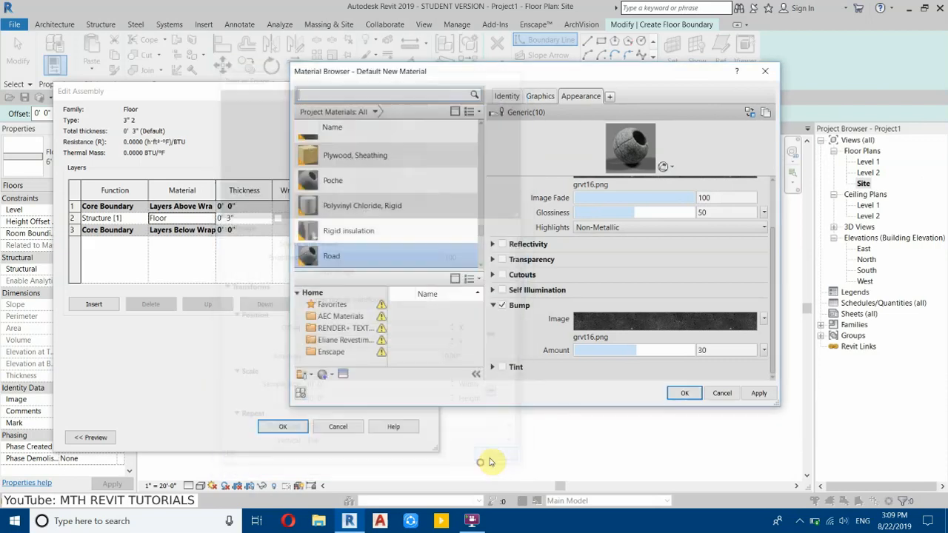
Step: Enable reflectivity on the Road material with a direct value of 5, and accept the material and floor type settings
scroll(533, 322, "up", 2)
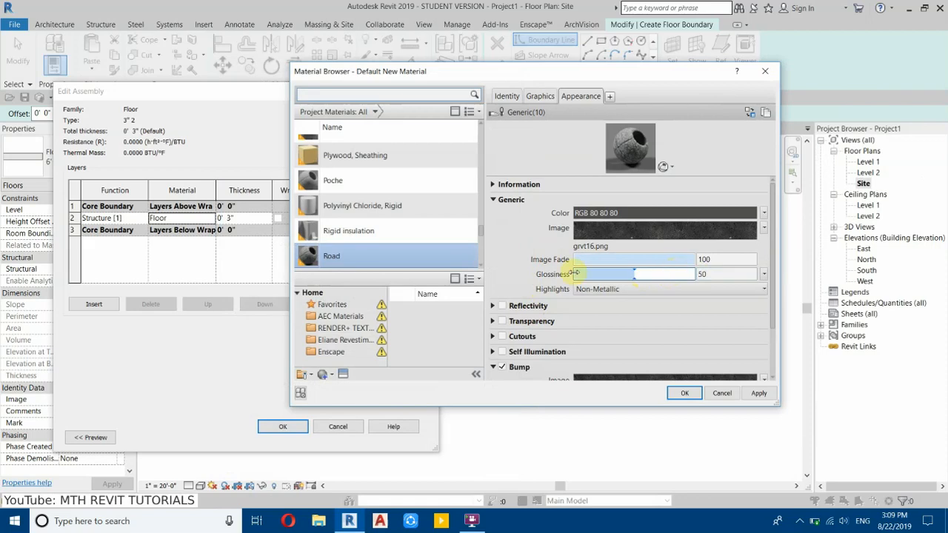
scroll(537, 285, "down", 2)
scroll(519, 259, "up", 2)
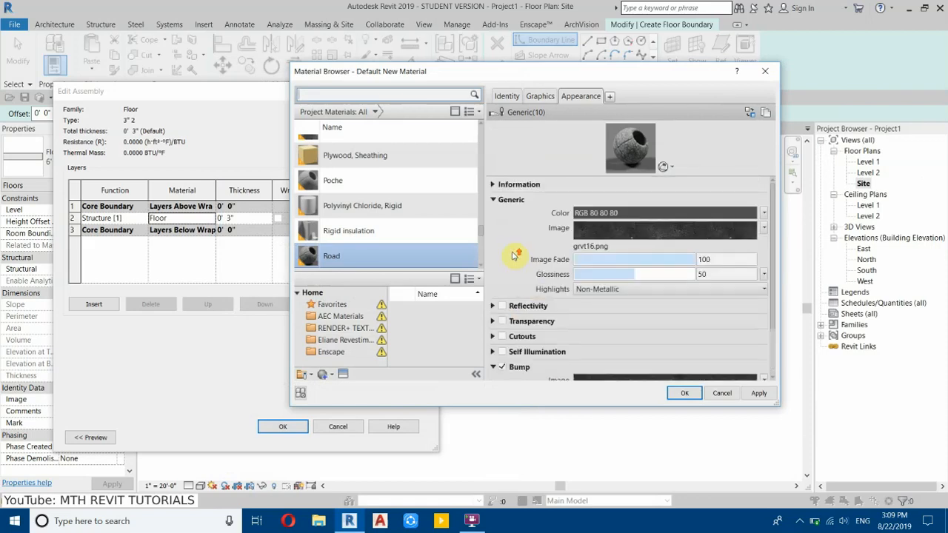
left_click(503, 306)
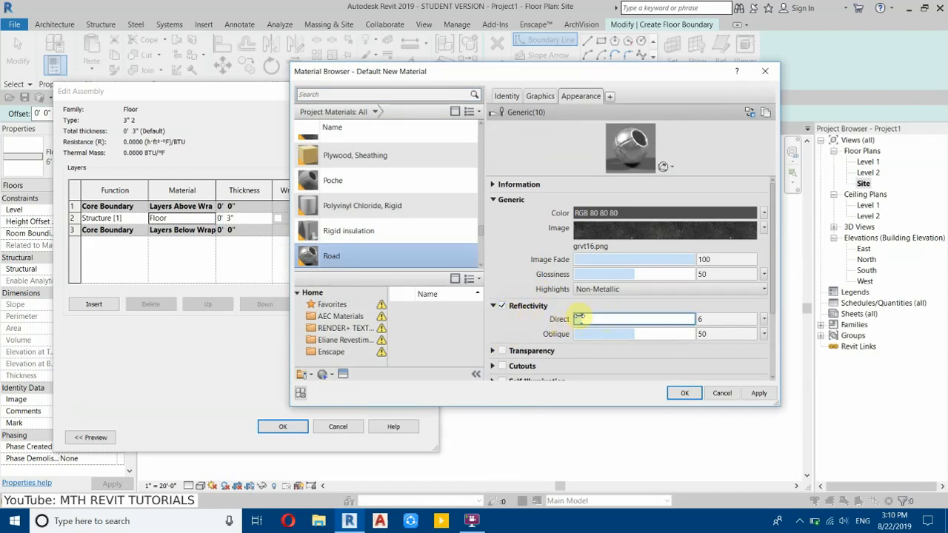
left_click_drag(576, 318, 575, 319)
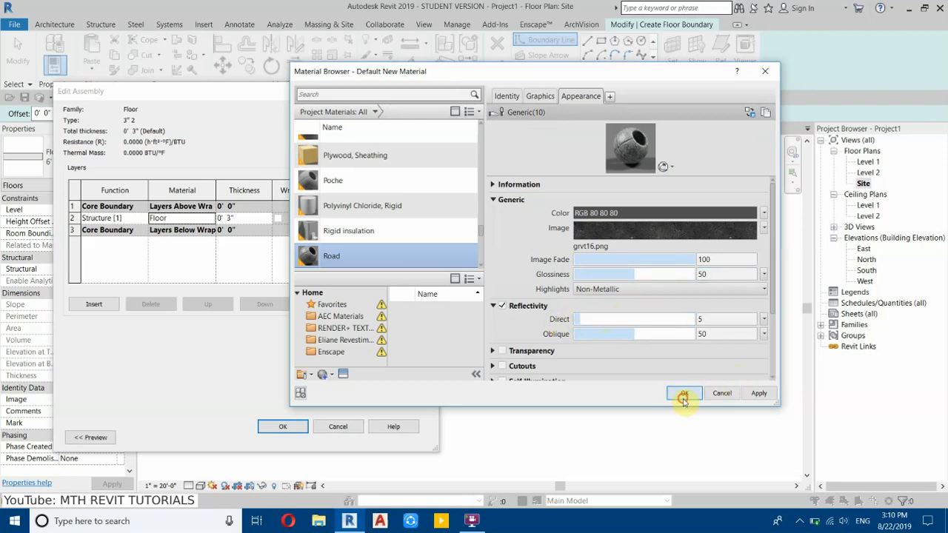
key("Return")
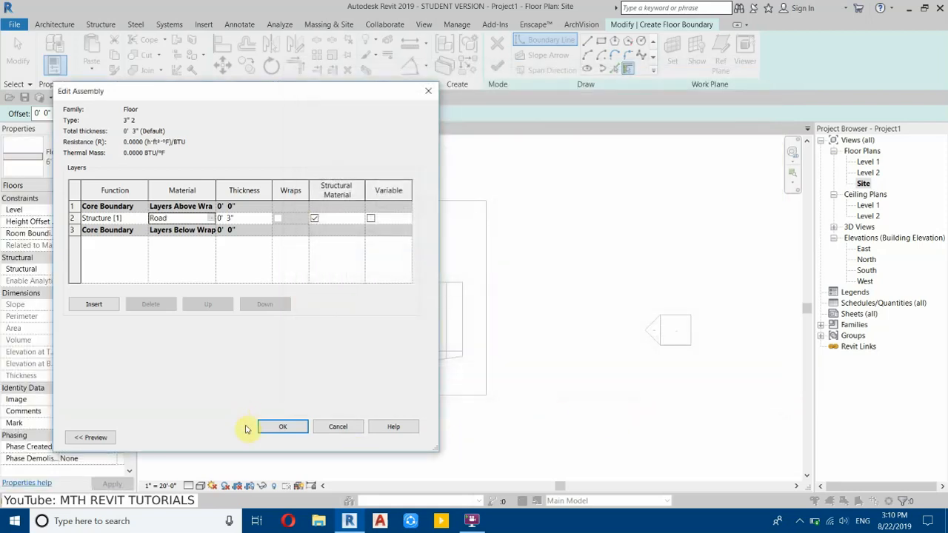
left_click(266, 427)
left_click(292, 439)
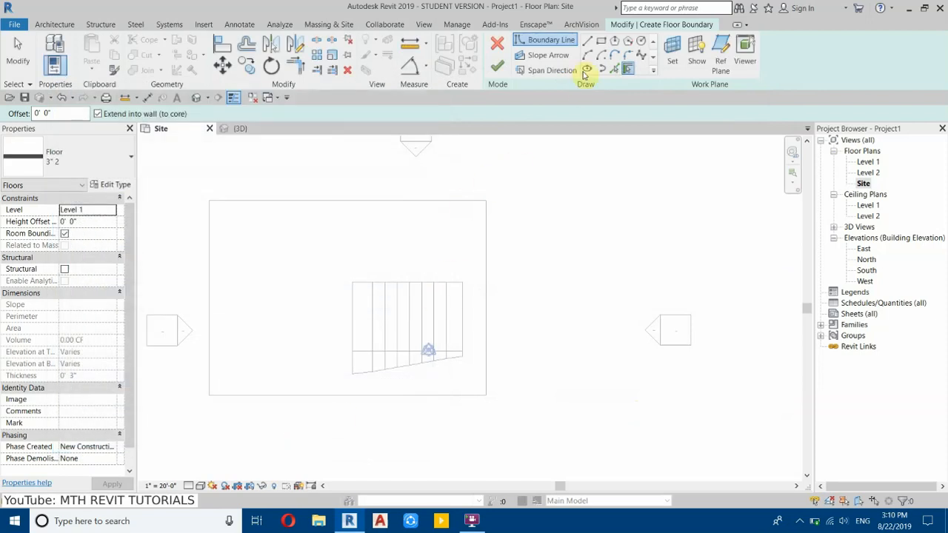
Step: Sketch rectangular road boundaries along the existing floor's east side, about 23'-6" by 90'-6", and south side, about 27' deep
left_click(601, 41)
left_click(487, 201)
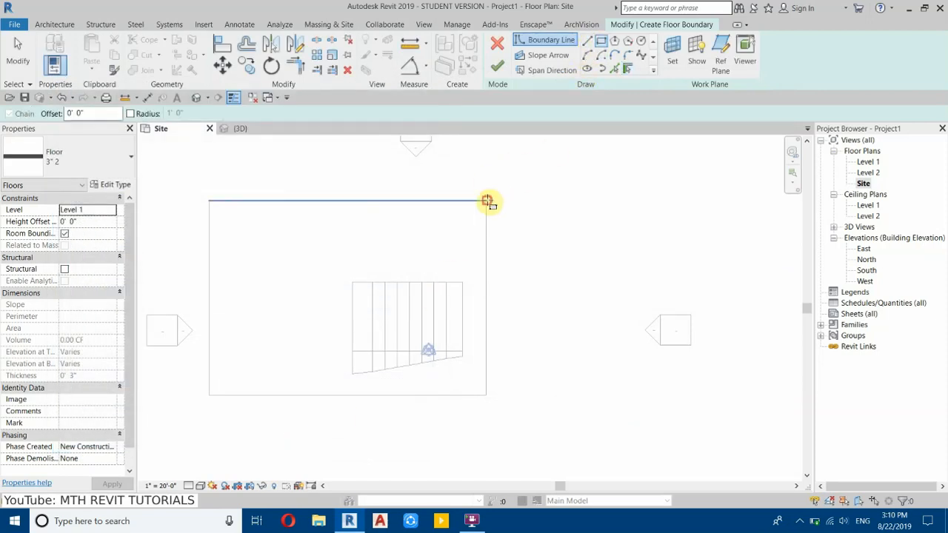
middle_click_drag(553, 413, 548, 344)
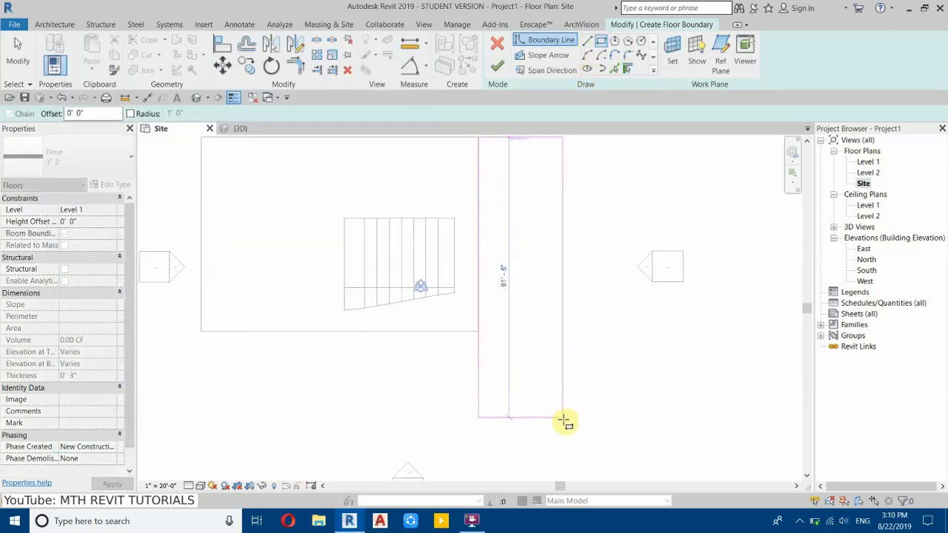
left_click(551, 416)
left_click(201, 331)
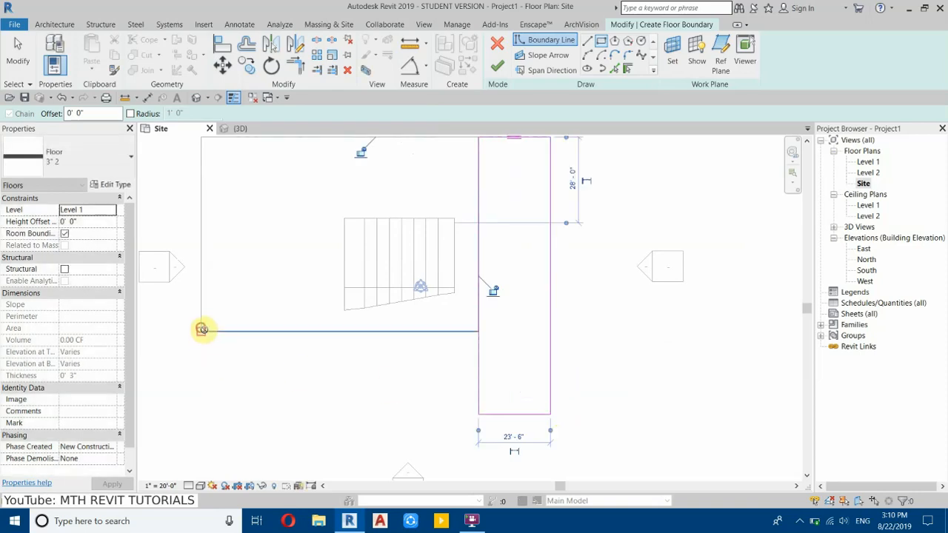
left_click(482, 415)
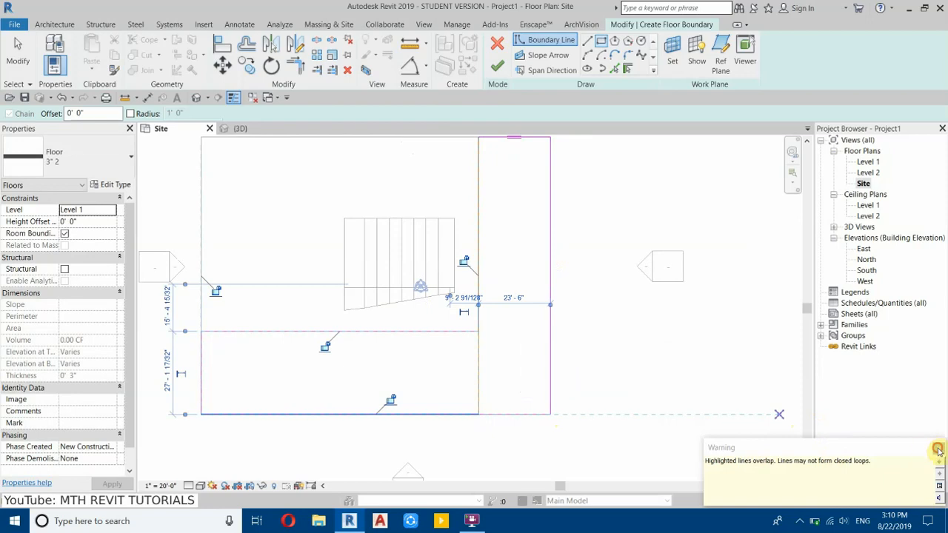
right_click(621, 219)
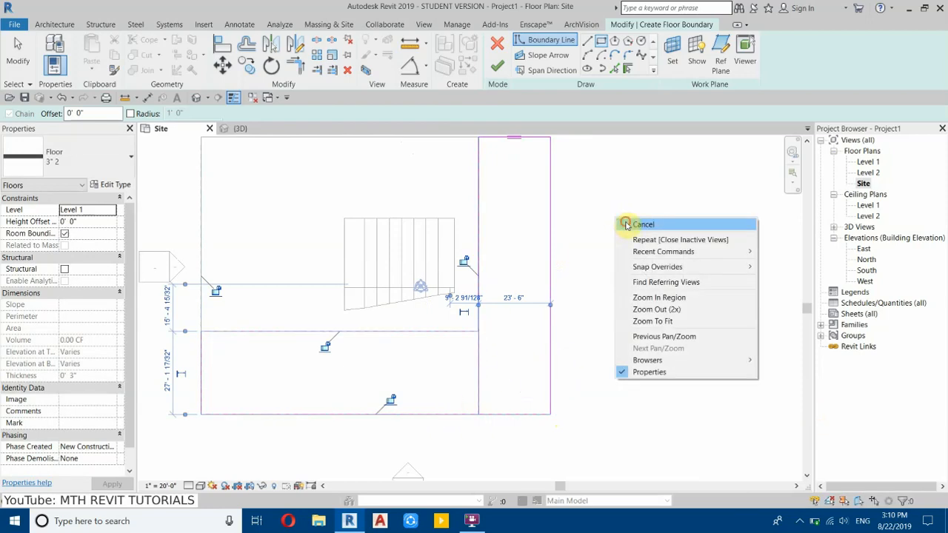
left_click(628, 224)
Step: Set the east road strip's width to 30' by moving its outer boundary line
mouse_move(514, 267)
middle_mouse_down()
mouse_move(493, 332)
mouse_move(496, 304)
middle_mouse_up()
left_click(525, 229)
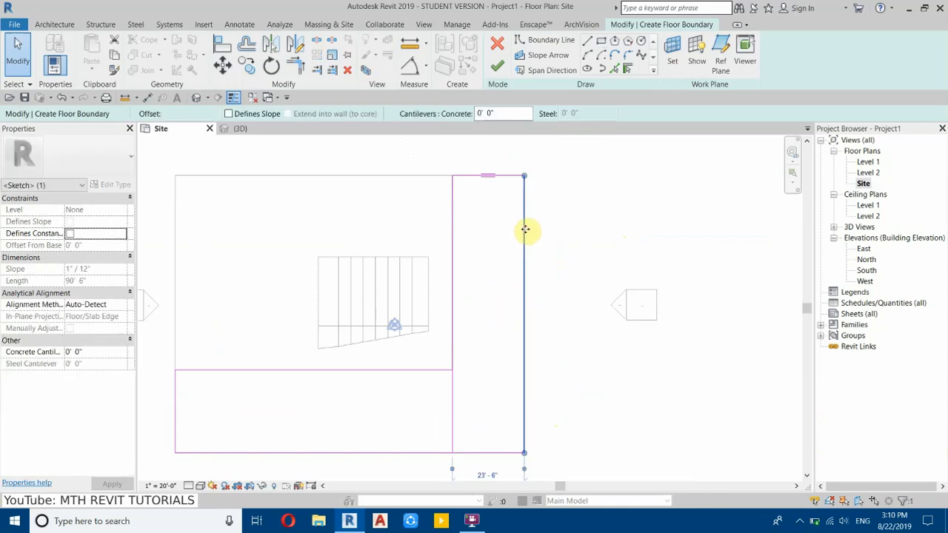
middle_click_drag(568, 390, 594, 334)
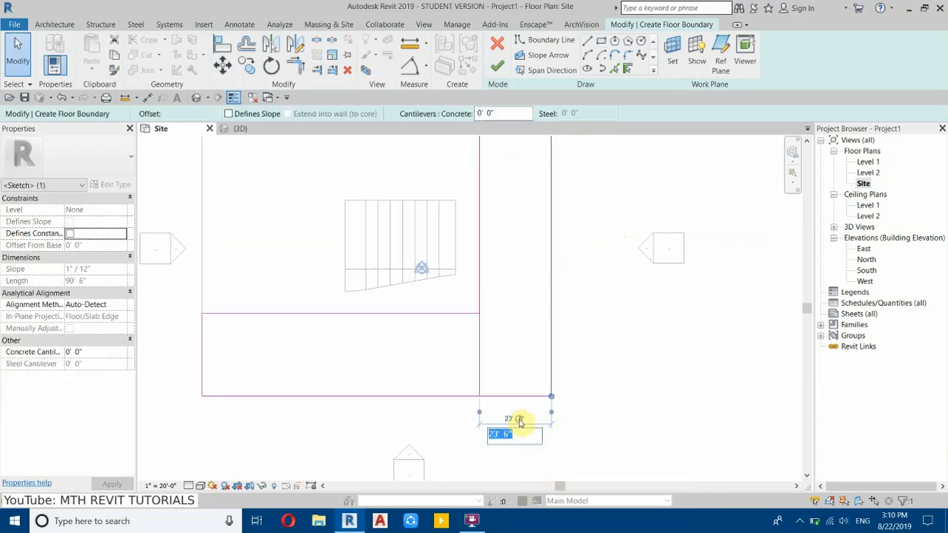
type("3")
key("Return")
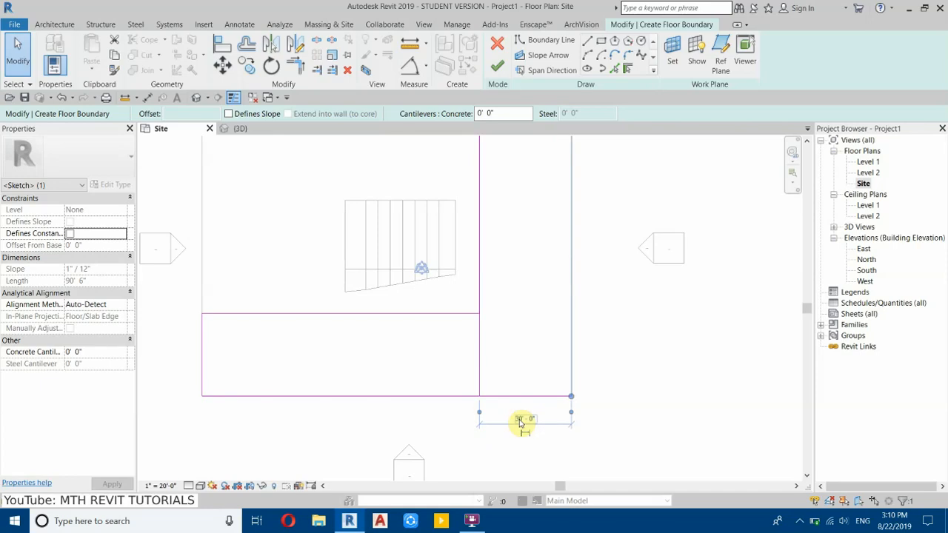
Step: Try to set the south road strip's depth to 30' by moving its inner boundary line
left_click(370, 313)
left_click(166, 355)
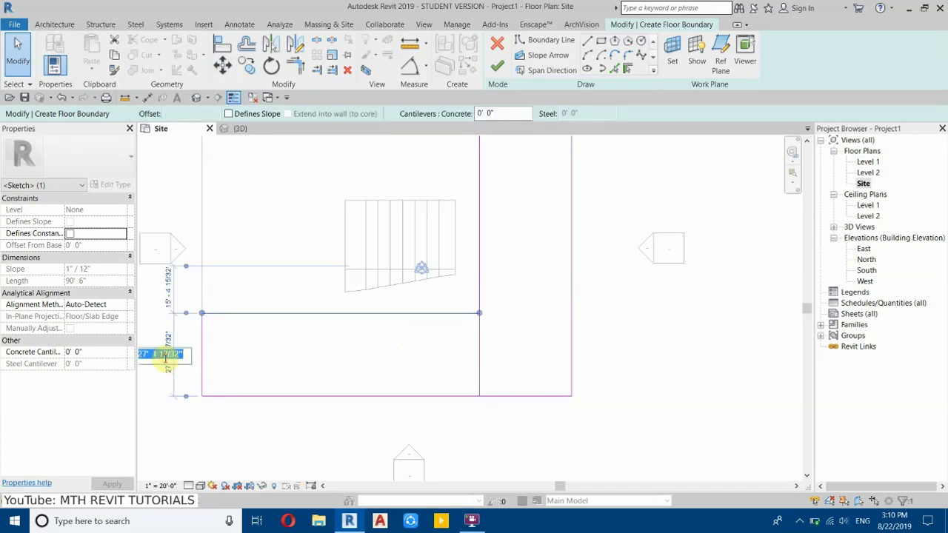
key("Return")
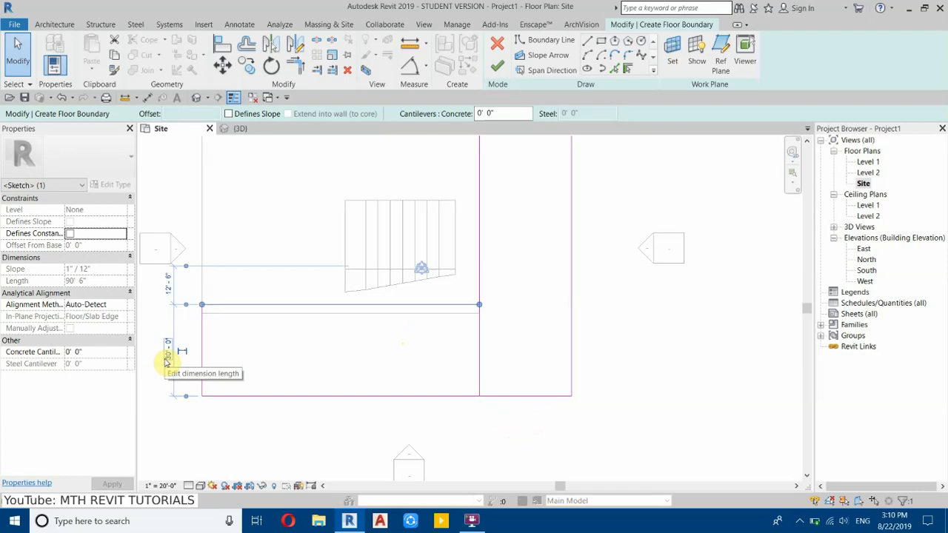
left_click(348, 364)
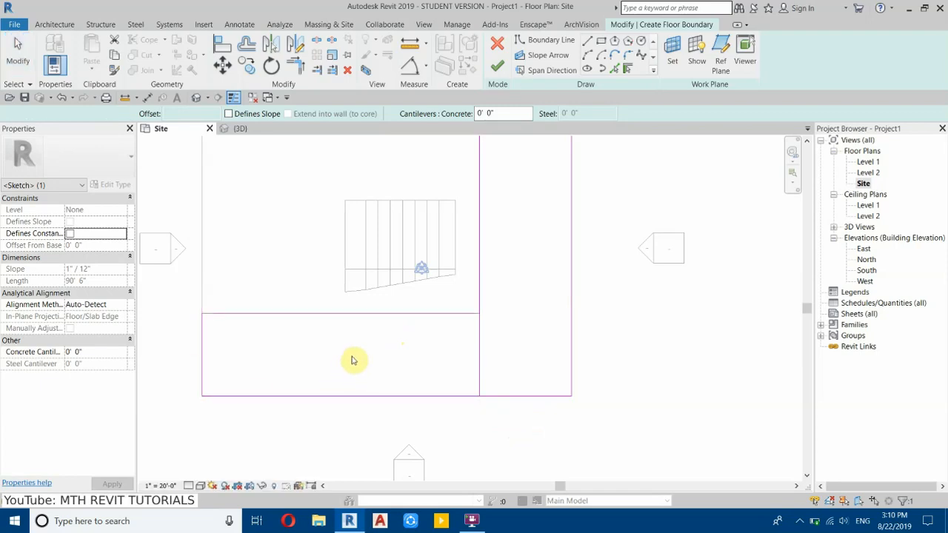
Step: Set the south road strip's depth to 30' by moving its outer boundary line
left_click(251, 397)
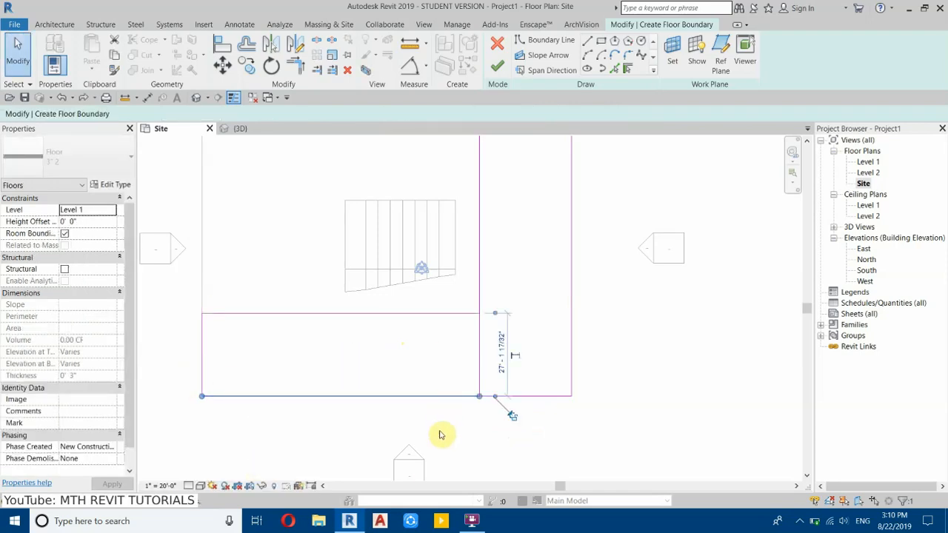
left_click(501, 368)
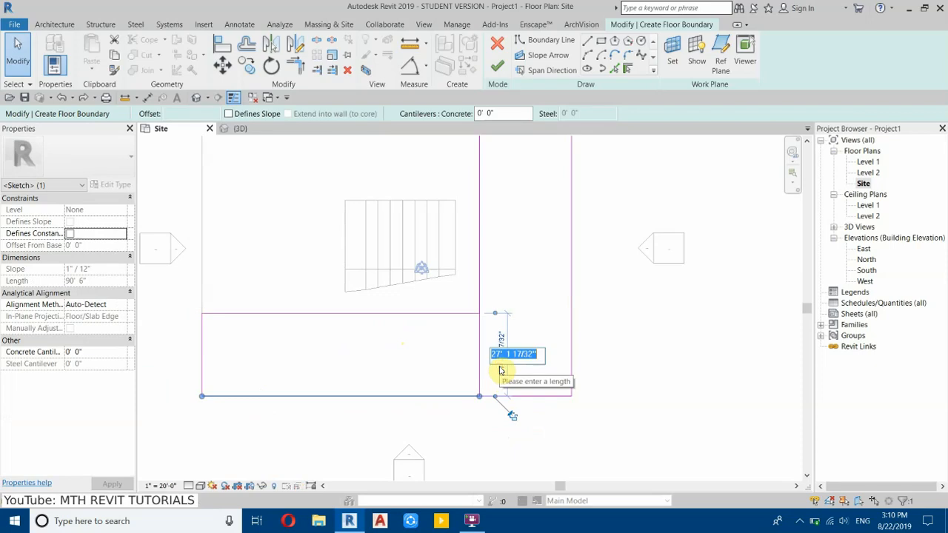
type("30'")
left_click(501, 370)
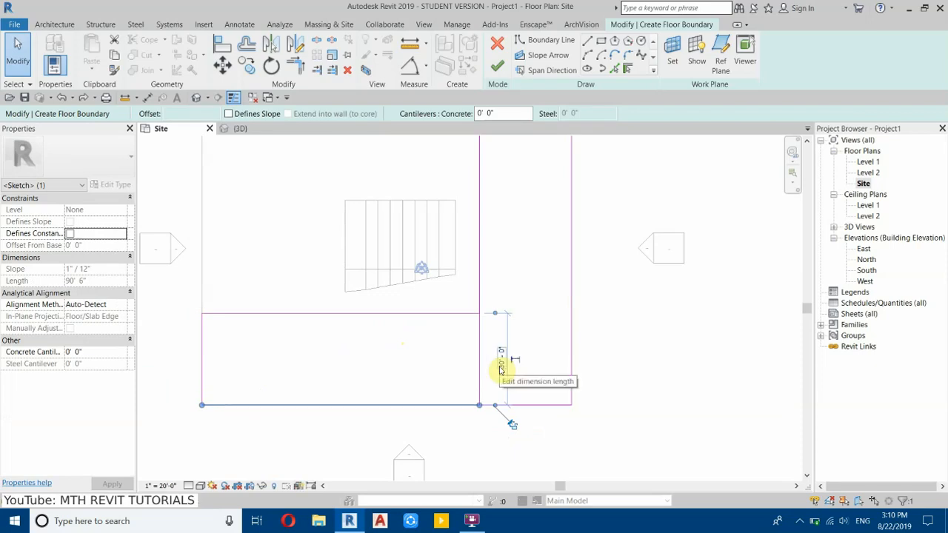
left_click(677, 388)
Step: Delete the overlapping boundary line between the south and east road strips
left_click(447, 221)
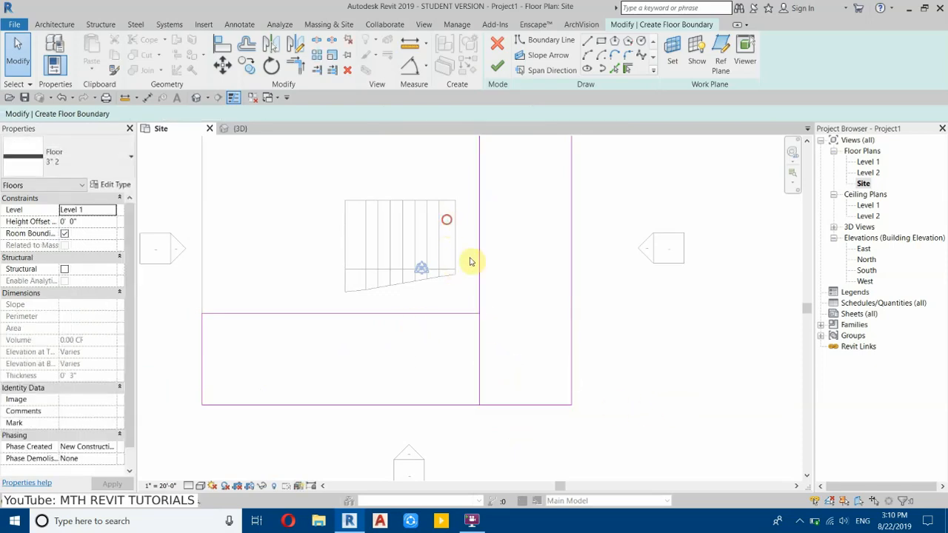
left_click(479, 370)
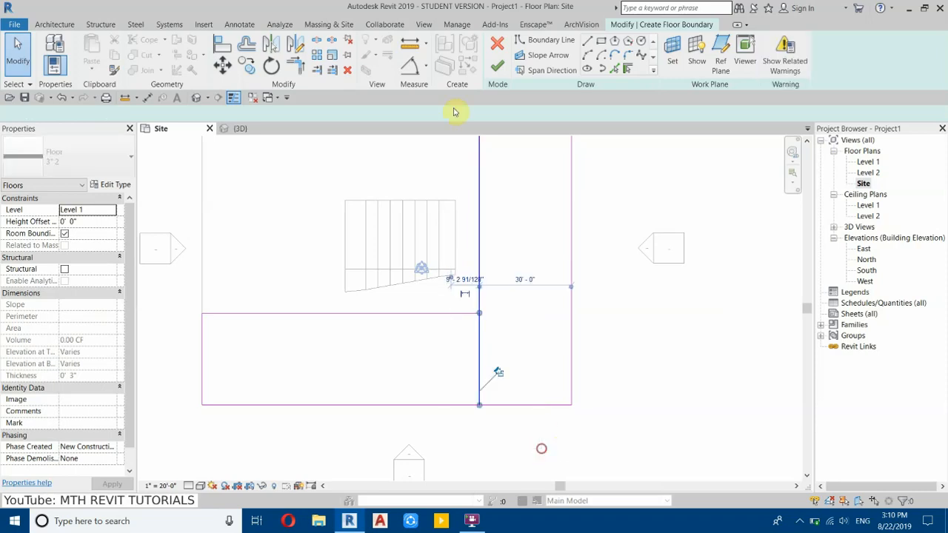
left_click(351, 71)
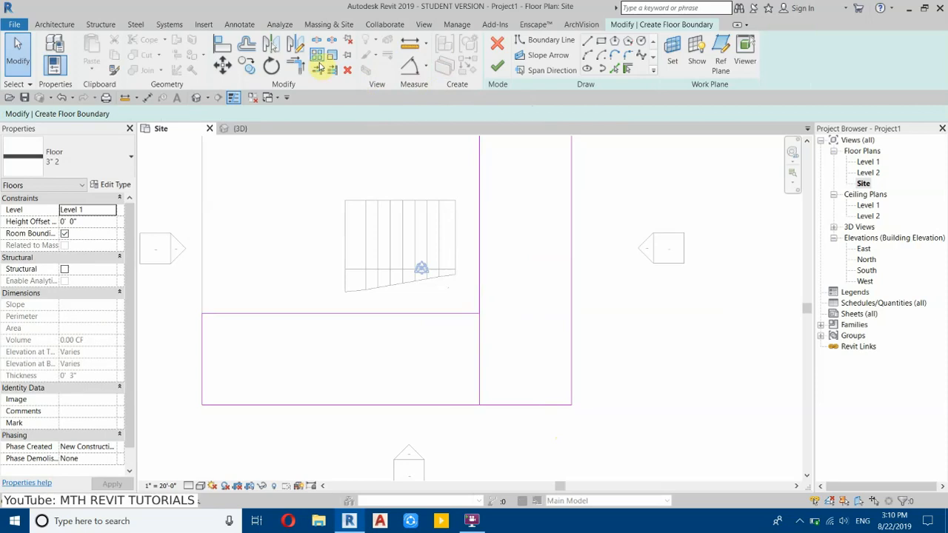
Step: Trim the two inner boundary lines to a corner for an L-shaped outline and finish the road floor
left_click(296, 67)
left_click(453, 314)
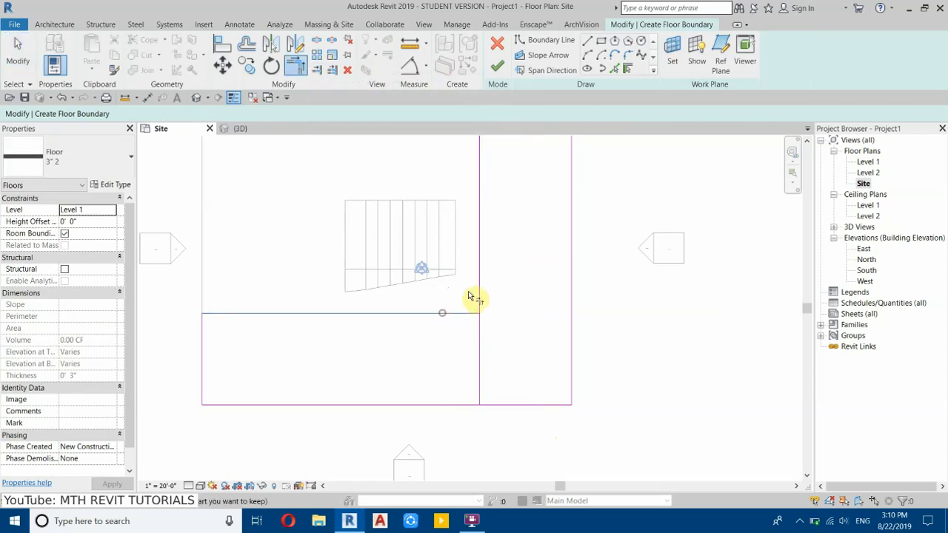
left_click(479, 292)
mouse_move(527, 277)
middle_mouse_down()
mouse_move(541, 387)
mouse_move(597, 226)
mouse_move(506, 339)
middle_mouse_up()
key("Escape")
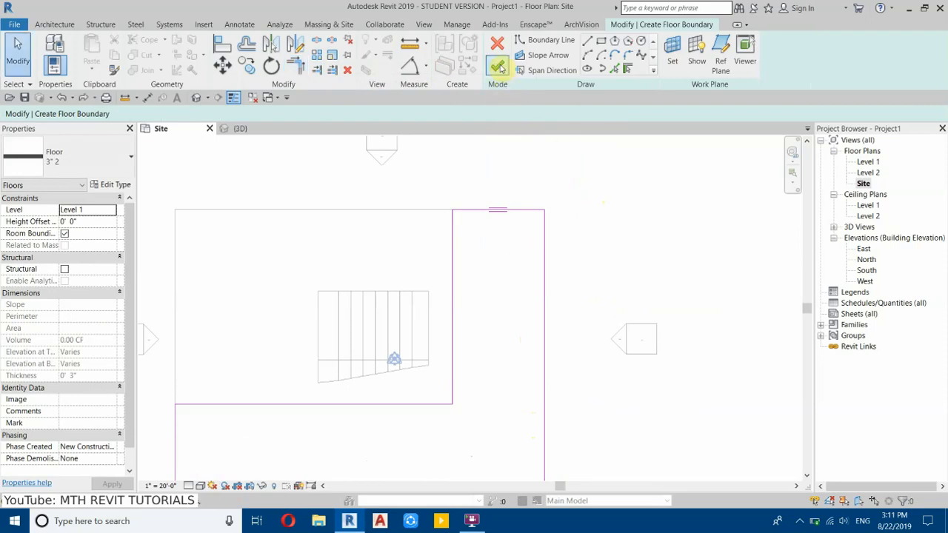
left_click(498, 66)
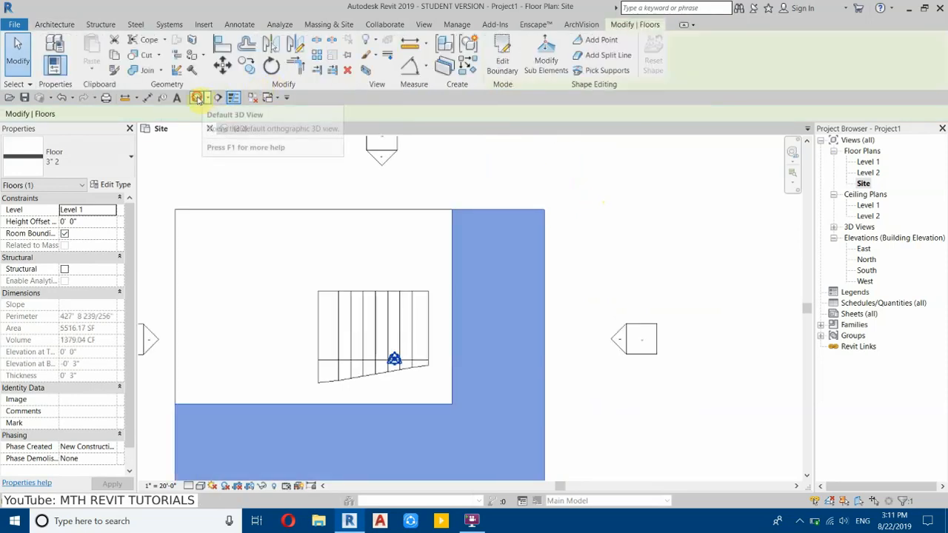
Step: Open the 3D view and examine how the road floor meets the cobble stone floor at the shared corner and edges
left_click(218, 97)
scroll(516, 345, "down", 3)
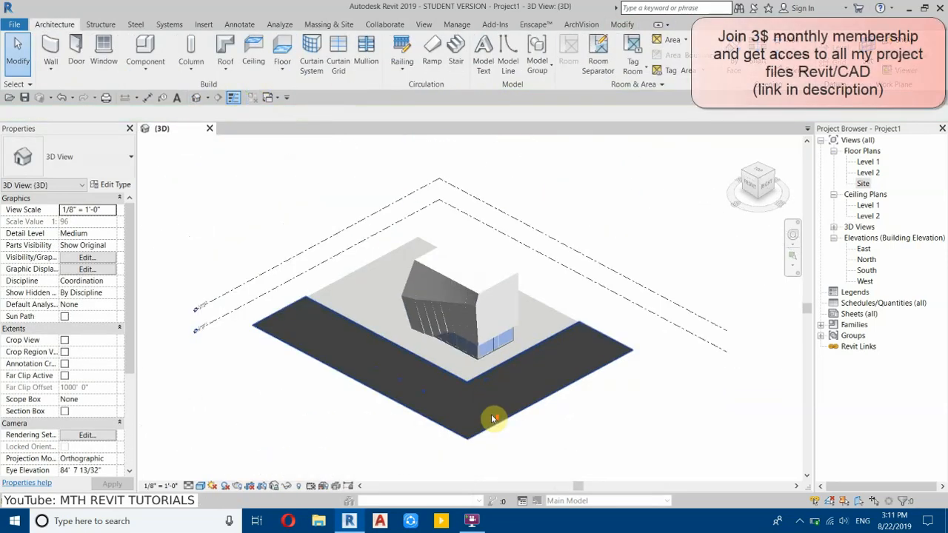
scroll(474, 393, "up", 6)
scroll(407, 297, "up", 1)
middle_click_drag(401, 275, 408, 290, "shift")
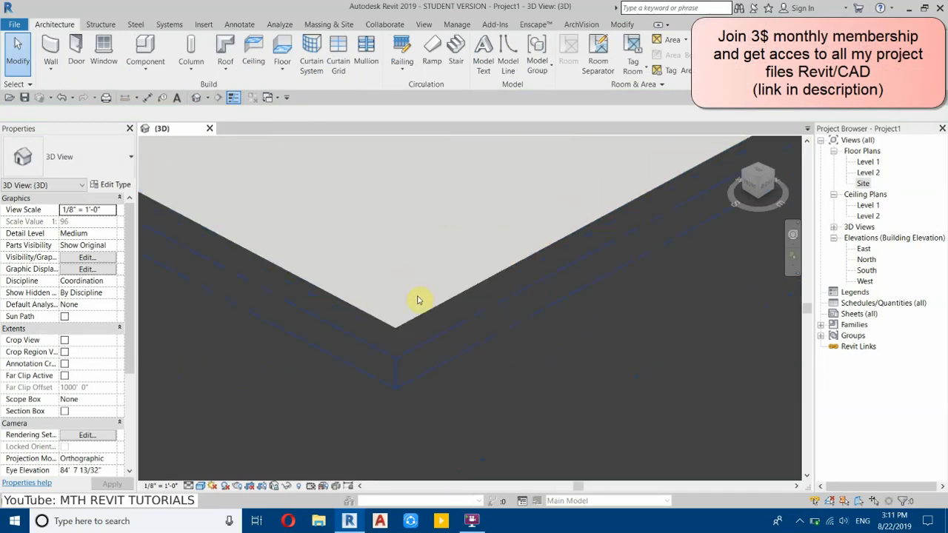
middle_click_drag(417, 340, 495, 224, "shift")
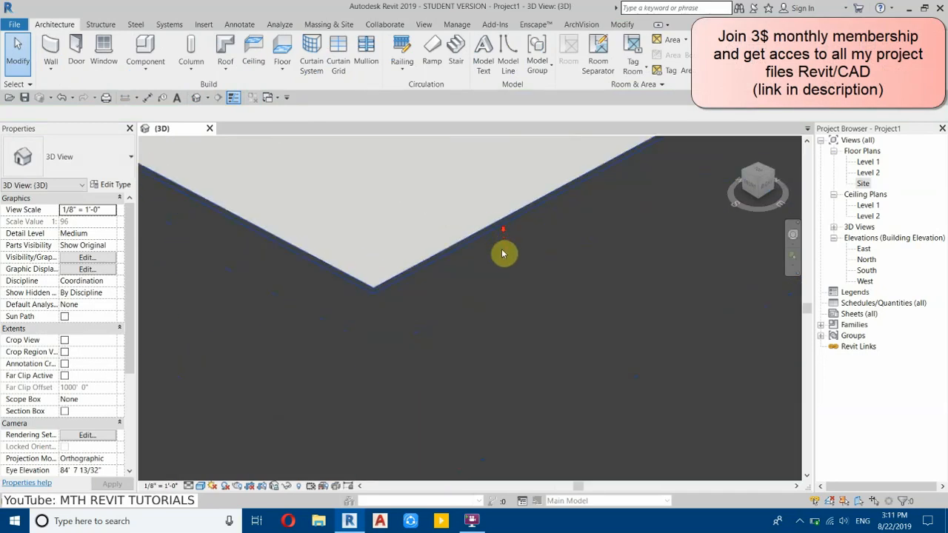
scroll(502, 248, "down", 3)
middle_click_drag(587, 218, 530, 322, "shift")
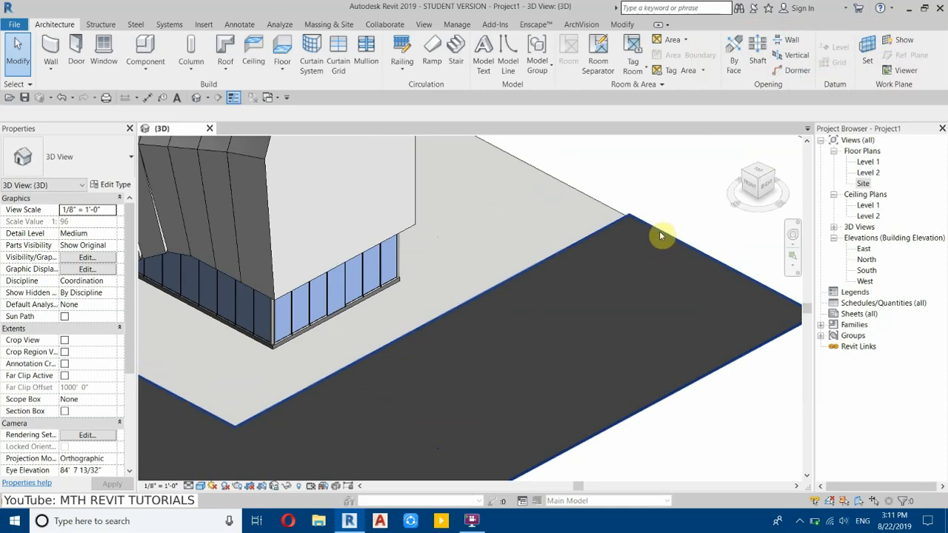
Step: Compare the road and cobble stone floors' offsets and set the road floor's height offset from Level 1 to -0' 6"
left_click(666, 234)
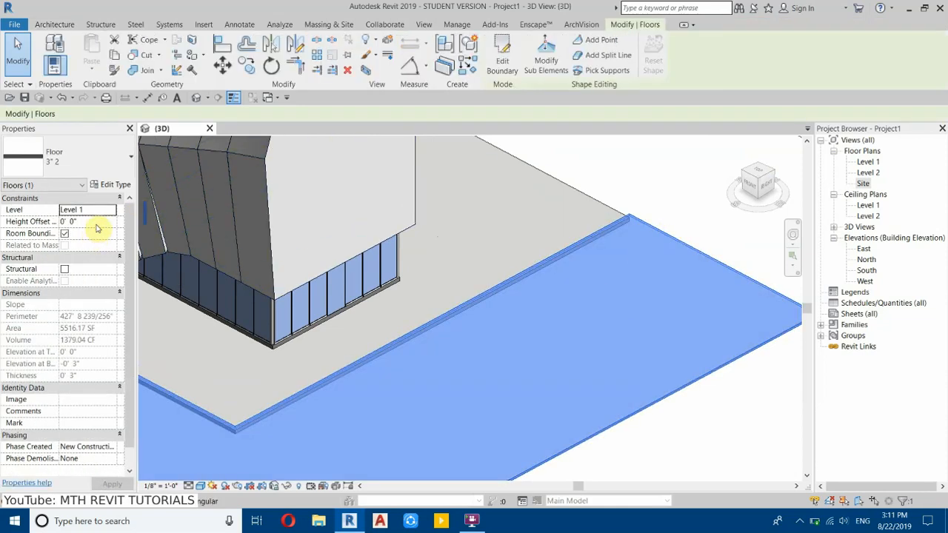
left_click(511, 212)
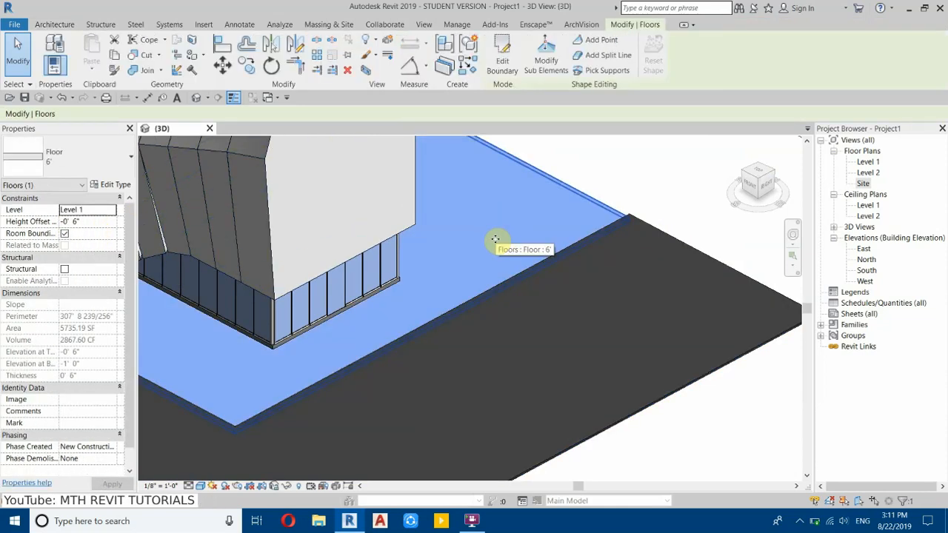
left_click(670, 239)
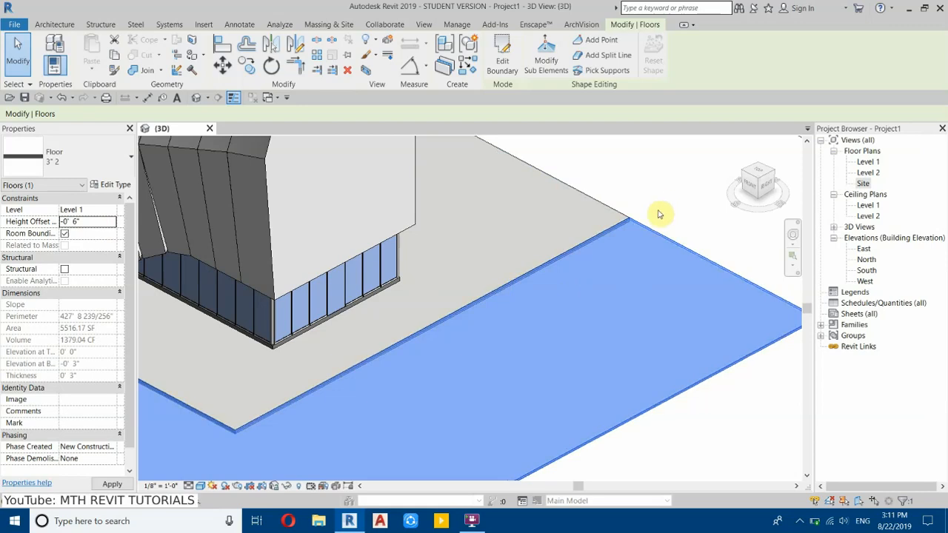
middle_click_drag(608, 226, 222, 342, "shift")
scroll(311, 356, "up", 4)
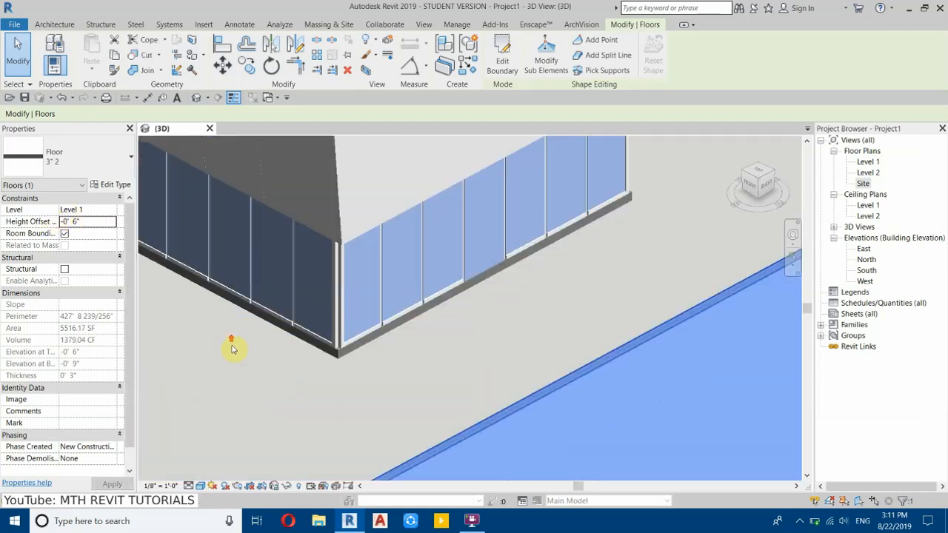
Step: Raise the cobble stone floor by setting its height offset from Level 1 to 0' 0", accepting the overlap
scroll(424, 351, "down", 2)
middle_click_drag(440, 338, 640, 212, "shift")
scroll(388, 335, "down", 3)
left_click(641, 211)
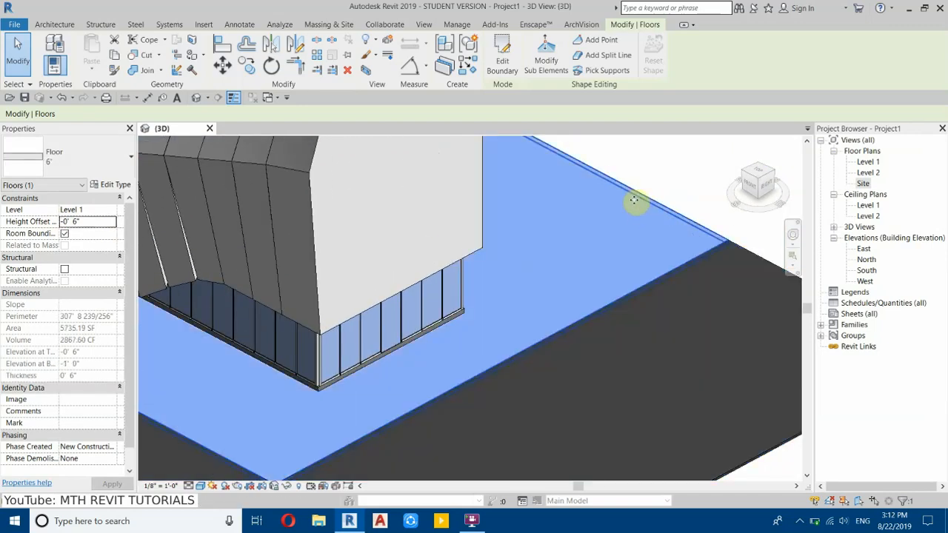
left_click(94, 219)
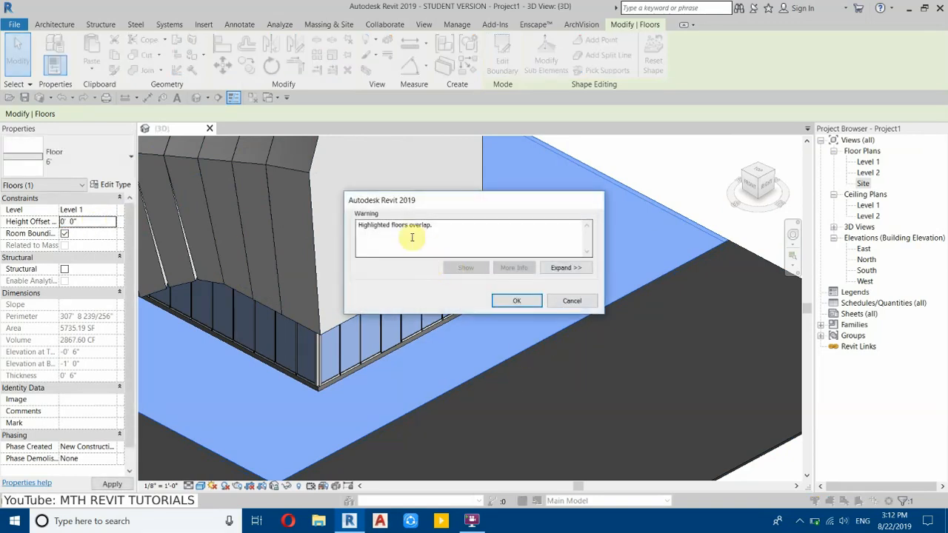
left_click(510, 301)
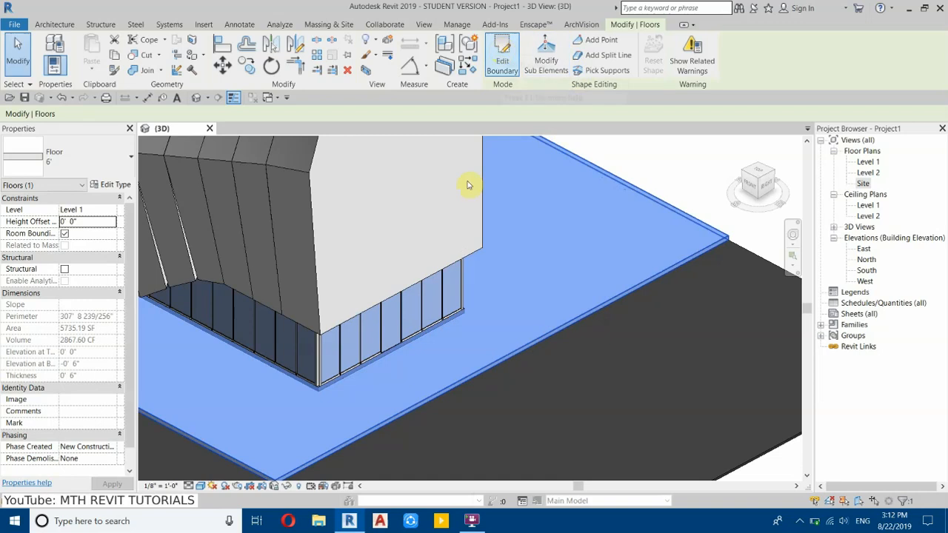
Step: In wireframe display, delete the building's own 6" floor that overlaps the cobble stone floor, and restore the shaded display
scroll(320, 394, "up", 5)
scroll(350, 370, "down", 3)
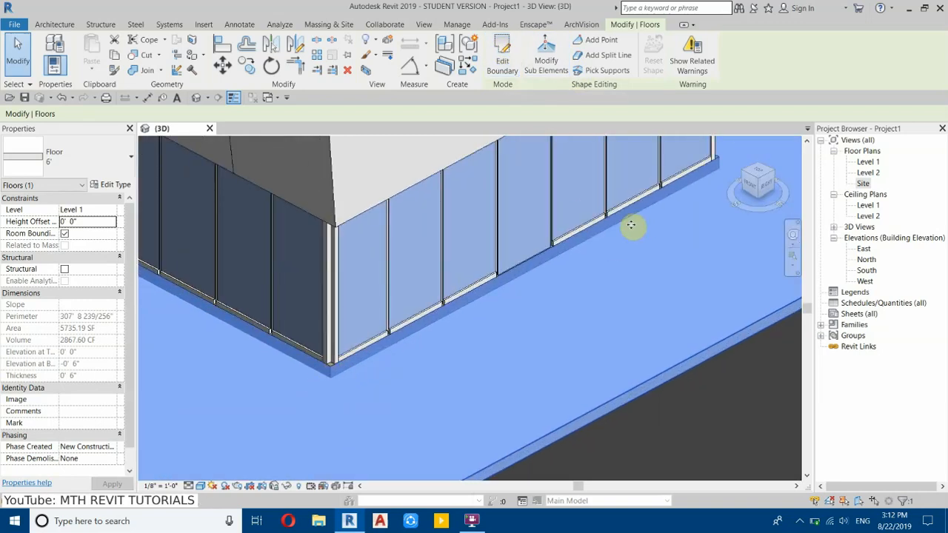
scroll(434, 328, "up", 2)
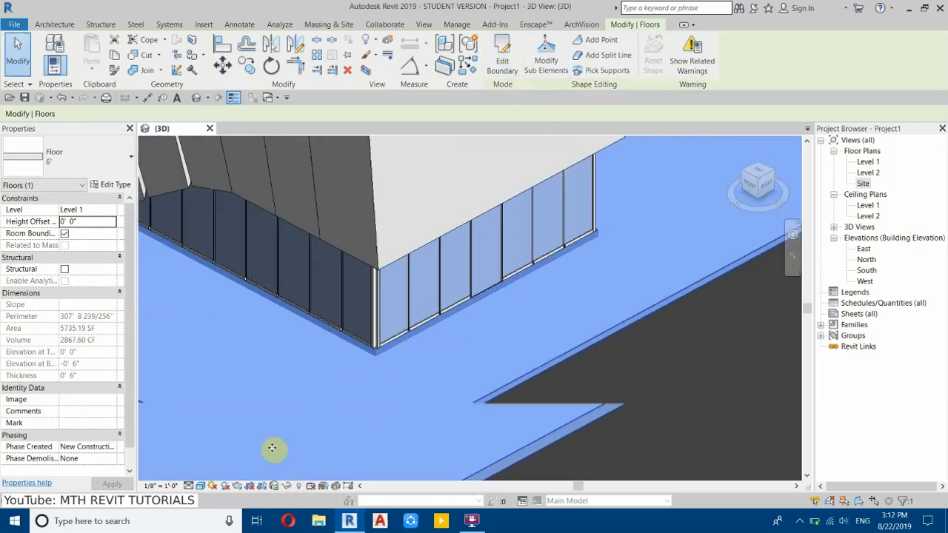
middle_click_drag(444, 307, 551, 257, "shift")
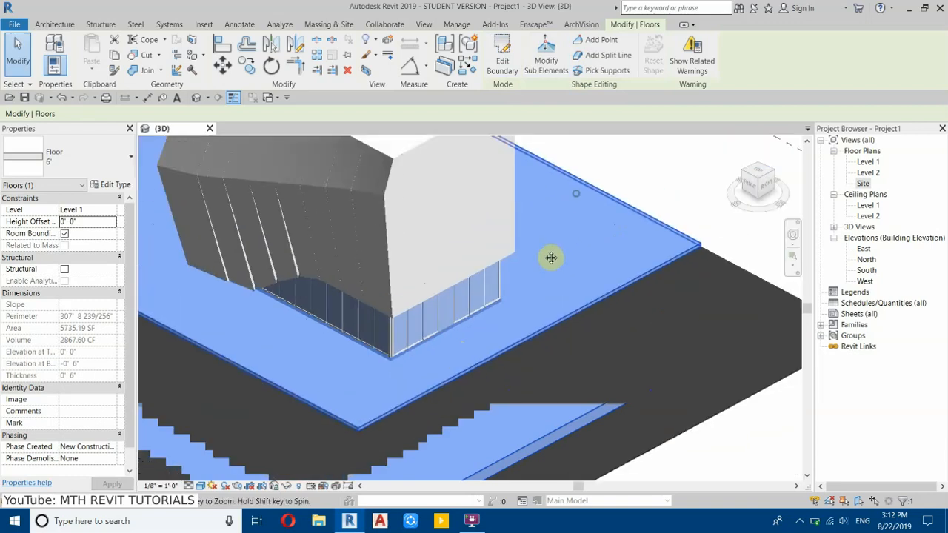
key("Escape")
scroll(363, 385, "up", 5)
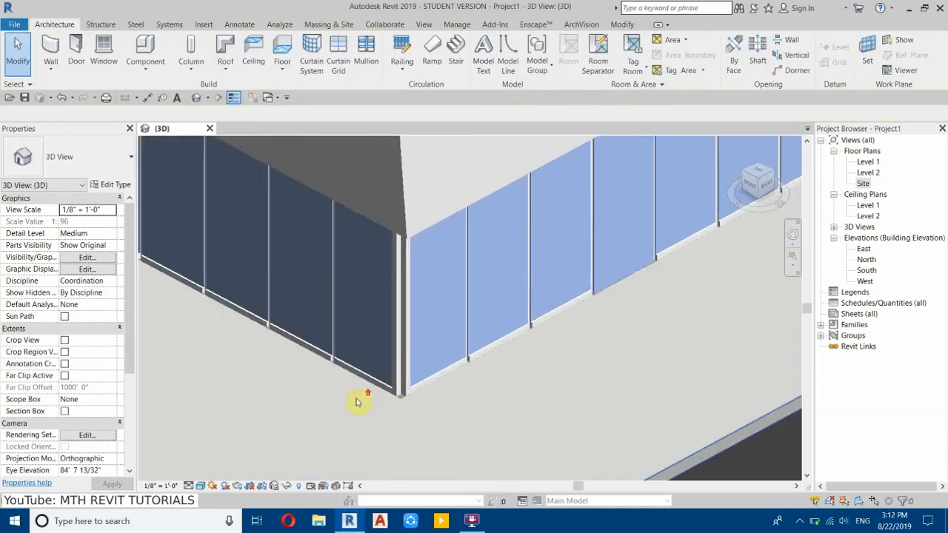
scroll(357, 402, "up", 2)
key("w")
key("f")
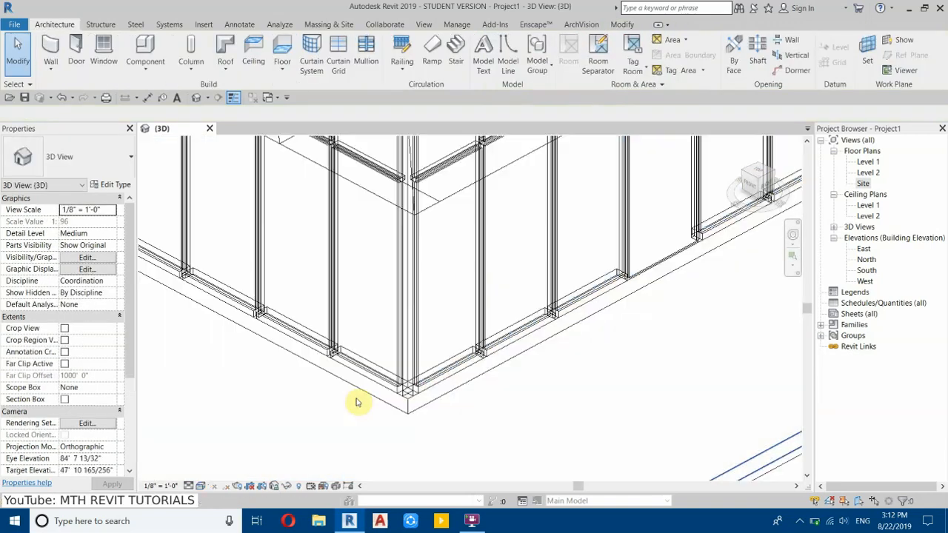
left_click(410, 406)
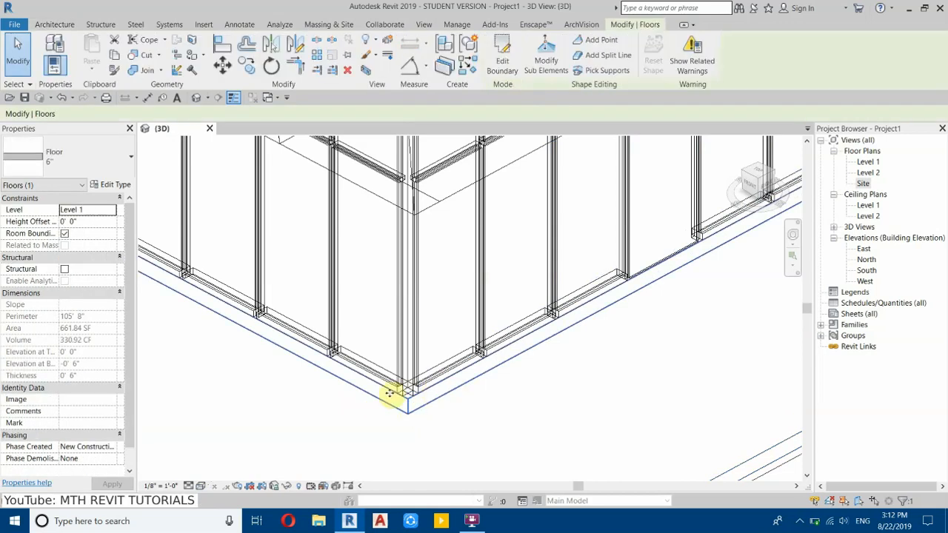
left_click(348, 72)
key("s")
key("d")
Step: Examine the height step between the cobble stone floor and the road at their shared corner and along the edge
scroll(334, 450, "down", 3)
mouse_move(571, 366)
middle_mouse_down()
mouse_move(501, 400)
mouse_move(425, 409)
mouse_move(593, 343)
mouse_move(582, 344)
middle_mouse_up()
scroll(571, 364, "down", 3)
middle_click_drag(478, 360, 395, 291)
scroll(550, 271, "up", 3)
scroll(562, 268, "up", 5)
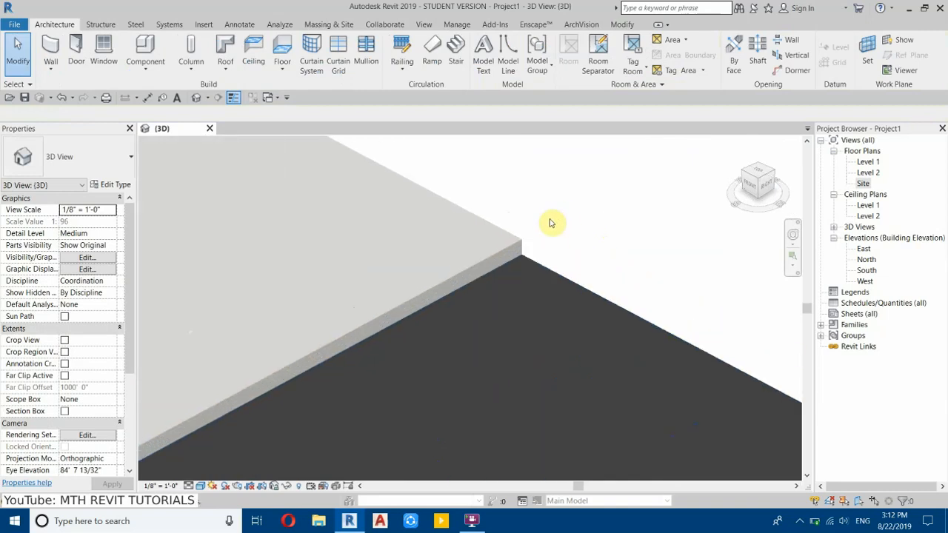
left_click(531, 272)
left_click(586, 214)
scroll(418, 248, "down", 3)
middle_click_drag(370, 268, 686, 145)
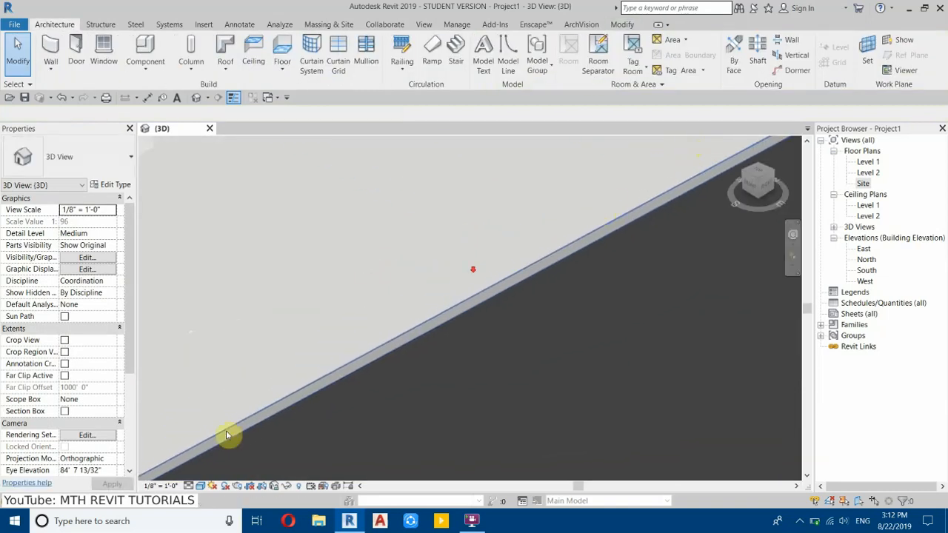
middle_click_drag(378, 332, 271, 375)
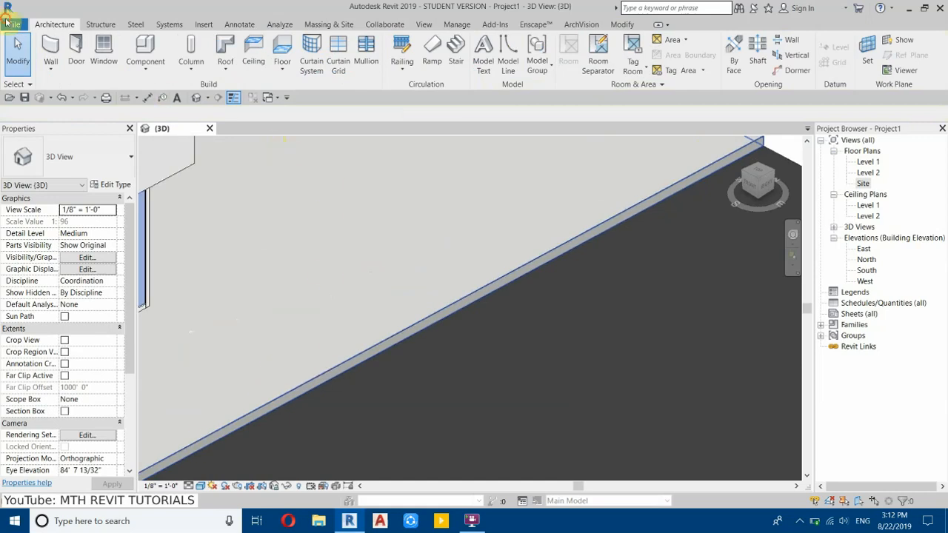
Step: Create a new family from the Profile.rft template
left_click(13, 24)
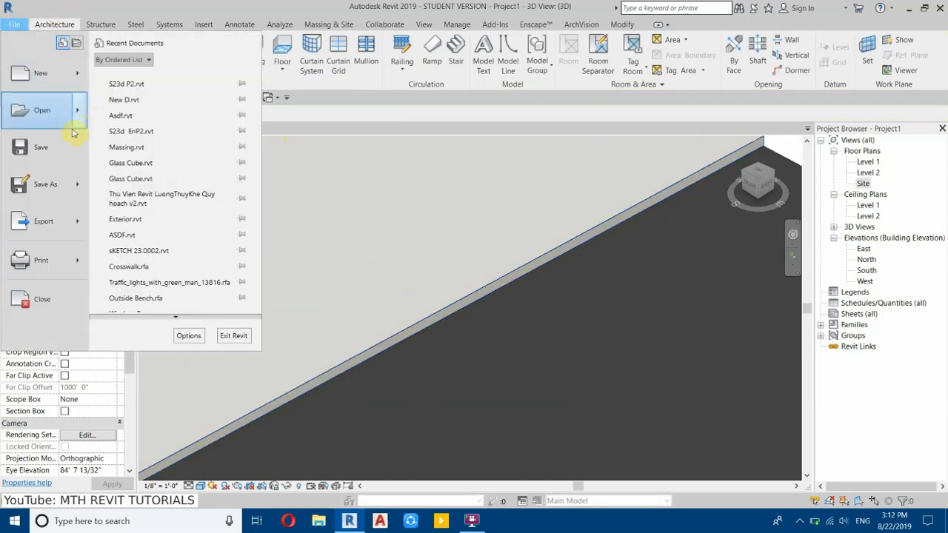
left_click(15, 26)
left_click(15, 27)
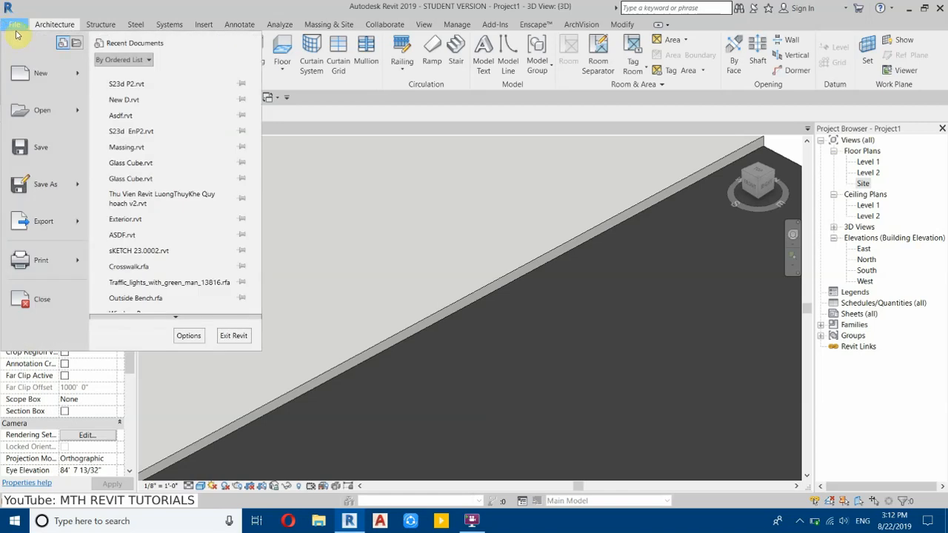
mouse_move(76, 74)
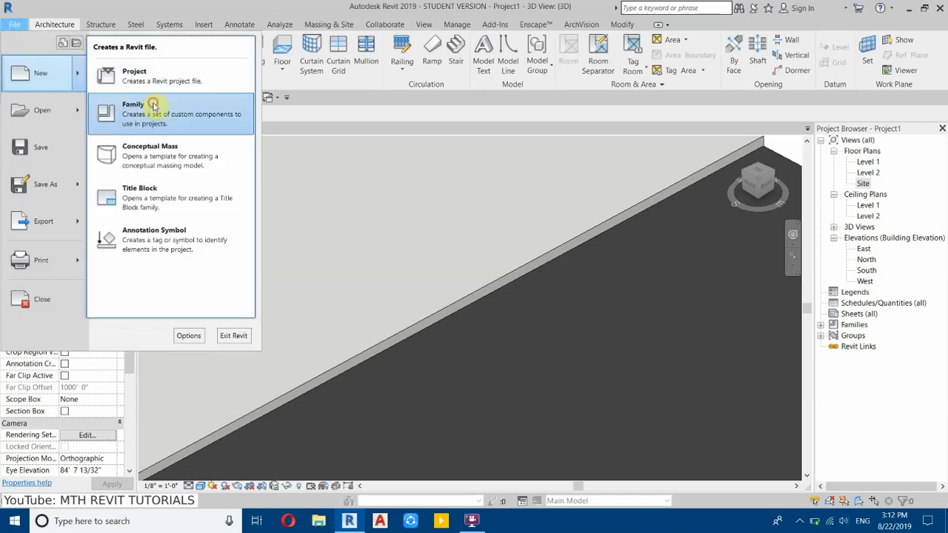
left_click(153, 102)
scroll(438, 242, "down", 5)
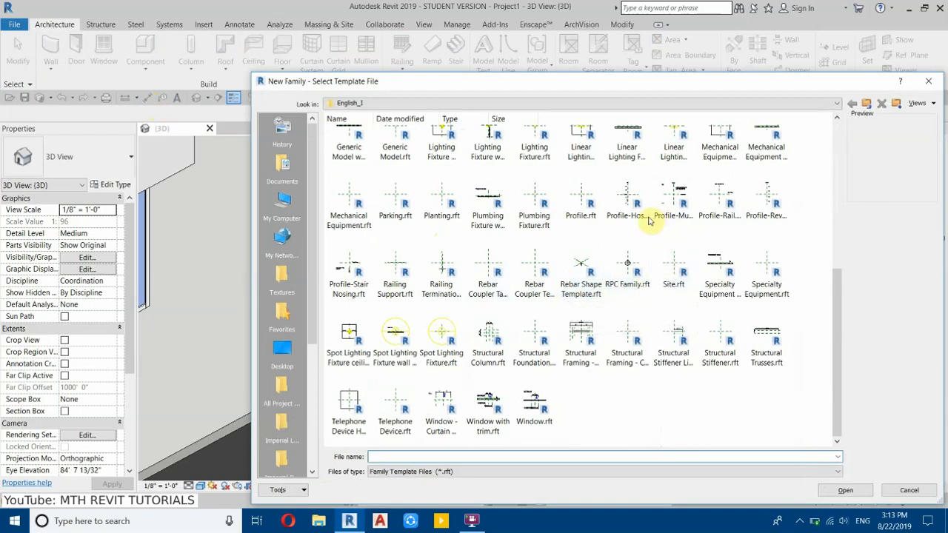
left_click(581, 213)
left_click(841, 491)
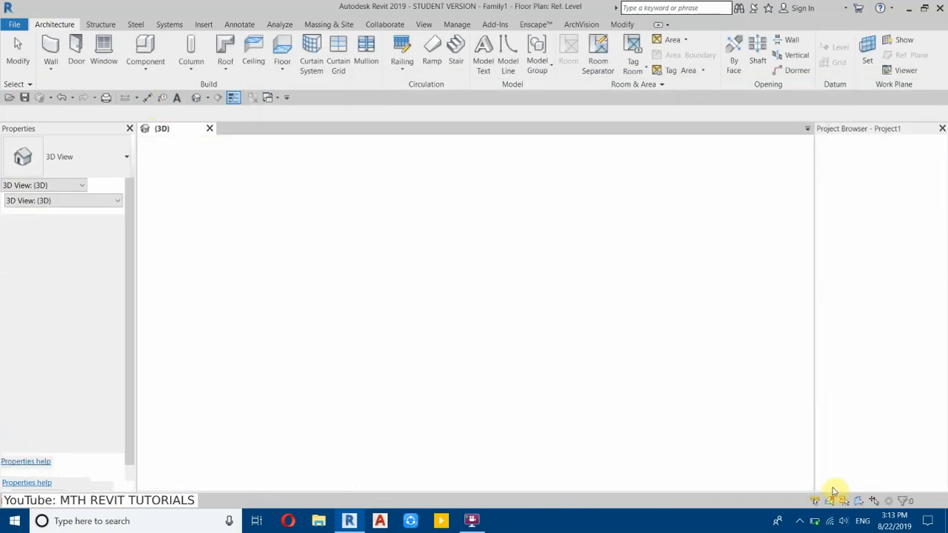
Step: Draw the profile's 6" vertical side up from the intersection of the reference planes, followed by its 2" horizontal top line
scroll(474, 311, "up", 2)
scroll(600, 229, "up", 1)
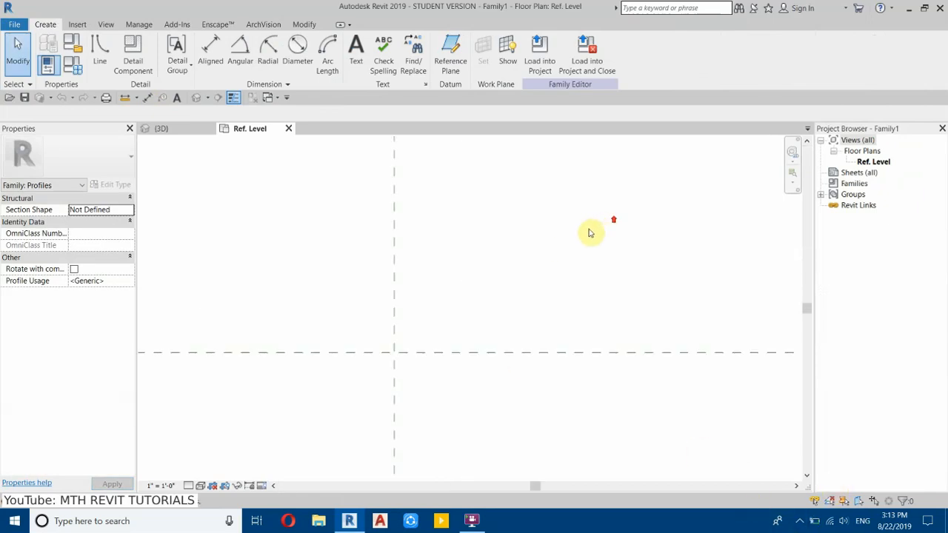
left_click(98, 59)
left_click(394, 352)
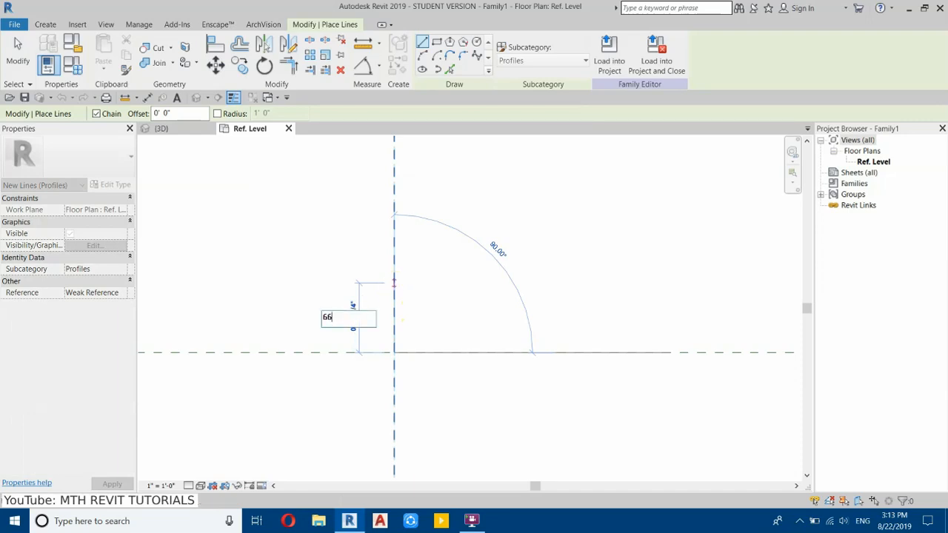
left_click(394, 272)
scroll(414, 269, "up", 2)
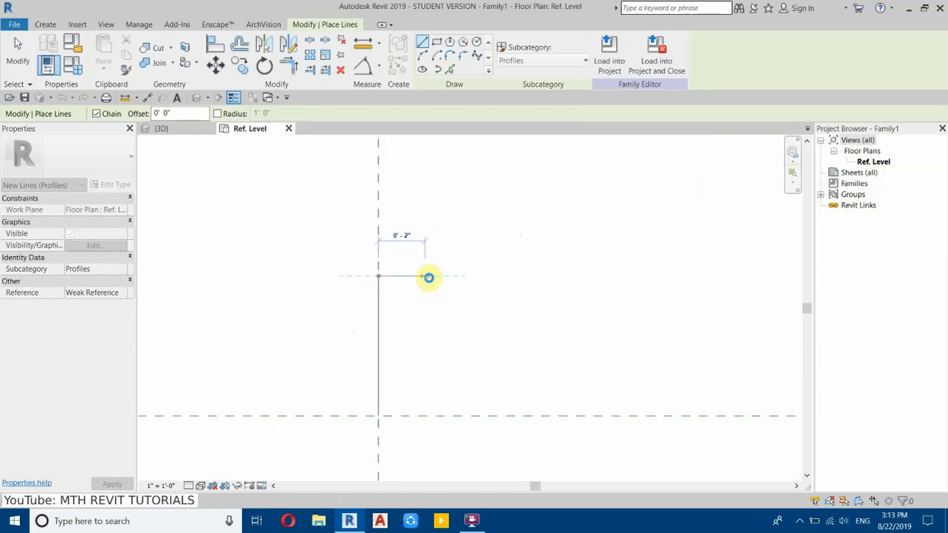
left_click(424, 275)
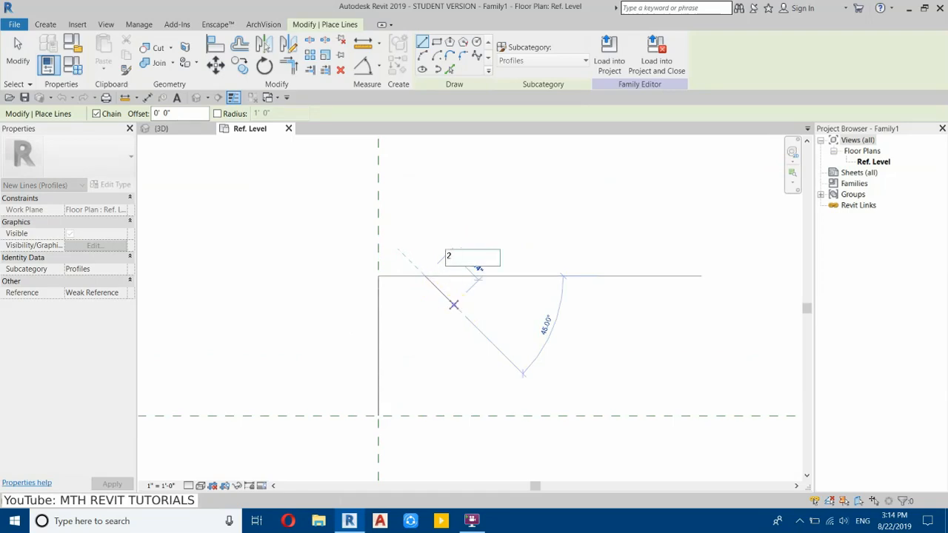
Step: Add a 2" line sloping down at 45°, drop a vertical to the horizontal reference plane and close the profile at the origin
type("2\"")
key("Return")
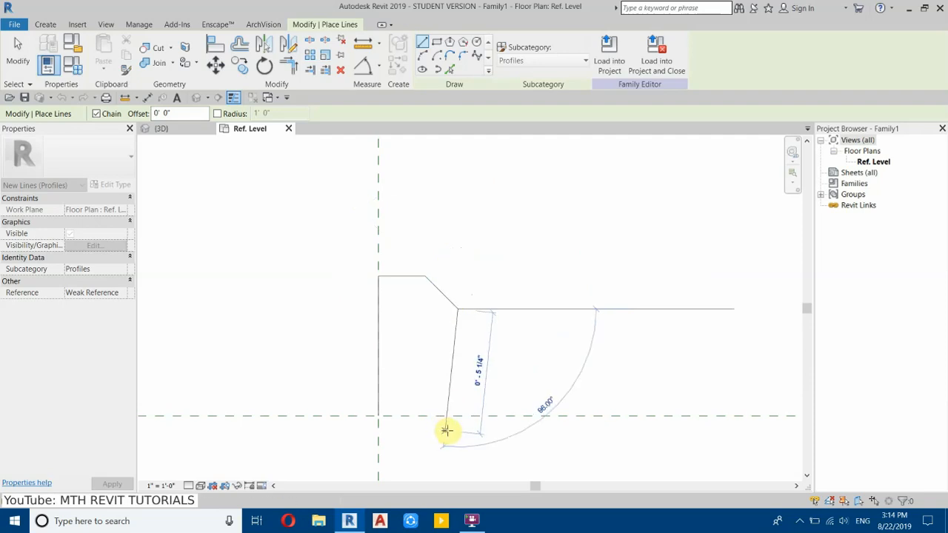
left_click(458, 416)
left_click(378, 416)
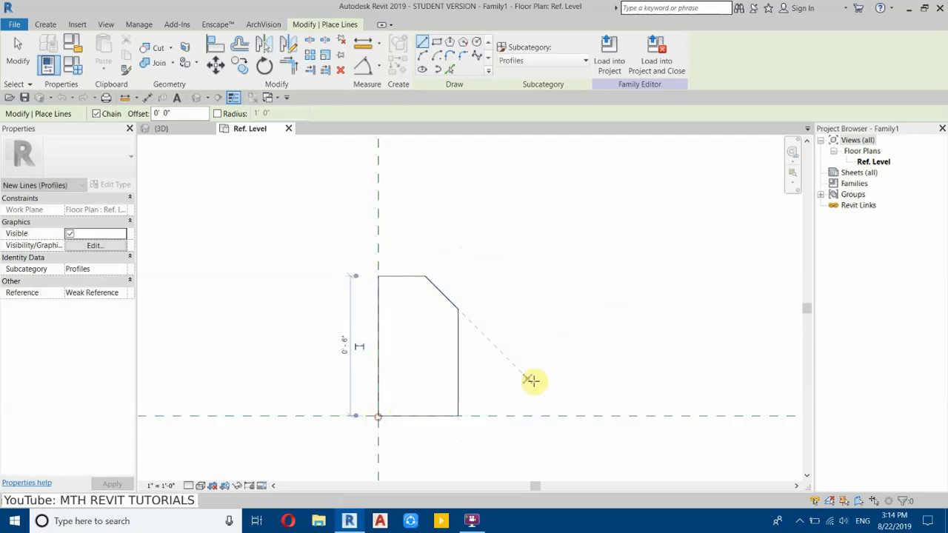
right_click(488, 178)
left_click(511, 187)
left_click_drag(322, 256, 556, 402)
left_click_drag(353, 250, 385, 406)
left_click_drag(397, 412, 251, 346)
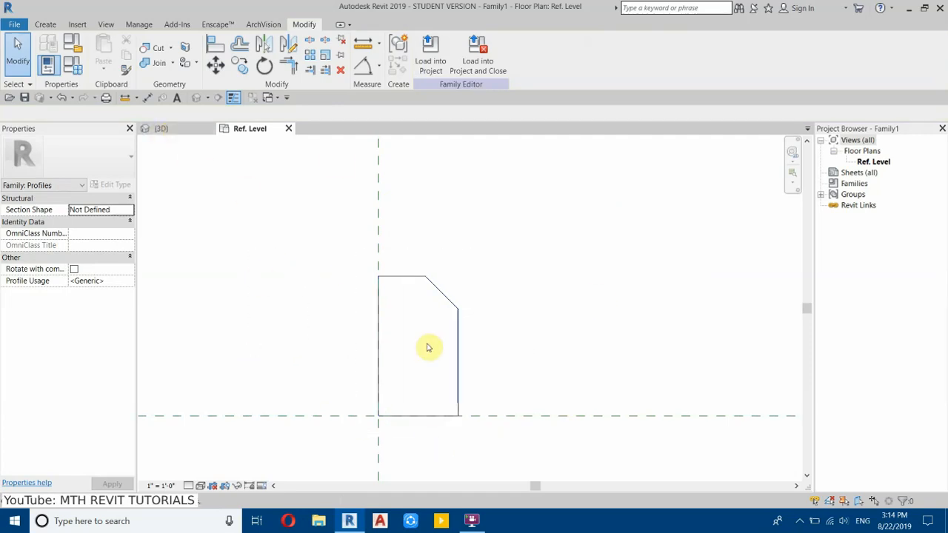
Step: Load the chamfered profile family into the project
scroll(687, 291, "down", 2)
middle_click_drag(454, 248, 360, 252)
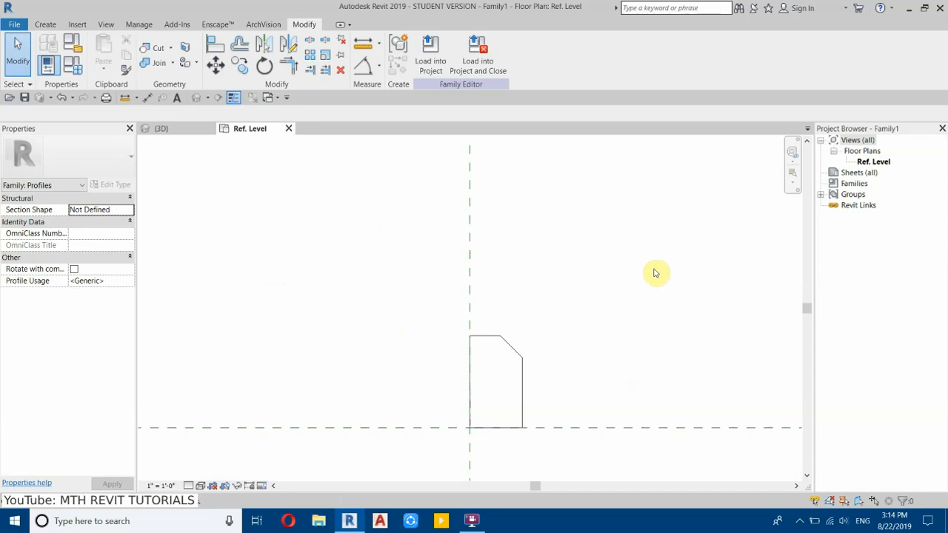
scroll(656, 273, "up", 2)
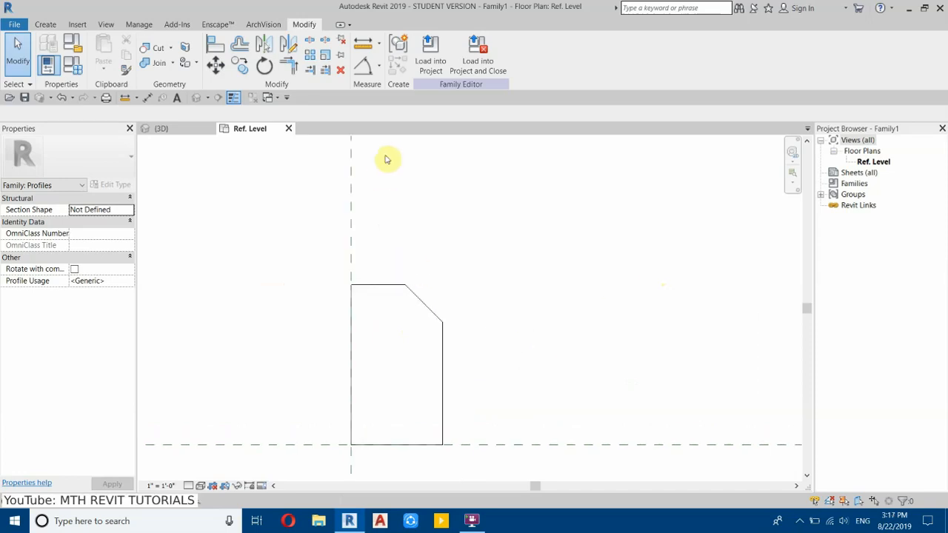
left_click(436, 69)
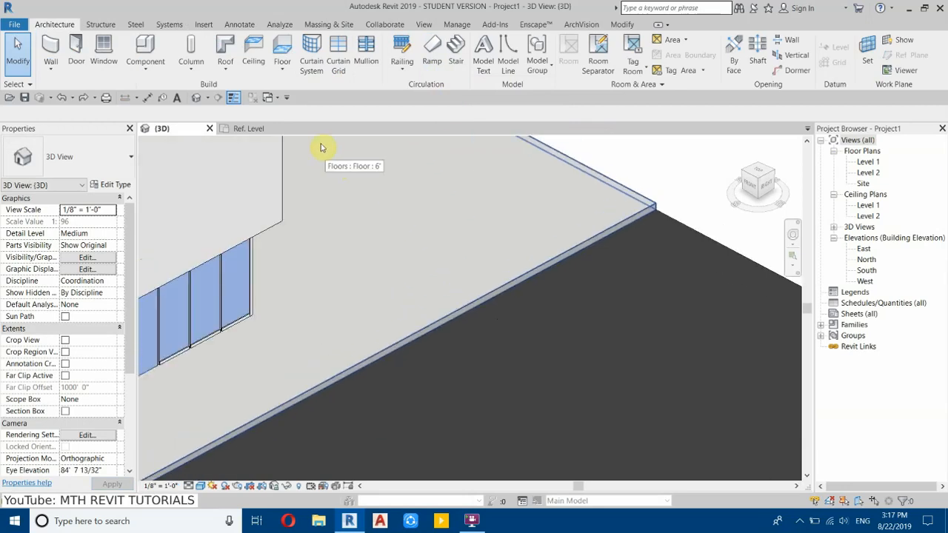
Step: Start a floor slab edge, duplicate its type as Thickened 24" x 12" 2 and set the profile to Family1 : Family1
left_click(283, 69)
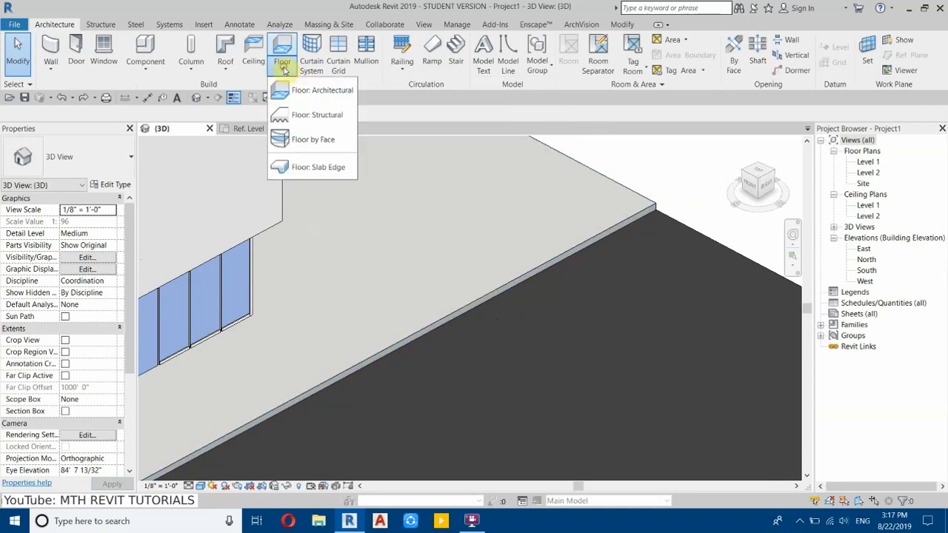
left_click(314, 169)
left_click(546, 268)
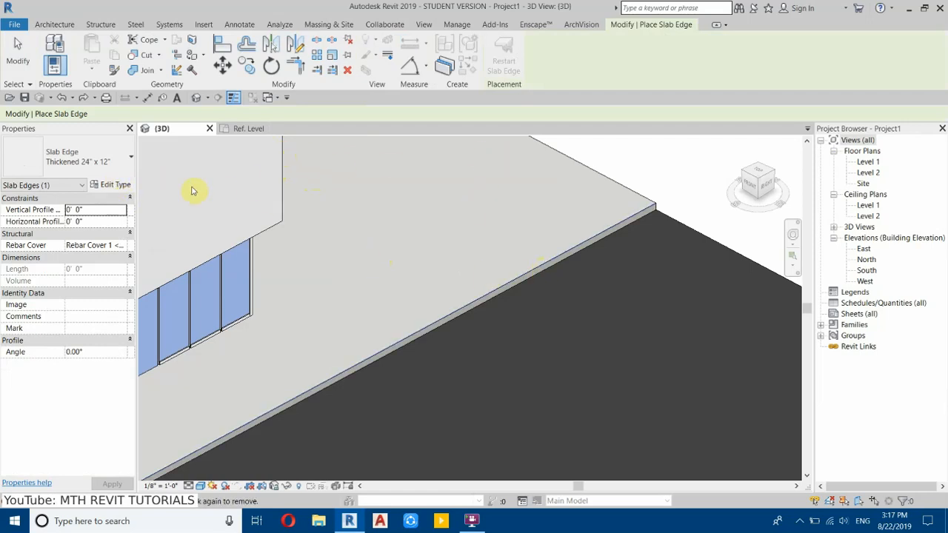
left_click(116, 187)
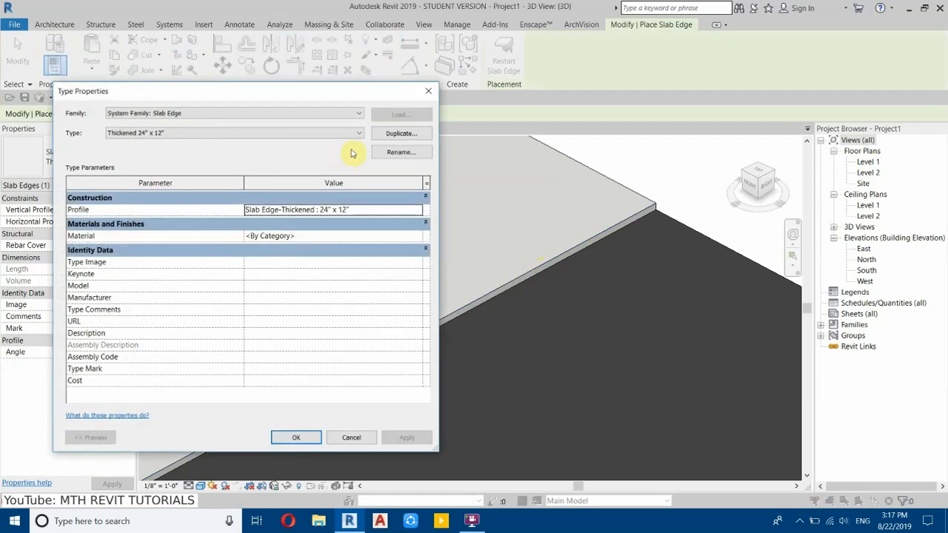
left_click(400, 133)
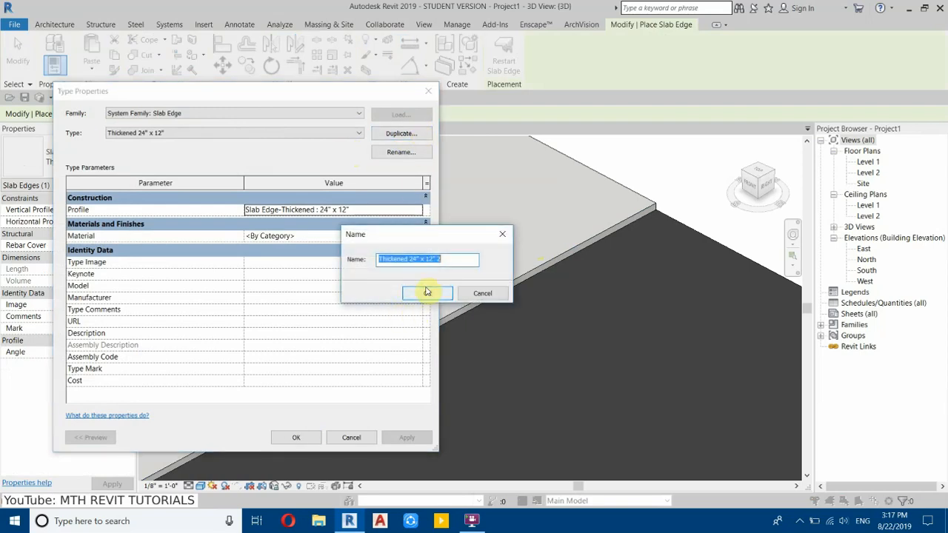
left_click(427, 291)
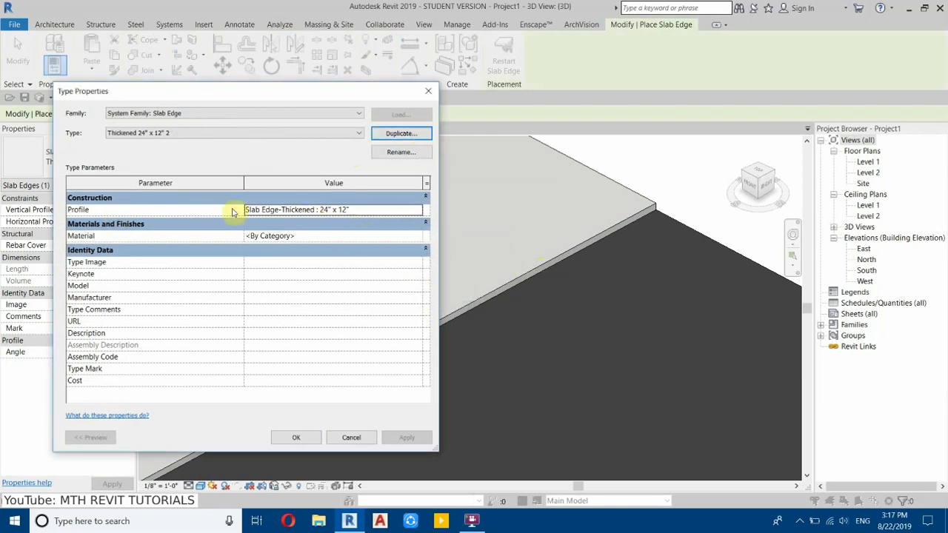
left_click(418, 210)
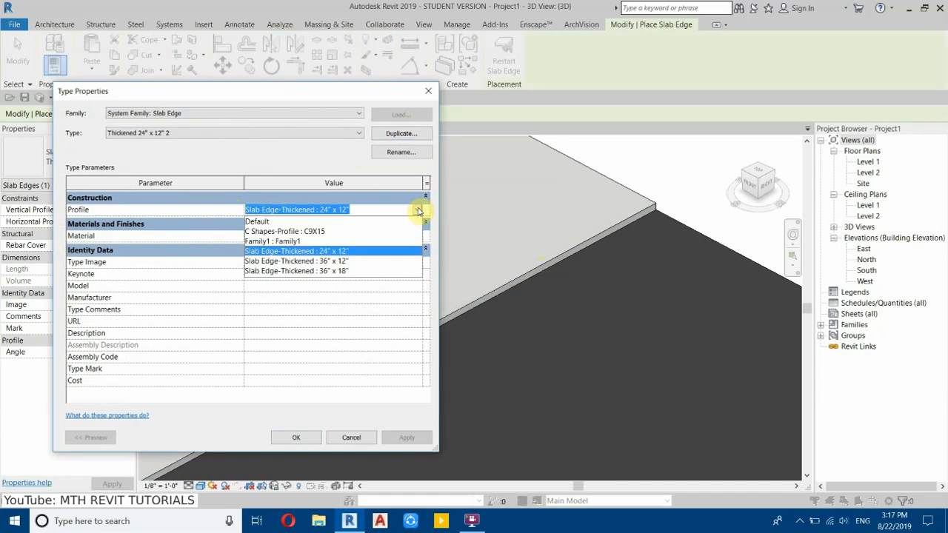
left_click(298, 241)
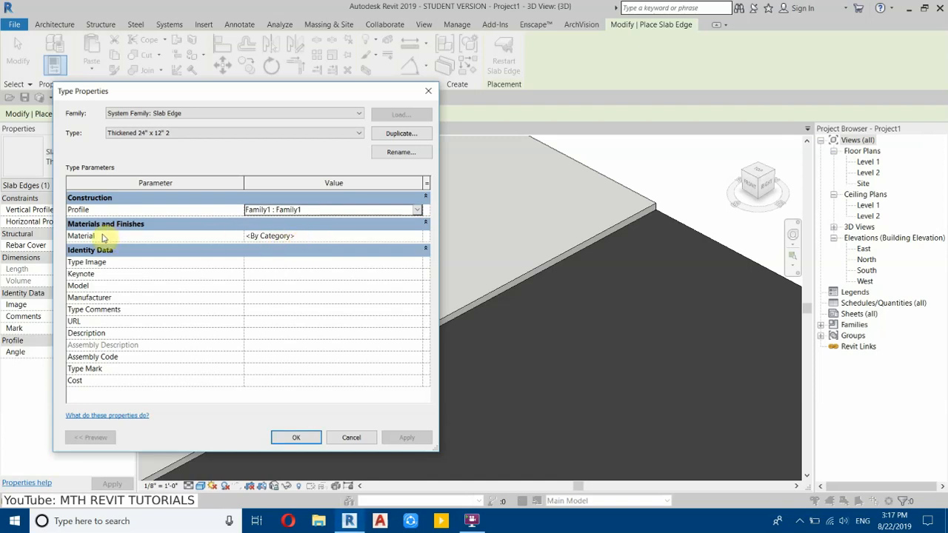
Step: Assign the Concrete, Lightweight material to the new slab edge type, using its render appearance for shading
left_click(417, 241)
left_click(419, 236)
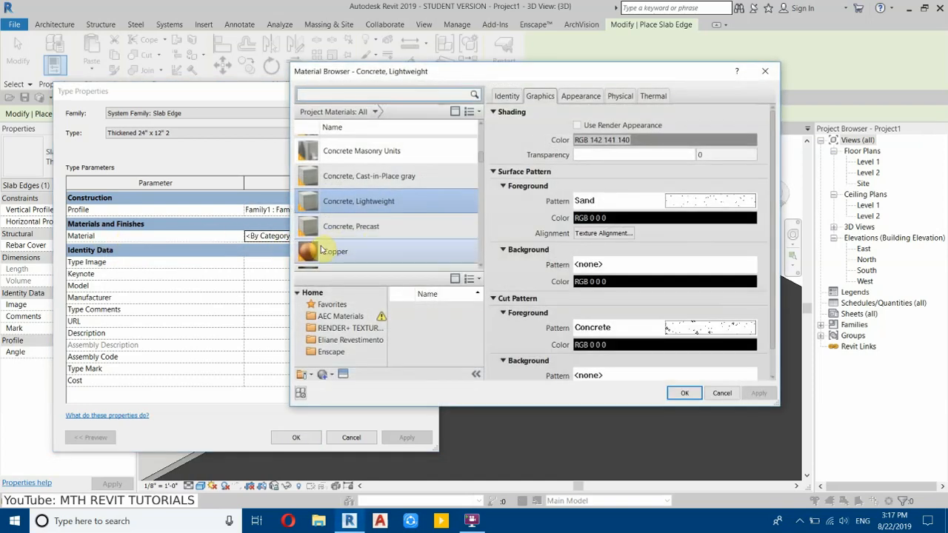
scroll(381, 145, "up", 1)
scroll(345, 200, "up", 3)
left_click(337, 97)
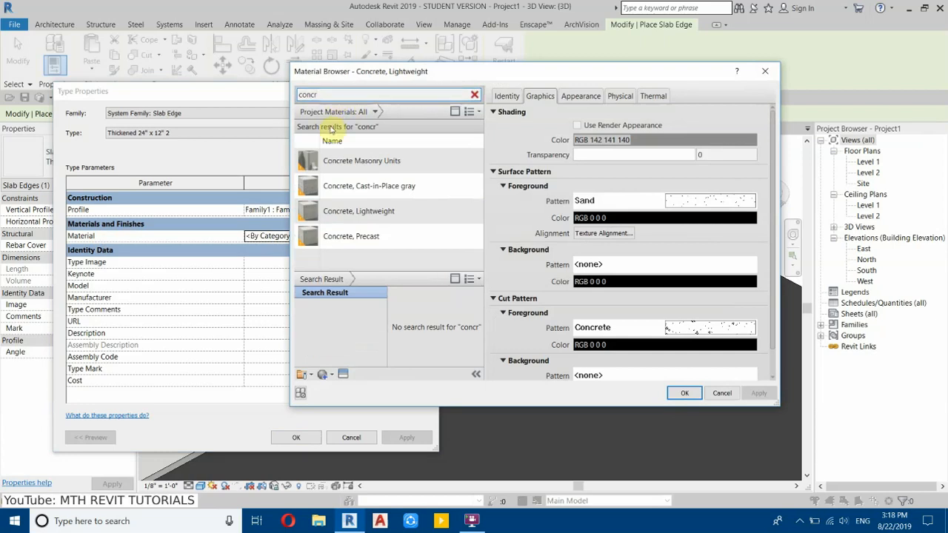
left_click(386, 214)
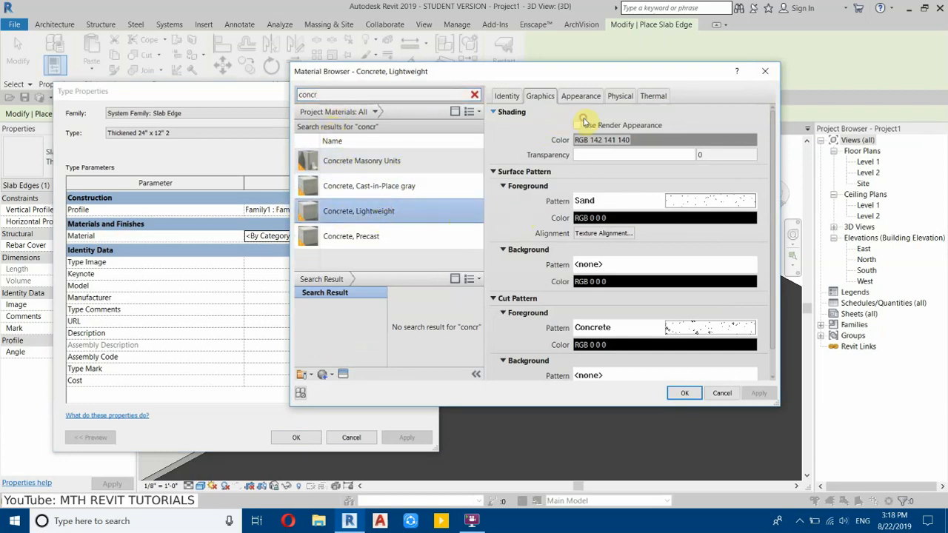
left_click(578, 125)
left_click(689, 397)
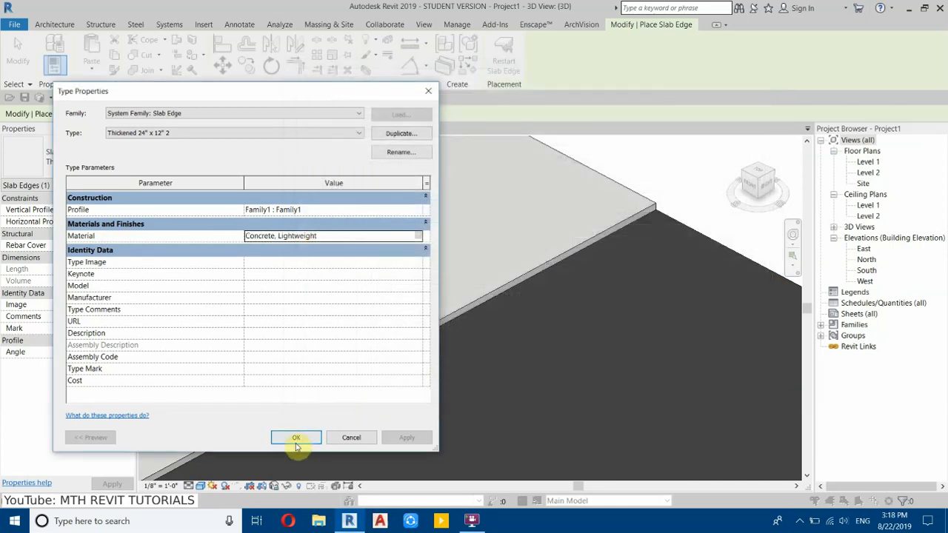
left_click(296, 438)
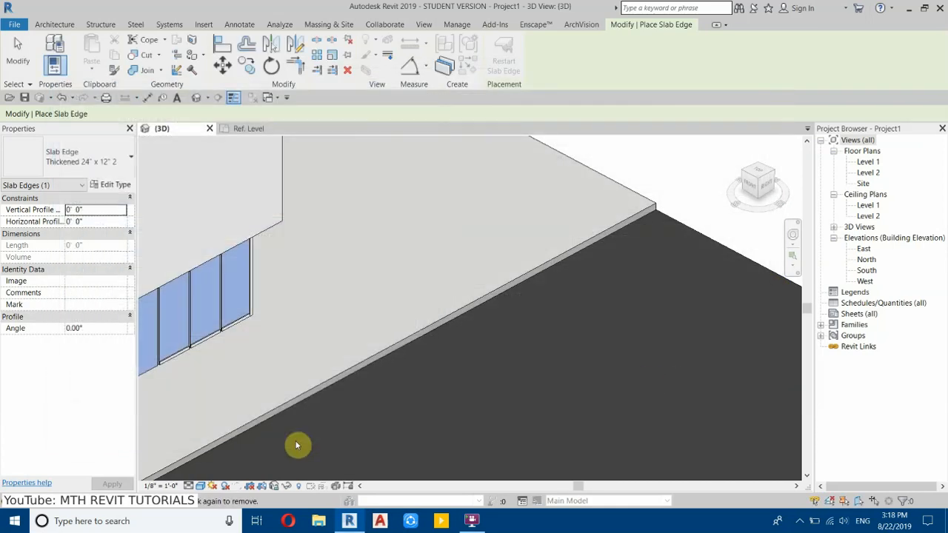
Step: Place the slab edge along the upper floor's top edge facing the road
scroll(448, 277, "up", 3)
scroll(449, 277, "up", 5)
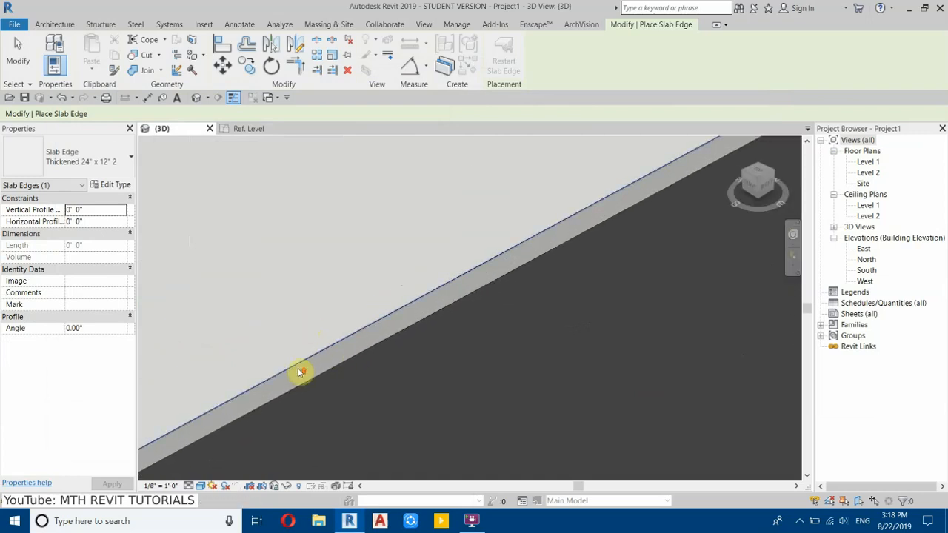
left_click(255, 391)
scroll(455, 282, "down", 3)
middle_click_drag(503, 275, 451, 328)
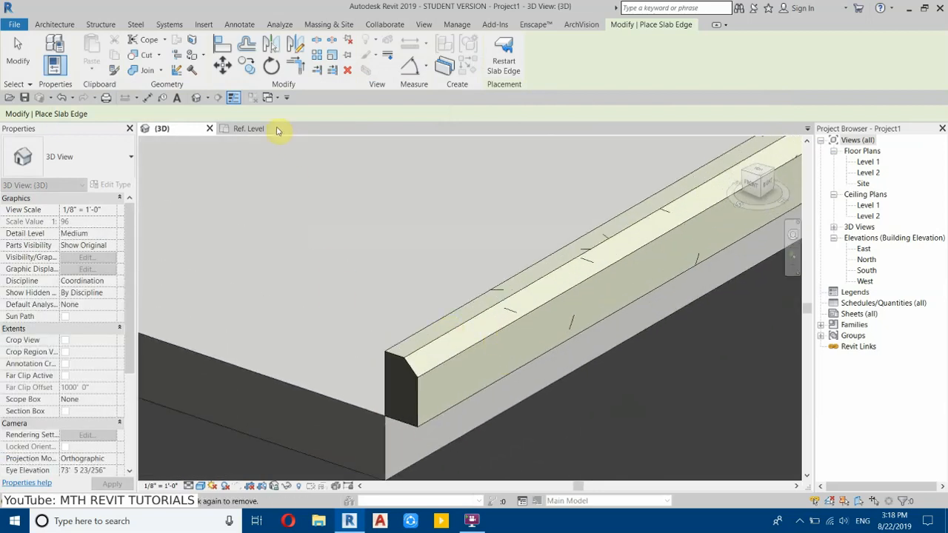
right_click(342, 213)
left_click(357, 218)
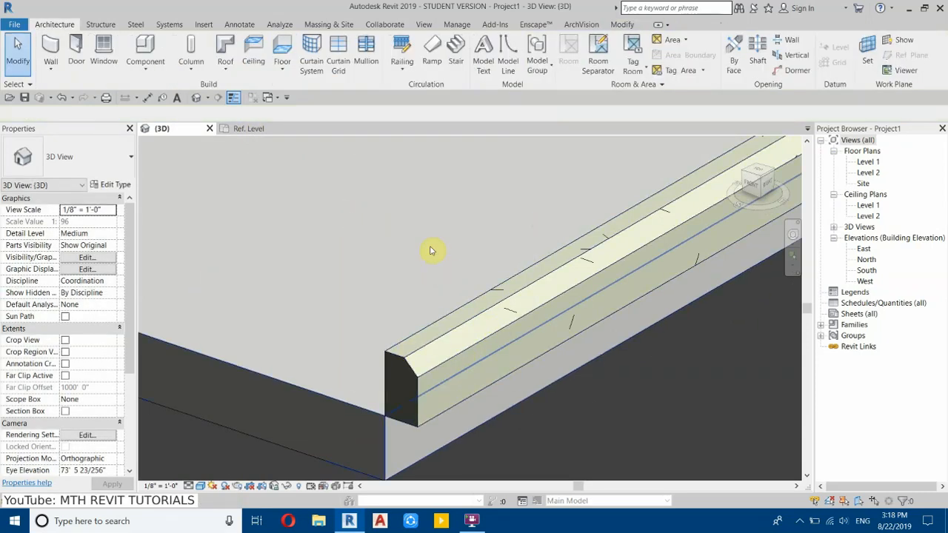
Step: Check the profile sketch in the family and set the placed slab edge's vertical profile offset to -6"
left_click(449, 338)
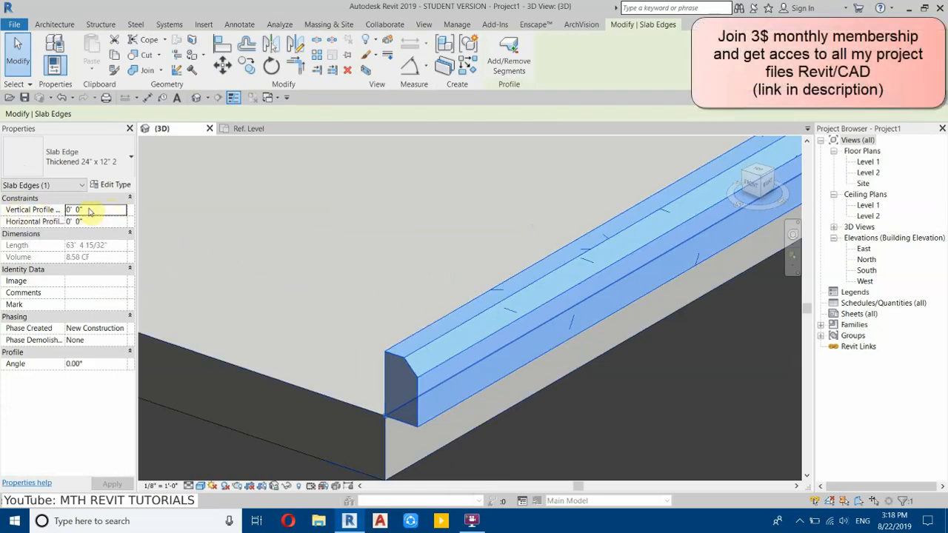
left_click(244, 128)
left_click_drag(265, 245, 551, 471)
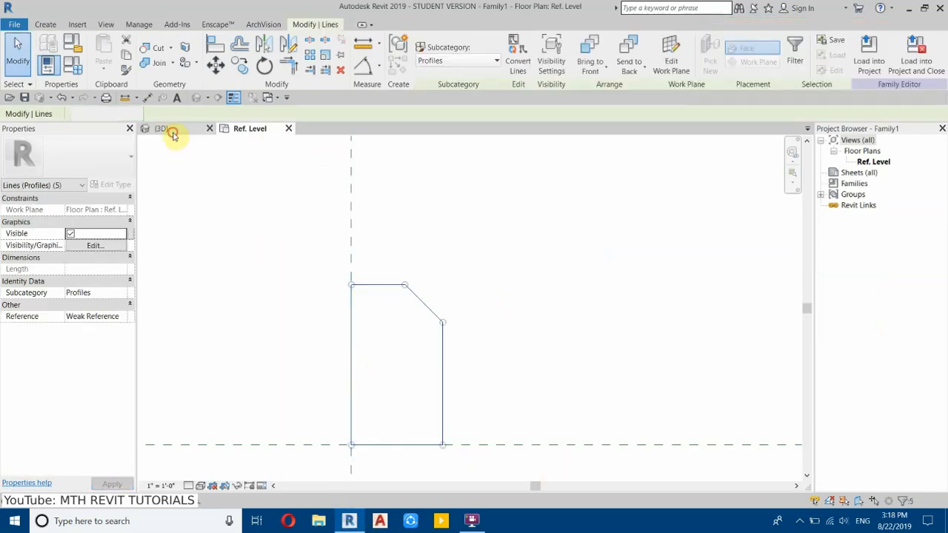
left_click(170, 132)
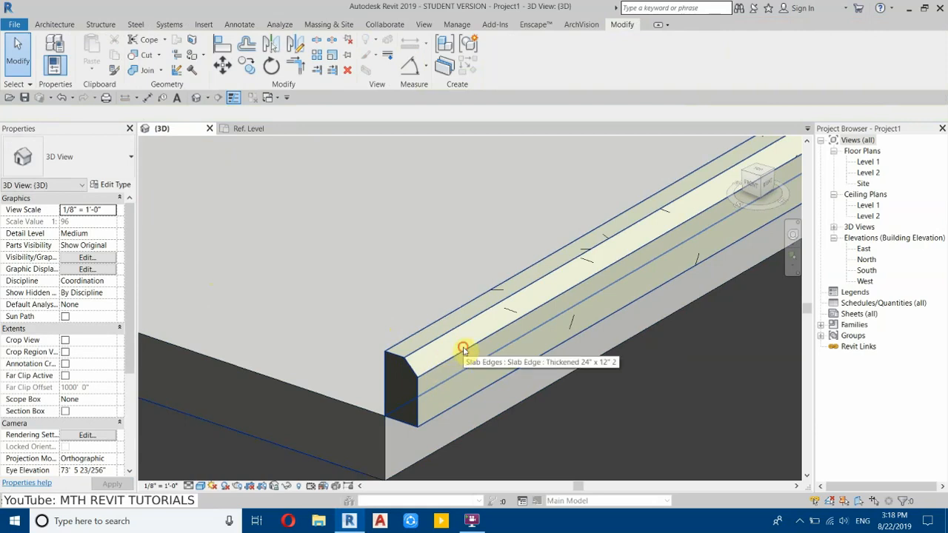
left_click(441, 345)
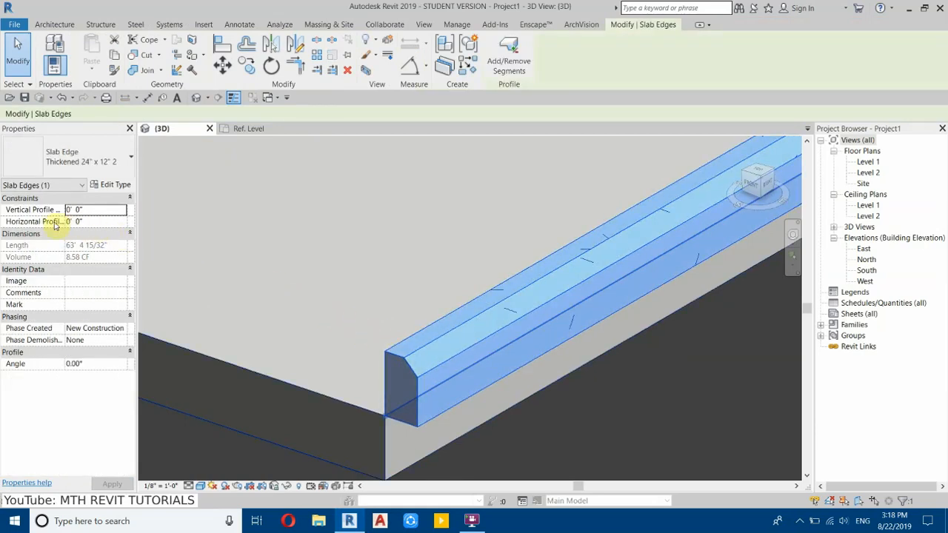
left_click(97, 211)
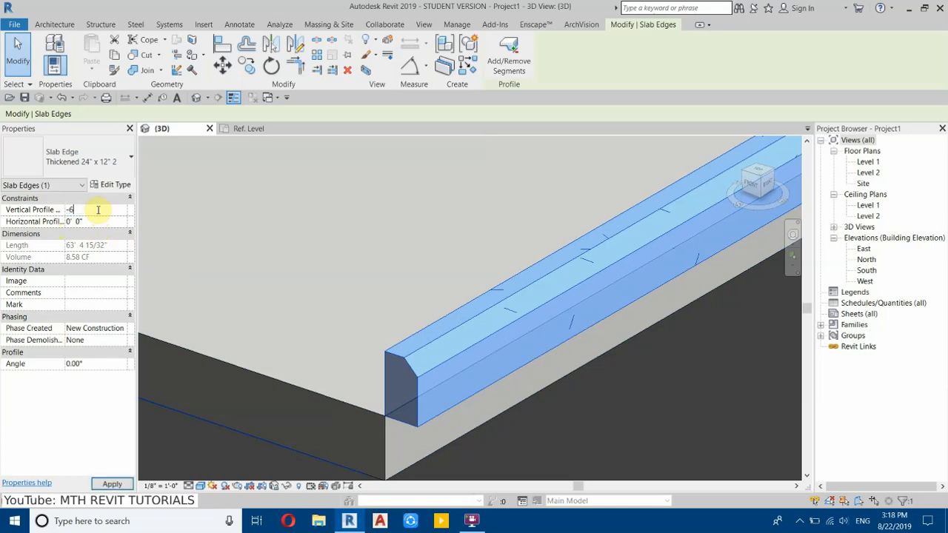
scroll(556, 301, "up", 5)
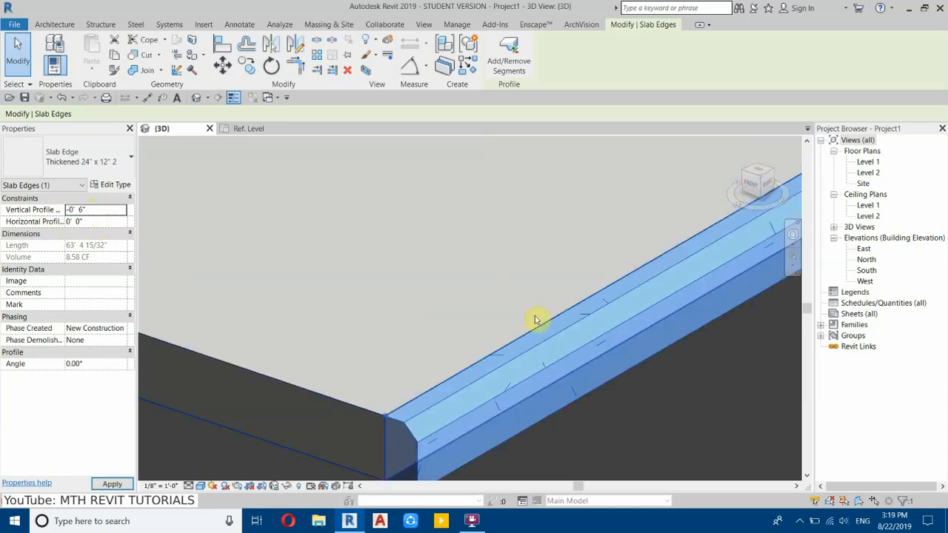
key("Escape")
Step: Repeat the Slab Edge command and save the project as For Enscape
middle_click_drag(573, 339, 323, 345, "shift")
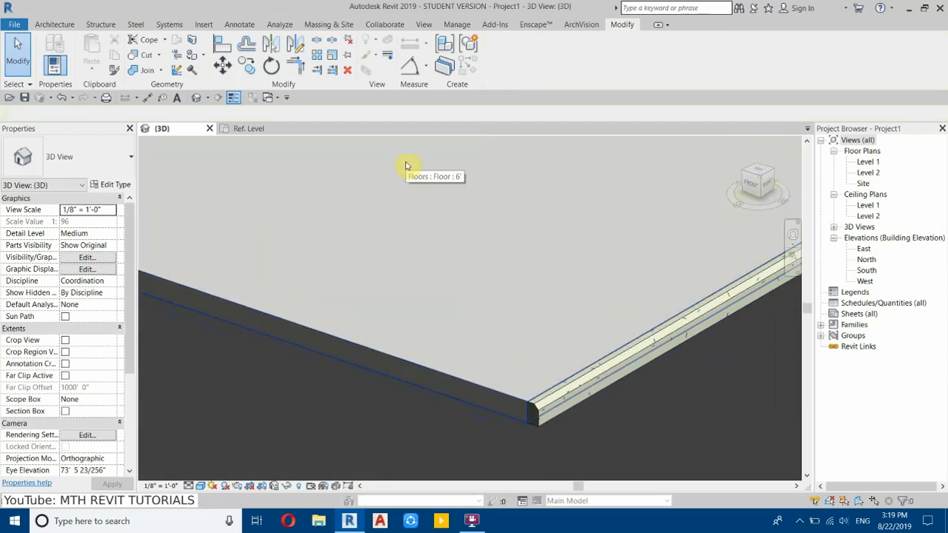
left_click(349, 232)
right_click(349, 232)
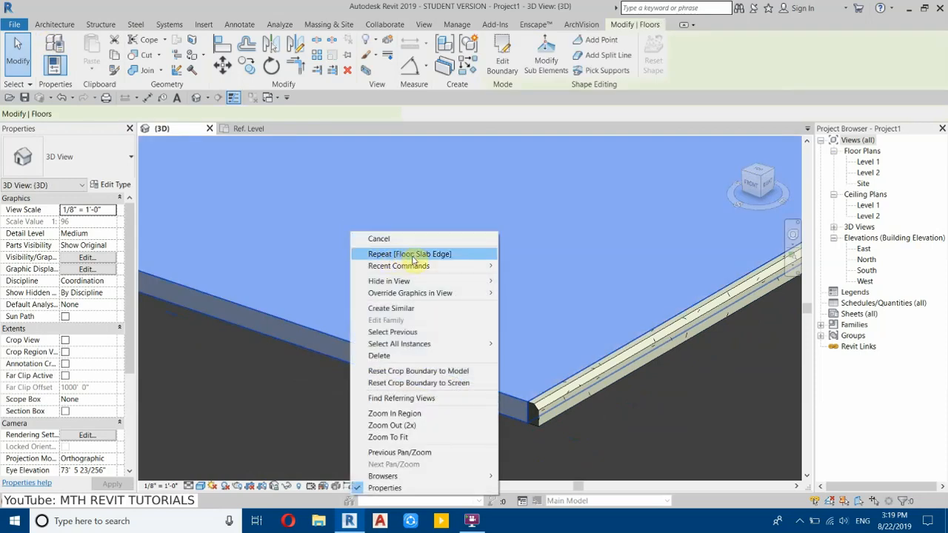
left_click(413, 255)
left_click(426, 232)
type("For Ensc")
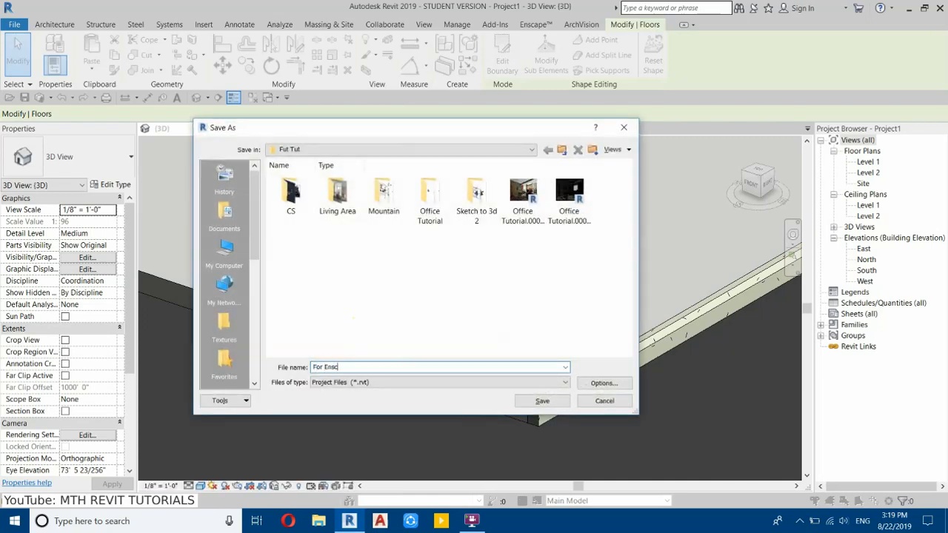
type("ape")
key("Return")
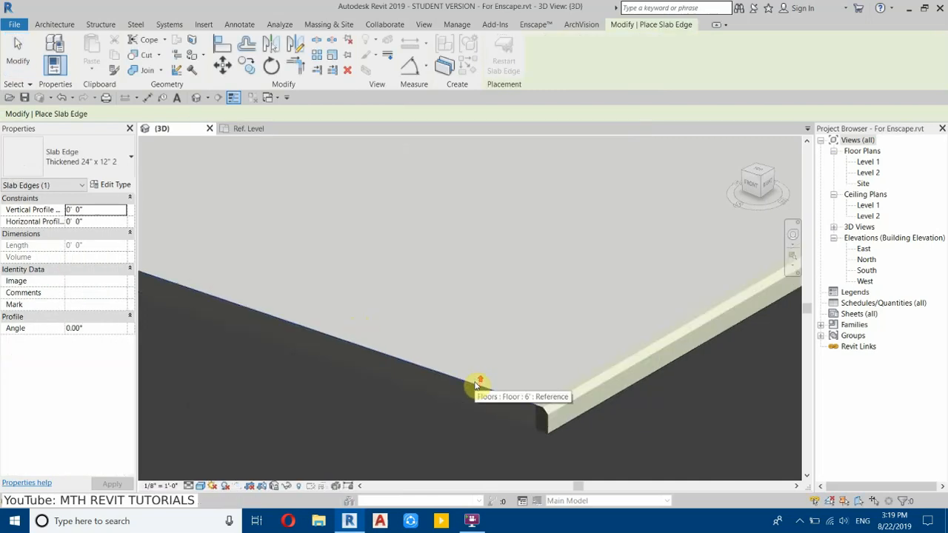
Step: Add a slab edge along the floor's other road-facing edge and set its vertical profile offset to -6"
left_click(469, 386)
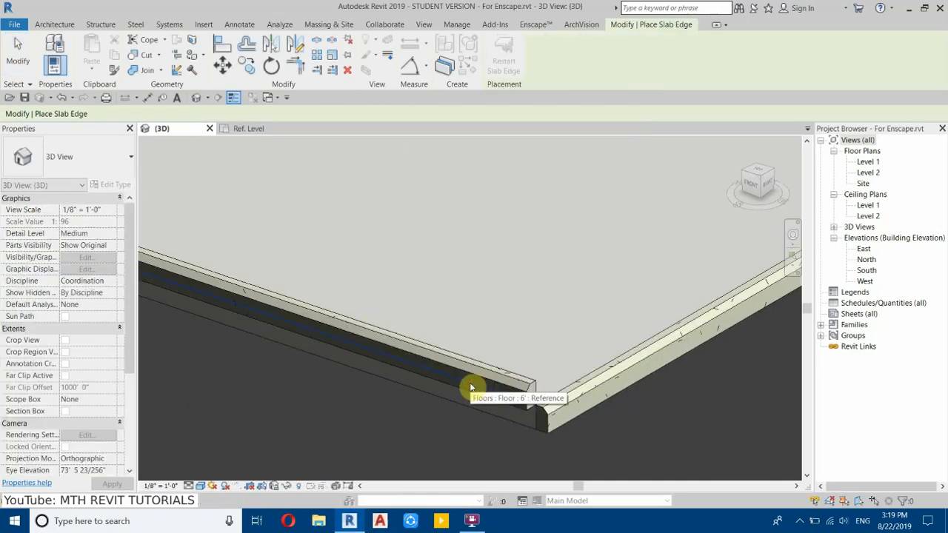
right_click(430, 240)
left_click(442, 245)
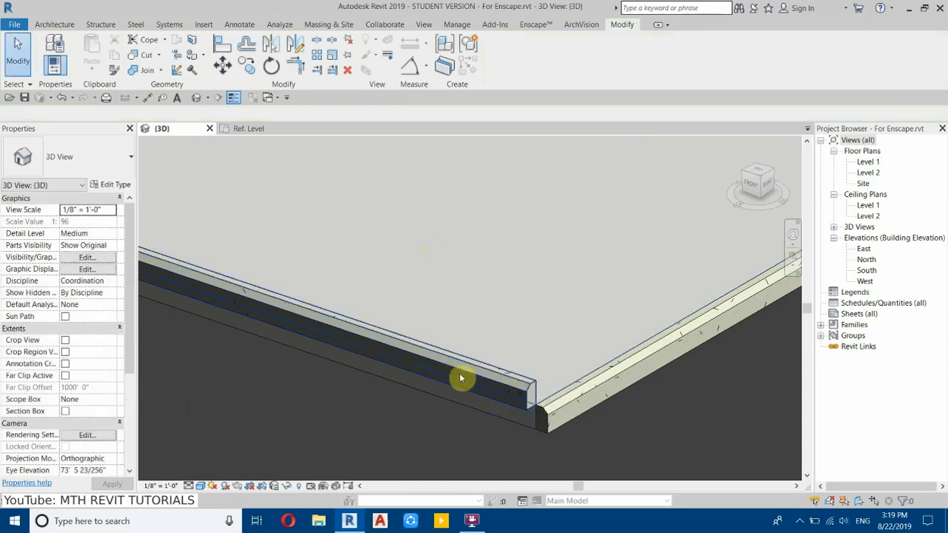
left_click(460, 376)
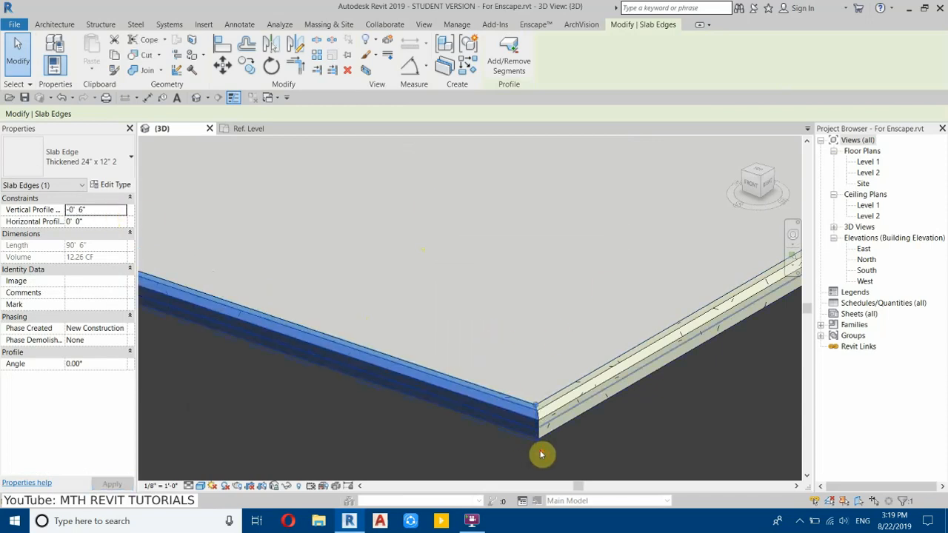
key("Escape")
Step: Open the Enscape Asset Library and show its Vegetation category
scroll(553, 309, "up", 3)
scroll(536, 325, "down", 8)
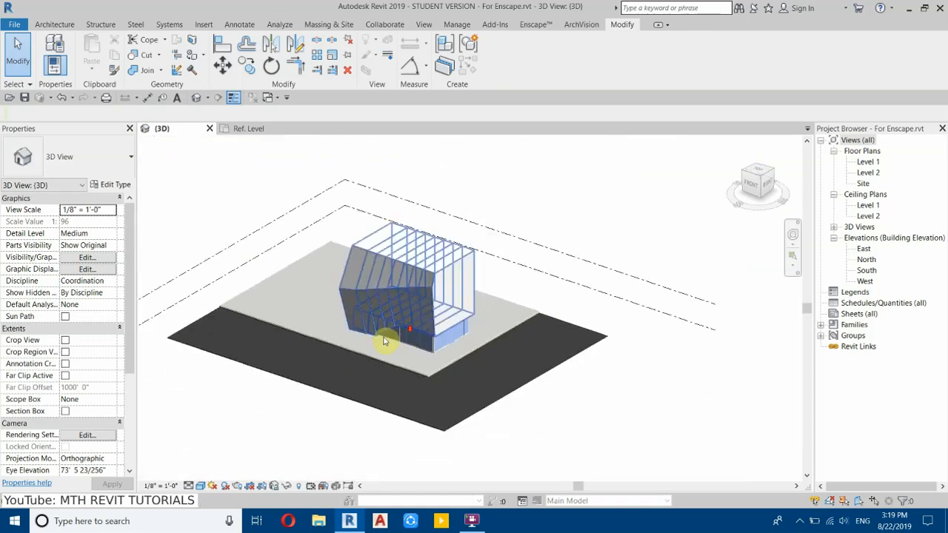
middle_click_drag(384, 342, 585, 149, "shift")
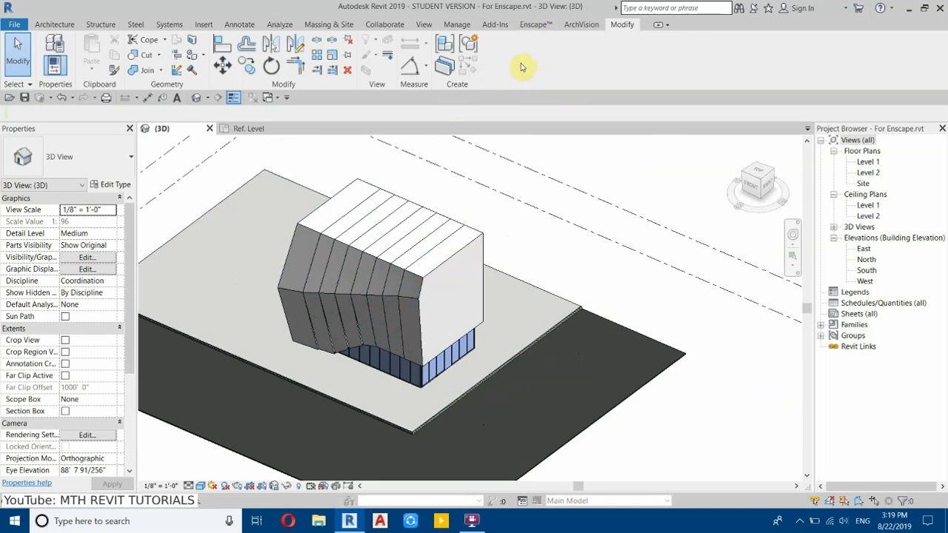
left_click(531, 25)
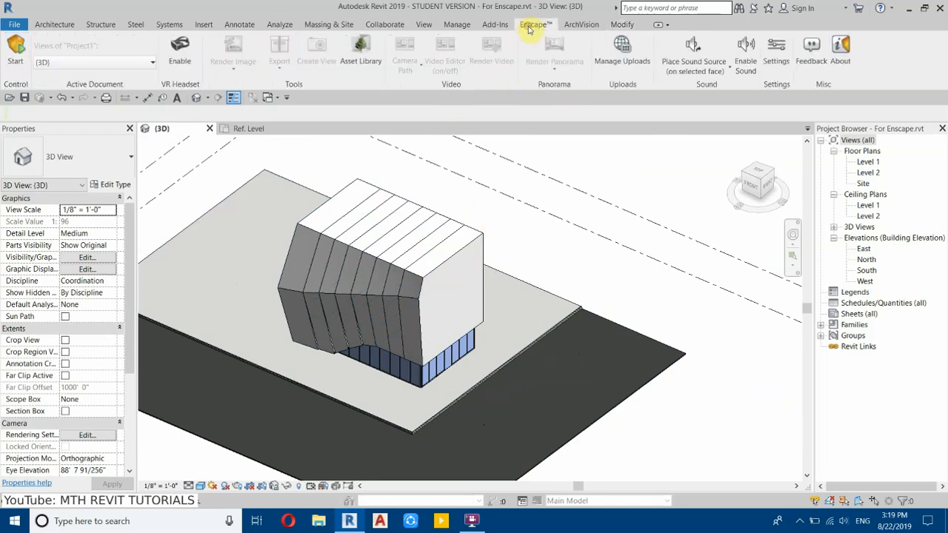
left_click(365, 50)
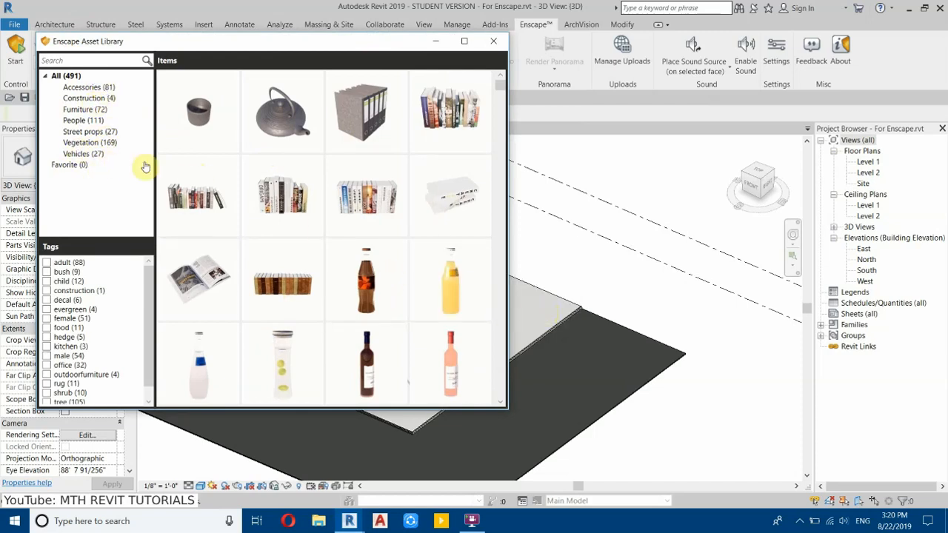
left_click(99, 145)
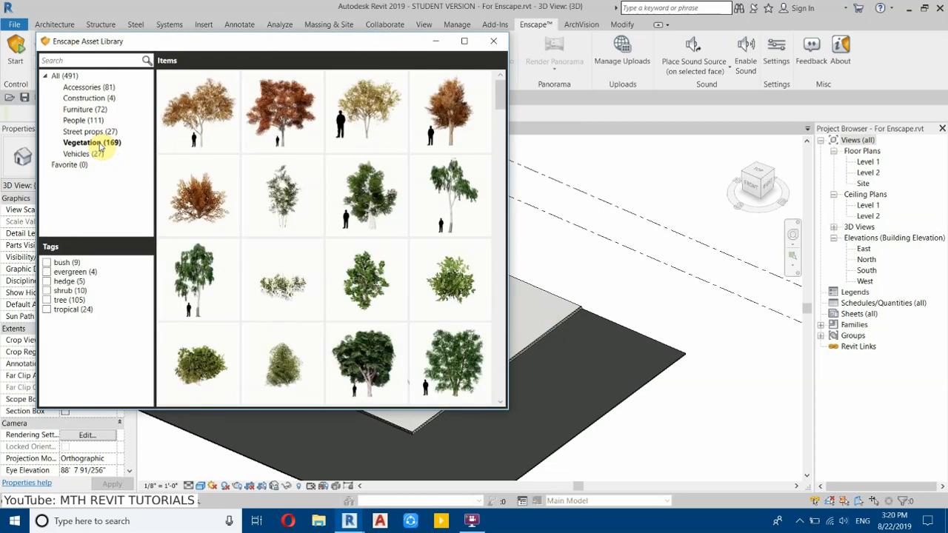
Step: Place a Maple 05 tree from the library on the floor beside the building's folded facade and put the library away
scroll(323, 204, "down", 6)
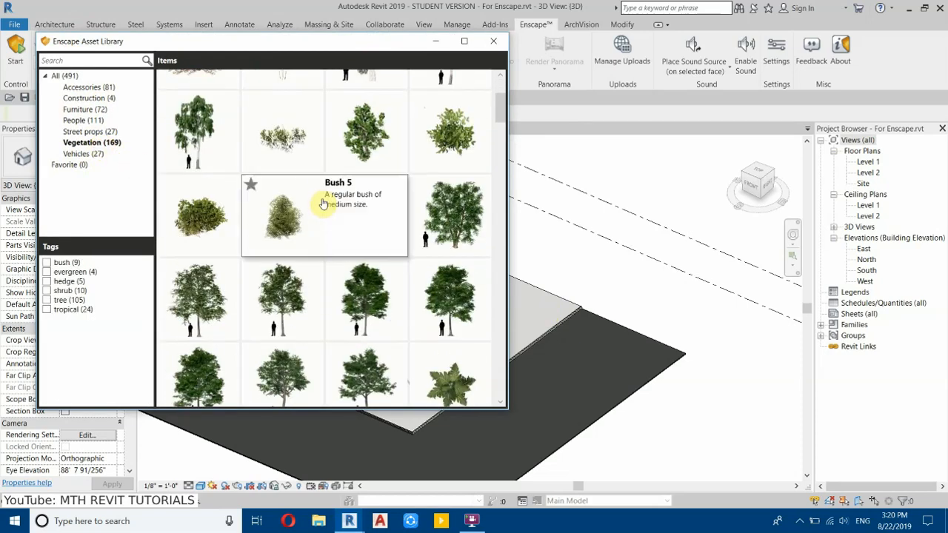
scroll(322, 219, "down", 5)
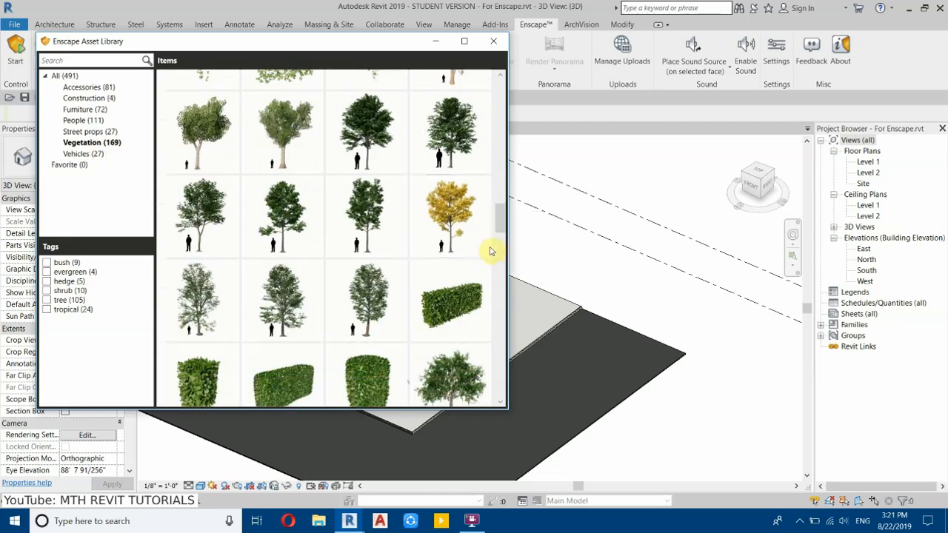
left_click(185, 208)
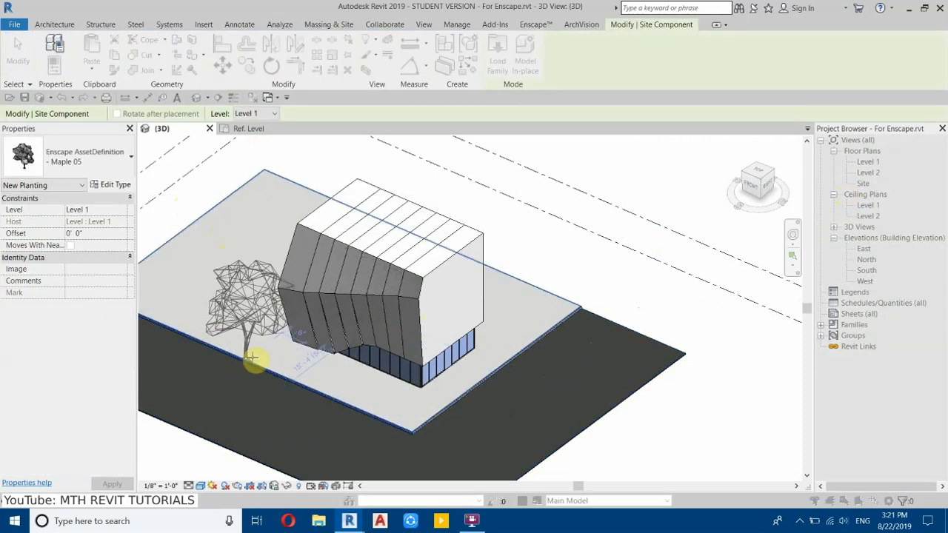
right_click(554, 195)
left_click(571, 199)
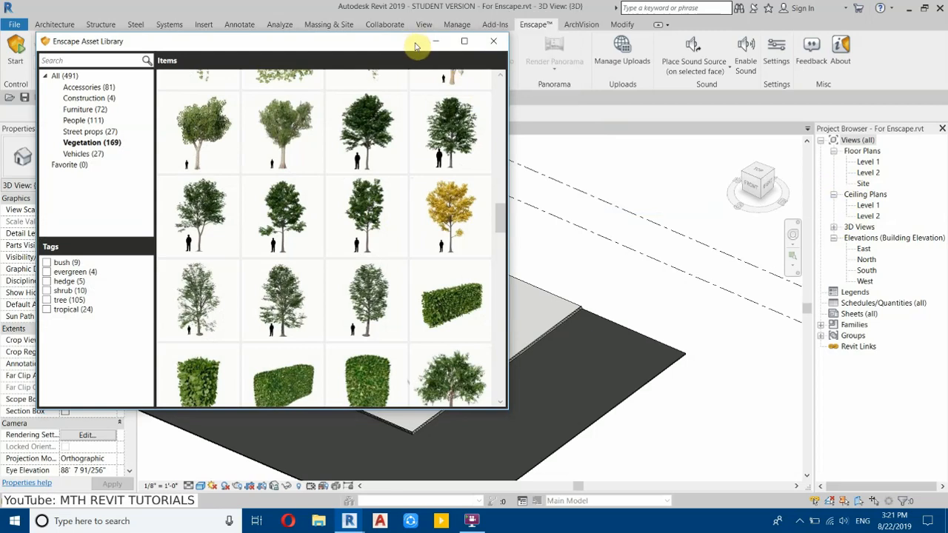
left_click(439, 44)
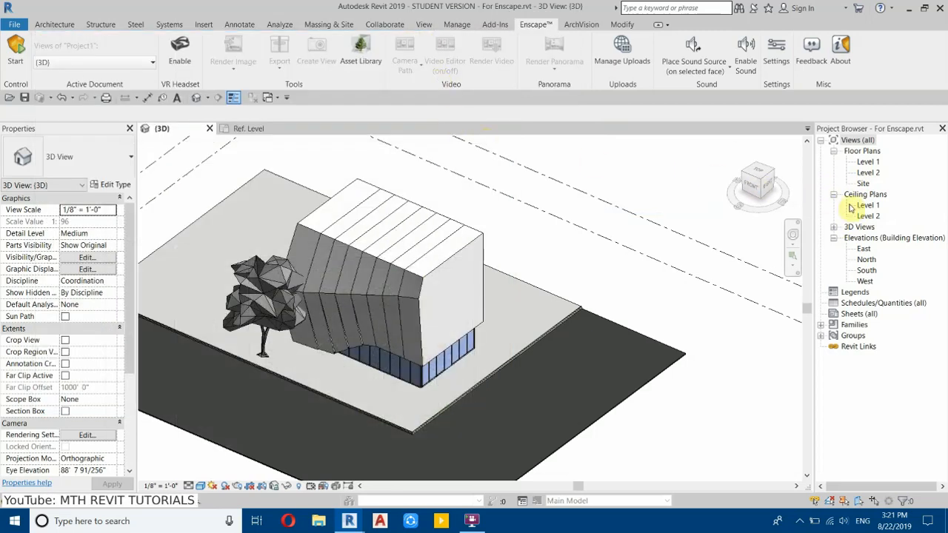
Step: In the Site floor plan, set the Maple 05 tree's type height to 20'
double_click(863, 183)
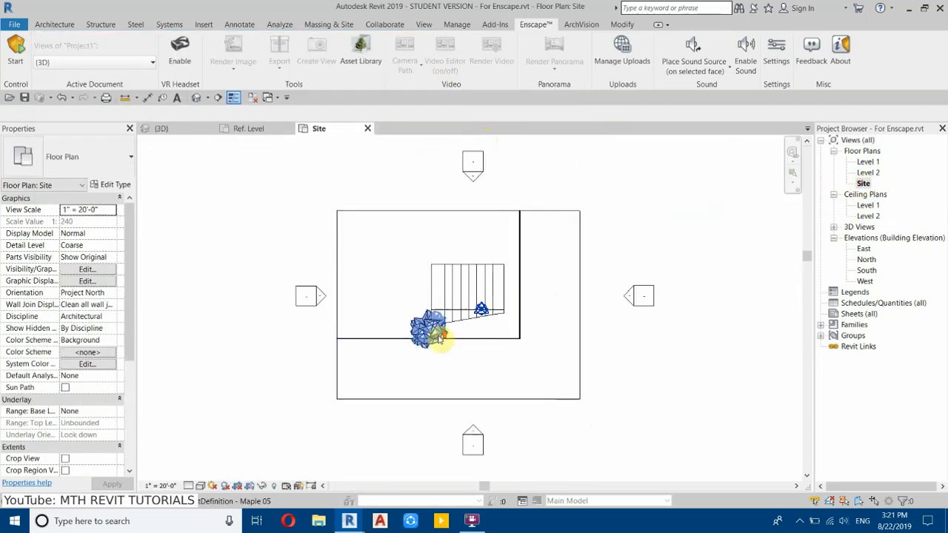
scroll(432, 334, "up", 2)
left_click(419, 323)
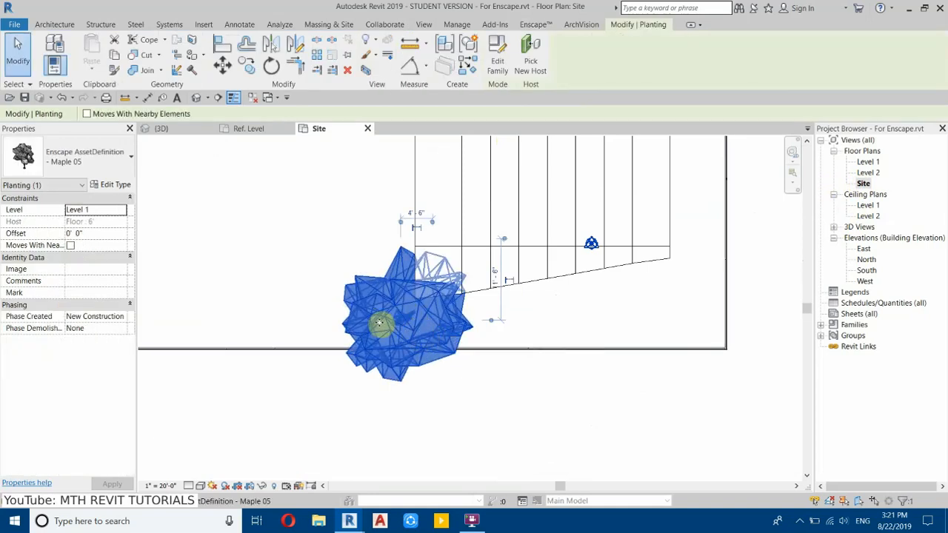
left_click(124, 185)
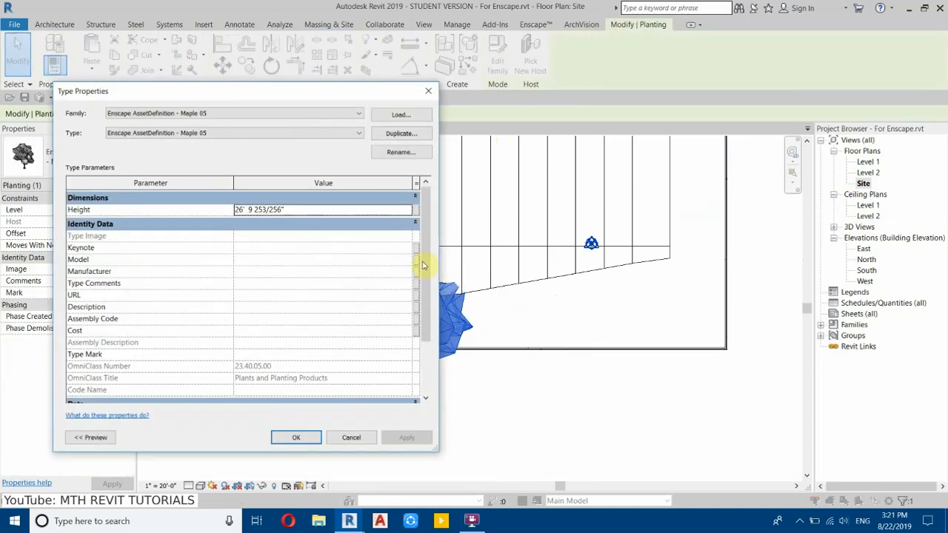
left_click(302, 212)
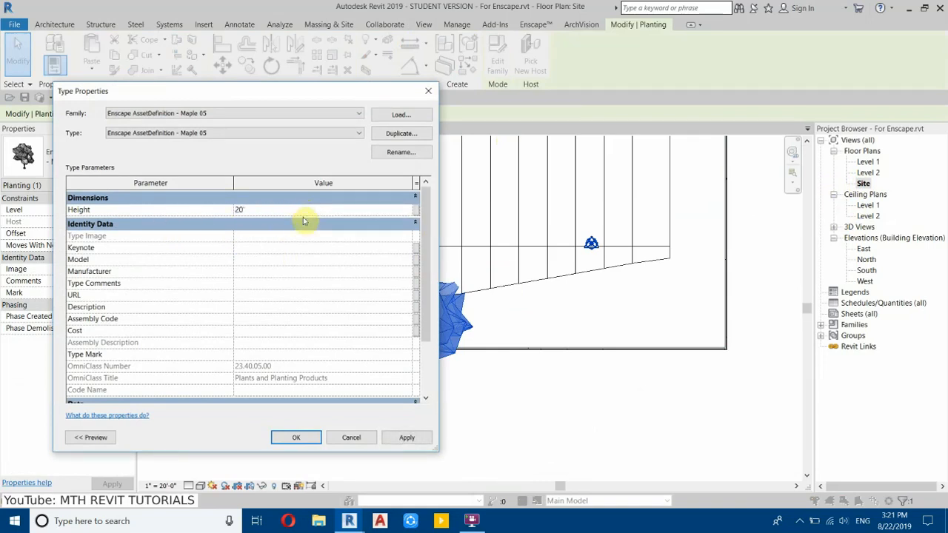
left_click(311, 439)
Step: Move the maple along the slanted facade to a spot between the building and the floor's road-side edge
left_click_drag(391, 316, 479, 335)
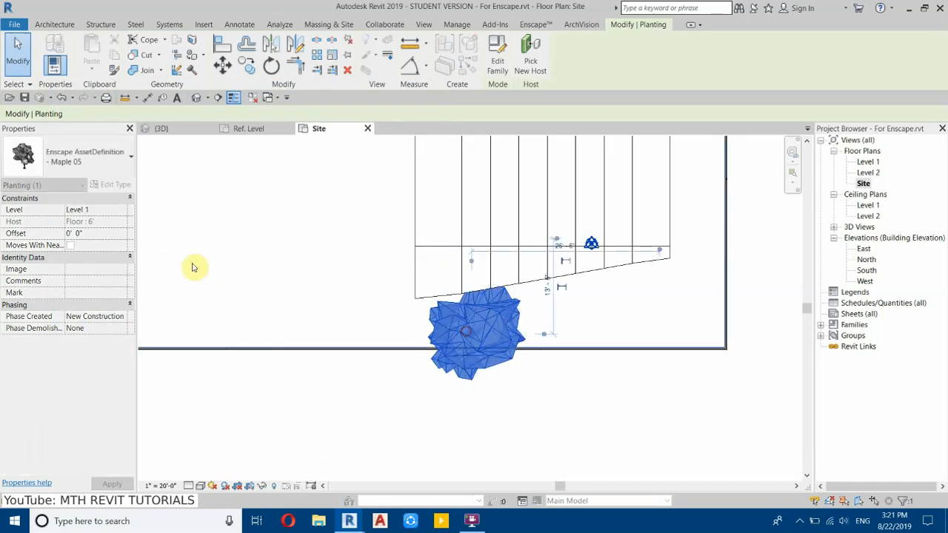
middle_click_drag(546, 248, 439, 357)
scroll(439, 358, "up", 1)
left_click_drag(422, 370, 416, 370)
left_click_drag(407, 399, 408, 398)
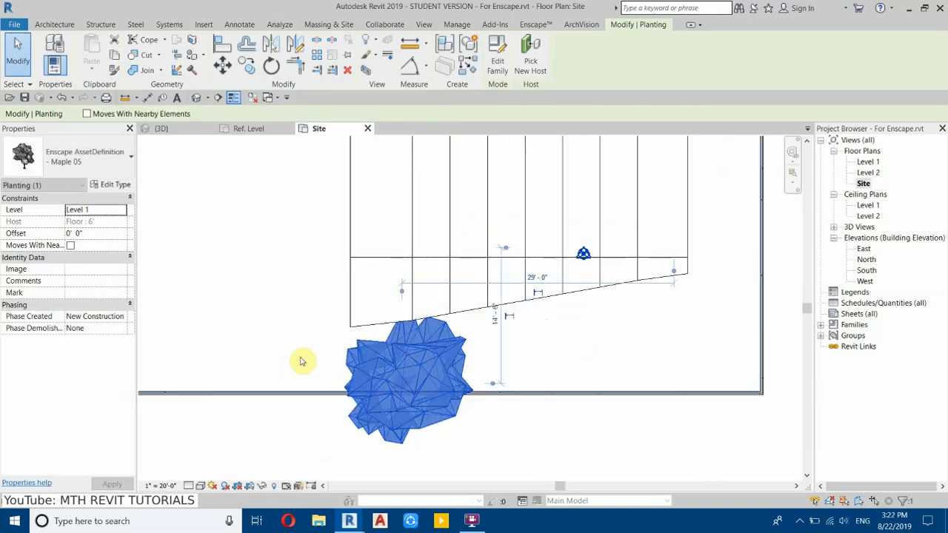
Step: Rotate the maple clockwise in two passes about its centre and deselect it
left_click(273, 65)
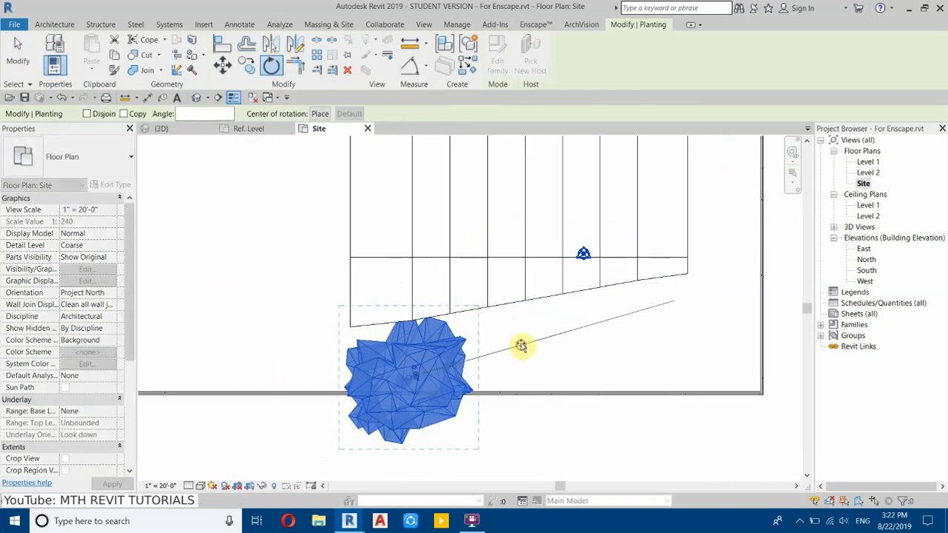
left_click(567, 338)
left_click(513, 326)
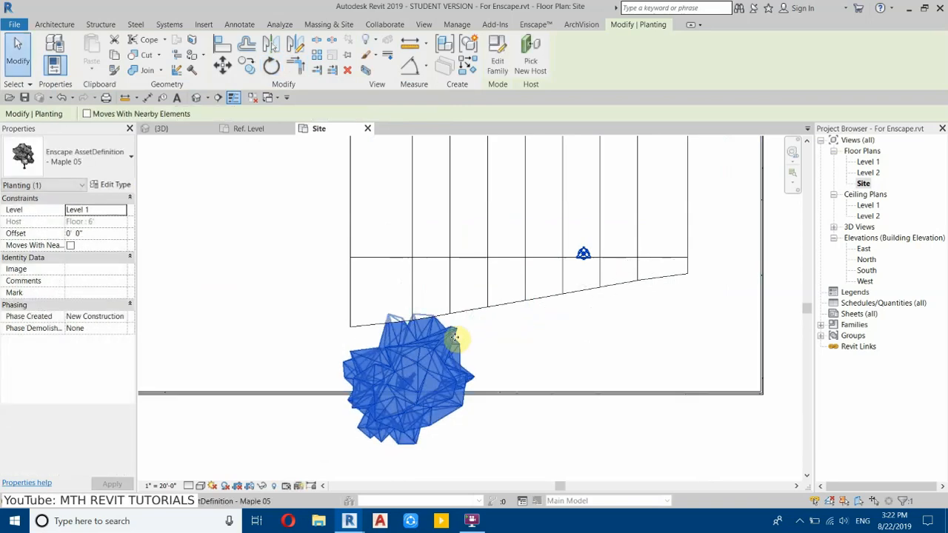
left_click(273, 68)
left_click(478, 302)
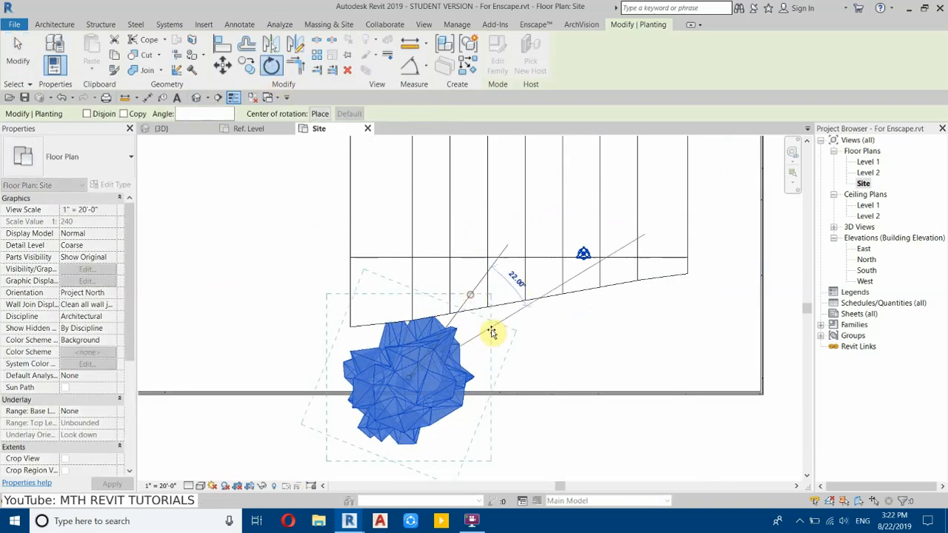
left_click(503, 345)
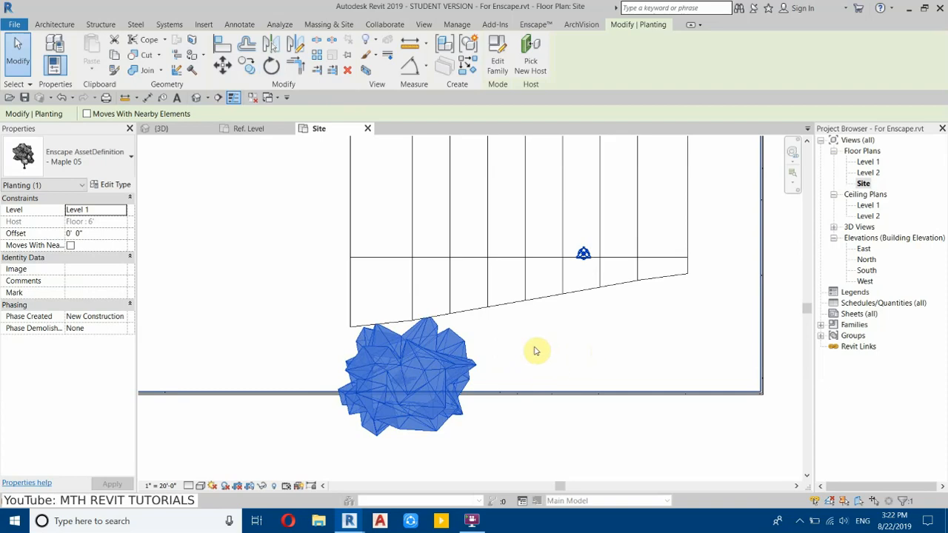
left_click(556, 353)
Step: Switch the Site plan's visual style to Wireframe so the maple's trunk can be used for reference
scroll(416, 370, "down", 1)
scroll(372, 348, "up", 4)
scroll(372, 348, "up", 1)
left_click(201, 486)
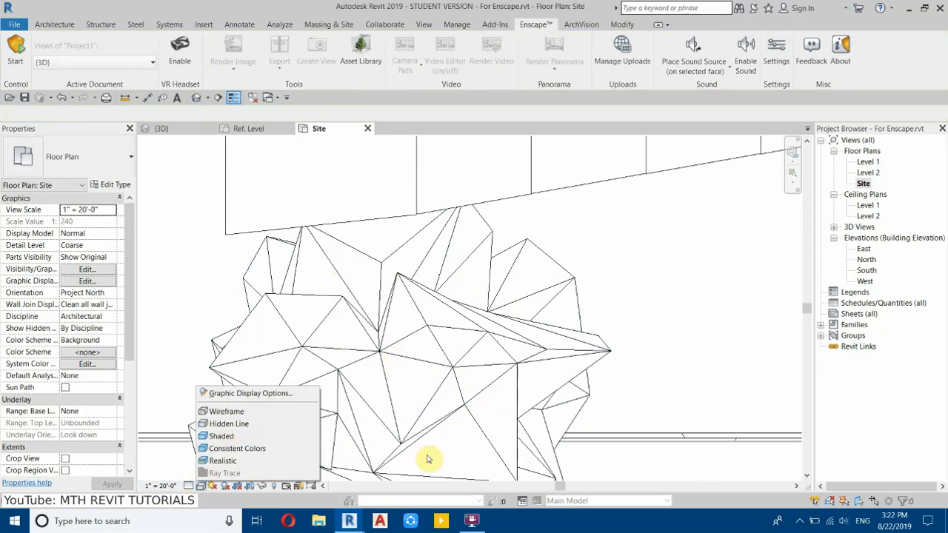
left_click(223, 411)
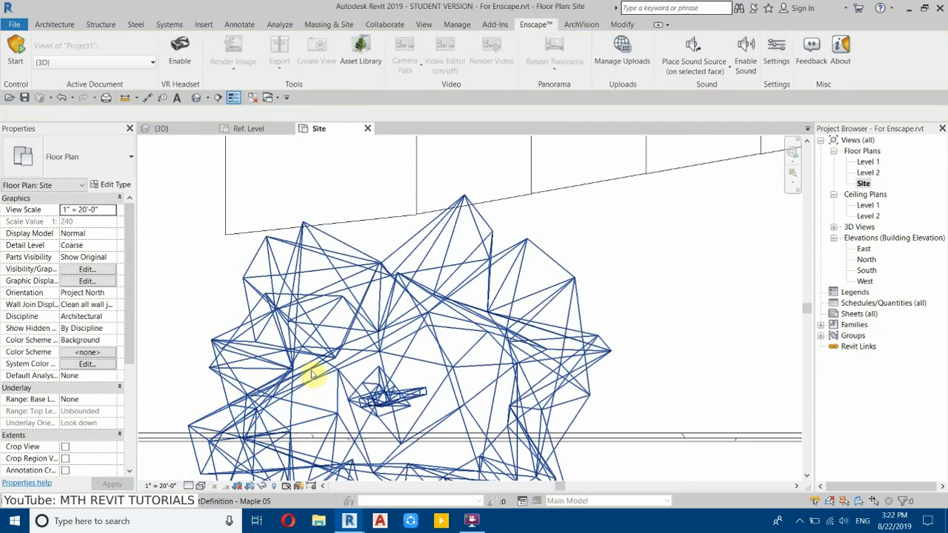
Step: Set up a rectangular wall with an unconnected height of 6"
left_click(55, 24)
left_click(52, 45)
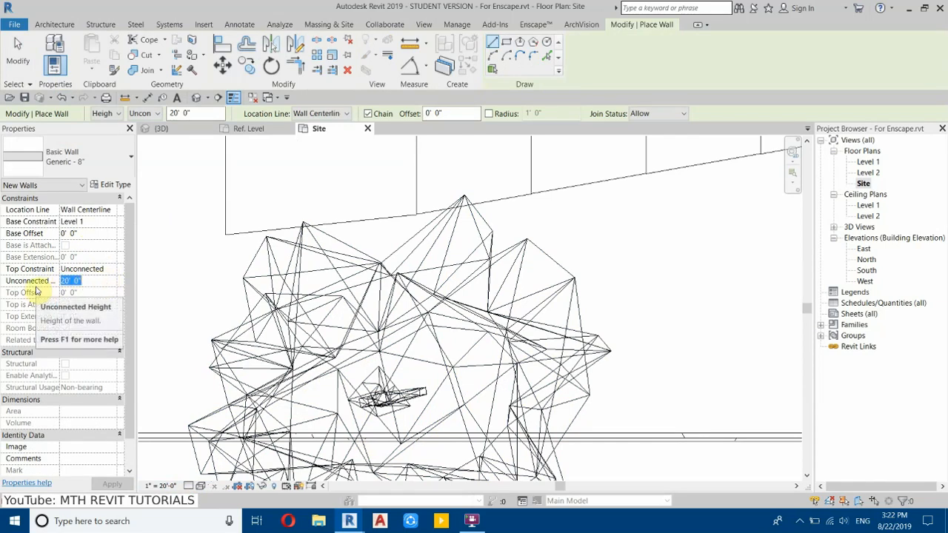
type("6")
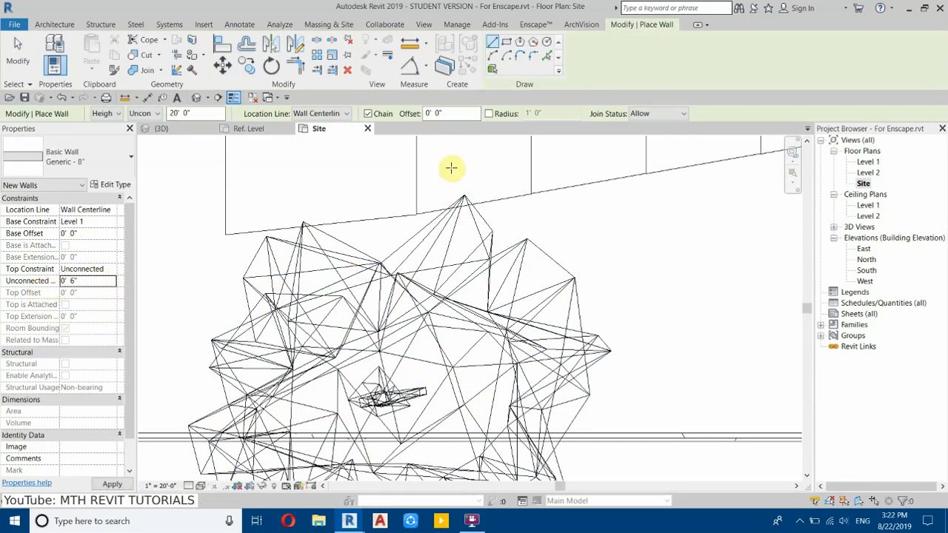
left_click(503, 42)
scroll(344, 367, "up", 3)
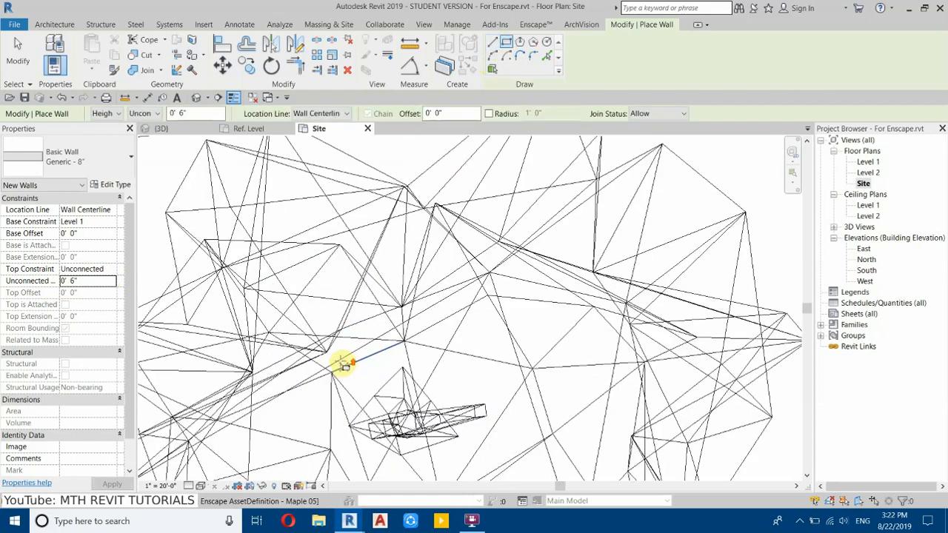
left_click(324, 326)
scroll(333, 324, "down", 3)
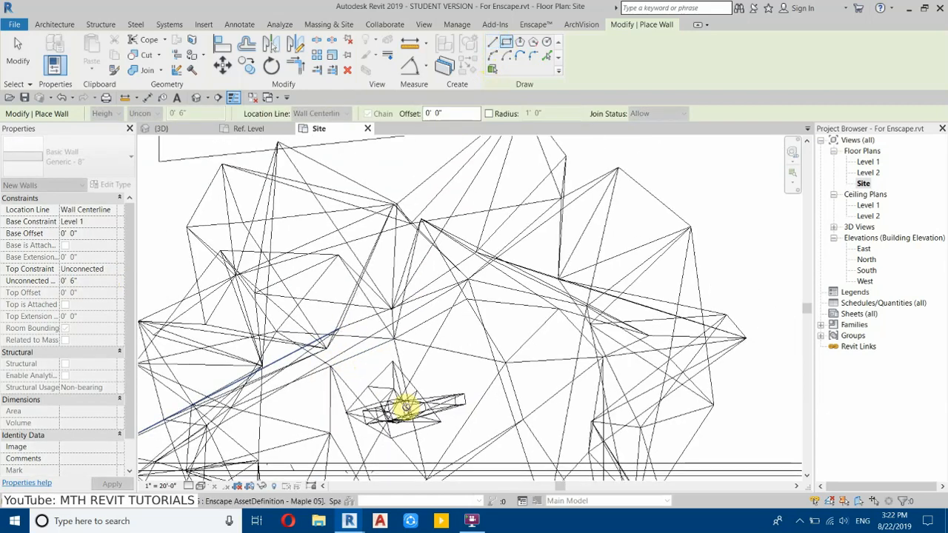
scroll(422, 404, "up", 2)
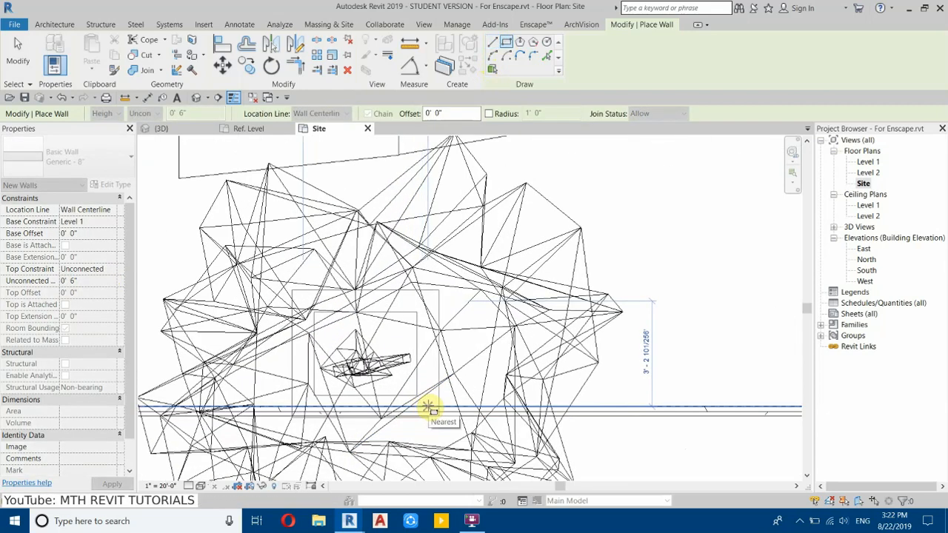
scroll(222, 297, "up", 2)
key("Escape")
Step: Draw a rectangle of Generic - 5" walls, about 3' 6" by 3' 2", around the maple's trunk
left_click(92, 162)
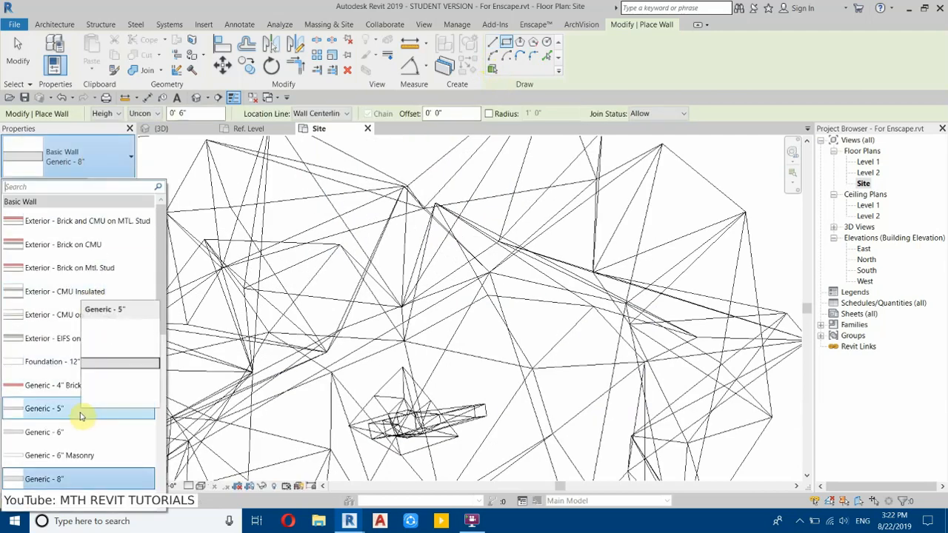
left_click(36, 408)
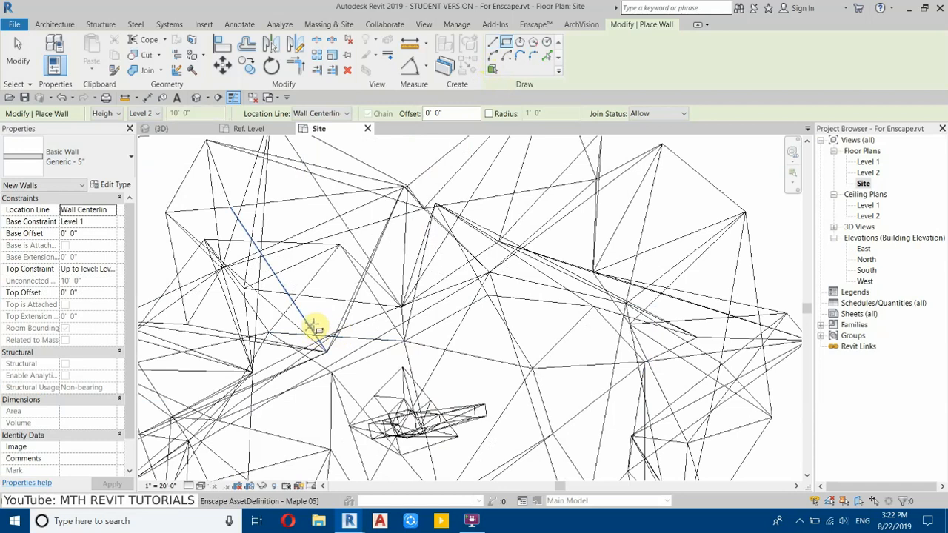
scroll(400, 392, "down", 2)
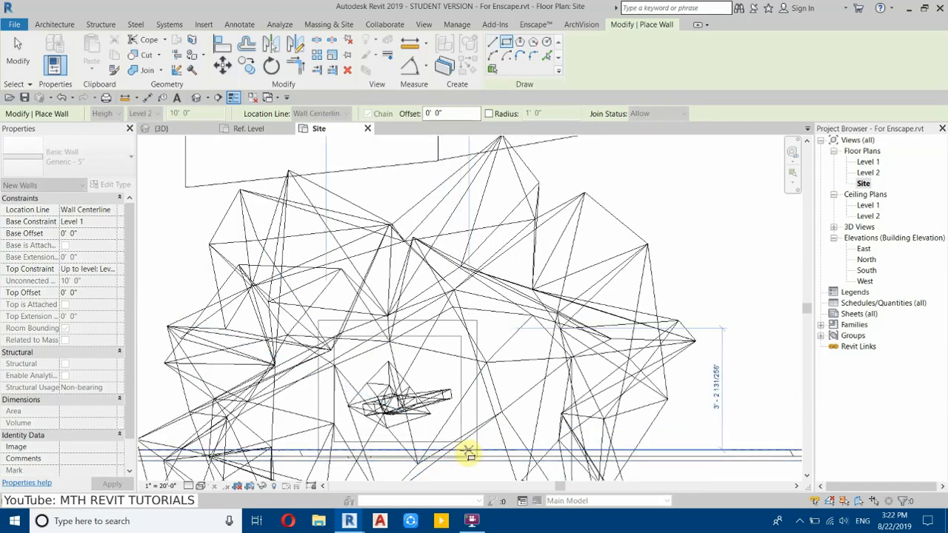
key("Escape")
key("Escape")
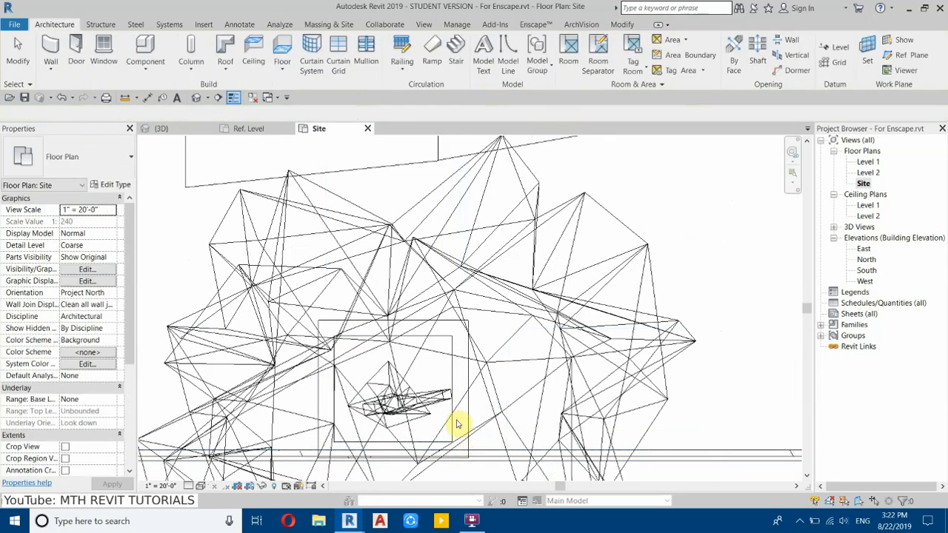
Step: Set both the width and the depth of the wall rectangle around the trunk to 3'
left_click(461, 377)
scroll(423, 345, "down", 2)
scroll(412, 451, "up", 5)
left_click(390, 397)
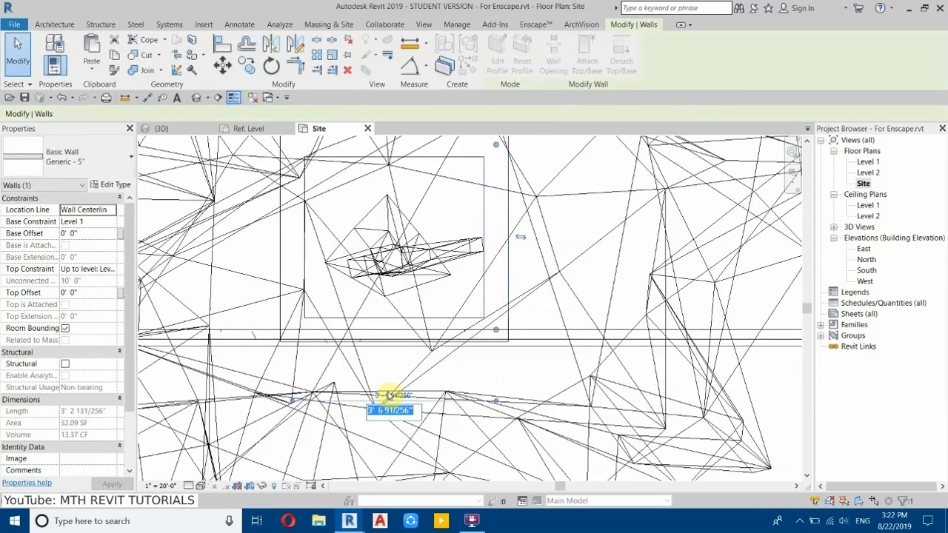
type("3")
key("Return")
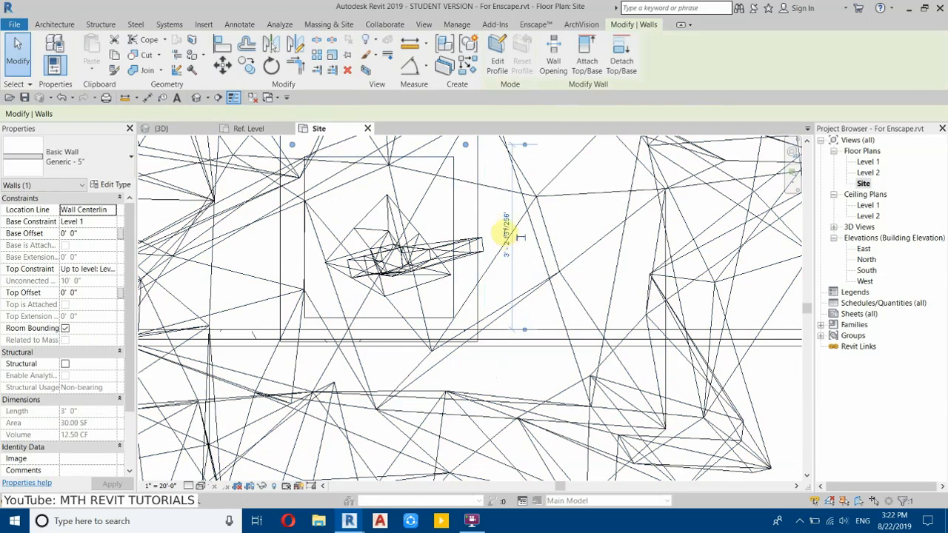
left_click(506, 236)
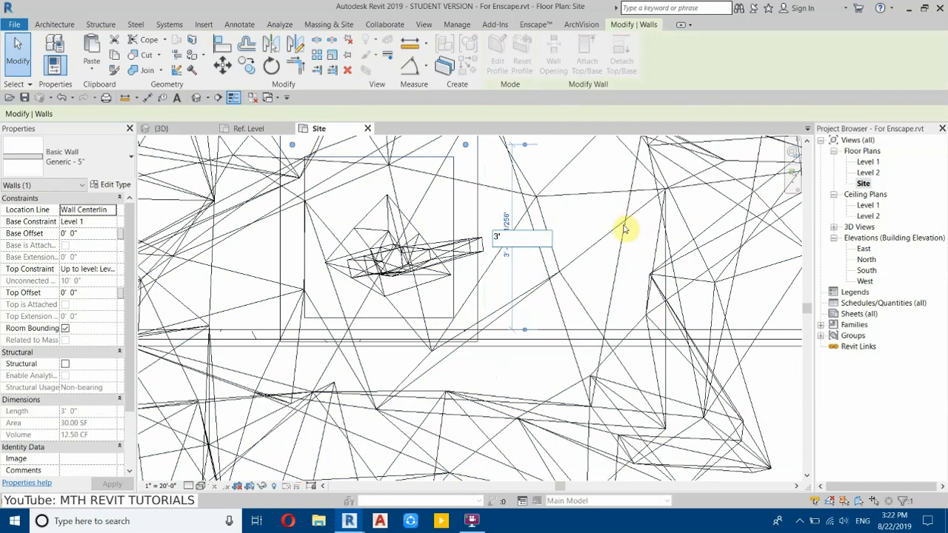
type("3'")
key("Return")
scroll(400, 328, "up", 2)
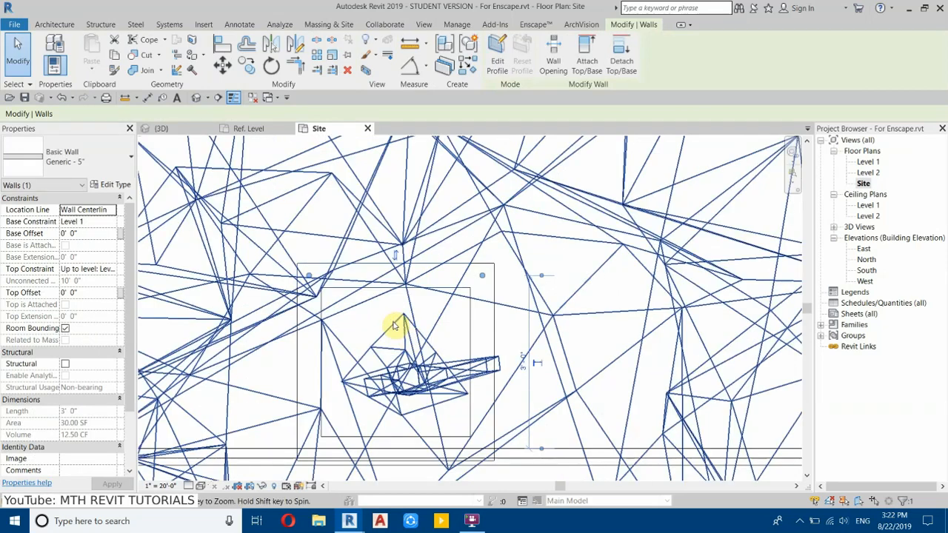
Step: Nudge all four planter walls right and up so the square is better centred around the maple's trunk
left_click_drag(281, 210, 607, 518)
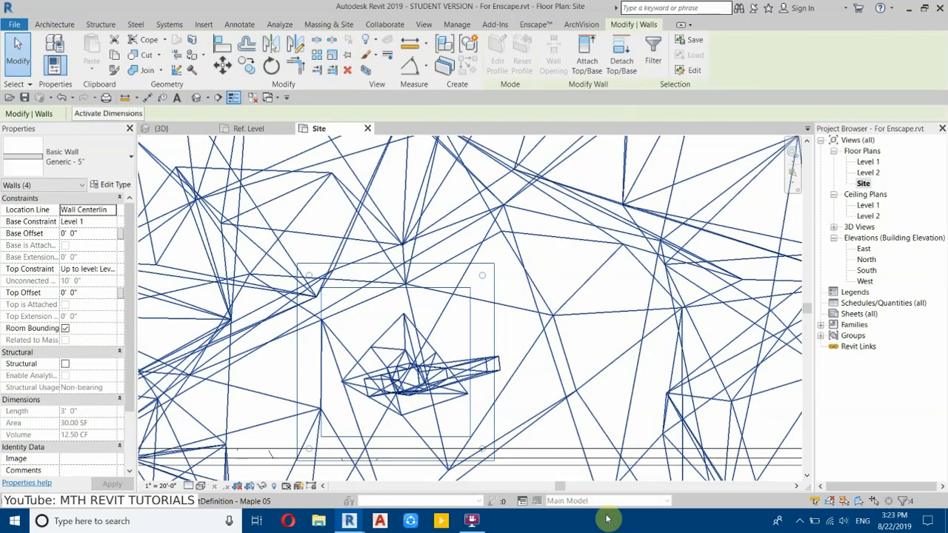
key("Right")
key("Right")
key("Right")
key("Down")
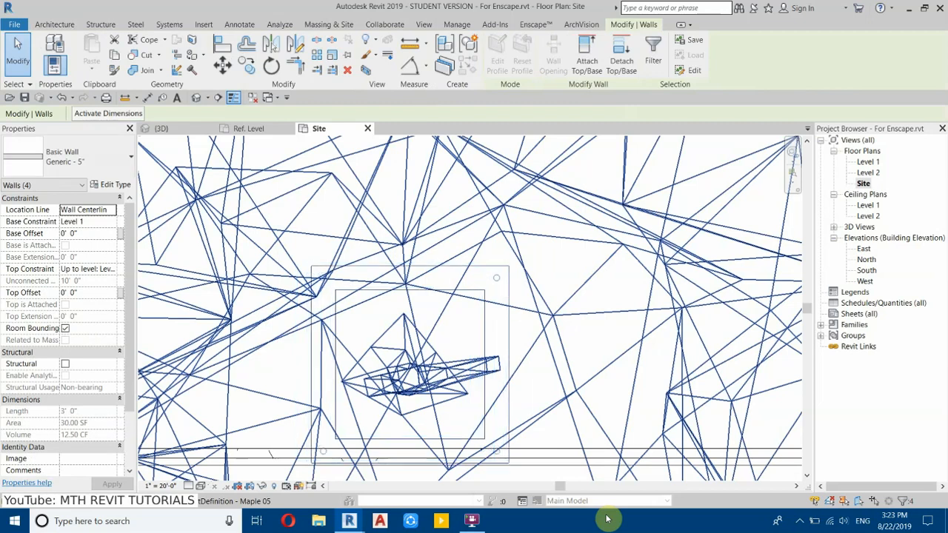
key("Up")
key("Up")
key("Up")
key("Up")
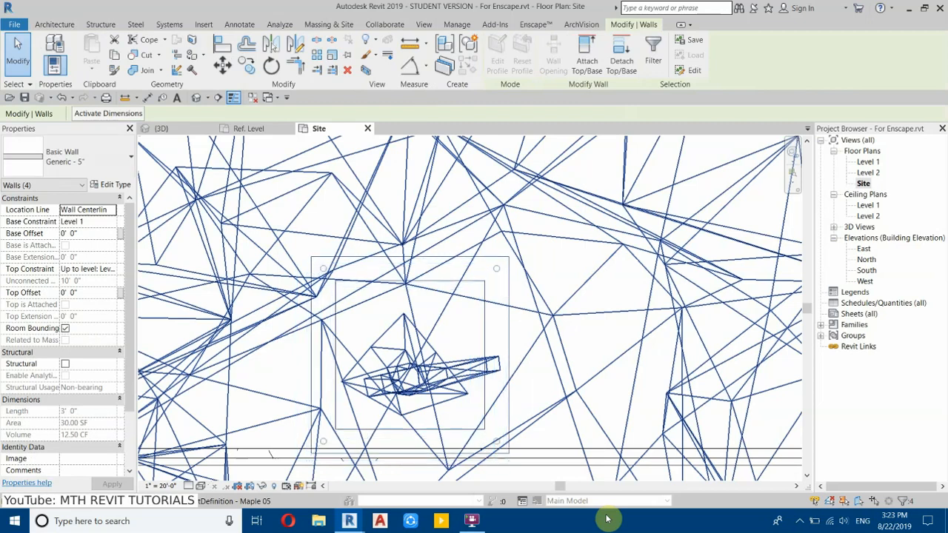
scroll(541, 345, "down", 5)
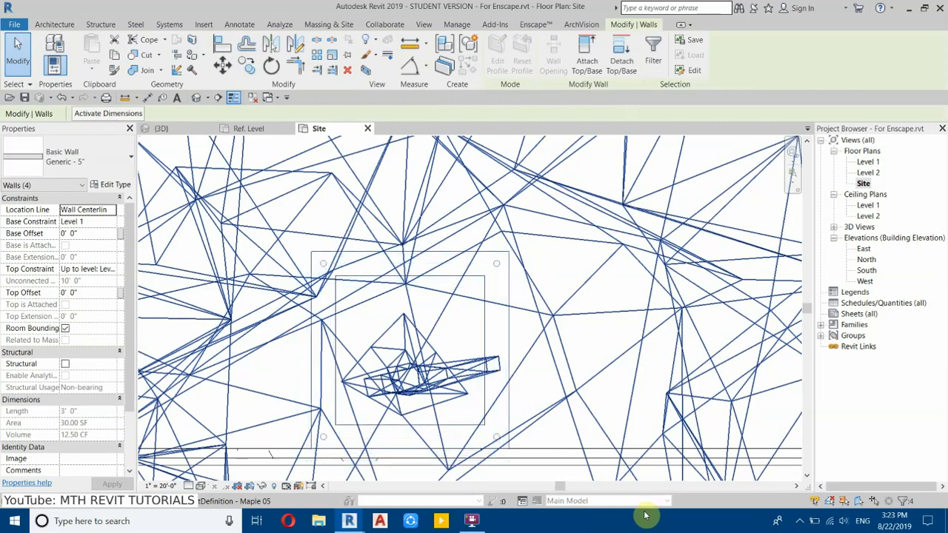
Step: Set the Maple 05 planting type's height to 19'
left_click(531, 318)
left_click_drag(532, 318, 542, 309)
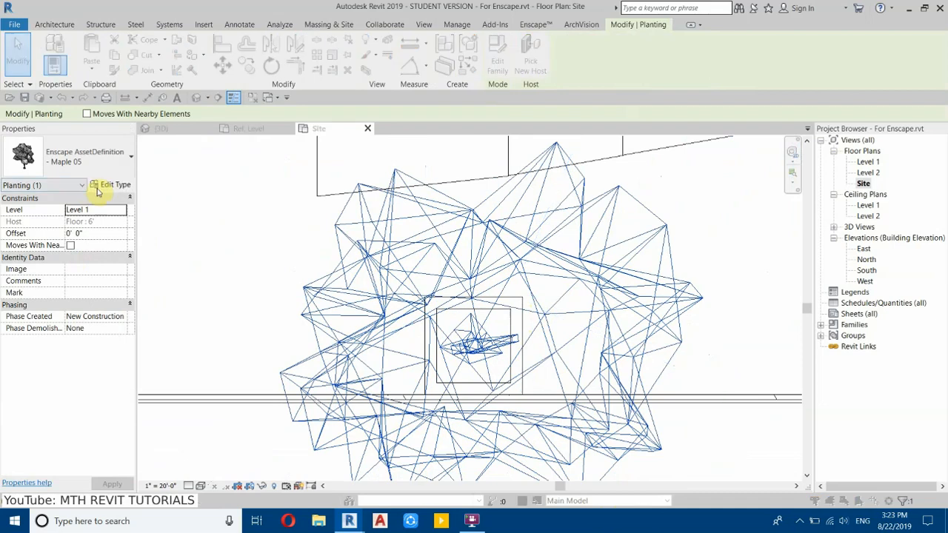
left_click(111, 186)
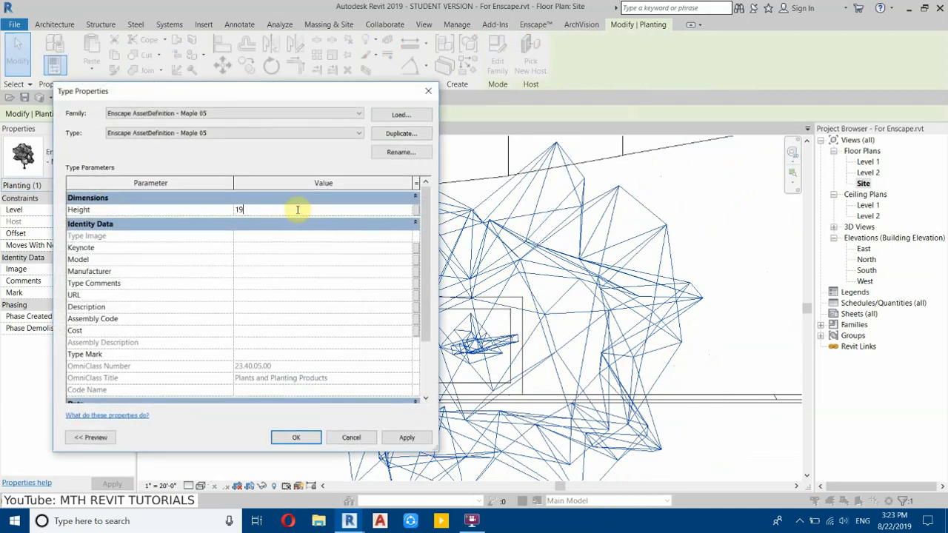
left_click(402, 441)
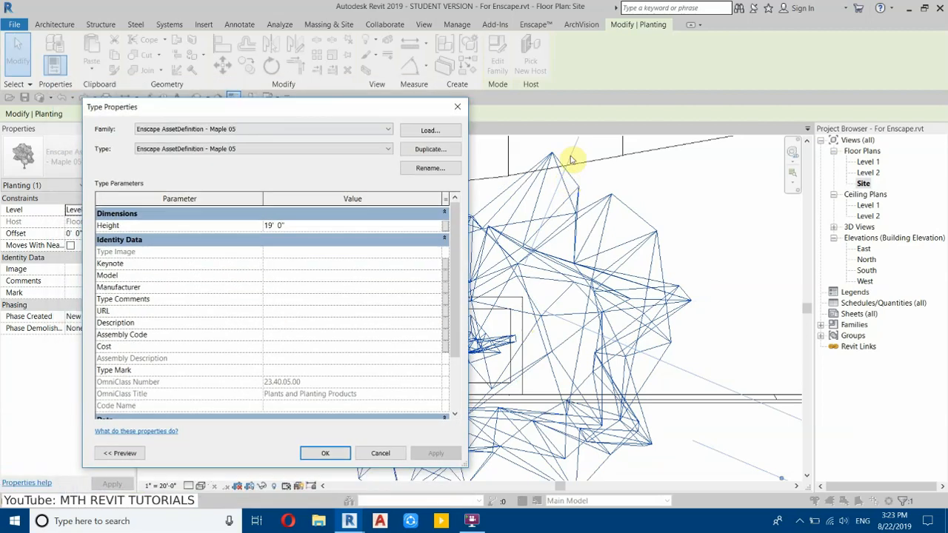
left_click(325, 453)
Step: Nudge the maple together with its four planter walls to the right, parallel to the lower slab edge
scroll(507, 313, "down", 4)
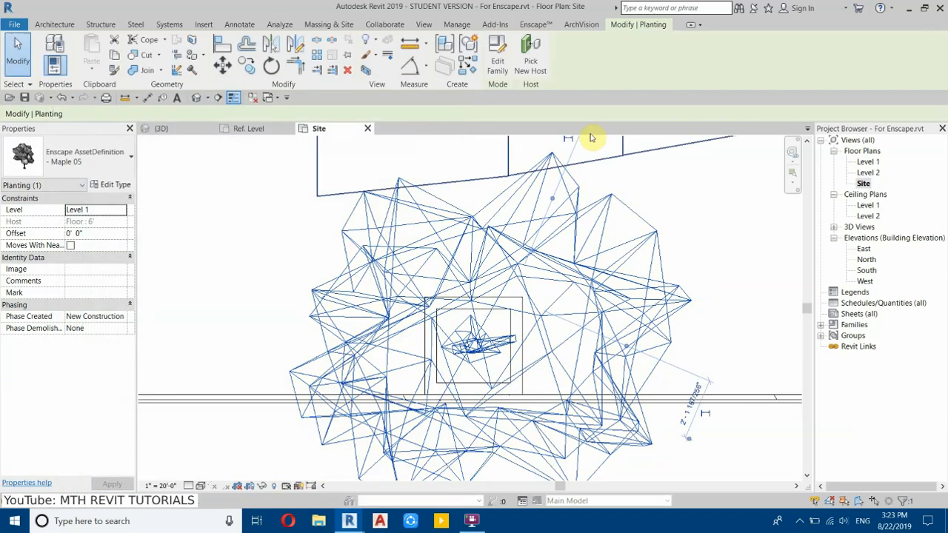
left_click_drag(249, 444, 440, 254)
key("Right")
key("Right")
key("Right")
key("Right")
key("Right")
key("Right")
key("Right")
key("Right")
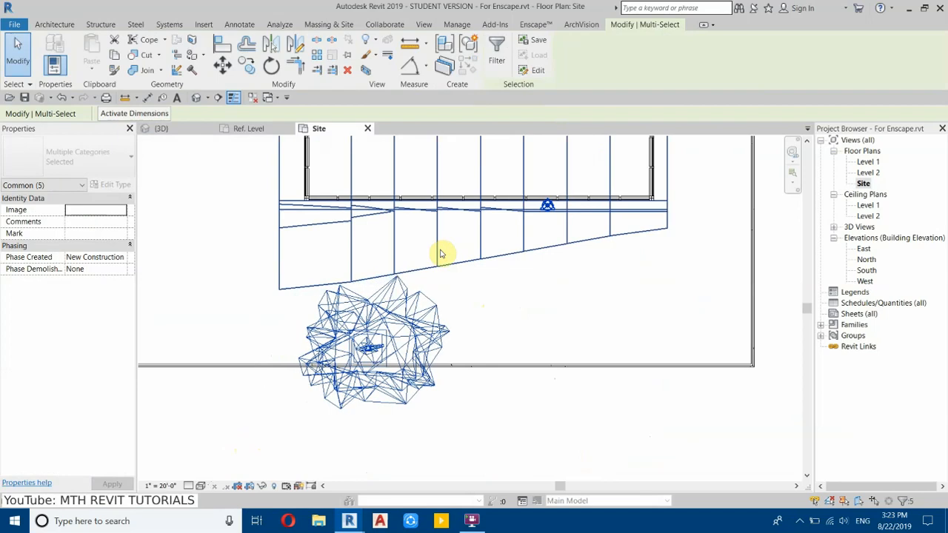
key("Right")
key("Right")
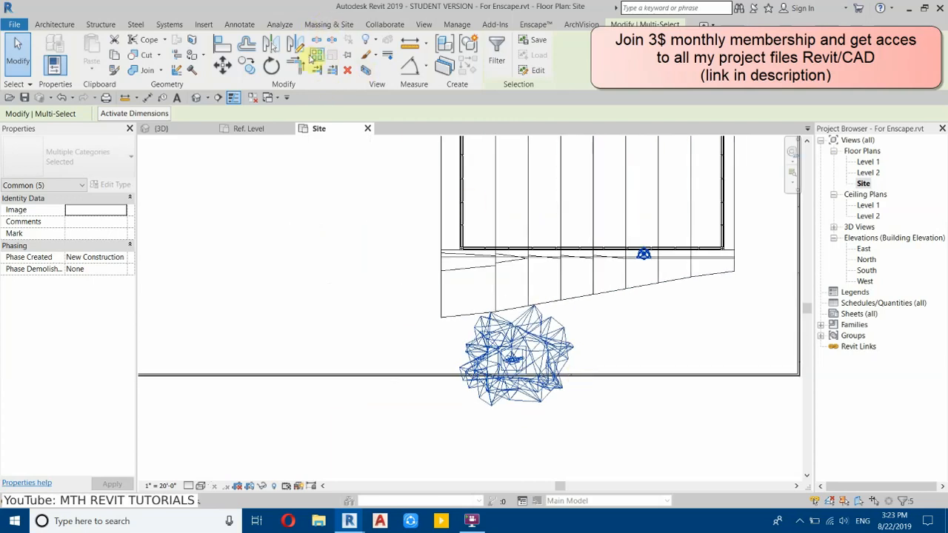
Step: Copy the maple with its planter three times to the left in a constrained row, about 17' apart, along the lower slab edge
left_click(250, 67)
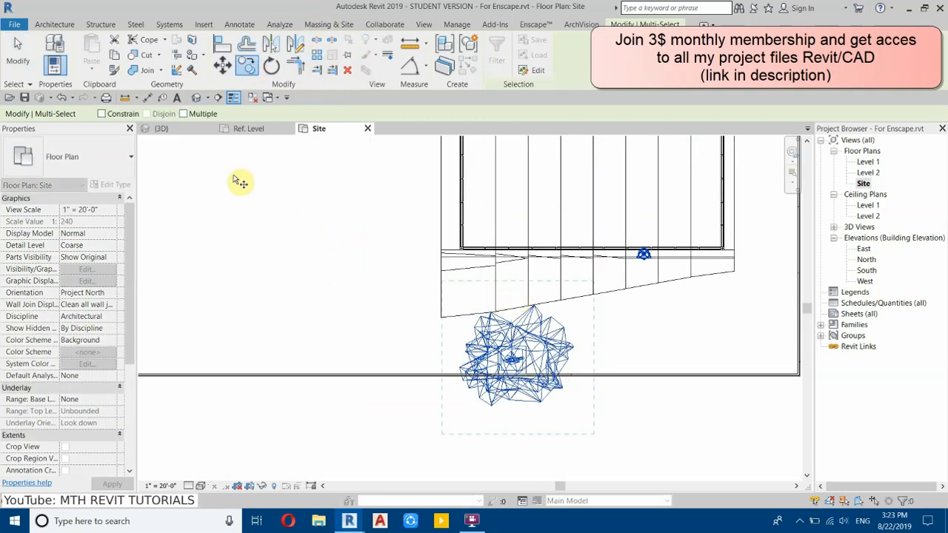
left_click(184, 114)
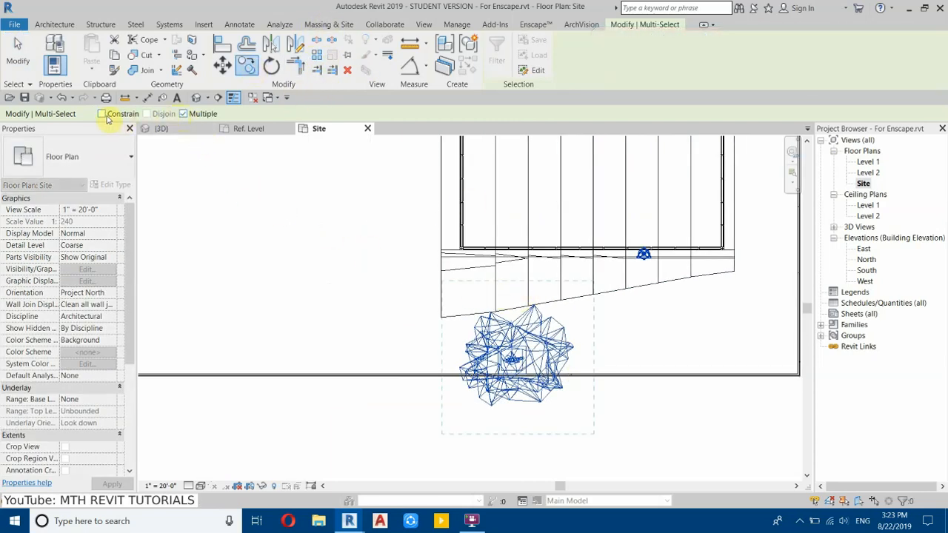
left_click(531, 357)
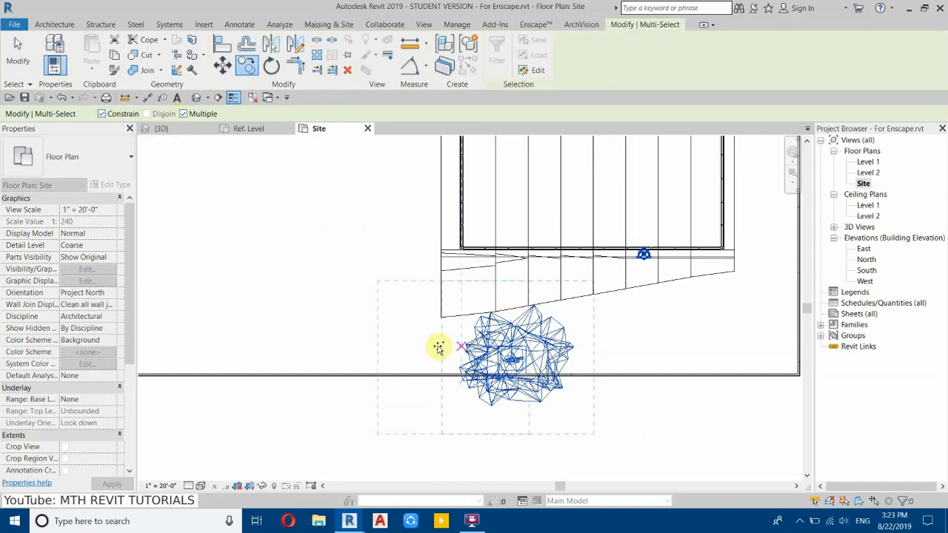
left_click(388, 347)
scroll(250, 360, "down", 1)
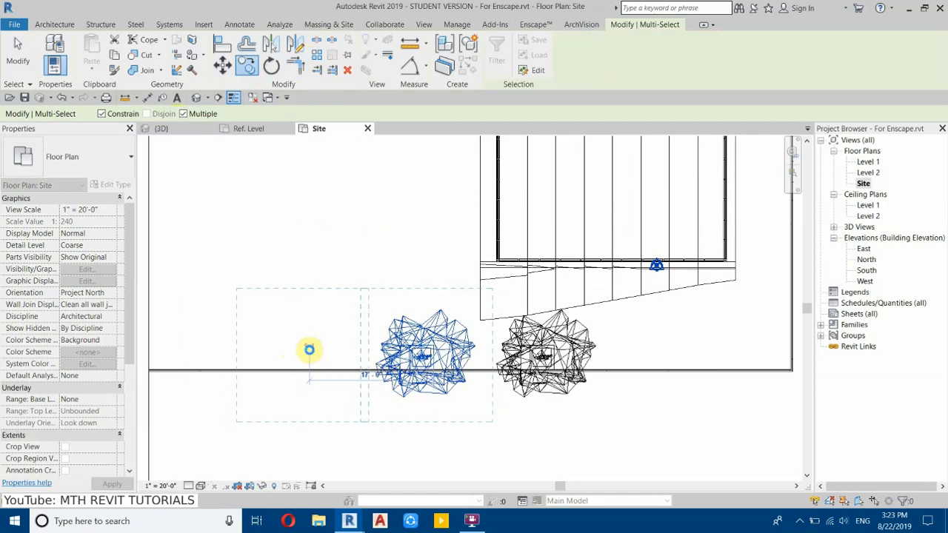
left_click(309, 350)
scroll(309, 349, "down", 1)
left_click(207, 348)
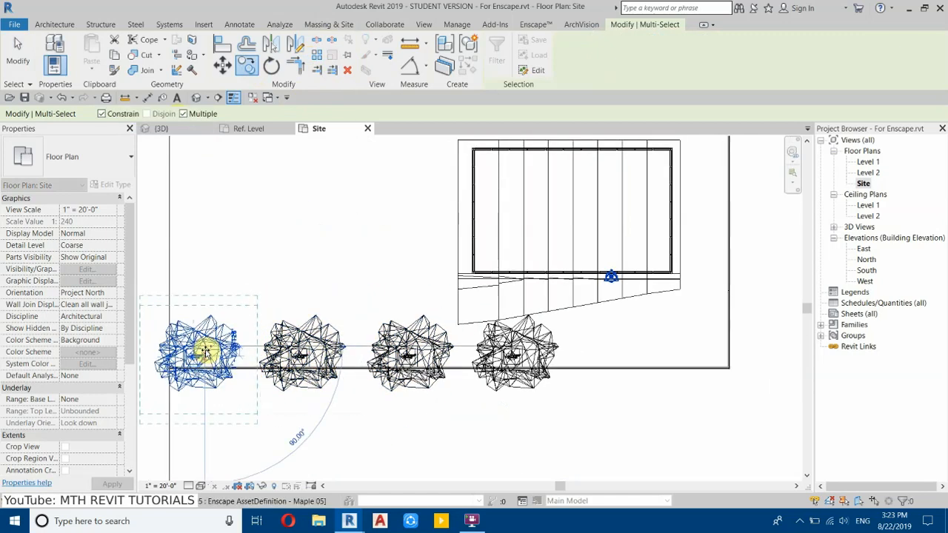
Step: With the constraint off, place further copies of the maple and planter in a column between the building's right side and the slab edge
middle_click_drag(709, 317, 437, 383)
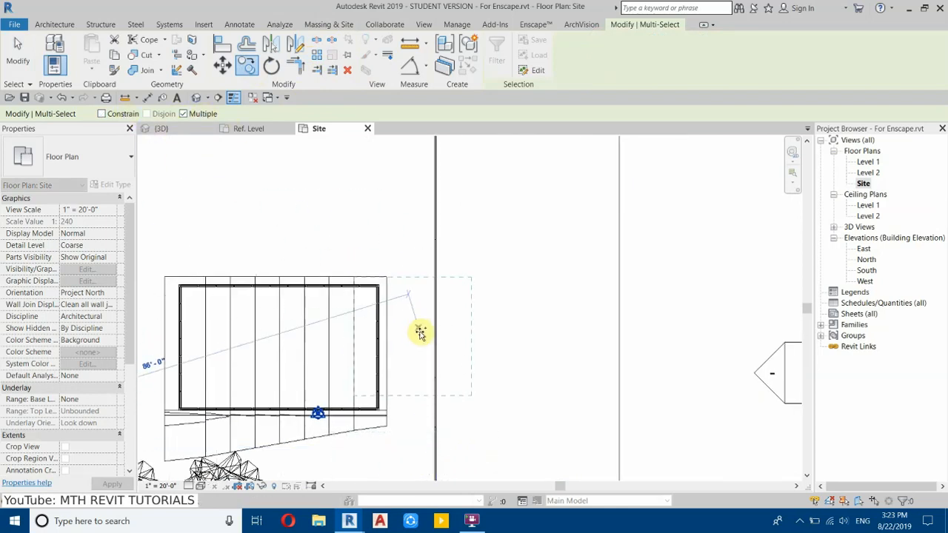
scroll(465, 258, "down", 2)
scroll(450, 275, "up", 3)
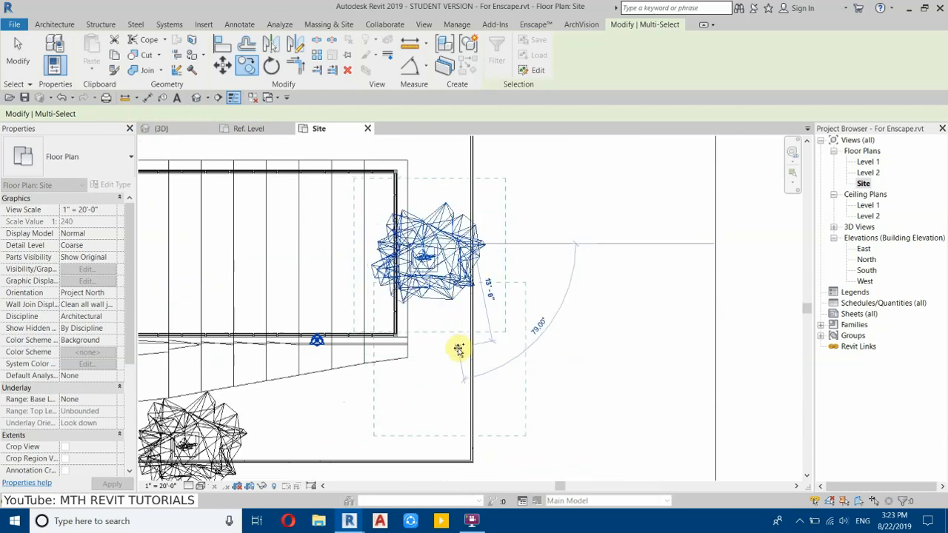
scroll(465, 342, "down", 4)
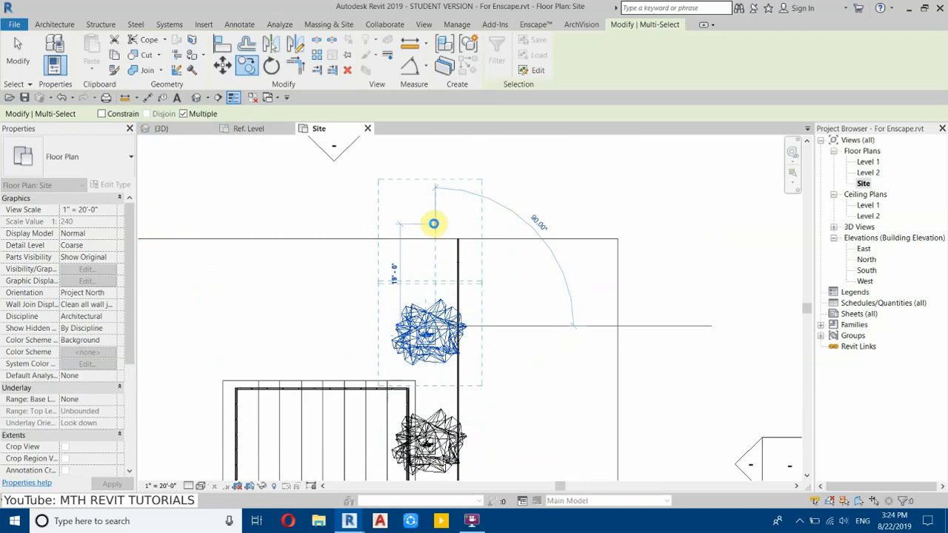
Step: Place a copy of the selected tree and its planter 19'-0" farther north along the east side of the site
left_click(434, 223)
scroll(518, 205, "down", 3)
scroll(408, 190, "up", 3)
key("Escape")
key("Escape")
middle_click_drag(487, 295, 481, 186)
middle_click_drag(463, 328, 446, 422)
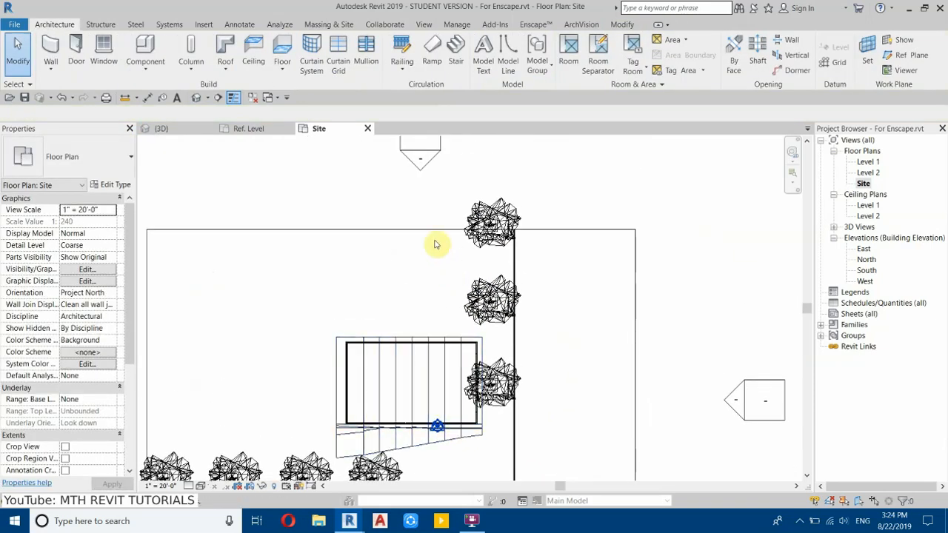
Step: Edit the 6" floor's boundary, moving its east edge outward by about 3 ft, and finish the sketch
scroll(497, 378, "up", 5)
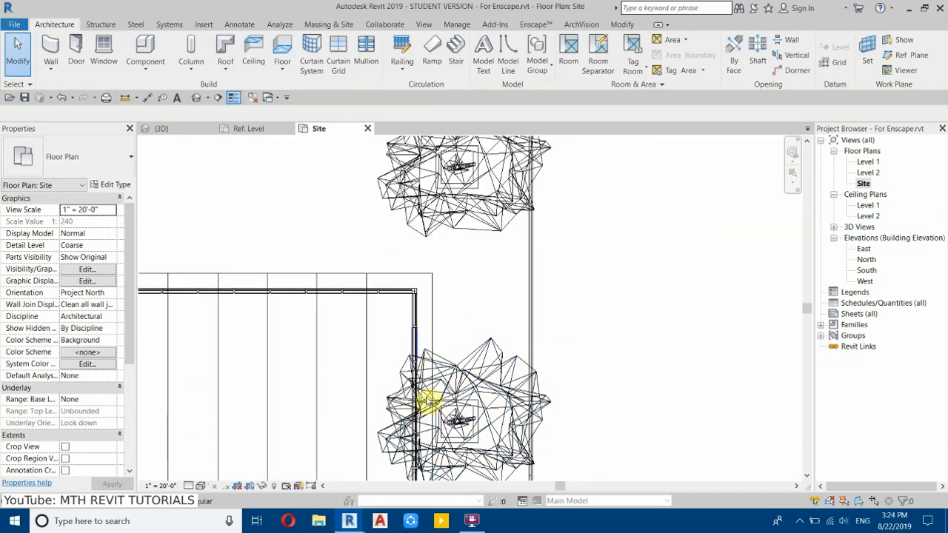
scroll(442, 348, "down", 2)
scroll(494, 360, "down", 2)
scroll(539, 328, "down", 4)
left_click(321, 224)
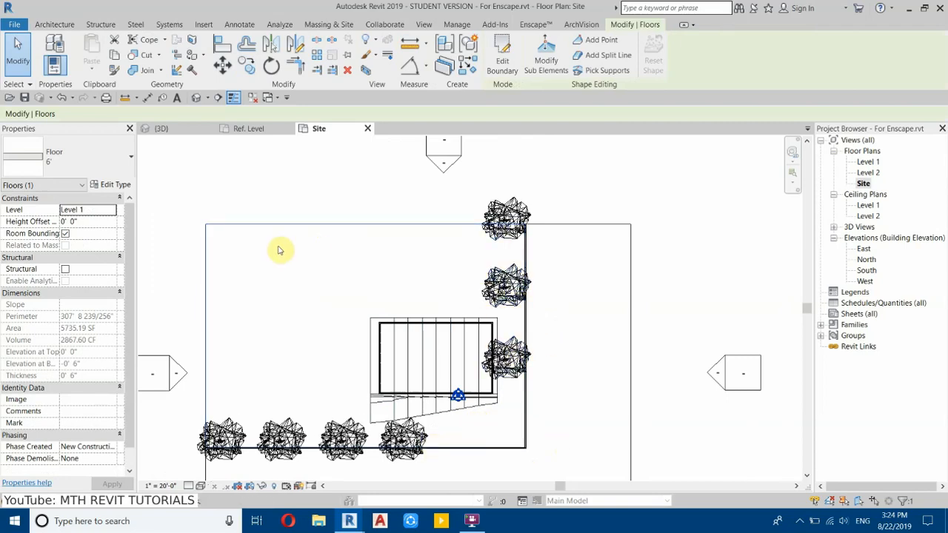
left_click(502, 67)
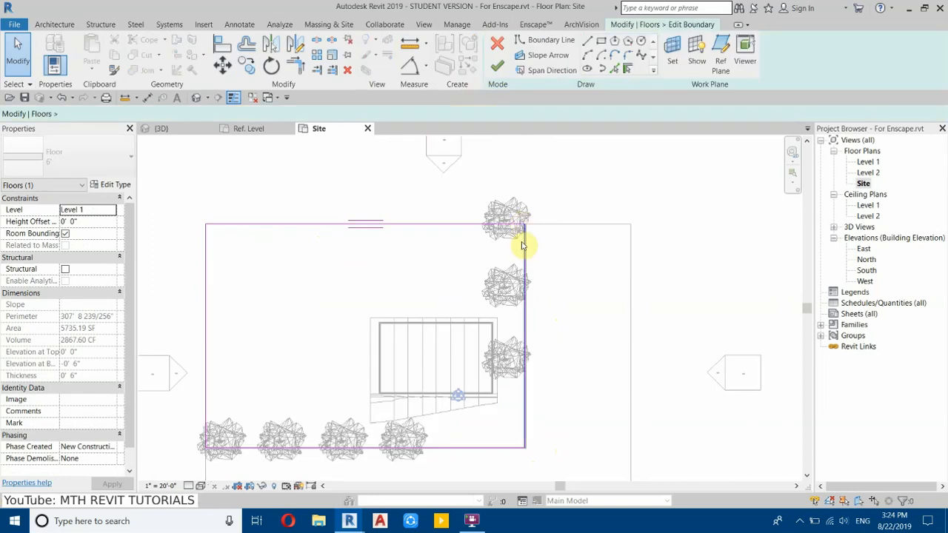
left_click(531, 247)
left_click_drag(537, 246, 536, 252)
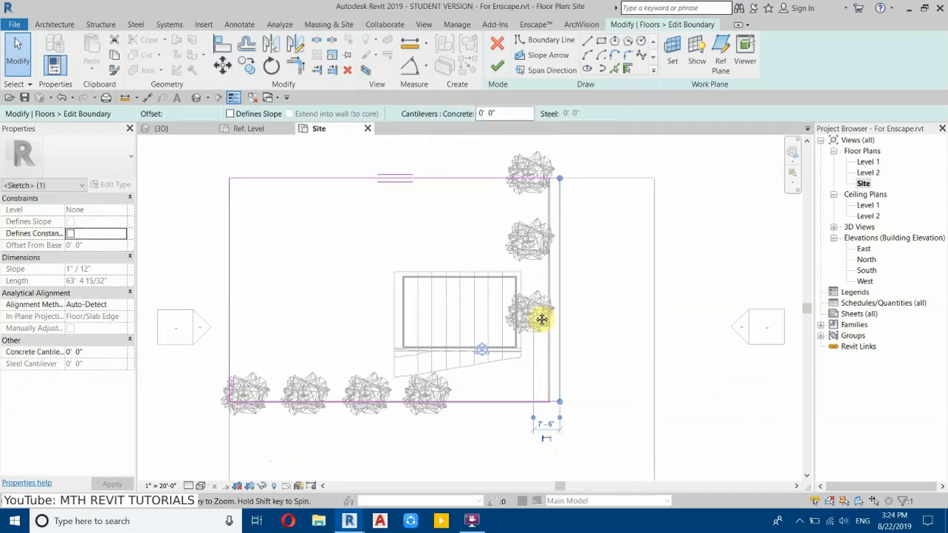
scroll(482, 385, "up", 5)
scroll(367, 384, "down", 3)
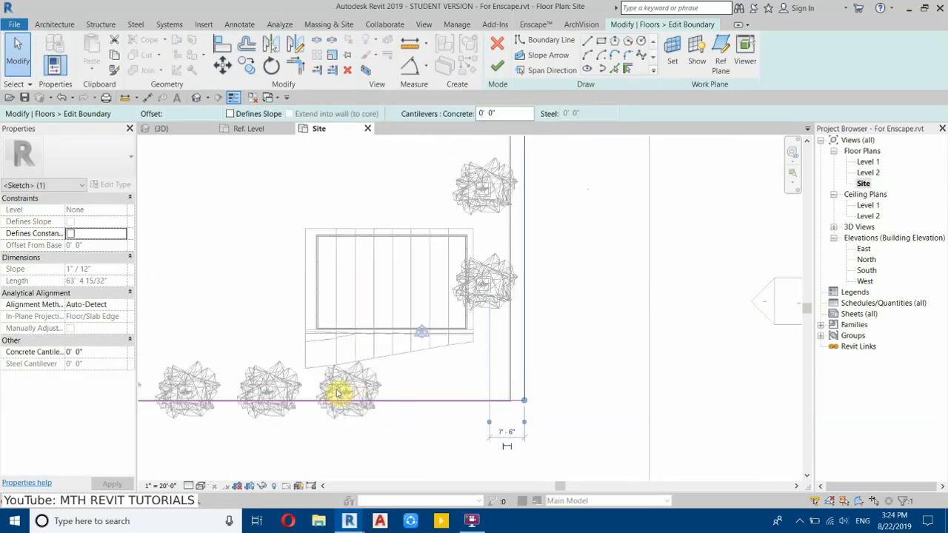
middle_click_drag(574, 312, 473, 399)
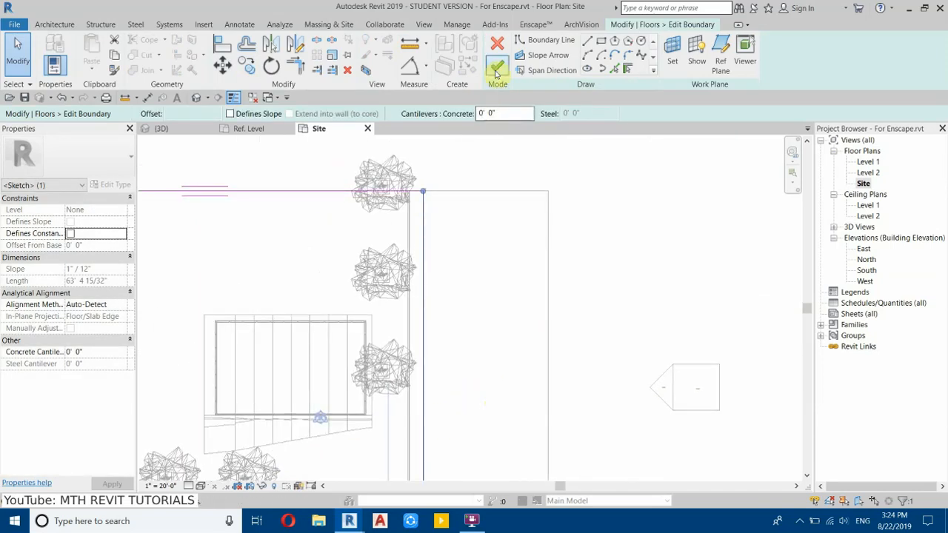
left_click(496, 70)
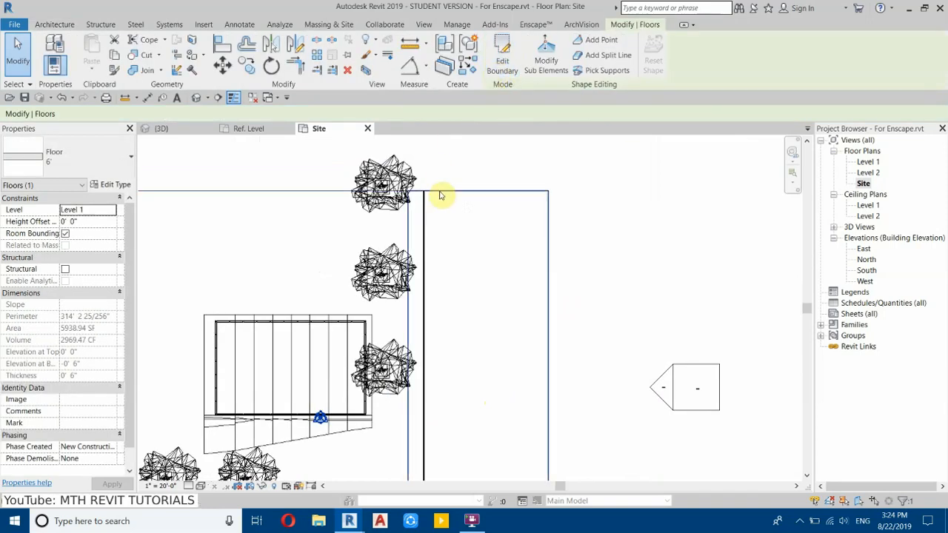
Step: Move the east part of the lower L-shaped floor's boundary outward to meet the new corner of the 6" floor
scroll(446, 195, "down", 2)
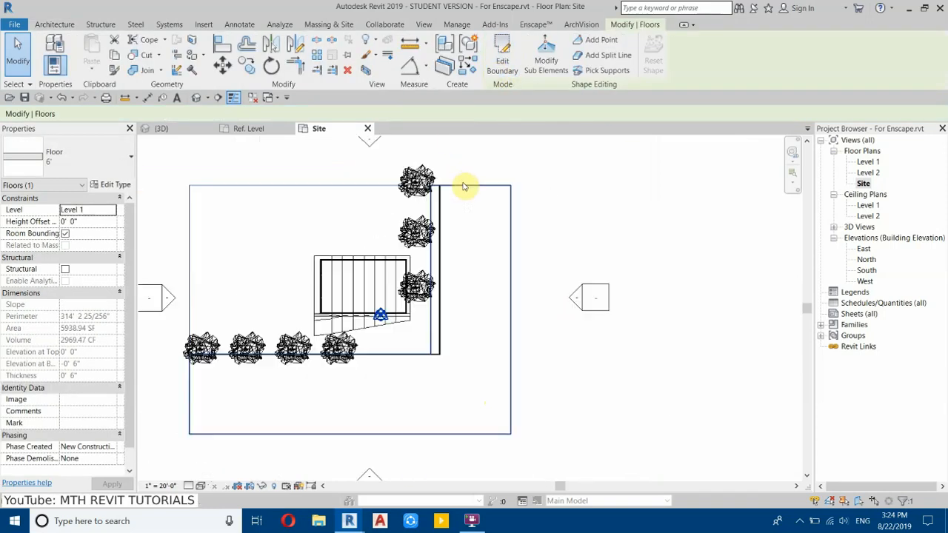
double_click(508, 323)
left_click_drag(385, 148, 572, 456)
left_click(222, 65)
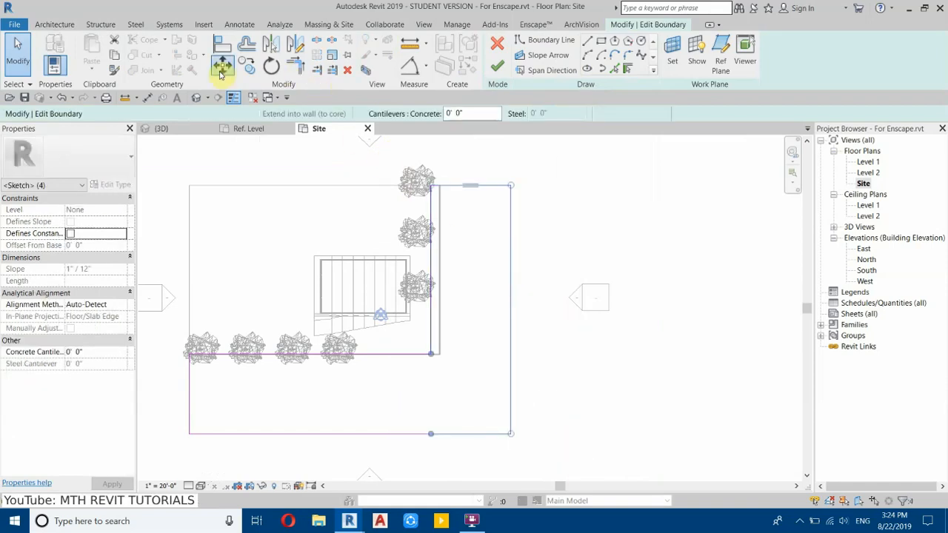
left_click(430, 353)
scroll(431, 354, "up", 2)
scroll(440, 360, "up", 3)
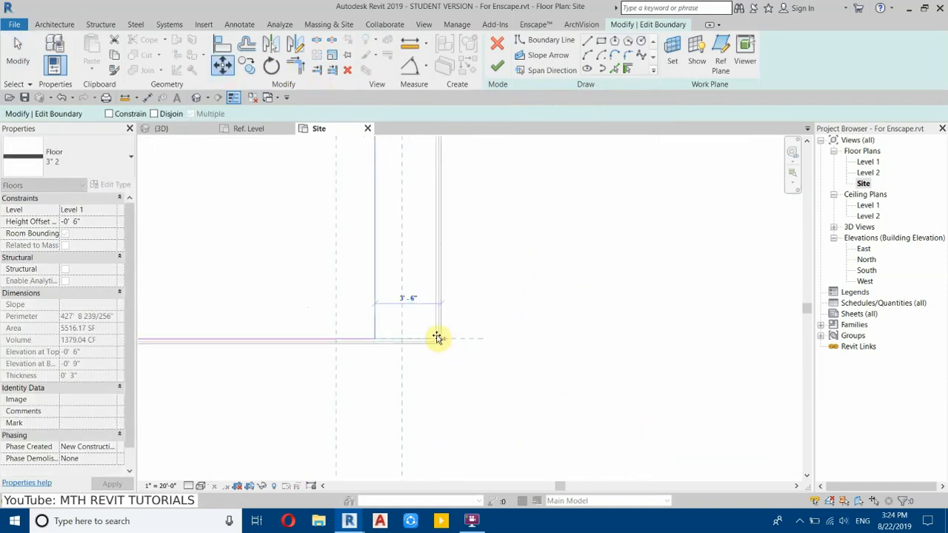
left_click(437, 338)
scroll(474, 379, "down", 5)
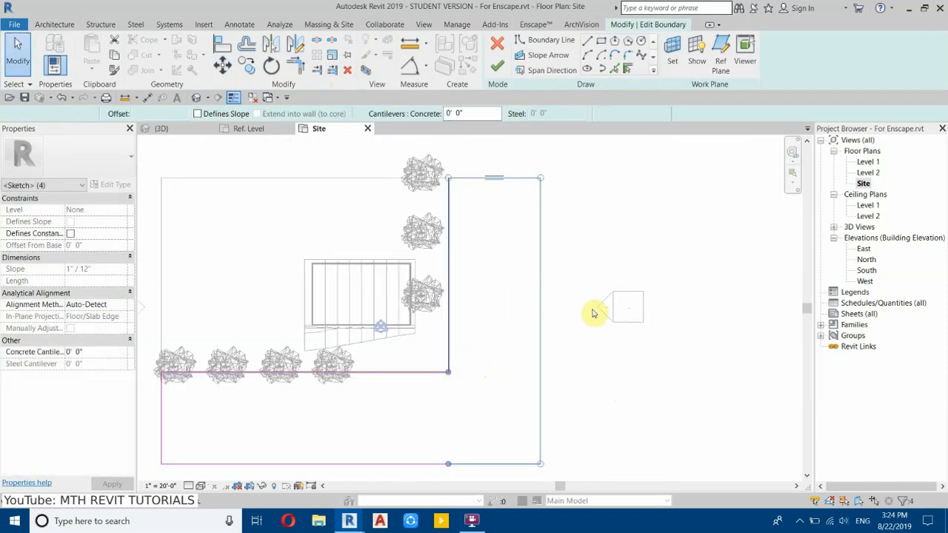
middle_click_drag(390, 228, 545, 212)
middle_click_drag(601, 282, 519, 269)
left_click(496, 66)
scroll(444, 155, "up", 4)
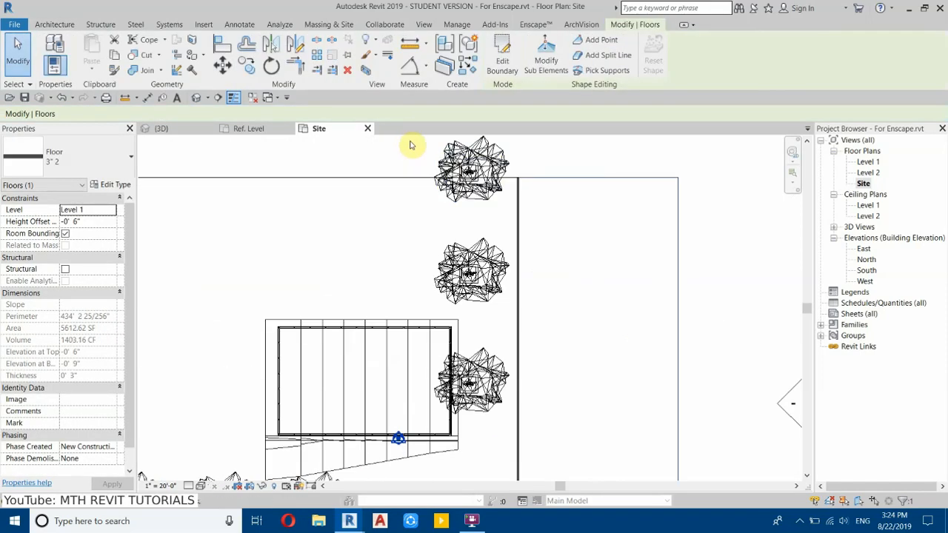
left_click(450, 189)
scroll(476, 211, "down", 2)
left_click_drag(606, 185, 545, 353)
middle_click_drag(546, 353, 530, 269)
scroll(522, 306, "up", 2)
left_click(499, 205, "ctrl")
scroll(499, 374, "up", 2)
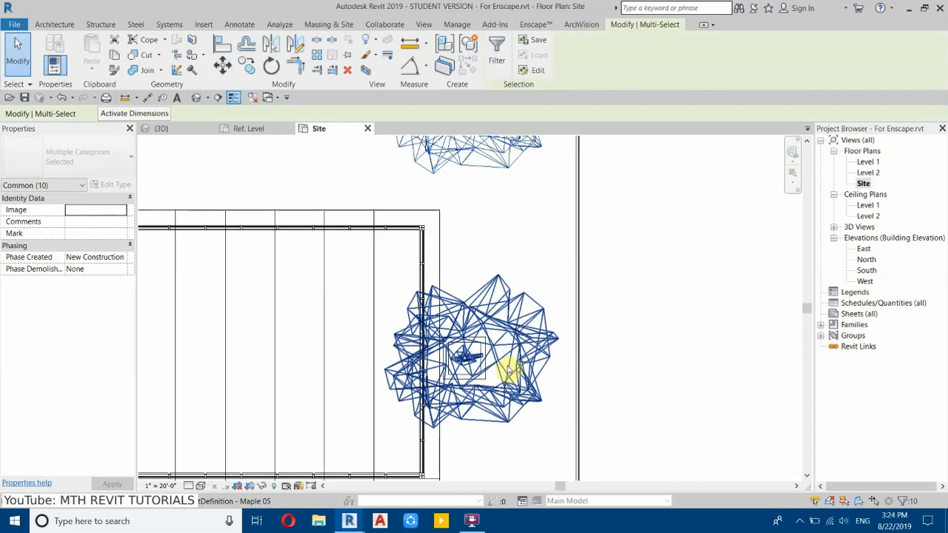
left_click(504, 369)
scroll(510, 400, "down", 3)
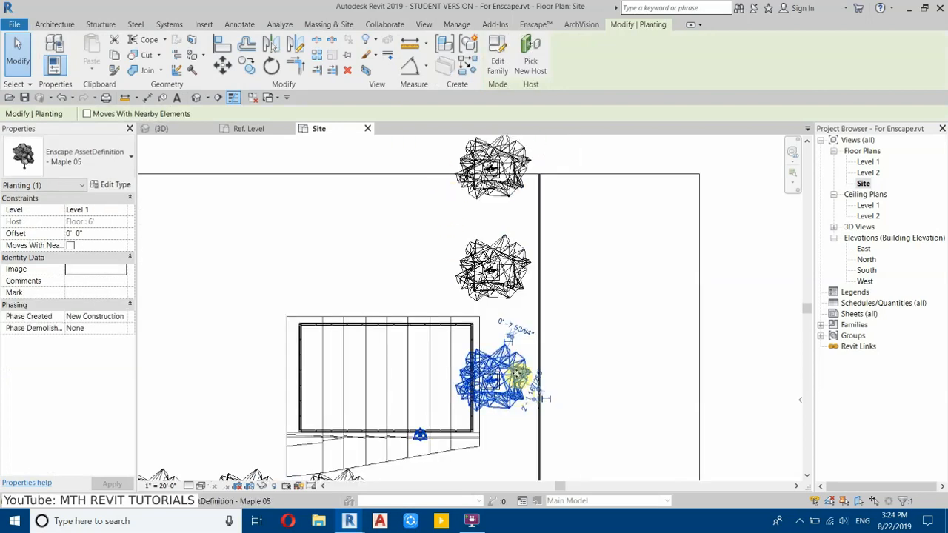
scroll(522, 393, "down", 2)
Step: Move the three east-side trees together with their planter walls away from the building to the floor's new east edge
left_click_drag(465, 199, 570, 345)
scroll(489, 374, "up", 6)
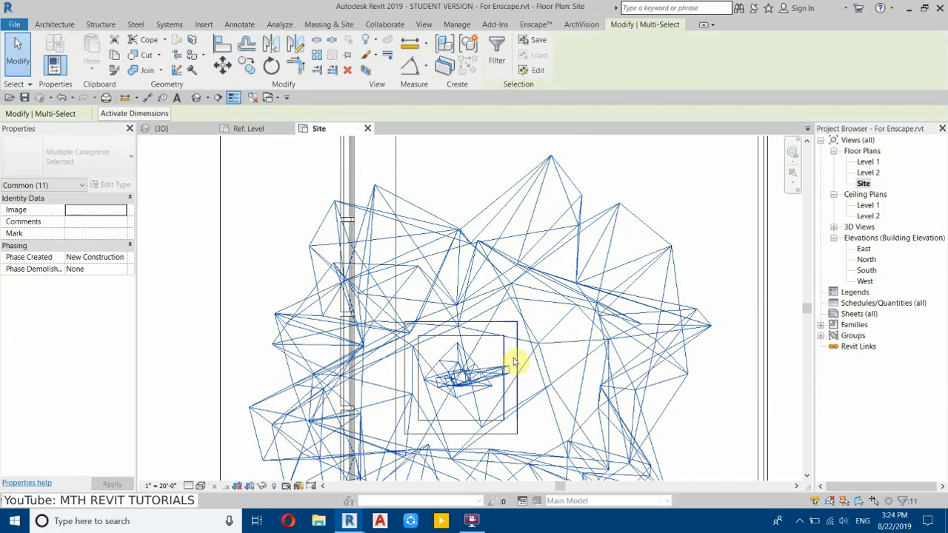
scroll(515, 361, "down", 3)
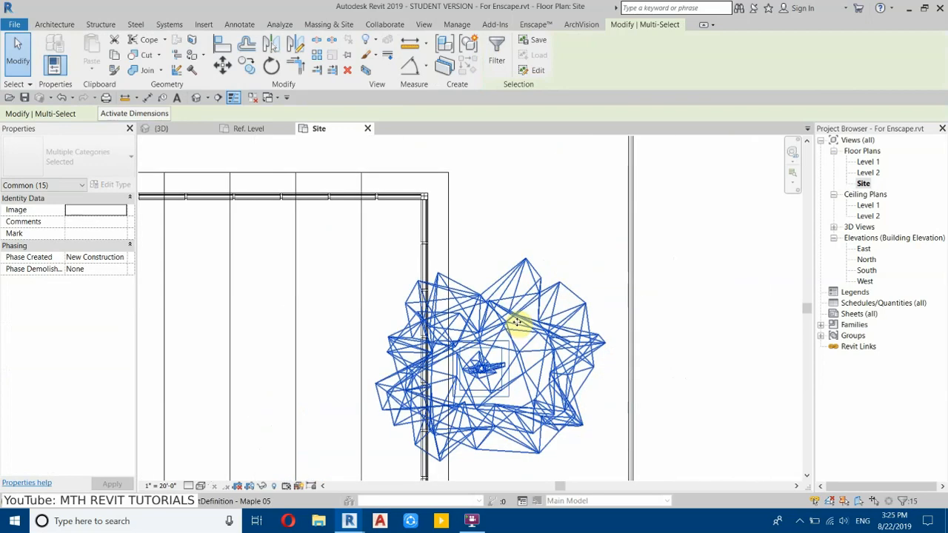
left_click_drag(525, 324, 623, 327)
scroll(514, 305, "down", 6)
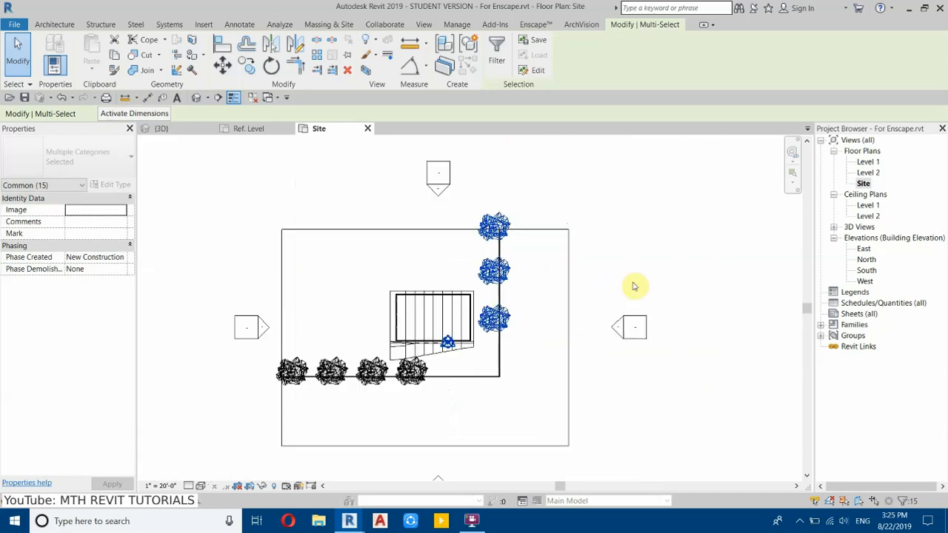
left_click(633, 286)
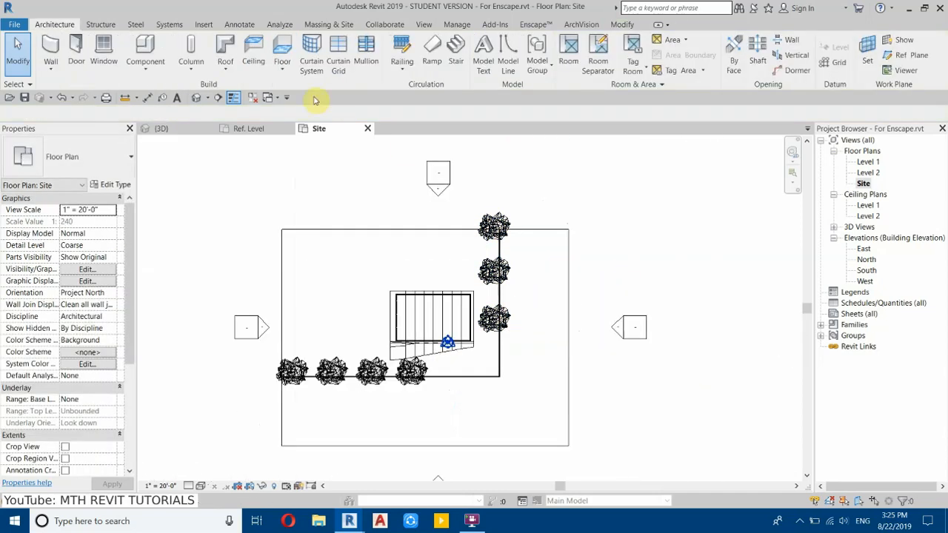
Step: Open the default 3D view and bring the trees along the site's east edge into close view
left_click(196, 98)
middle_click_drag(237, 314, 269, 355, "shift")
scroll(494, 375, "up", 5)
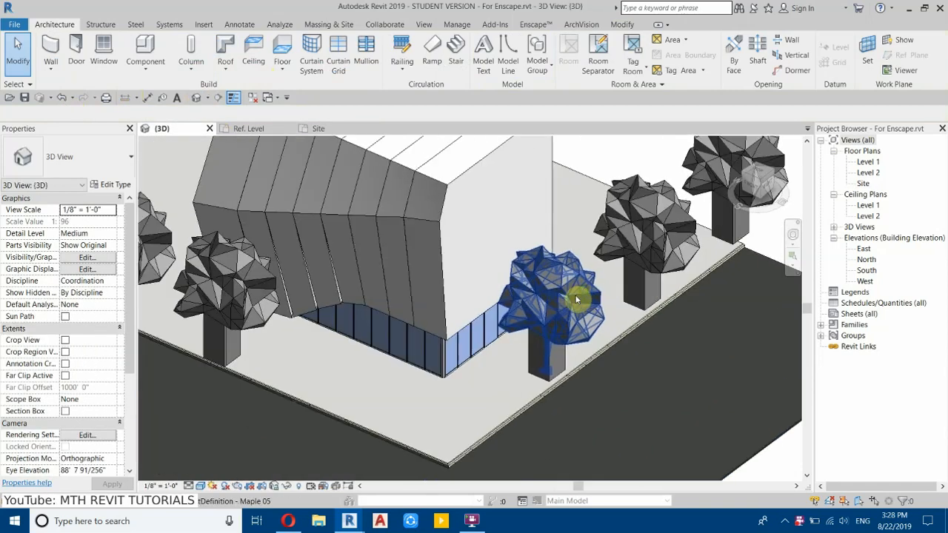
scroll(654, 247, "up", 2)
scroll(447, 271, "up", 2)
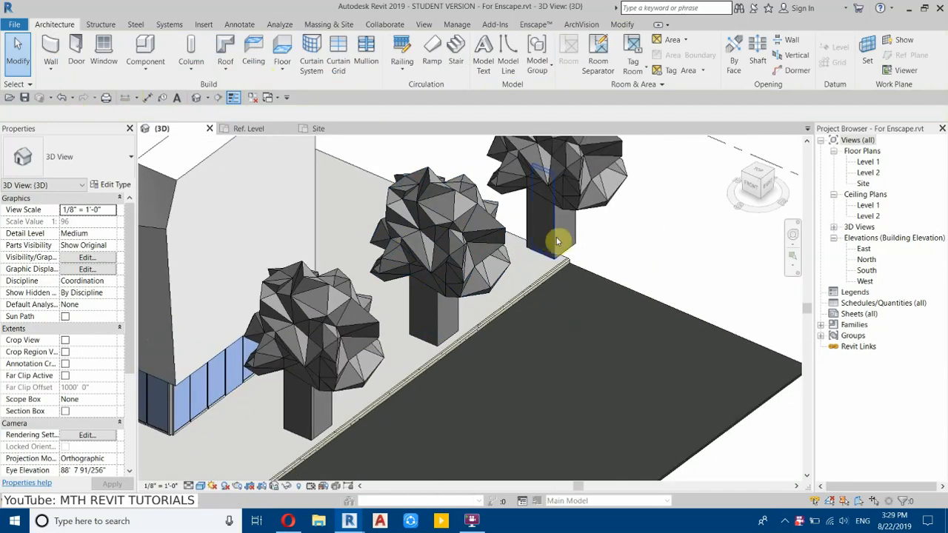
scroll(584, 220, "up", 2)
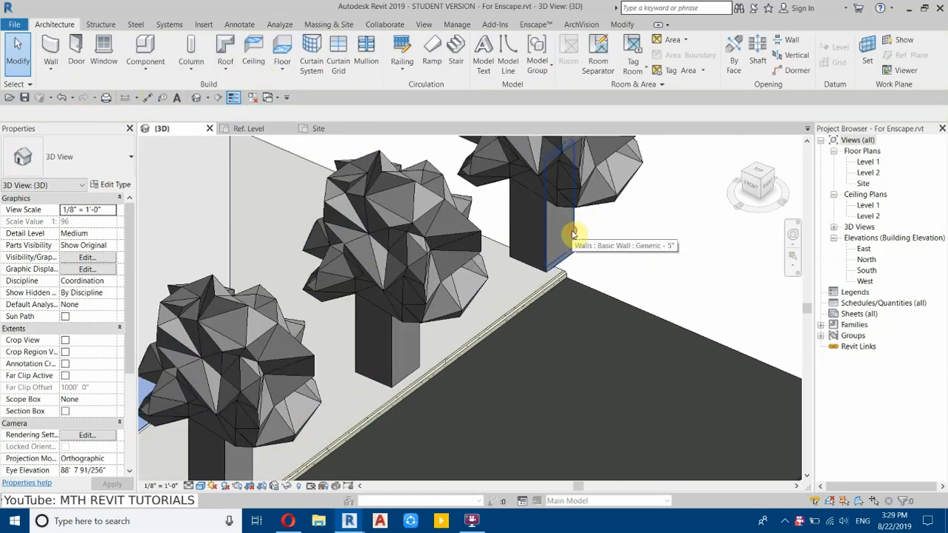
Step: Set all visible instances of the Generic - 5" planter walls to an Unconnected top constraint with a height of 0' 6"
left_click(572, 235)
right_click(551, 232)
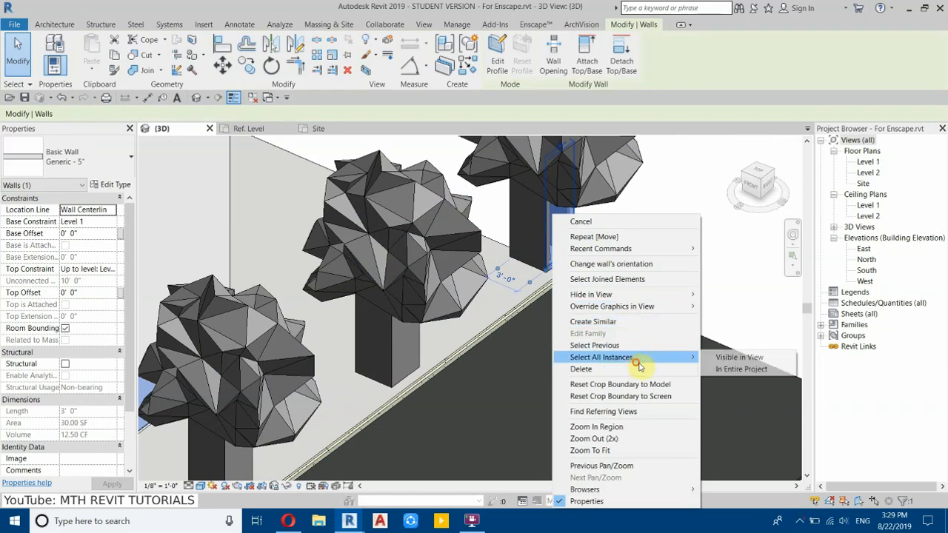
mouse_move(680, 360)
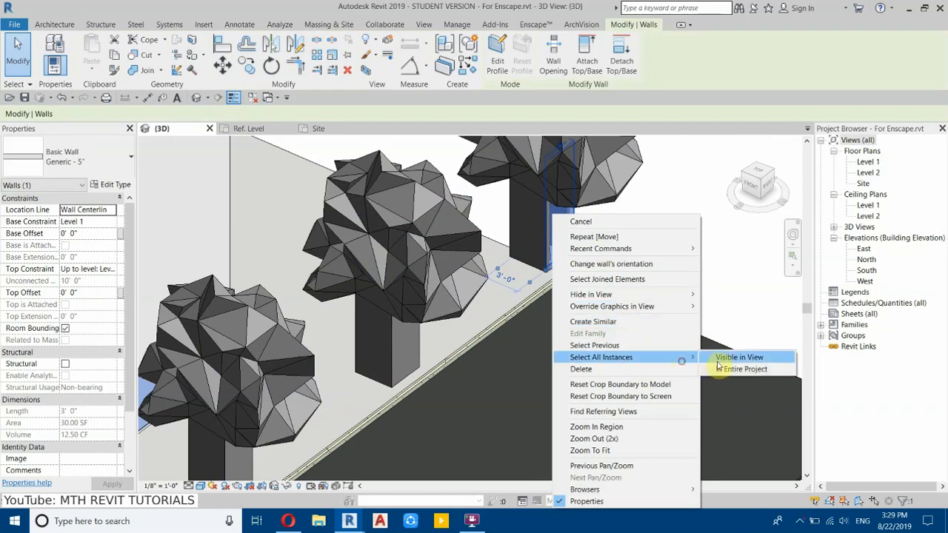
left_click(736, 357)
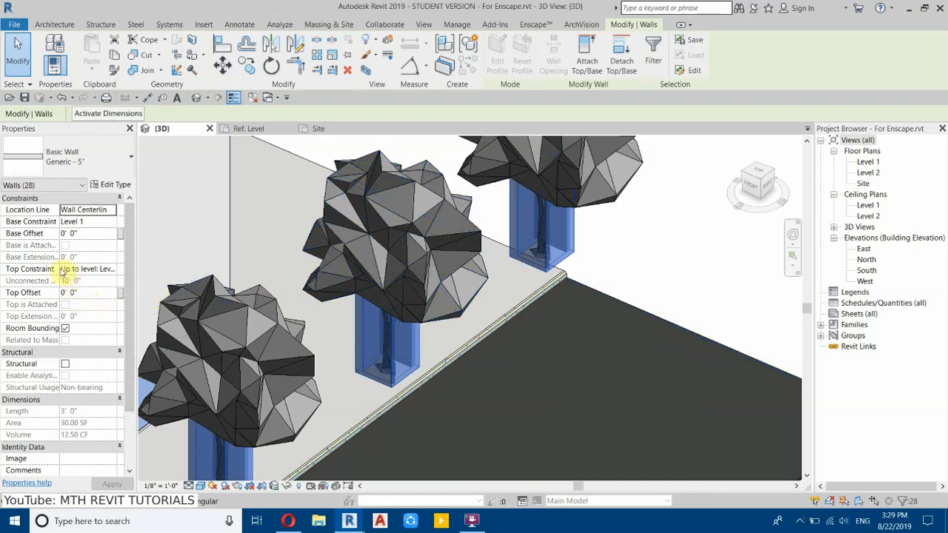
left_click(111, 269)
left_click(111, 268)
left_click(81, 281)
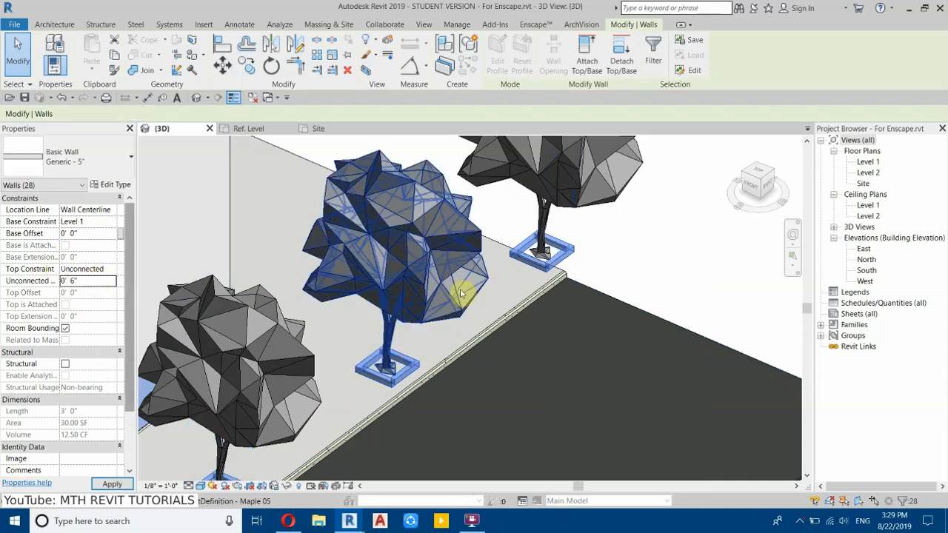
left_click(624, 289)
Step: Assign the Clad - White material to the structure layer of the Generic - 5" planter wall type, searching the materials for "white"
scroll(513, 337, "down", 4)
middle_click_drag(450, 356, 678, 254)
scroll(381, 262, "up", 10)
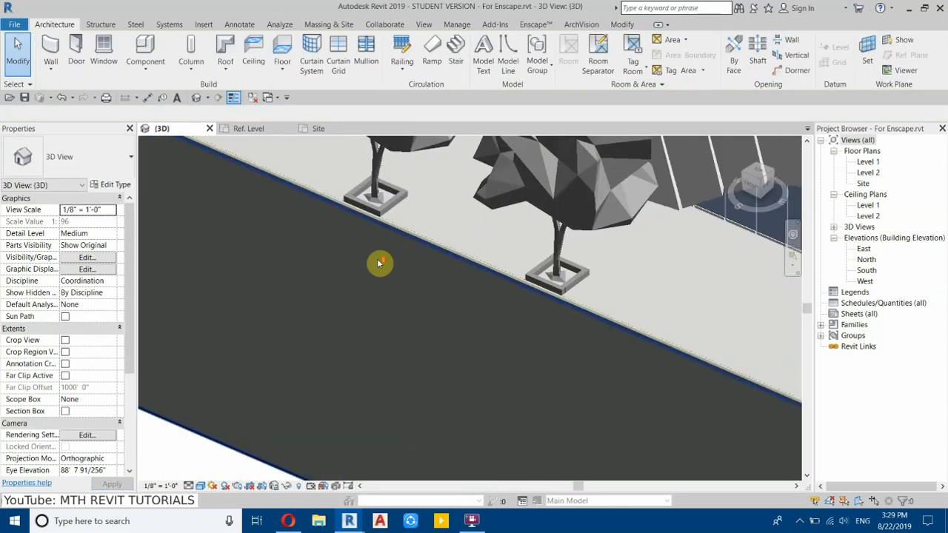
middle_click_drag(321, 267, 567, 412, "shift")
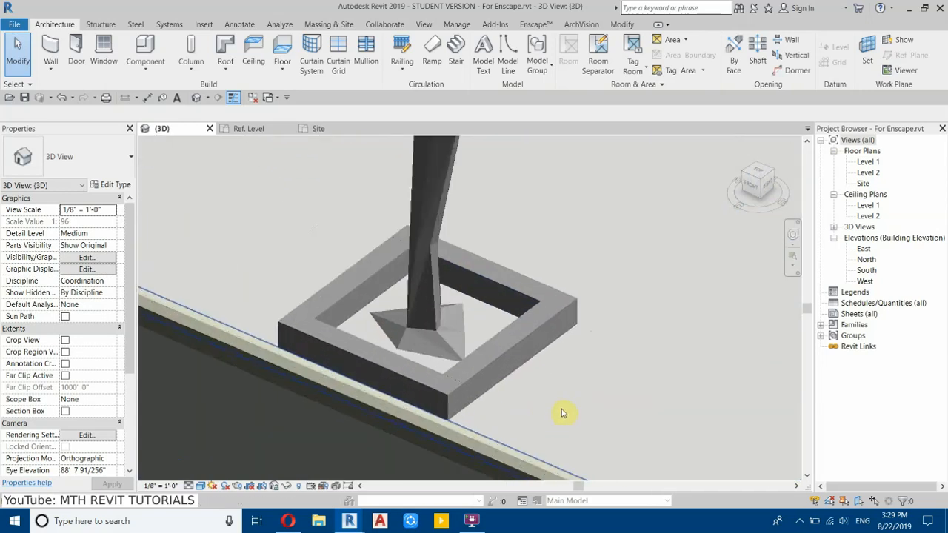
left_click(517, 340)
left_click(116, 185)
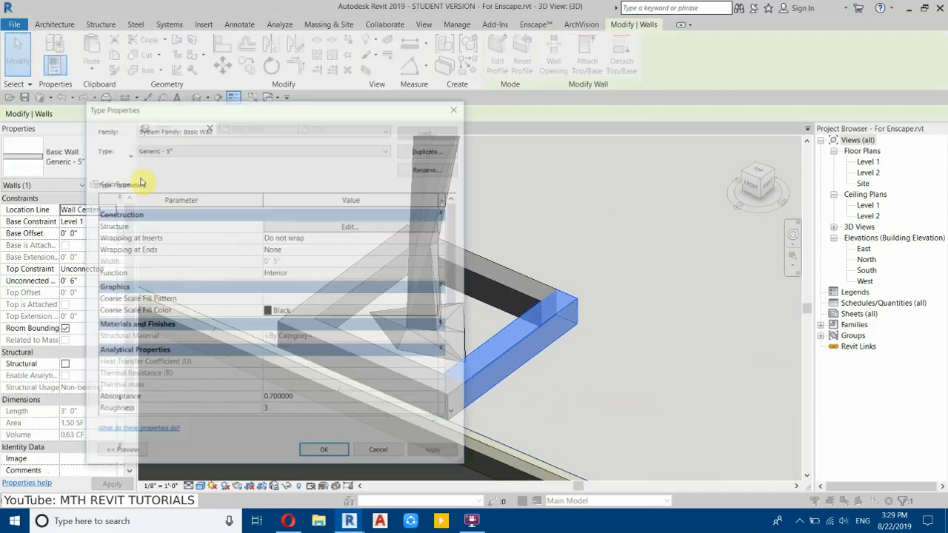
left_click(351, 226)
left_click(276, 236)
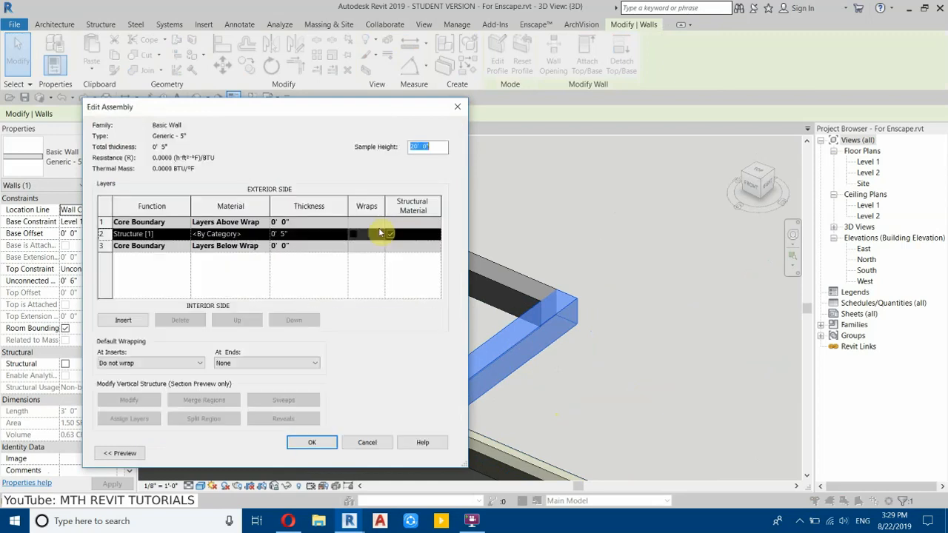
left_click(265, 235)
left_click(265, 234)
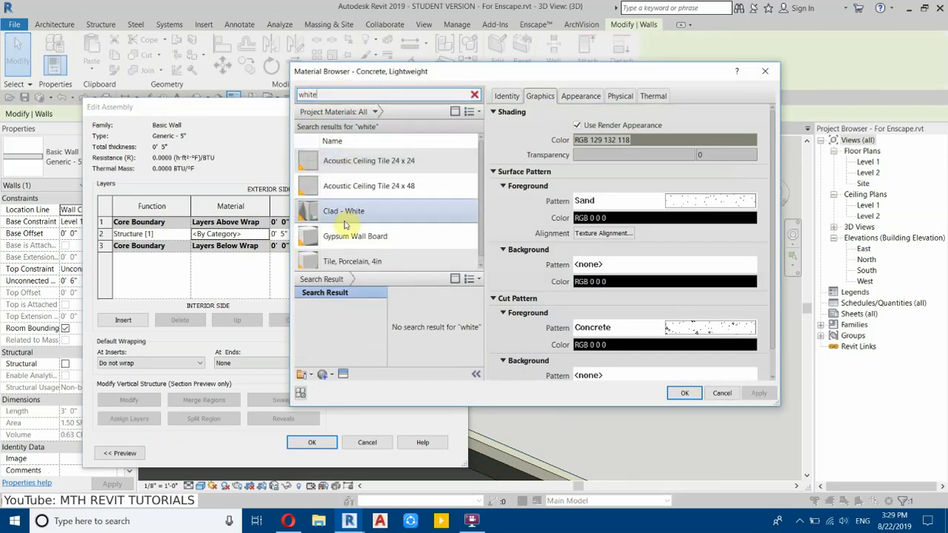
left_click(347, 205)
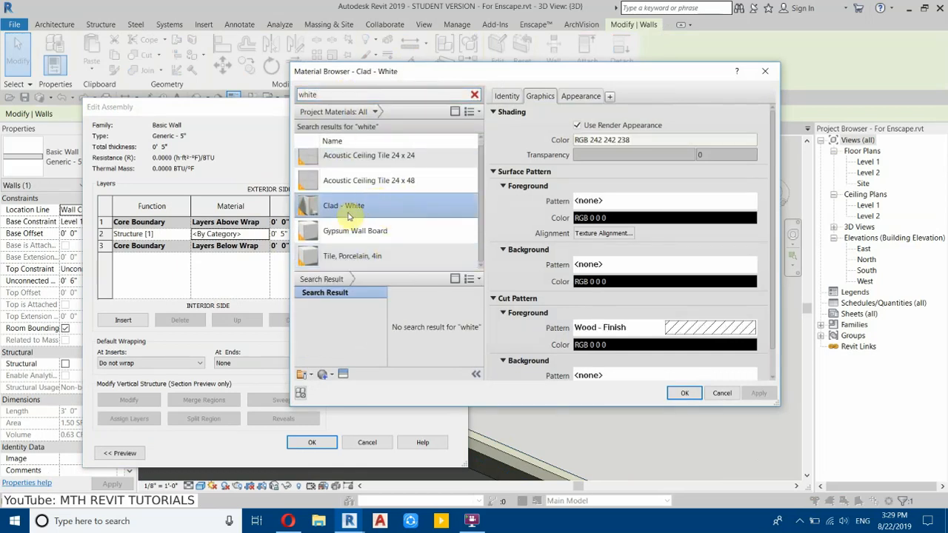
left_click(686, 393)
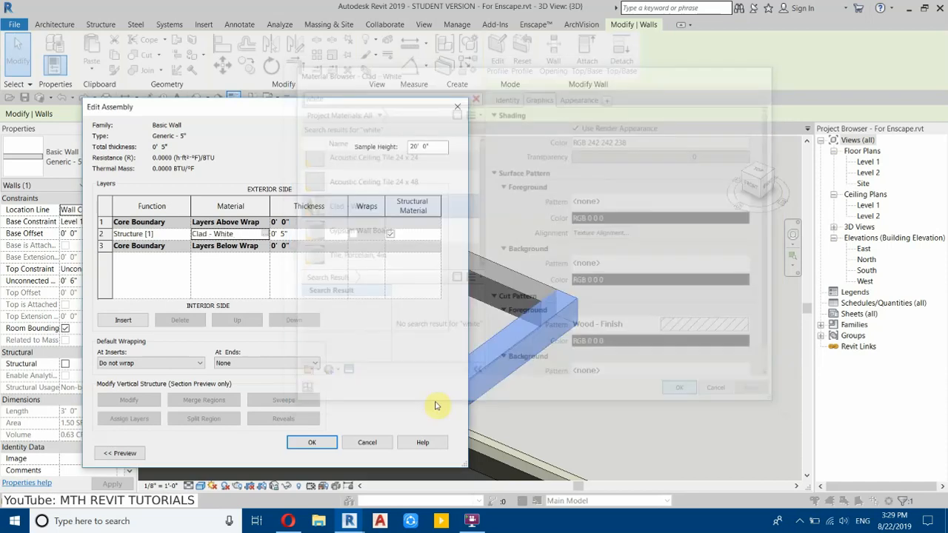
left_click(310, 442)
left_click(319, 454)
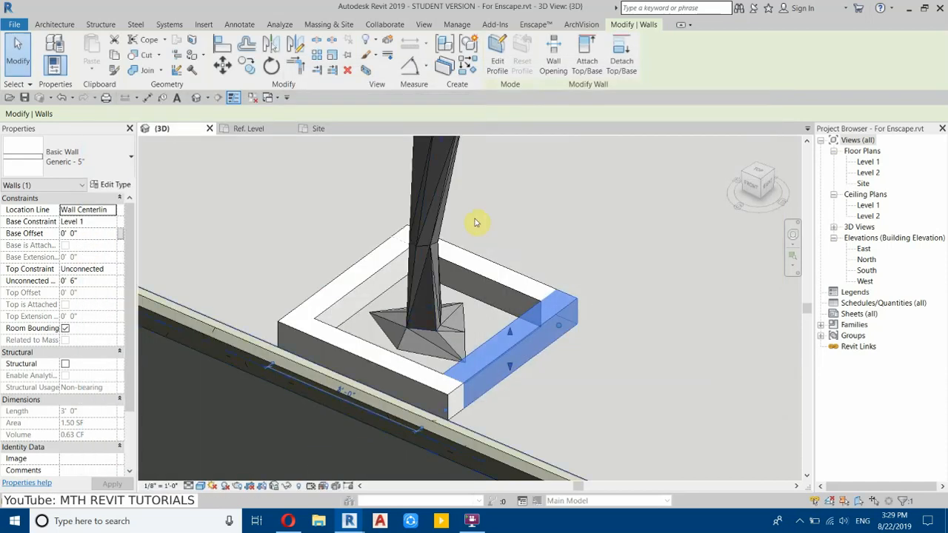
key("Escape")
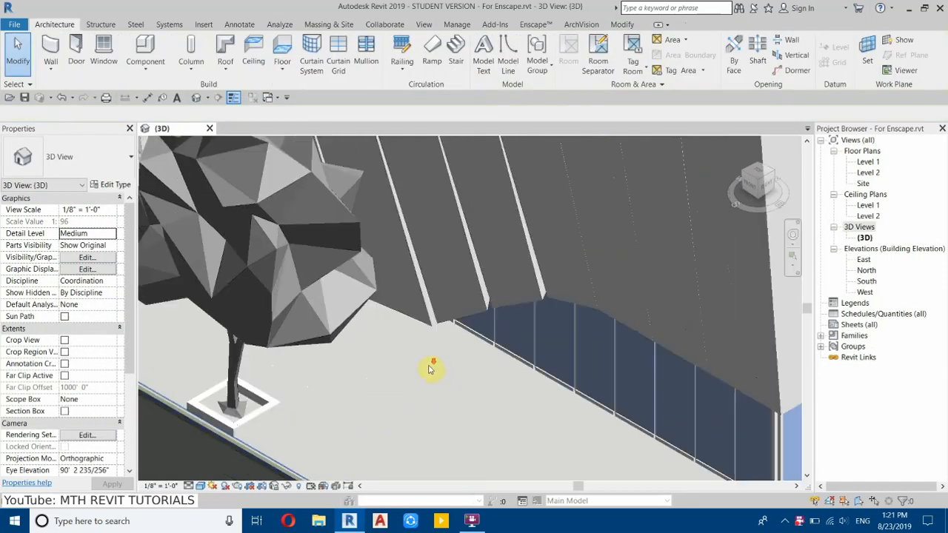
Step: Start the Enscape live render of the {3D} view with the whole building and both tree rows framed
scroll(432, 368, "down", 3)
middle_click_drag(501, 408, 442, 309, "shift")
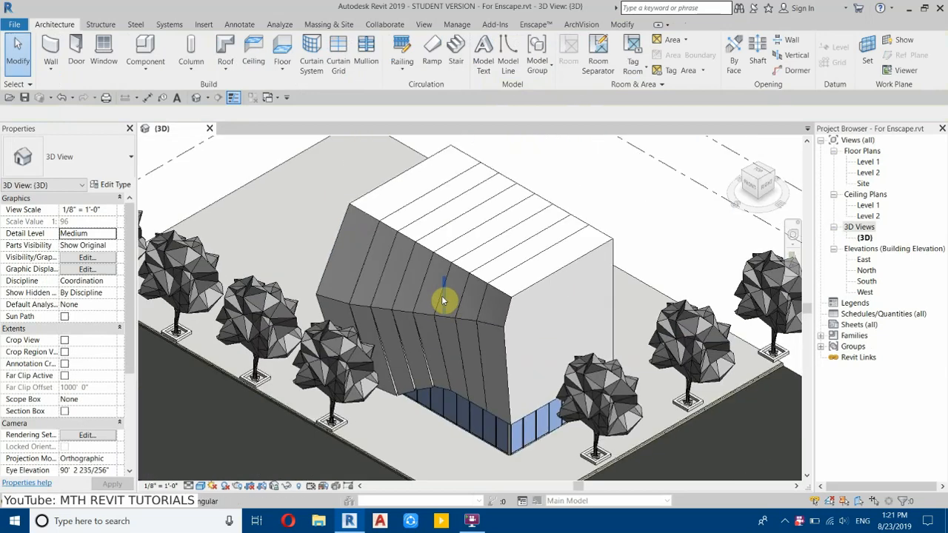
left_click(530, 25)
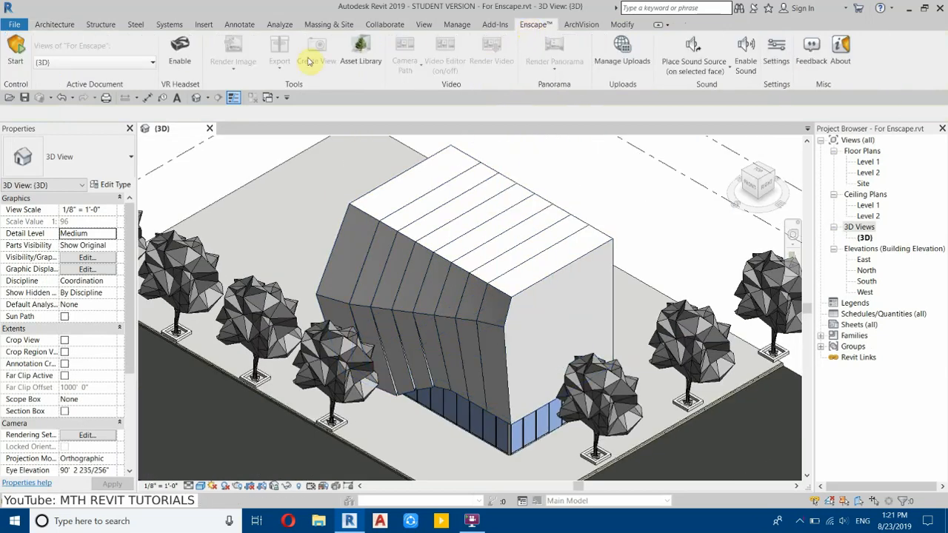
left_click(78, 65)
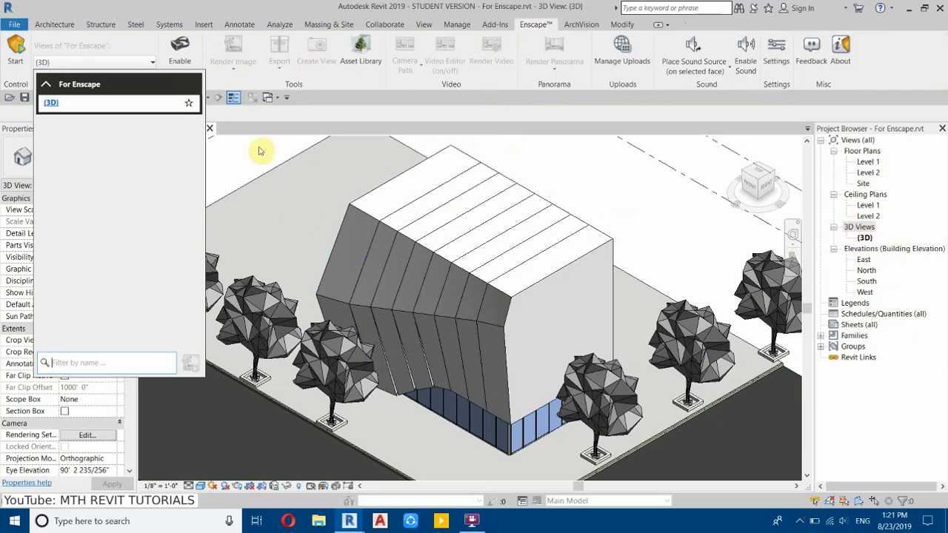
left_click(47, 84)
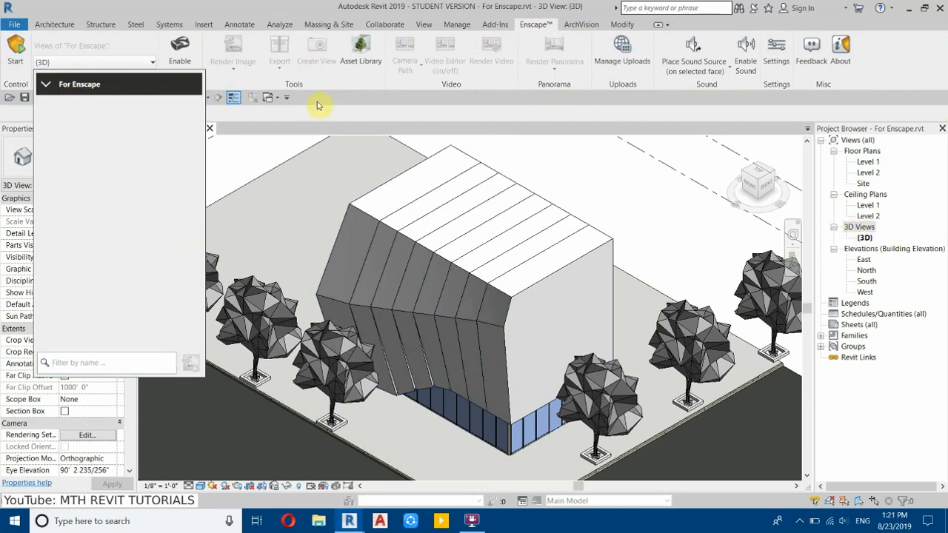
left_click(18, 59)
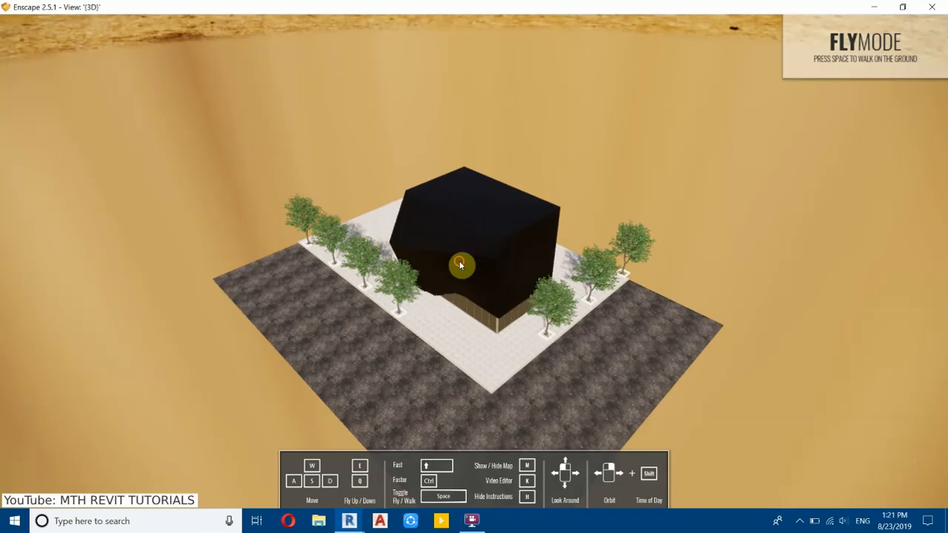
Step: Fly down in the render to a near ground-level view facing the building's glazed corner between the tree rows
left_click_drag(462, 259, 462, 185)
key("w")
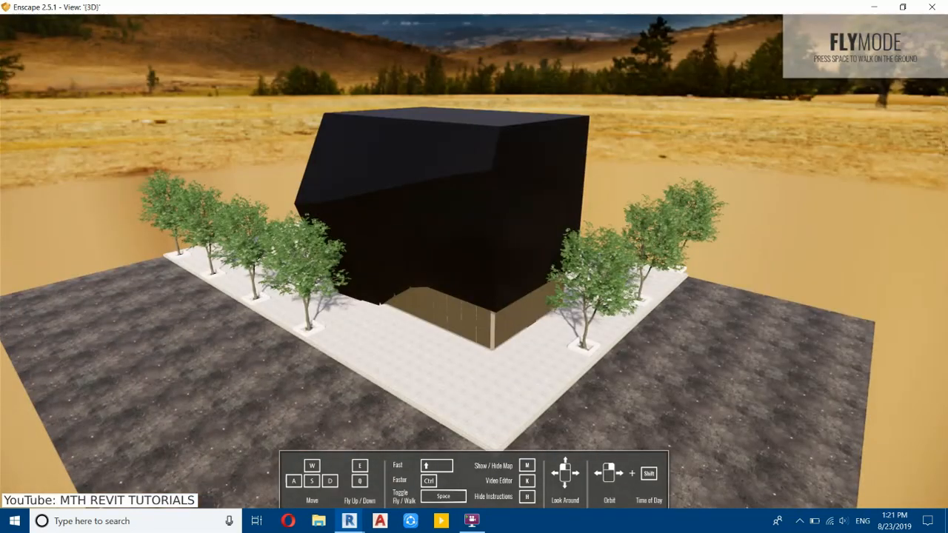
key("w")
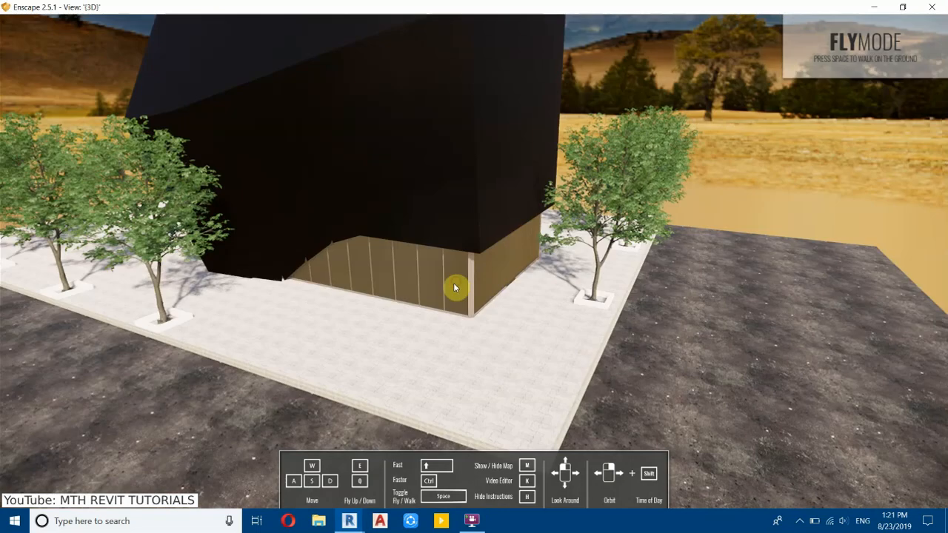
key("w")
key("s")
key("w")
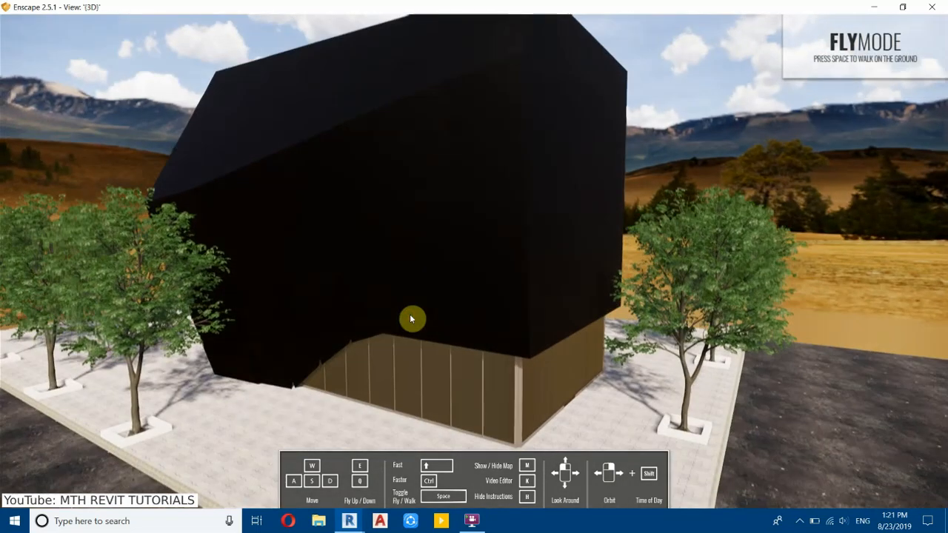
key("s")
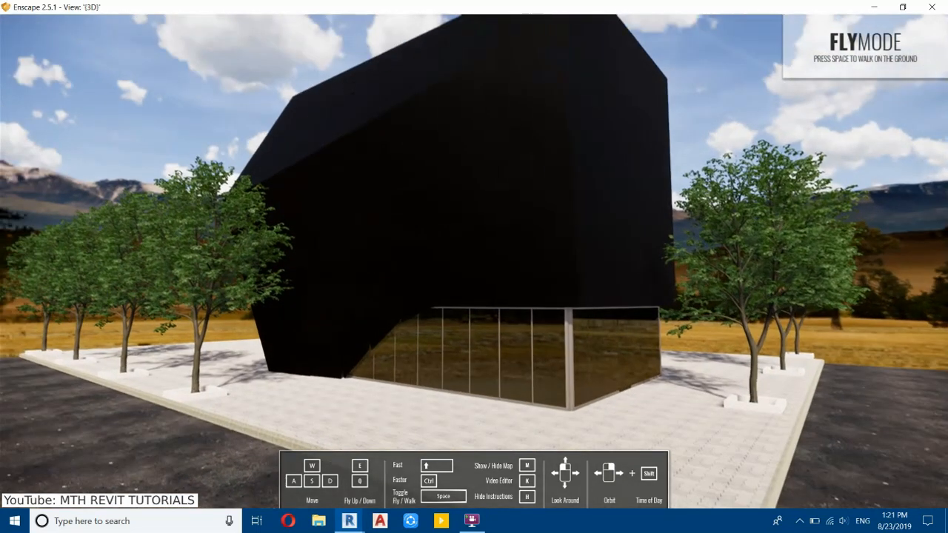
key("s")
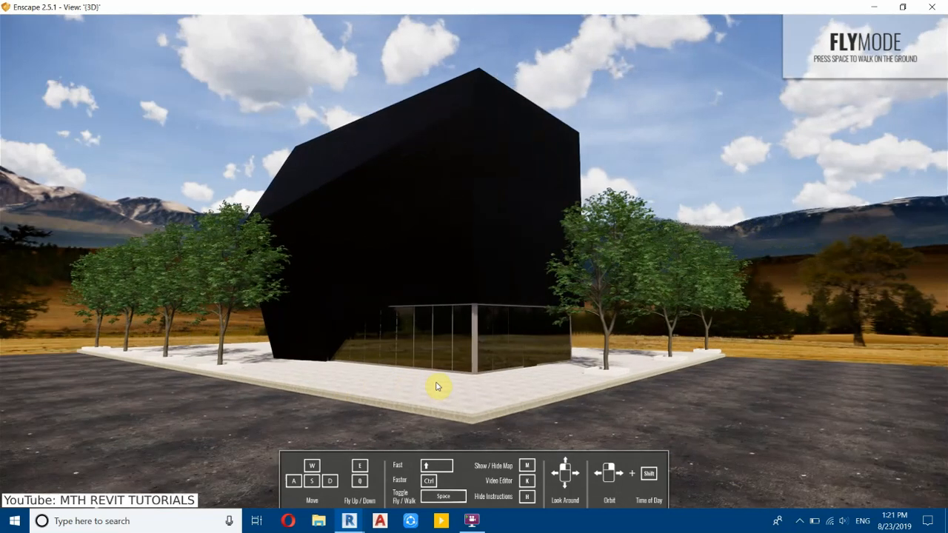
key("w")
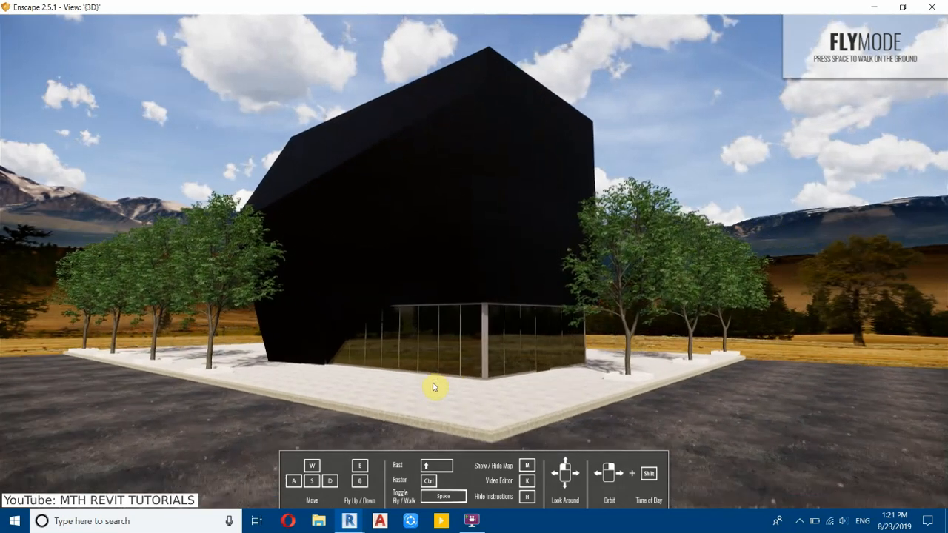
key("s")
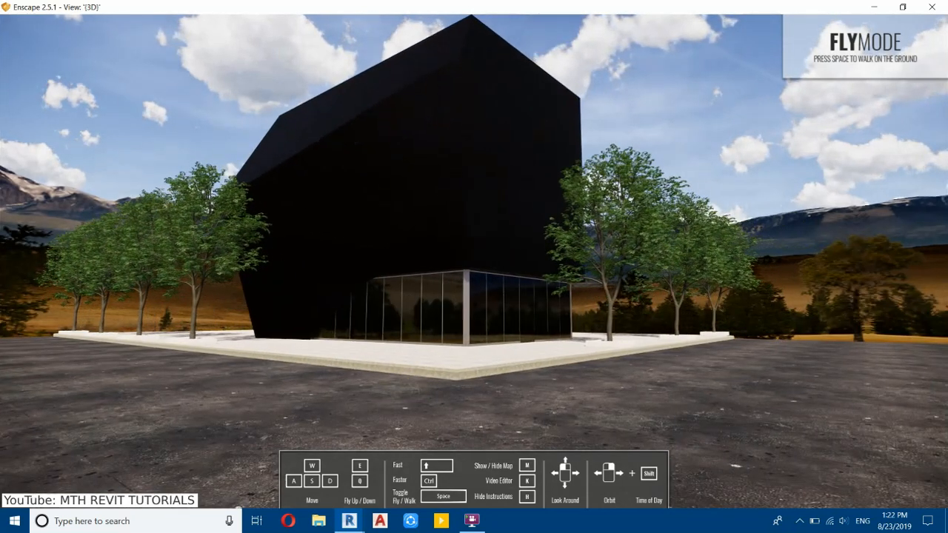
key("w")
key("w")
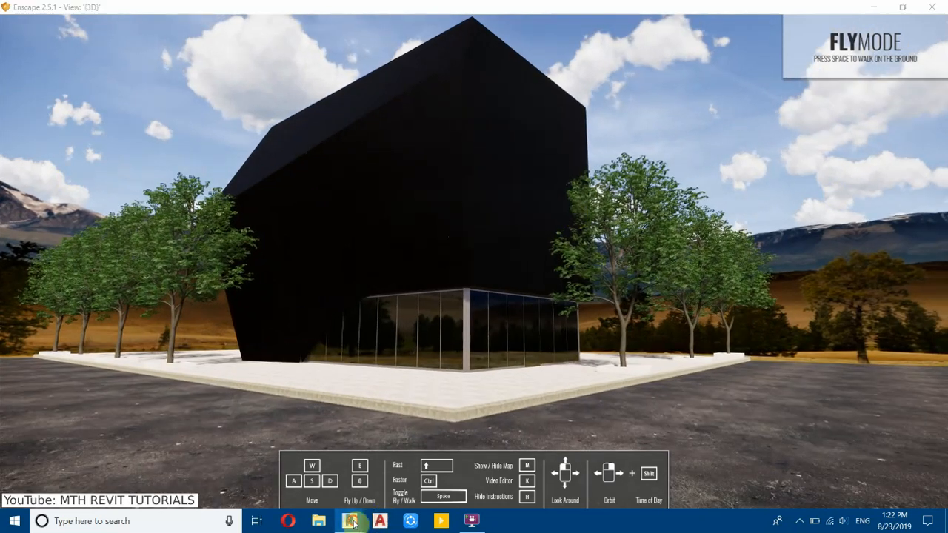
Step: Open the Enscape settings from Revit over the render window and reset the General and Image settings to their defaults
mouse_move(352, 522)
left_click(303, 444)
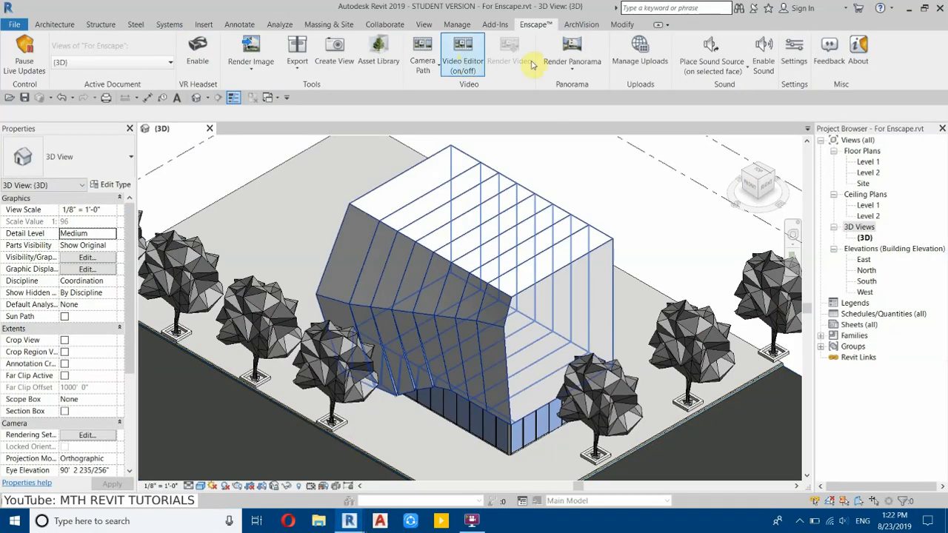
left_click(796, 48)
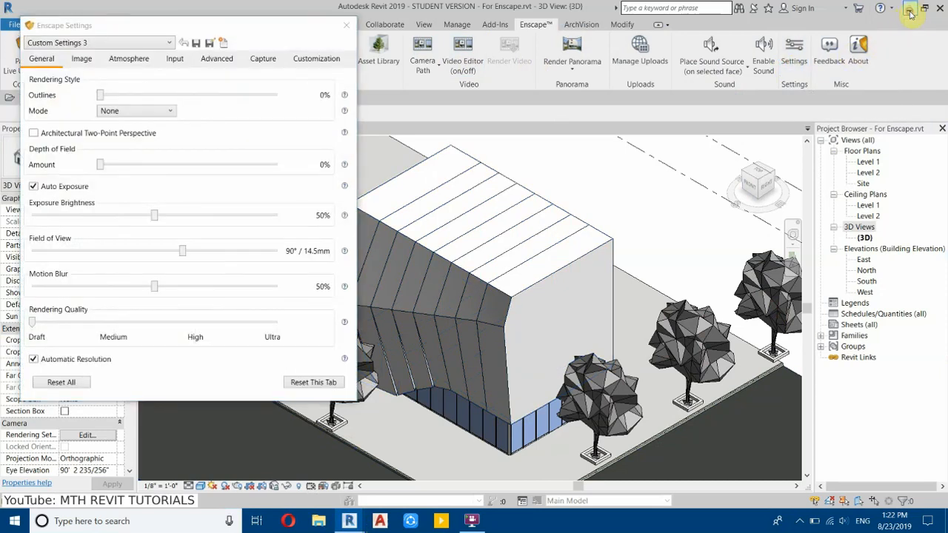
left_click(909, 9)
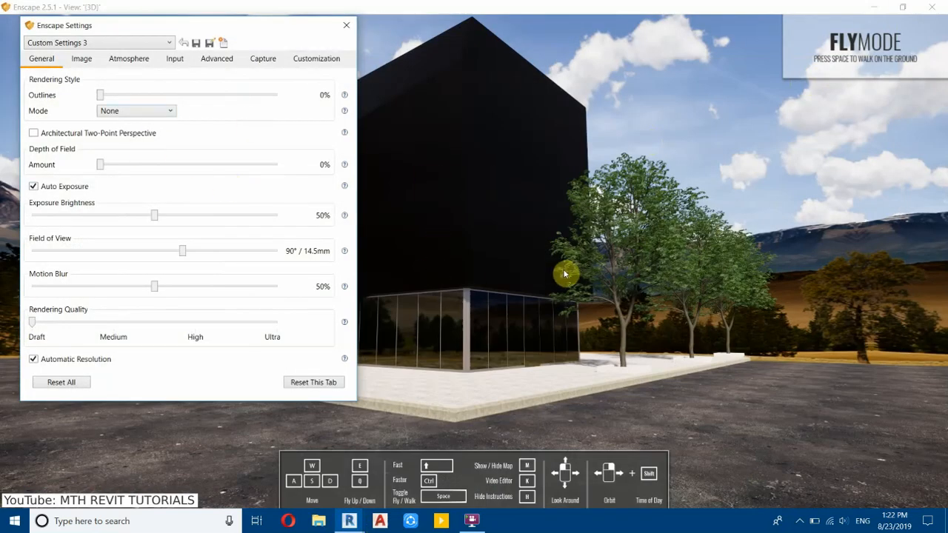
left_click(307, 383)
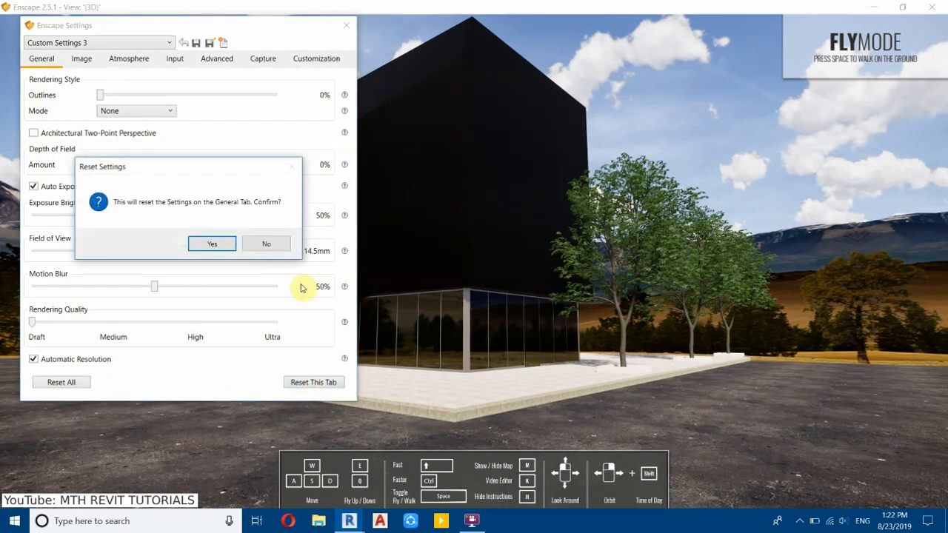
left_click(221, 250)
left_click(82, 59)
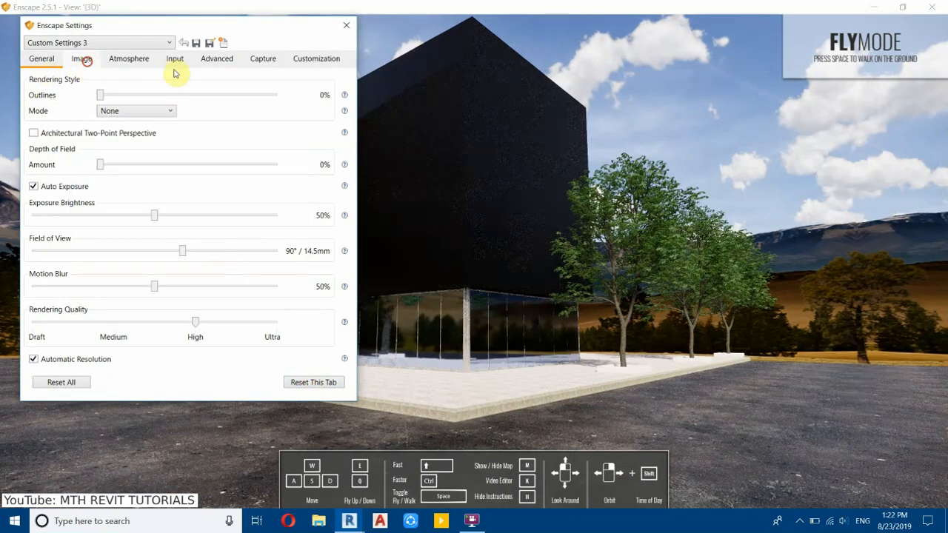
left_click(315, 390)
left_click(207, 246)
Step: Reset the Atmosphere and Advanced render settings to their defaults
left_click(136, 64)
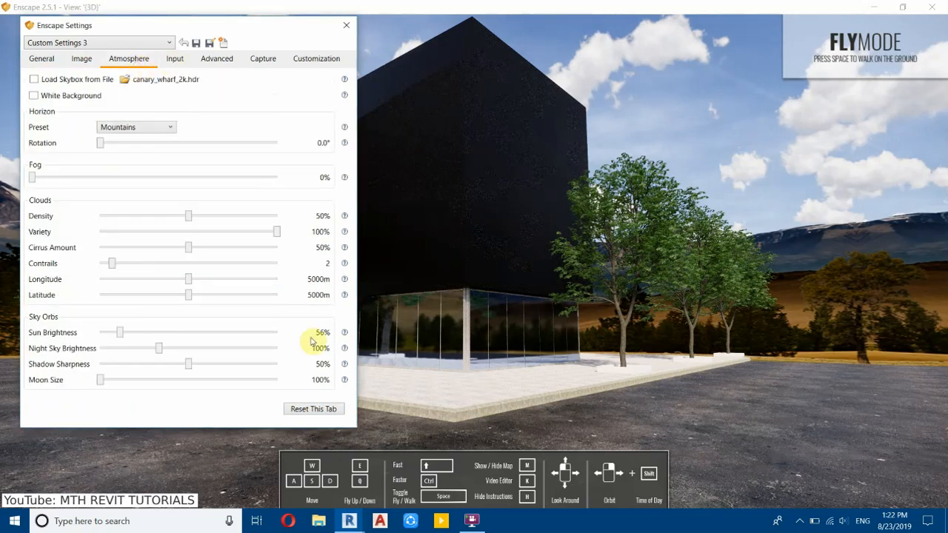
left_click(320, 410)
left_click(214, 256)
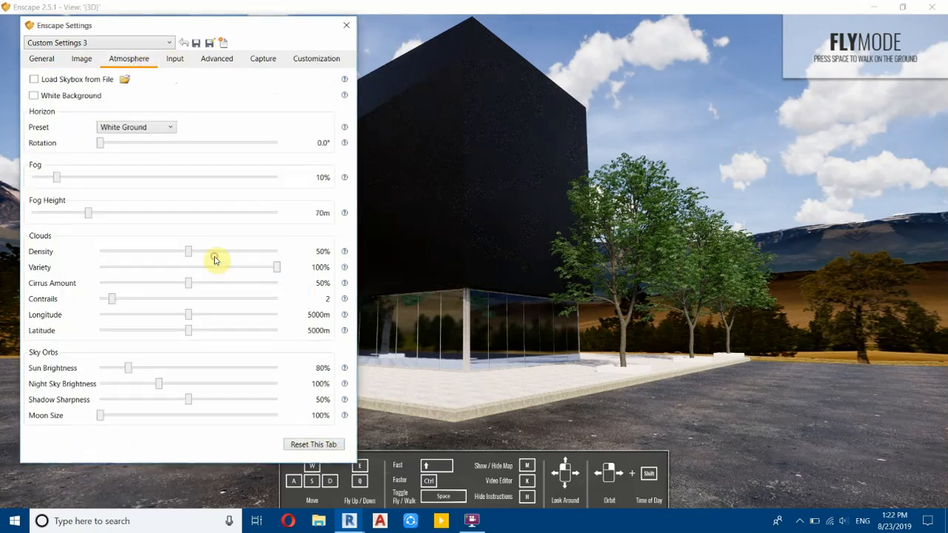
left_click(175, 59)
left_click(219, 62)
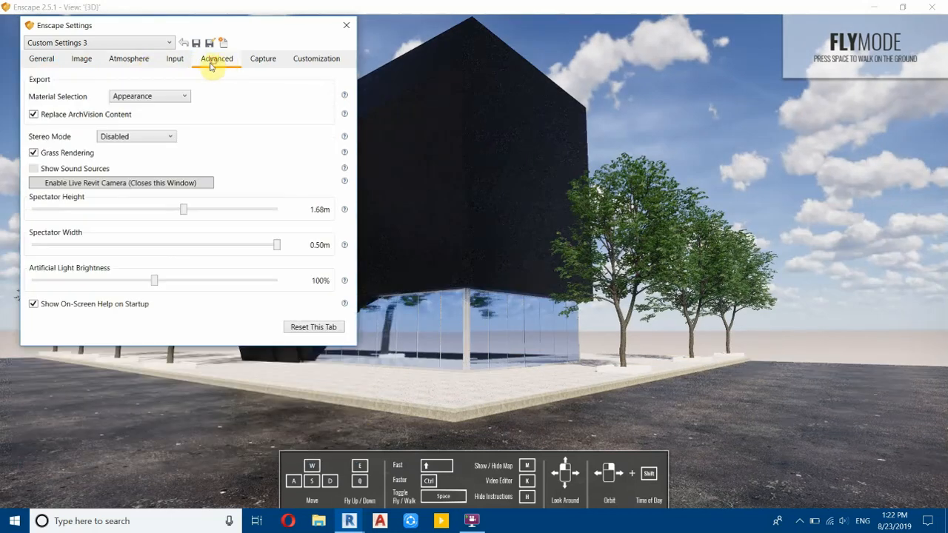
left_click(326, 330)
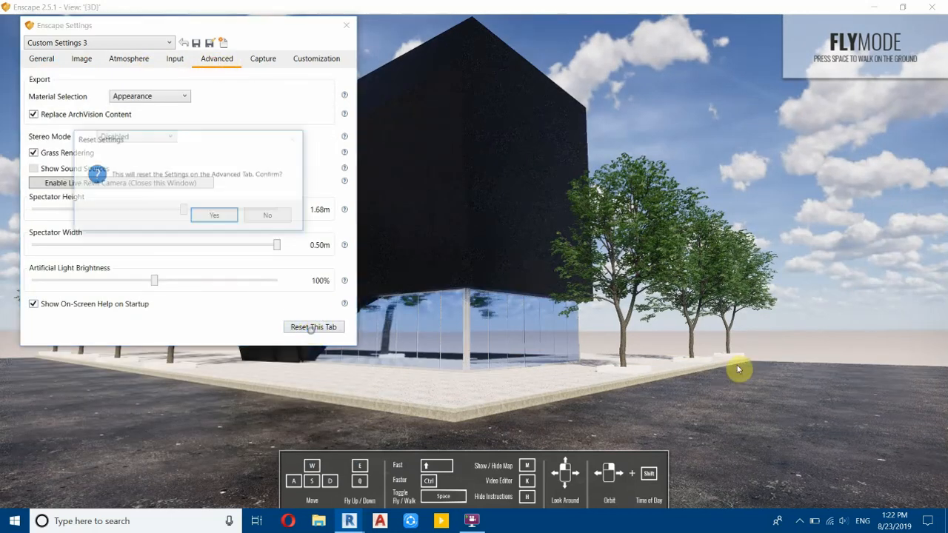
left_click(220, 222)
left_click(178, 59)
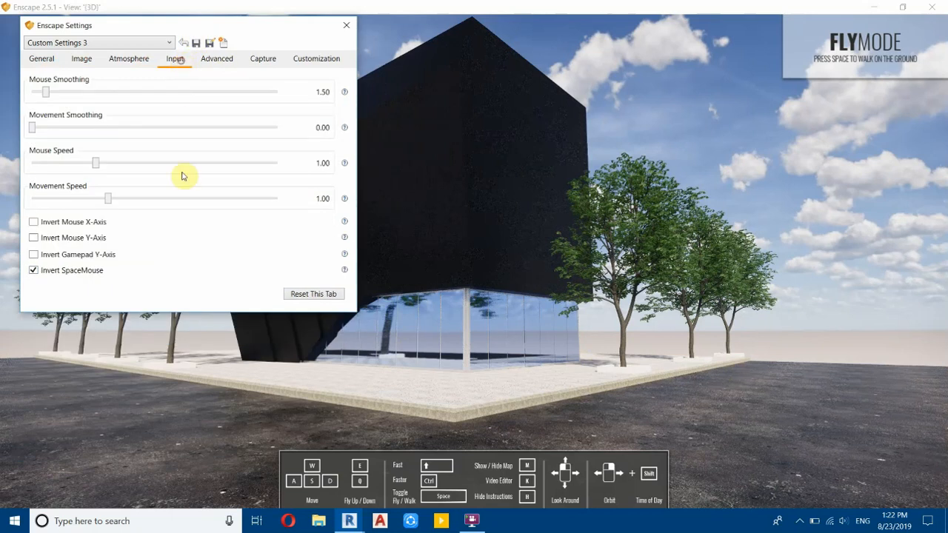
left_click(255, 65)
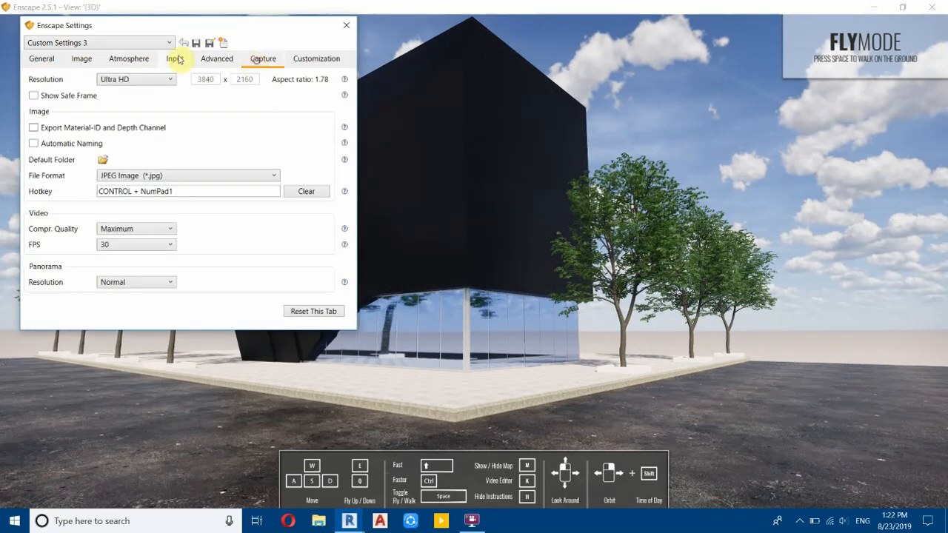
left_click(130, 59)
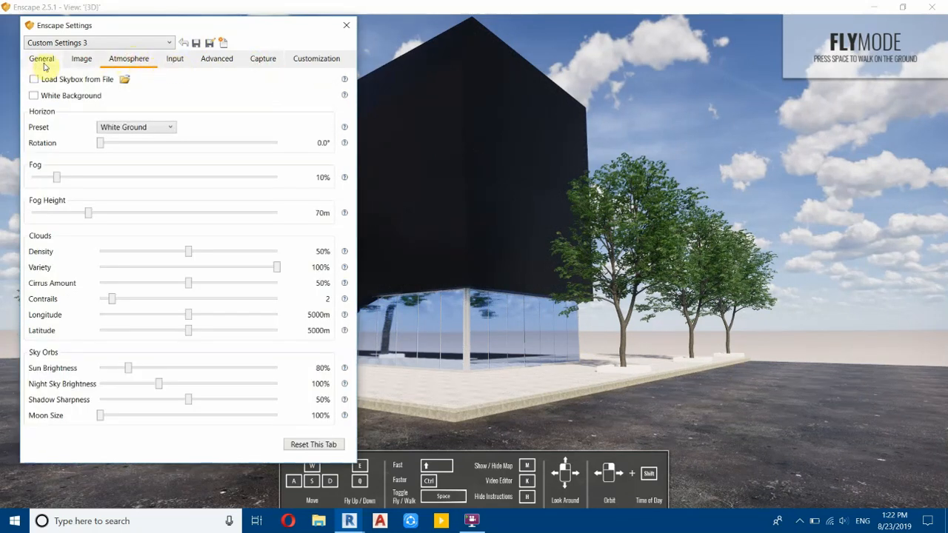
left_click(216, 59)
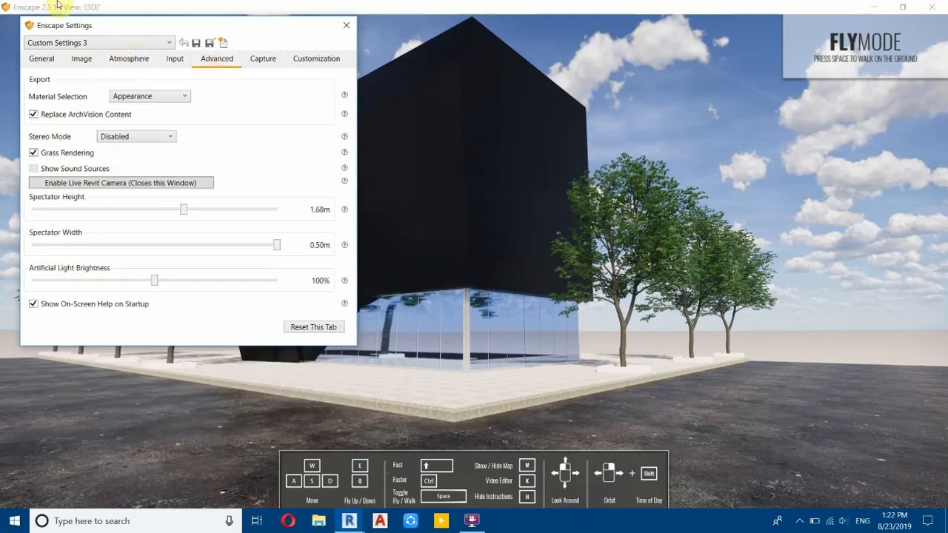
left_click(40, 58)
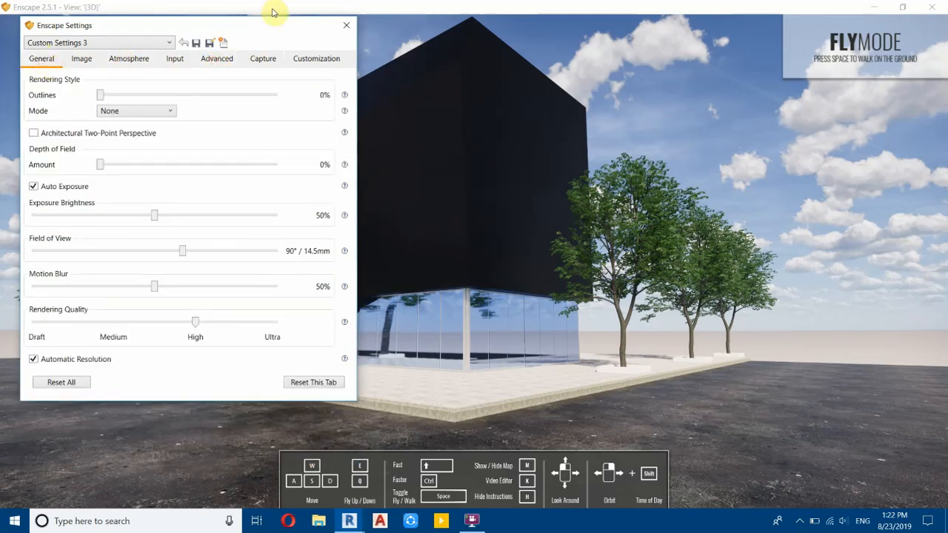
Step: Reframe the render so the full building corner and both tree rows are in view, and close the Enscape settings
left_click_drag(297, 30, 162, 376)
scroll(345, 310, "up", 3)
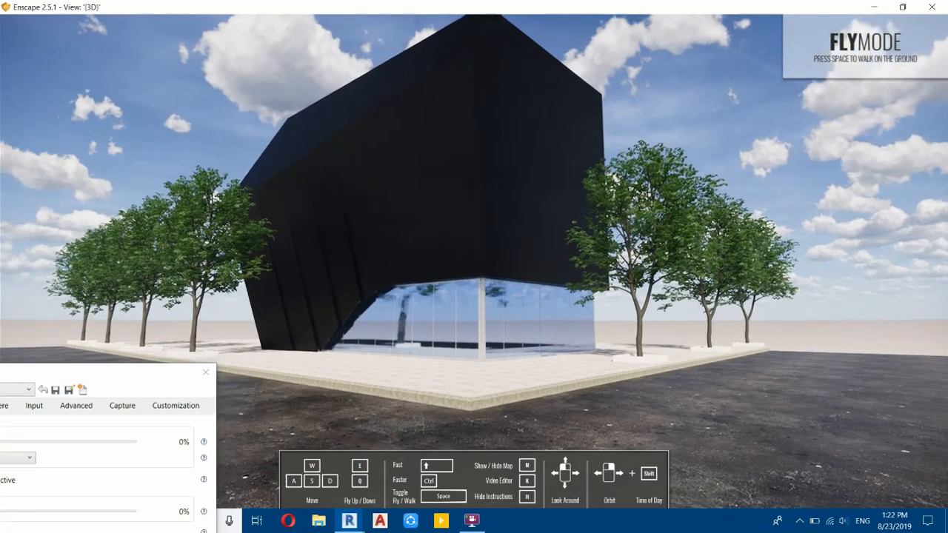
left_click_drag(346, 310, 148, 432)
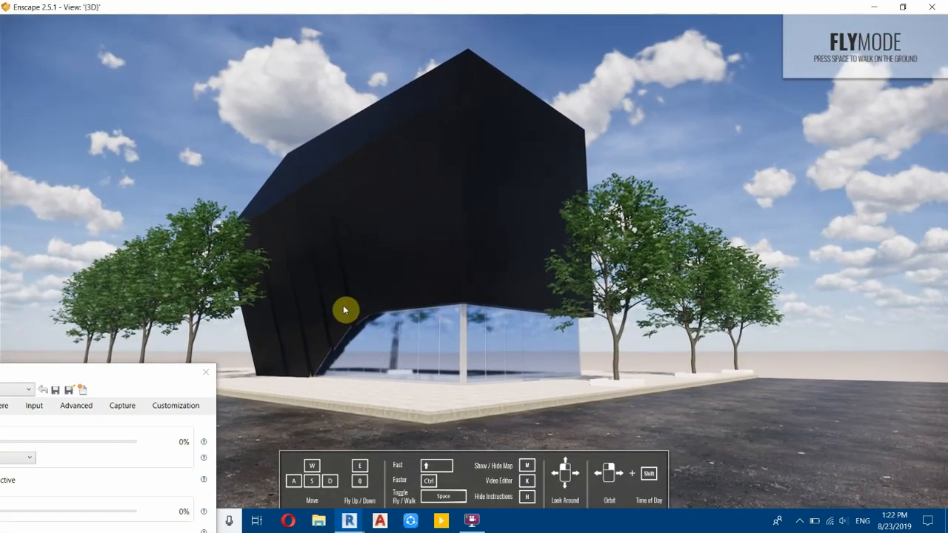
left_click_drag(97, 391, 256, 89)
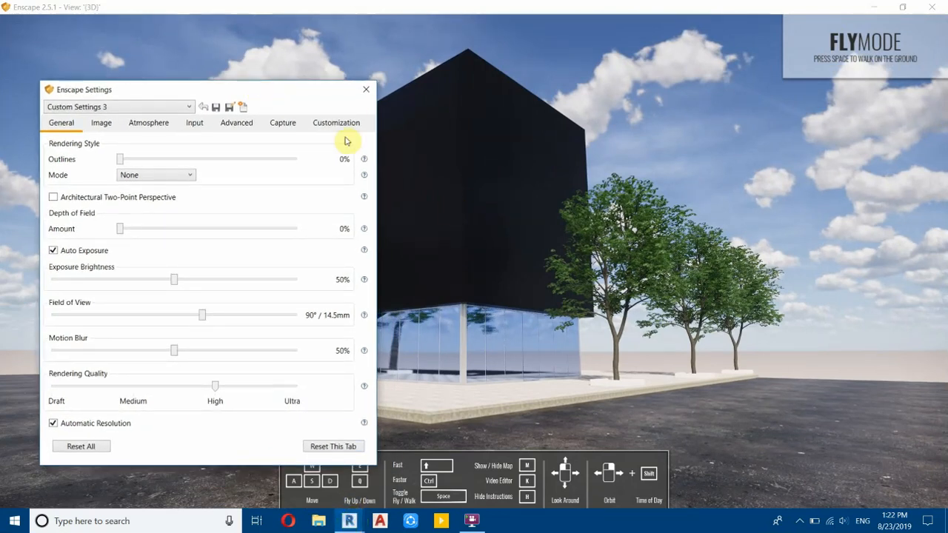
left_click(365, 89)
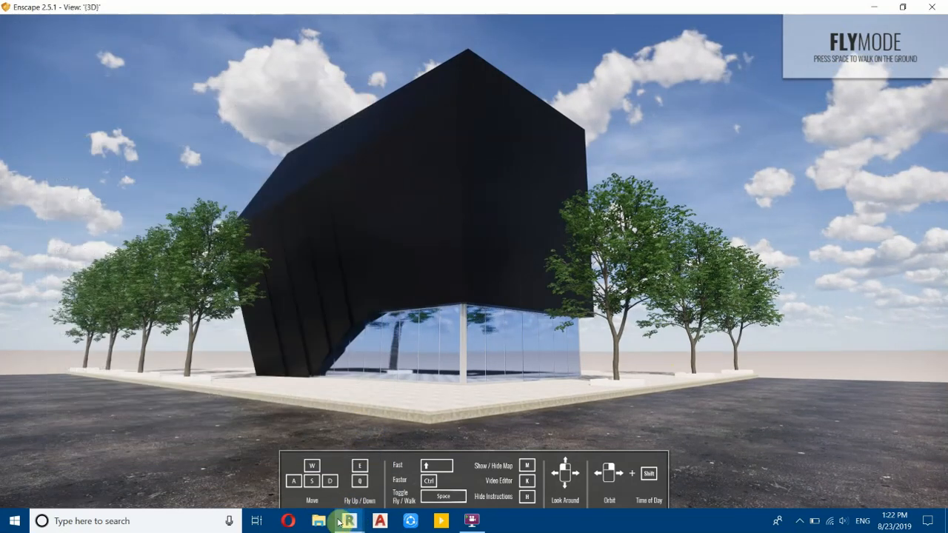
Step: Switch to Revit, create a view named Enscape View 1 from the current render camera, and open it
mouse_move(347, 521)
left_click(274, 468)
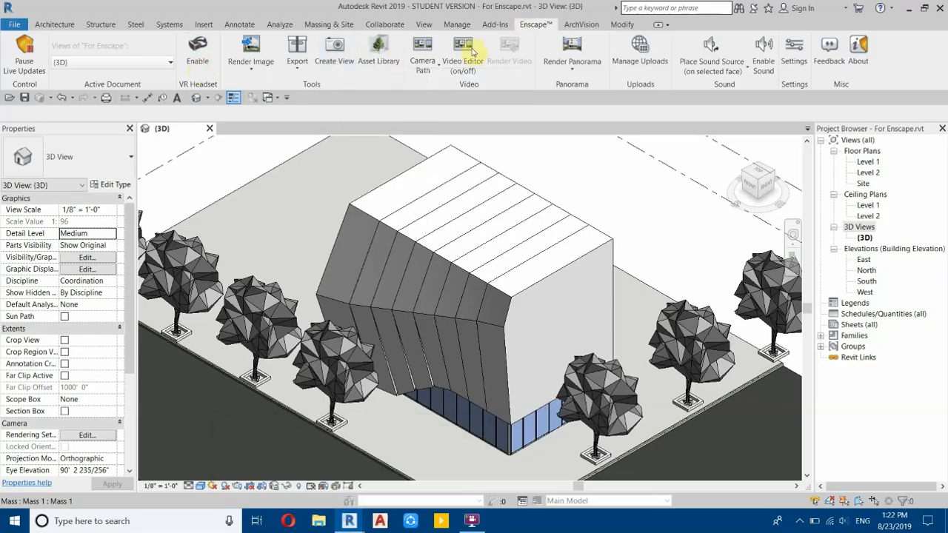
left_click(334, 61)
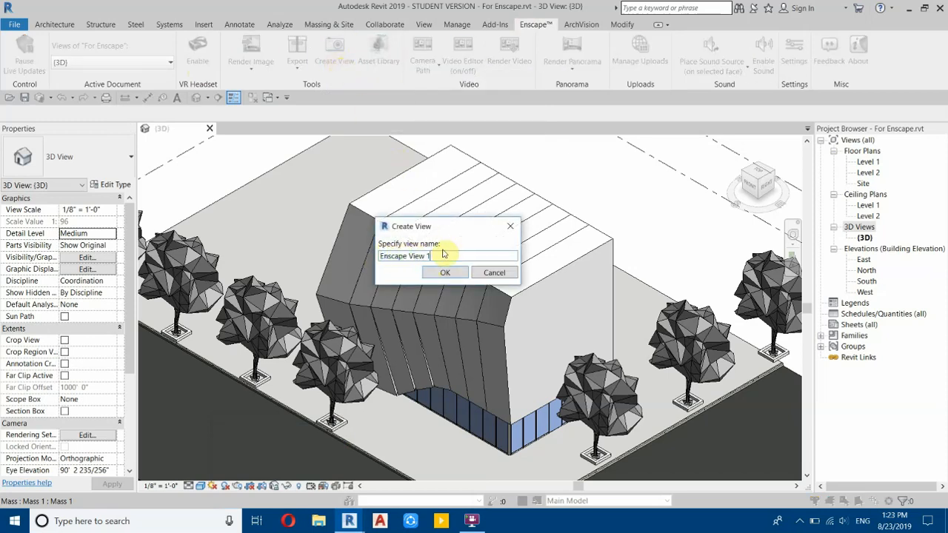
left_click(443, 273)
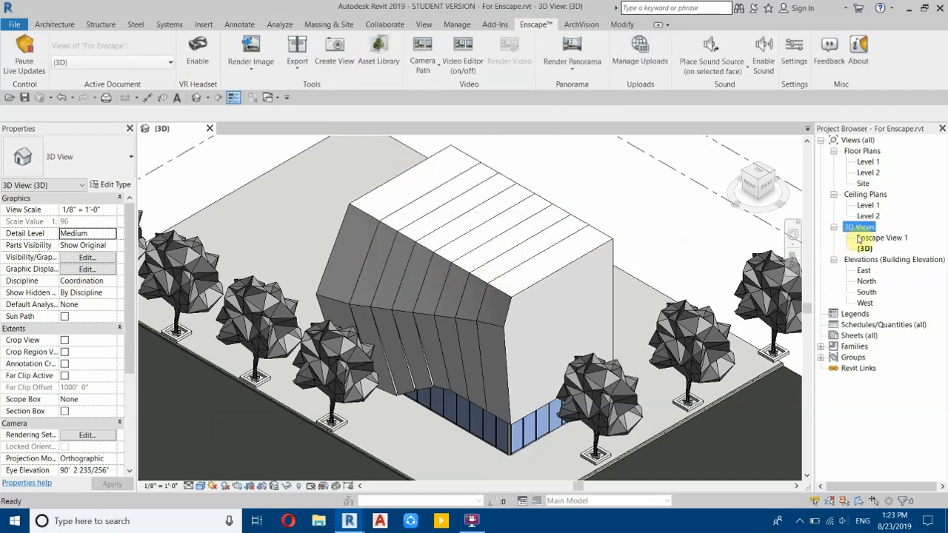
double_click(876, 239)
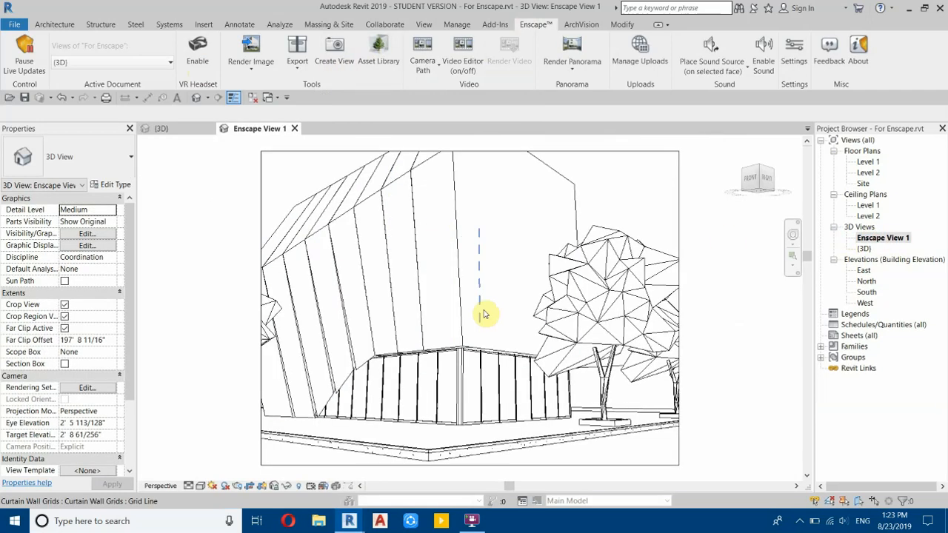
Step: Close the Enscape View 1 view to return to the 3D view, and switch to the Enscape render window
scroll(459, 311, "down", 3)
middle_click_drag(449, 333, 304, 324)
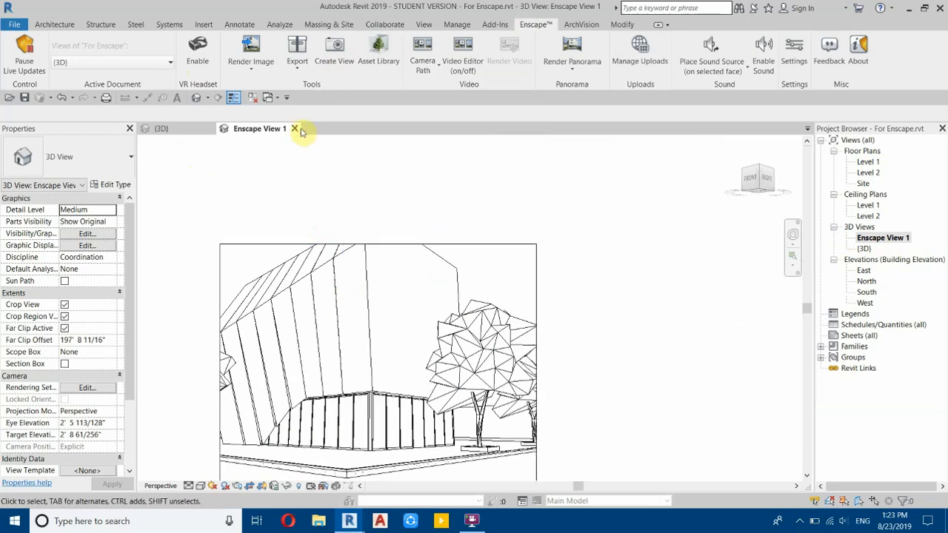
left_click(296, 128)
middle_click_drag(444, 206, 411, 170)
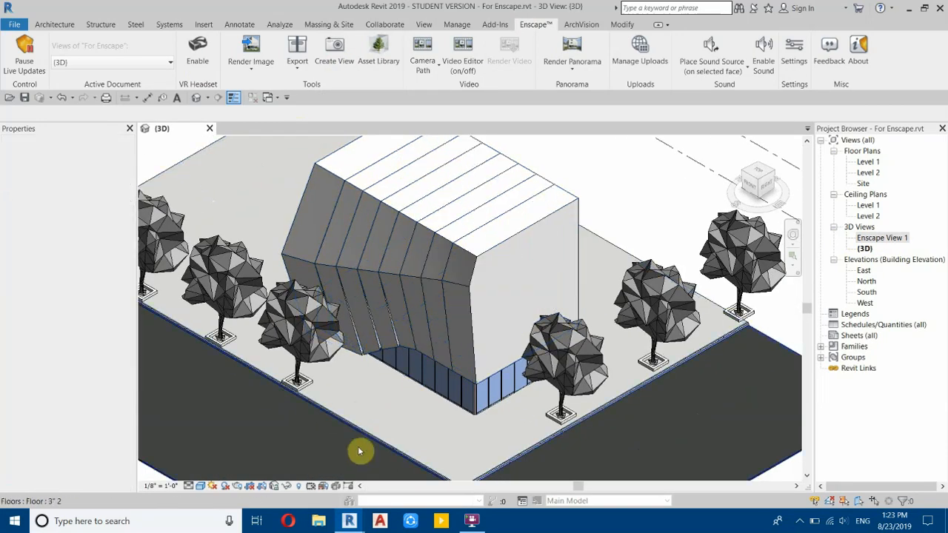
mouse_move(351, 521)
left_click(417, 456)
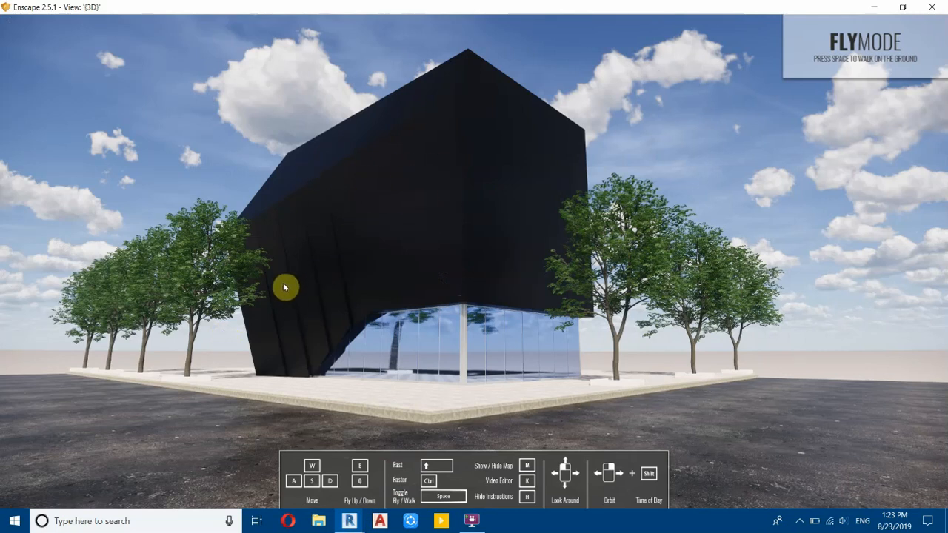
Step: Switch to Revit, open the project materials and select Aluminum(1)
mouse_move(349, 520)
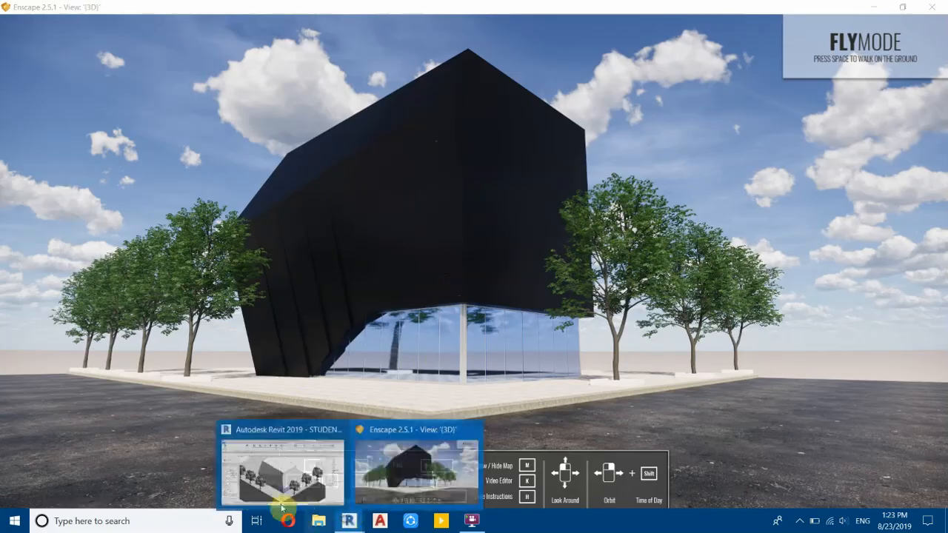
left_click(283, 468)
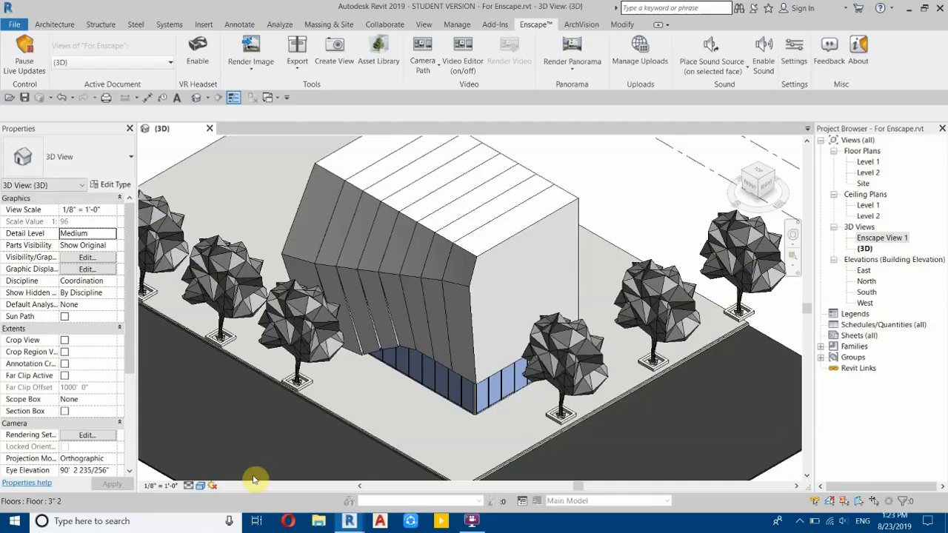
left_click(457, 25)
left_click(51, 64)
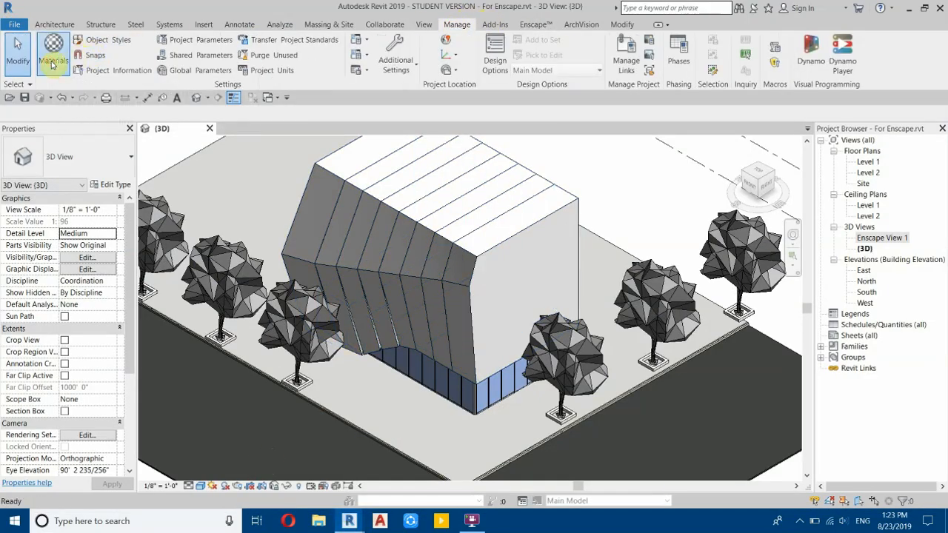
scroll(376, 227, "down", 5)
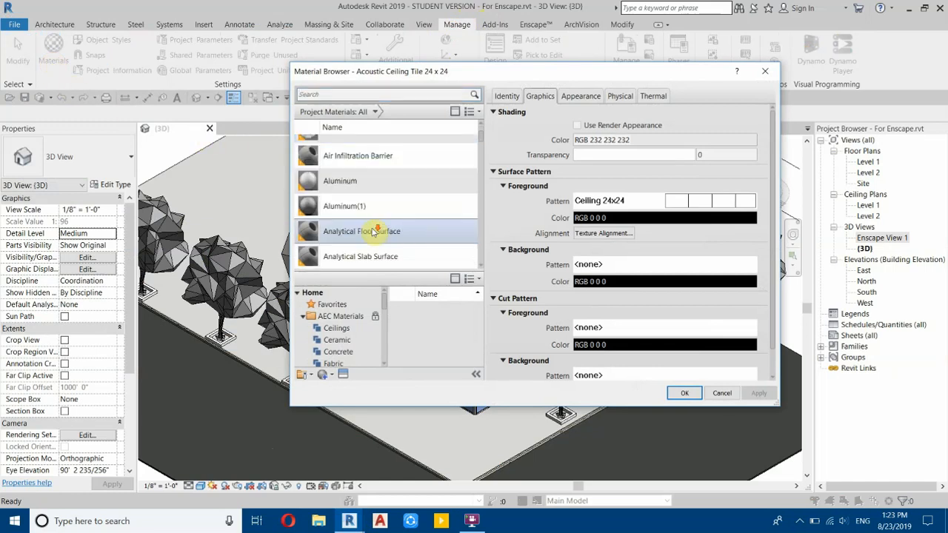
scroll(376, 193, "up", 3)
left_click(331, 207)
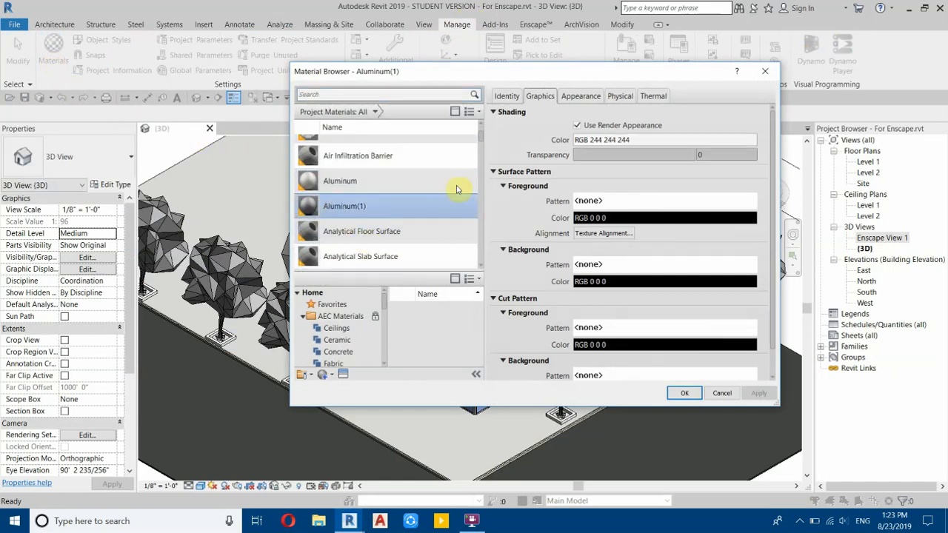
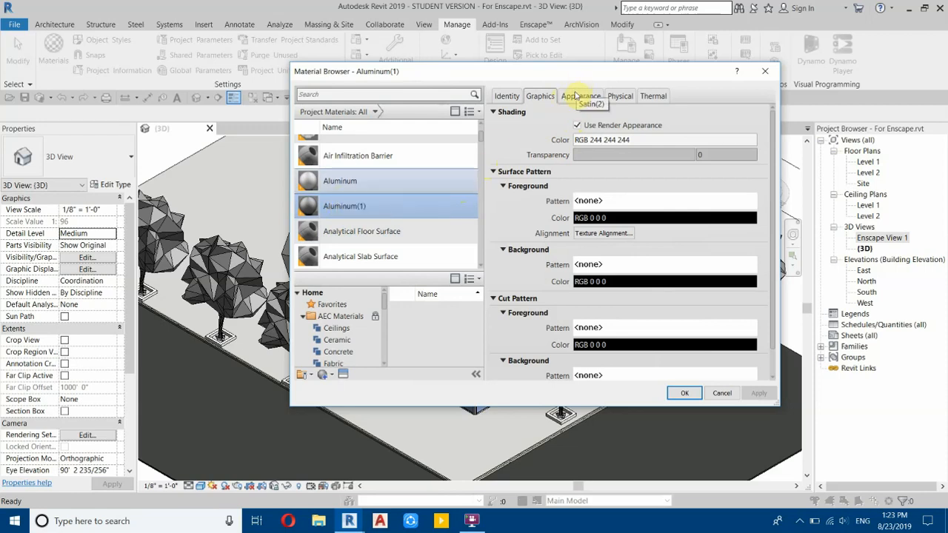
Step: Lighten the tint color in the Aluminum(1) material's appearance to RGB 119 119 119 and accept the material change
left_click(576, 96)
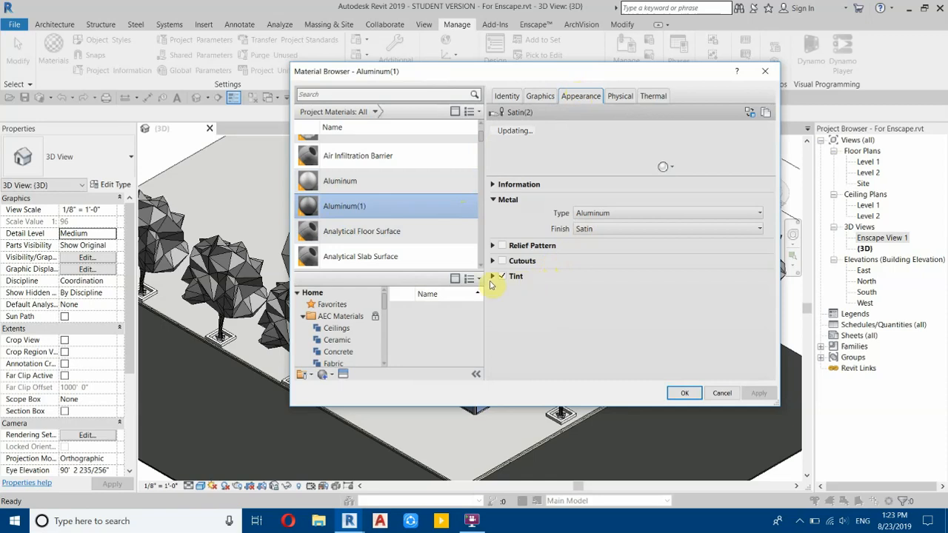
left_click(492, 277)
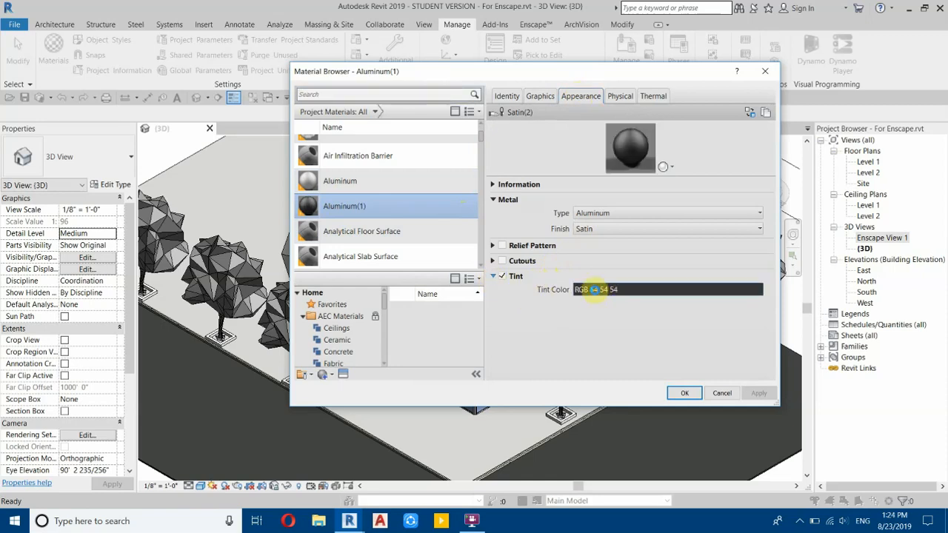
left_click(595, 289)
left_click_drag(667, 236, 664, 208)
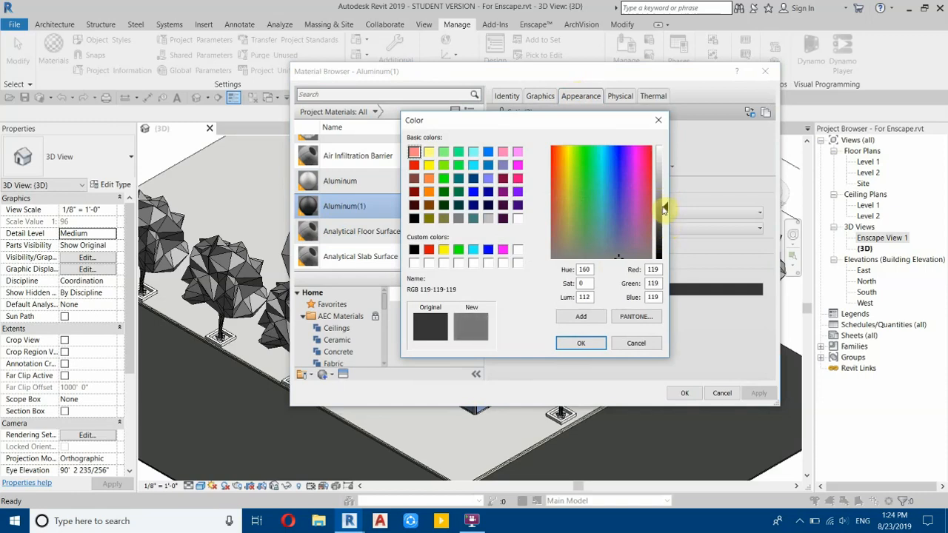
left_click(581, 340)
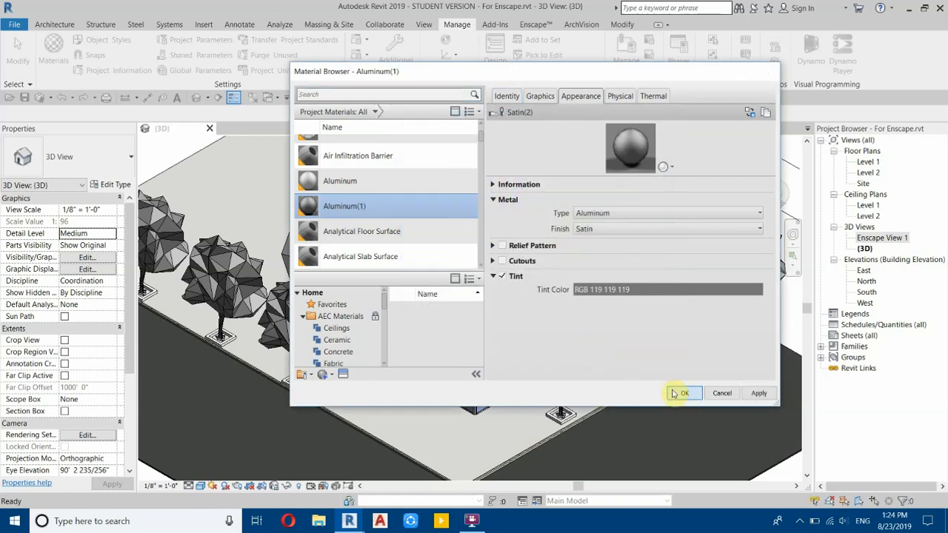
left_click(682, 393)
Step: Switch to the Enscape render window and check how the lighter metal cladding looks on the building
mouse_move(348, 520)
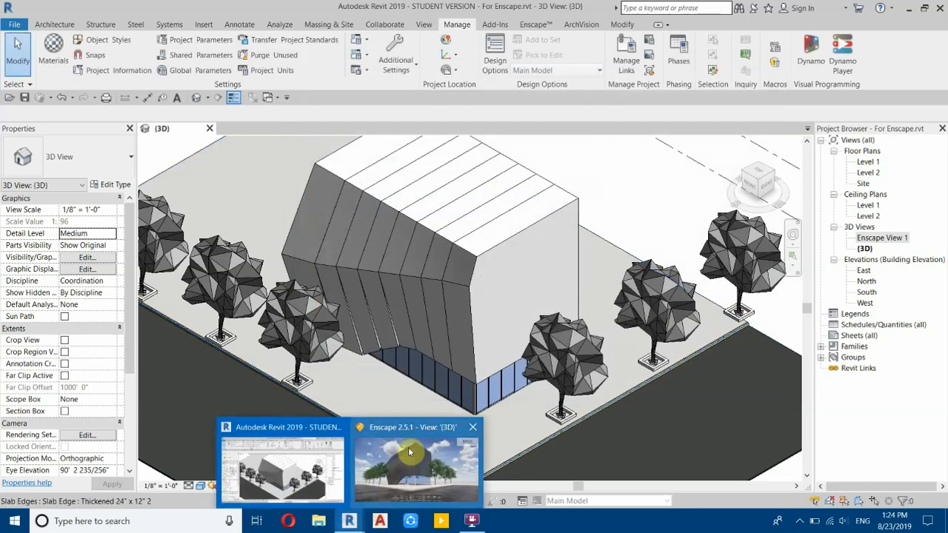
left_click(408, 452)
left_click_drag(352, 320, 455, 465)
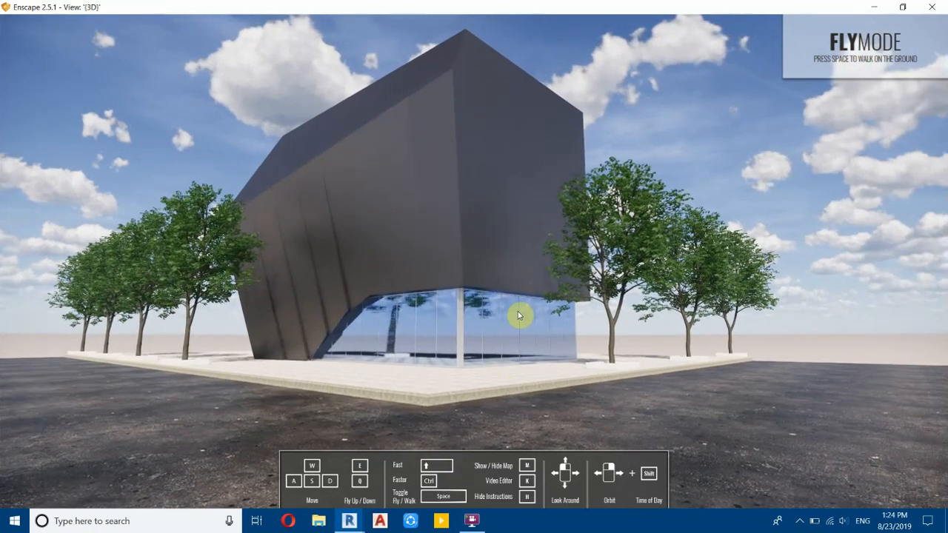
Step: Switch back to Revit and open the Enscape Asset Library
mouse_move(348, 520)
left_click(264, 475)
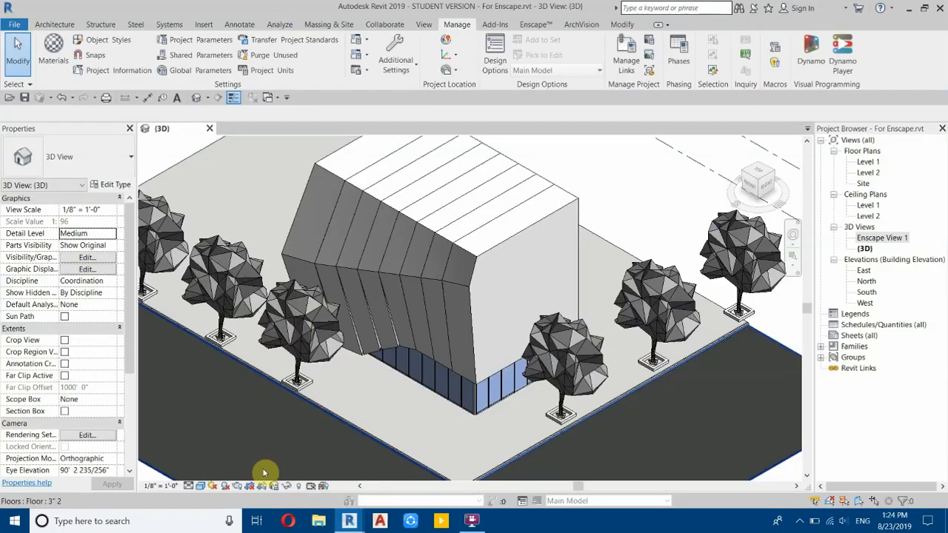
left_click(532, 25)
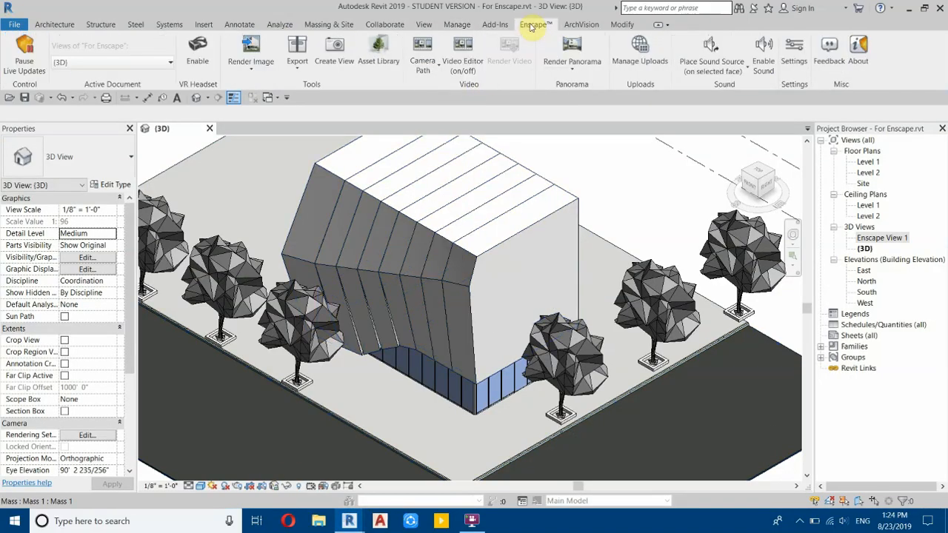
left_click(379, 63)
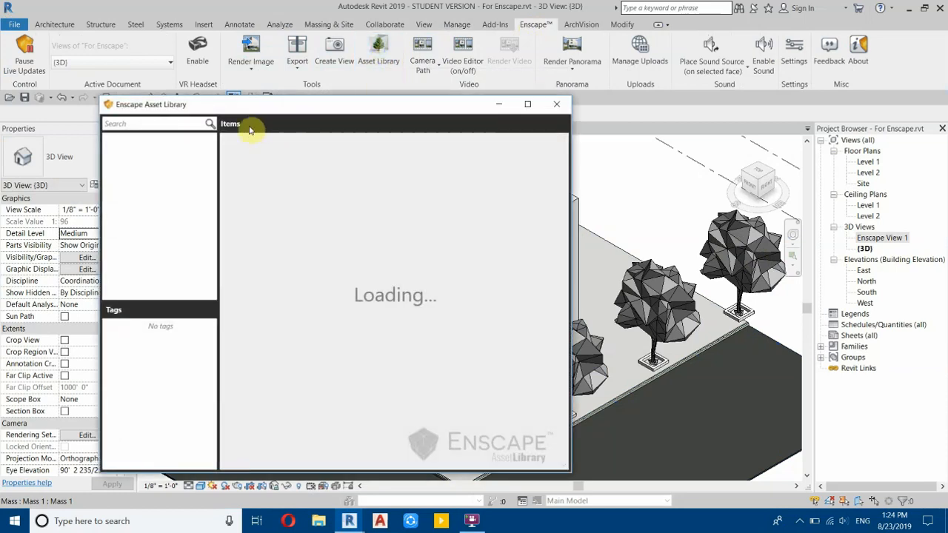
left_click_drag(234, 111, 331, 125)
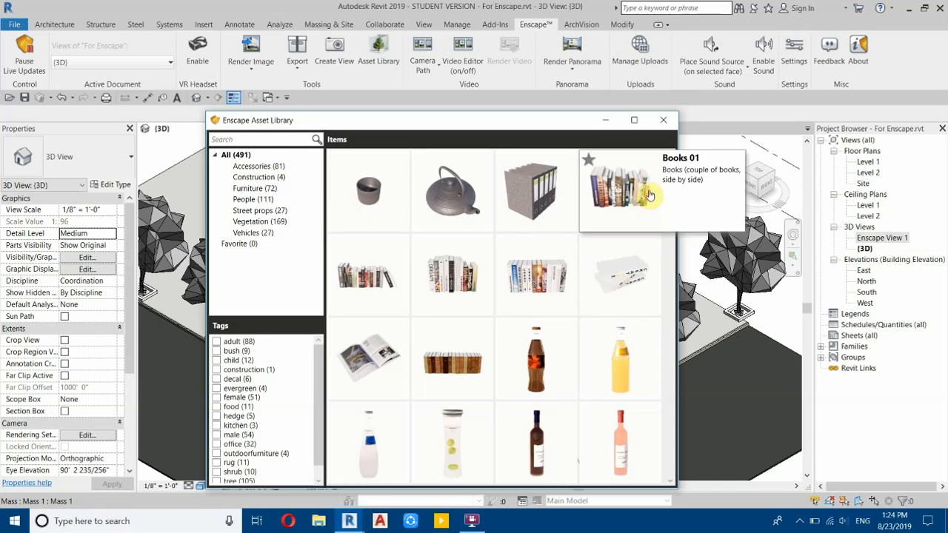
left_click_drag(297, 121, 6, 104)
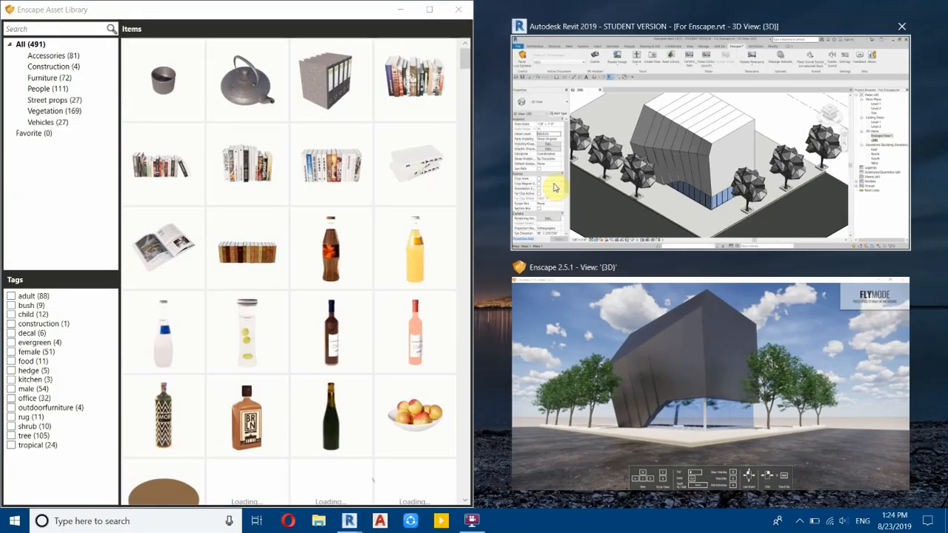
left_click(672, 148)
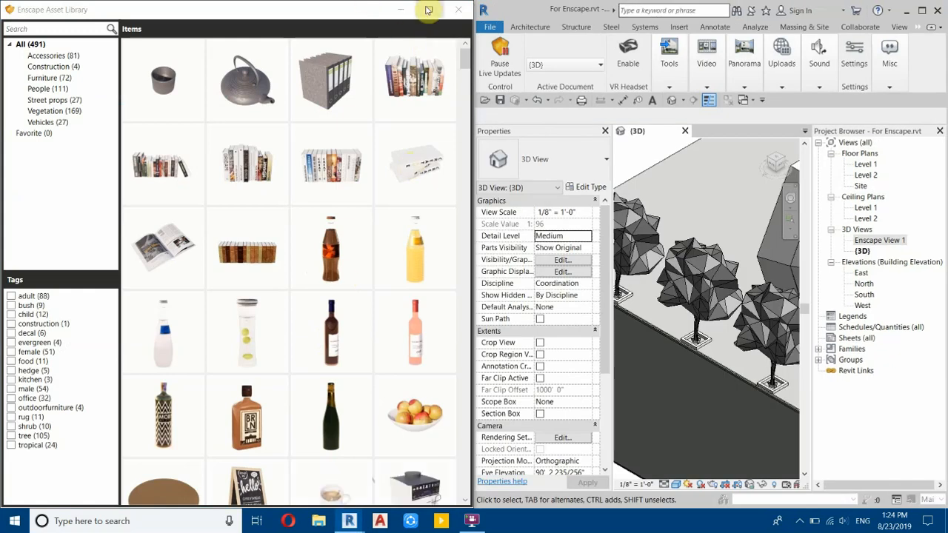
left_click_drag(366, 5, 237, 250)
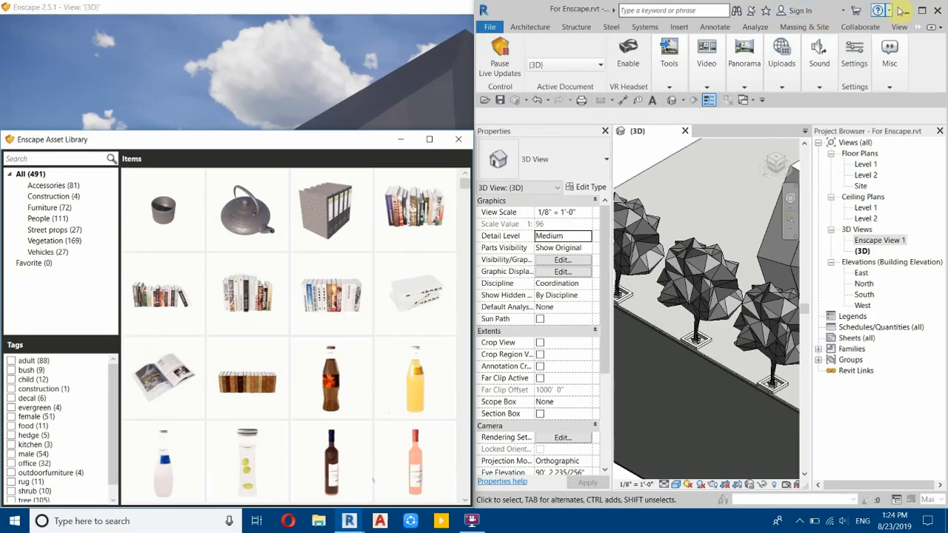
left_click(922, 11)
left_click_drag(318, 166, 227, 237)
Step: Frame the sidewalk corner in the 3D view and show the Street props category in the asset library
middle_click_drag(546, 290, 510, 342)
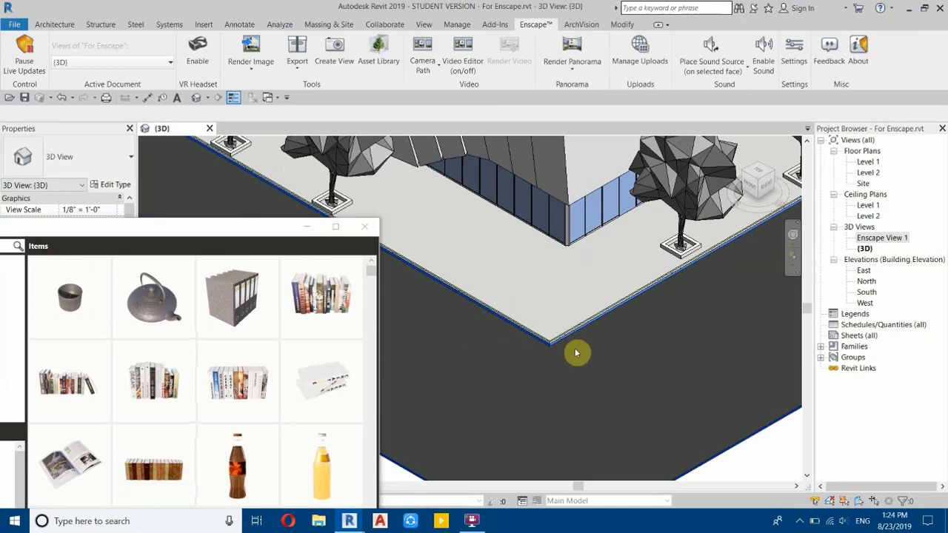
scroll(575, 351, "up", 3)
middle_click_drag(520, 318, 583, 179)
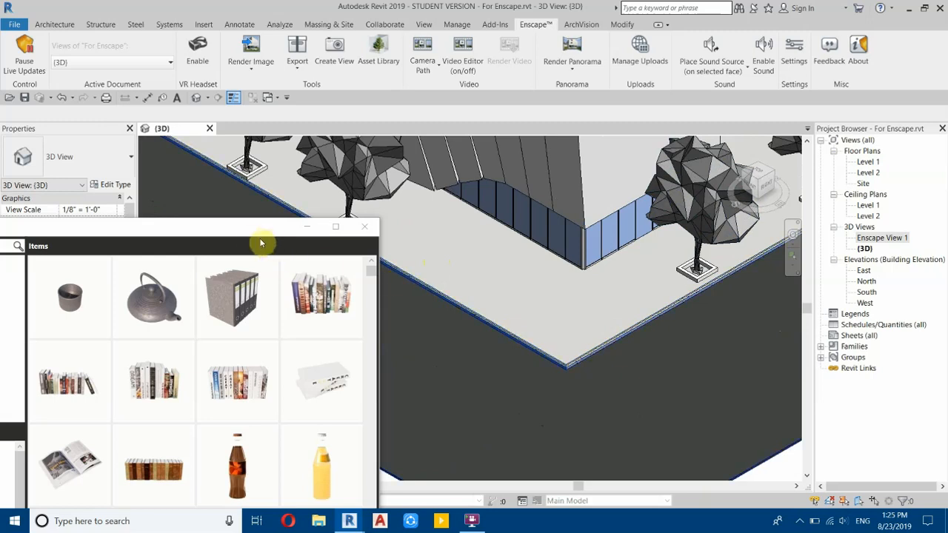
left_click_drag(248, 229, 397, 51)
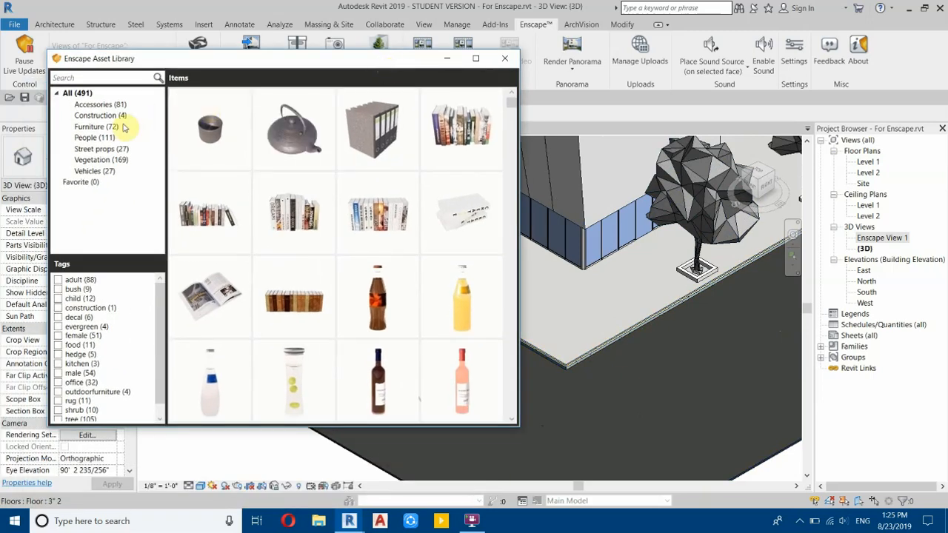
left_click(102, 151)
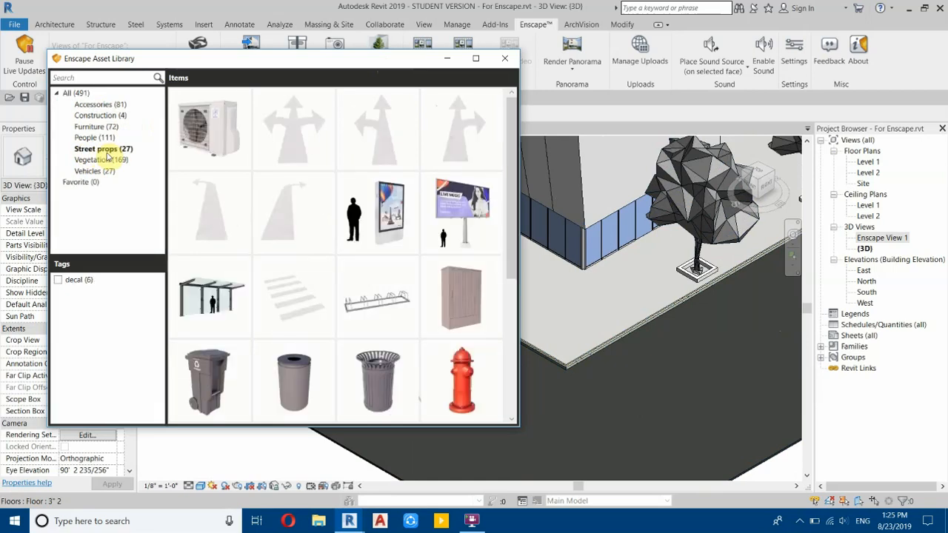
mouse_move(296, 272)
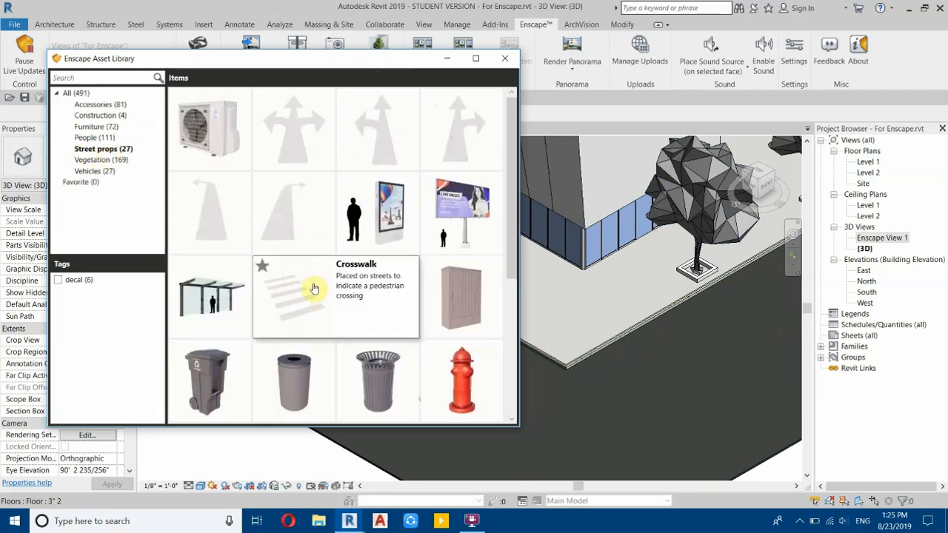
left_click(293, 298)
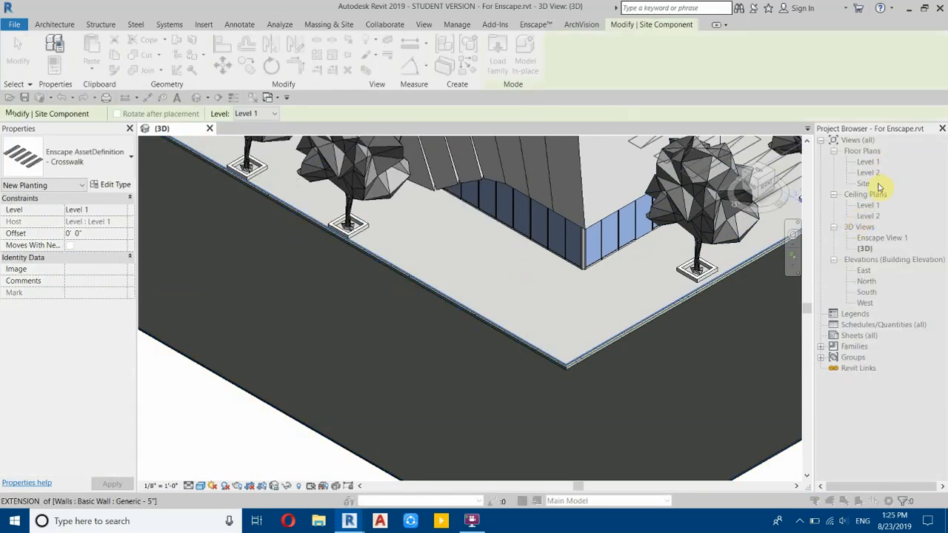
right_click(634, 212)
left_click(639, 215)
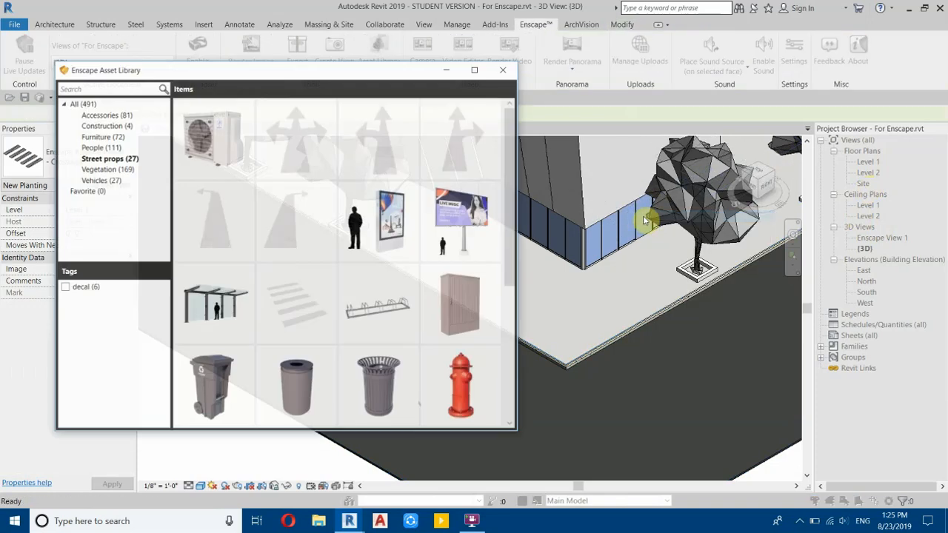
Step: Open the Site floor plan and place a Crosswalk asset on the road just outside the sidewalk's right edge, near its lower corner
double_click(878, 182)
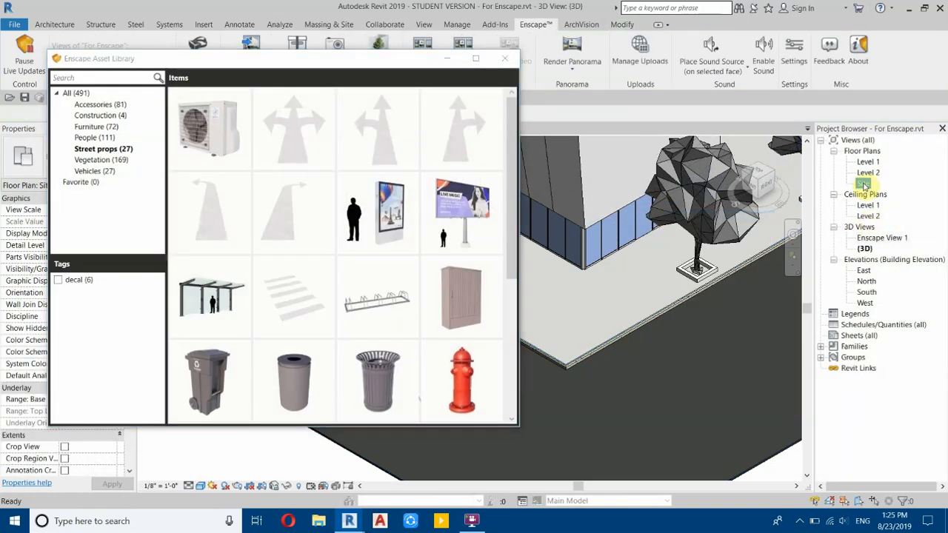
scroll(674, 319, "up", 5)
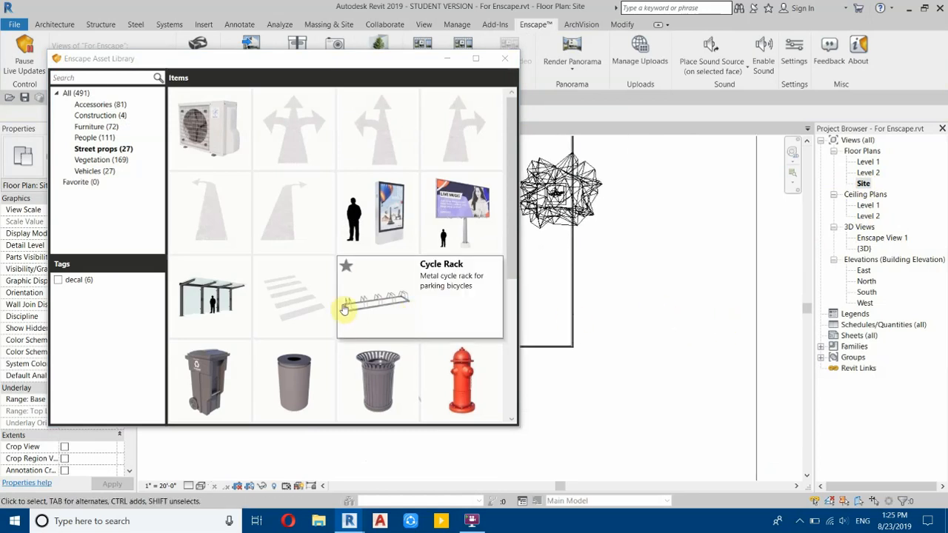
left_click(297, 305)
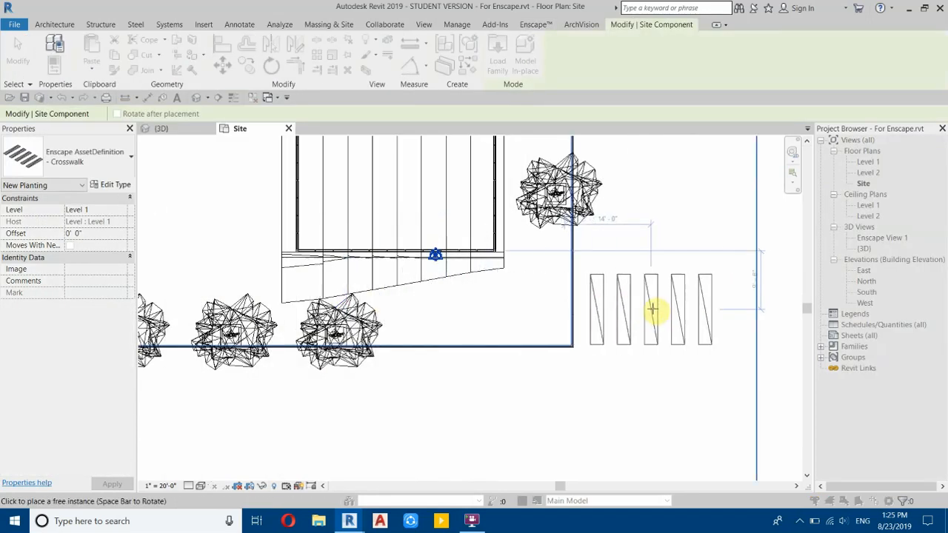
left_click(637, 317)
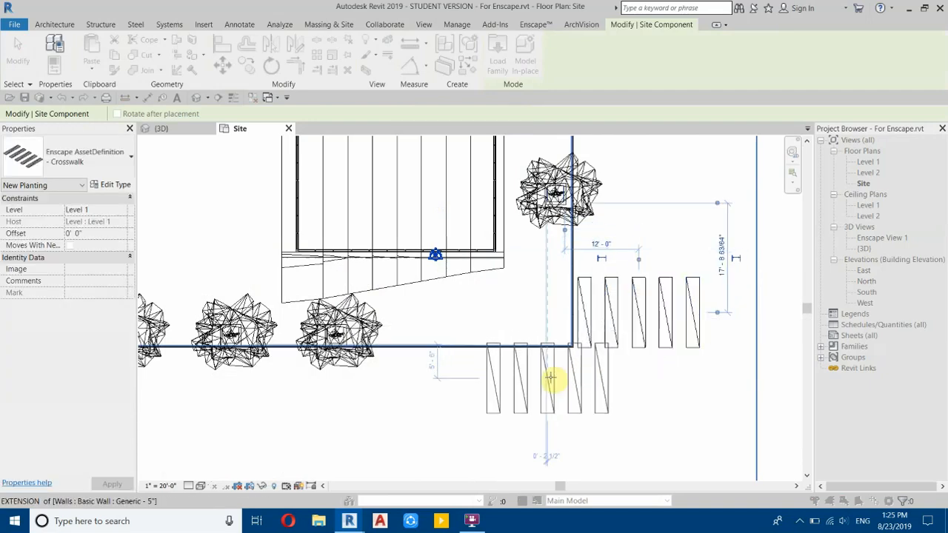
Step: Place a second Crosswalk, rotated 90 degrees, on the road just below the sidewalk's lower edge, near its right corner
key("space")
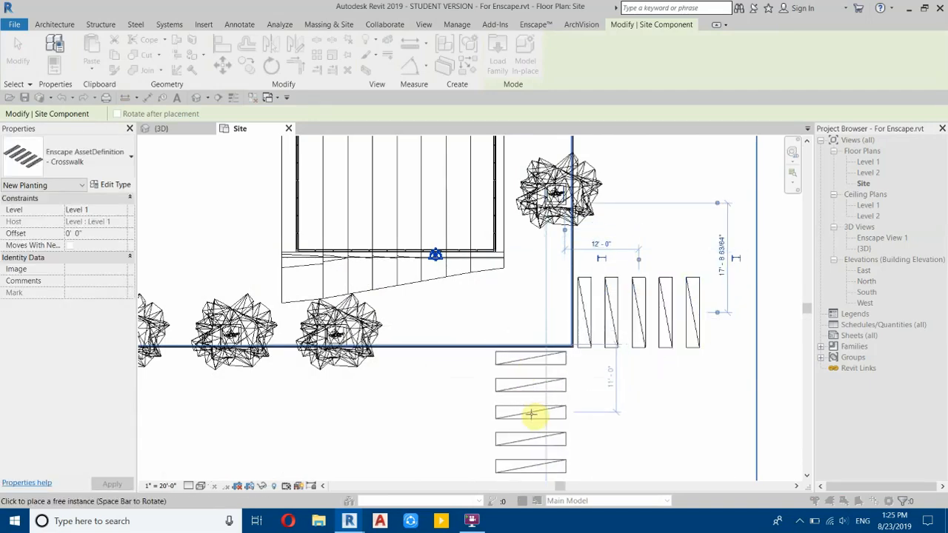
scroll(533, 412, "up", 4)
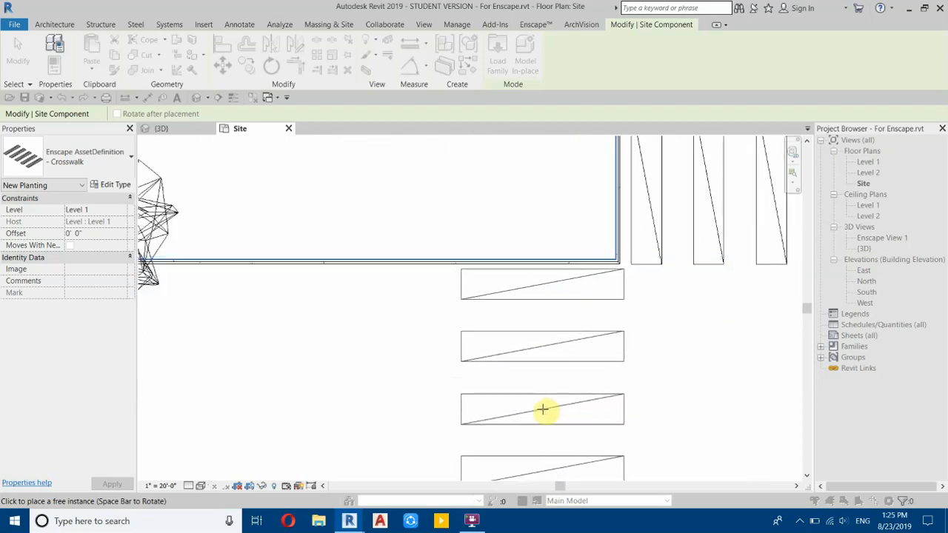
scroll(540, 417, "down", 3)
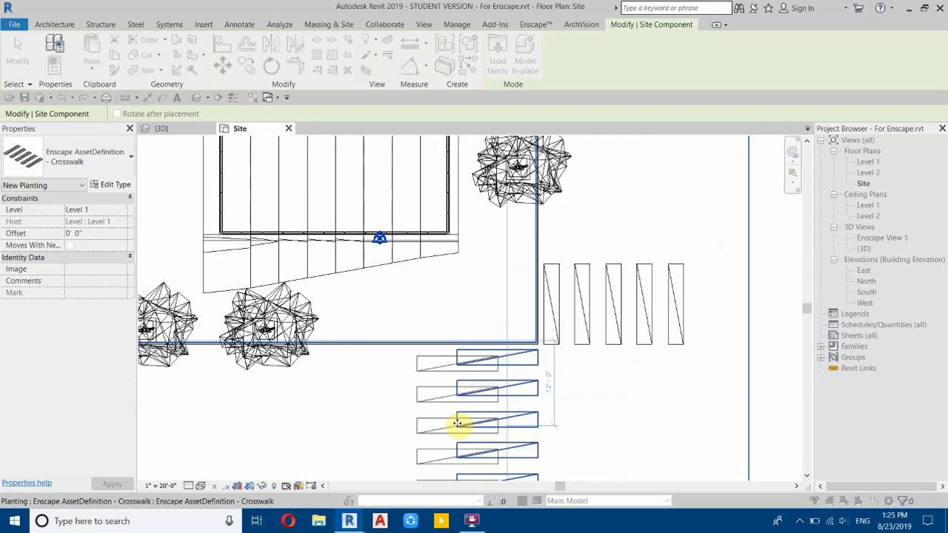
scroll(521, 359, "down", 2)
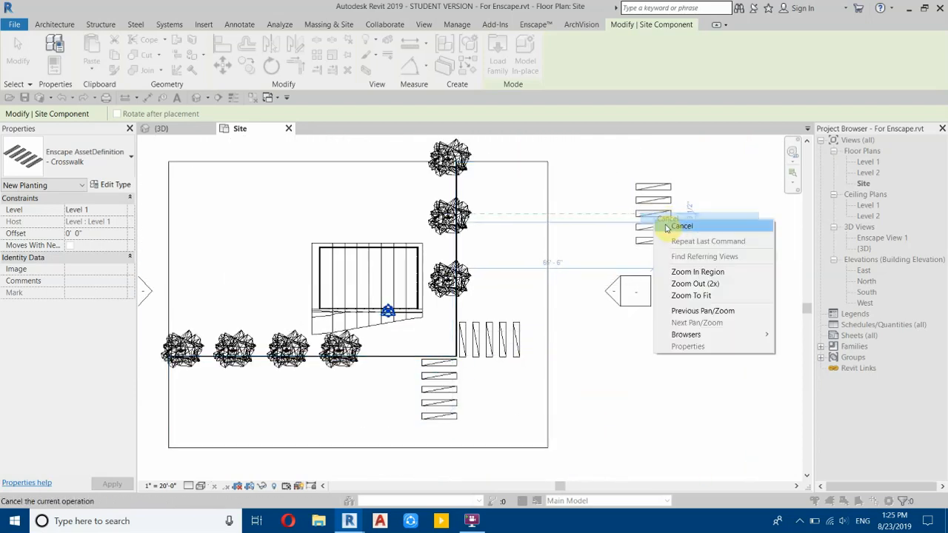
key("Escape")
Step: Check both crosswalks at the street corner in the Enscape render window and return to Revit
mouse_move(344, 528)
left_click(394, 450)
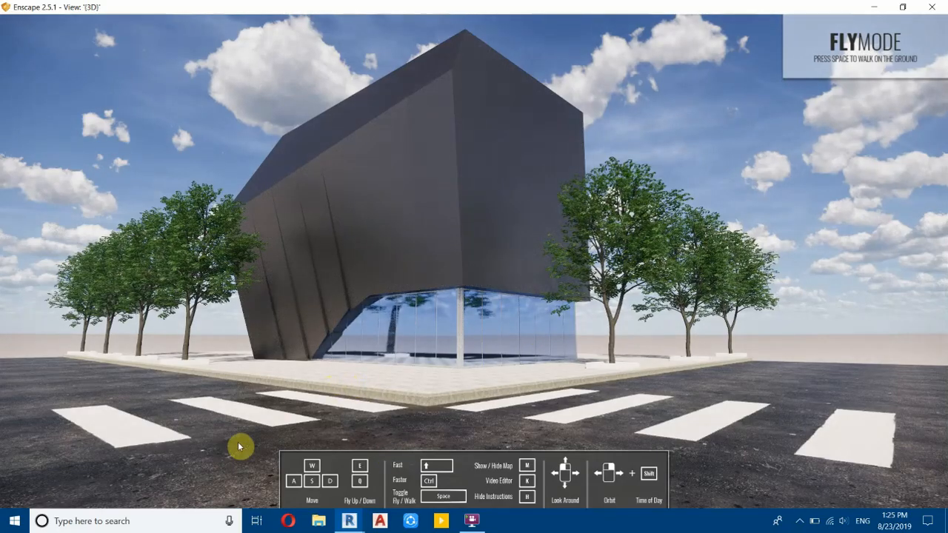
mouse_move(348, 522)
left_click(255, 467)
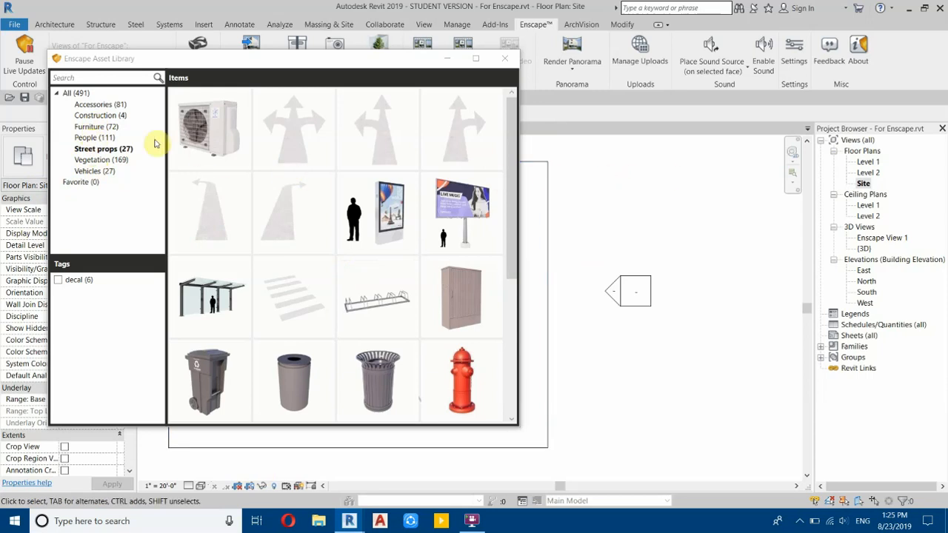
Step: Place the walking man-and-child asset from the People category on the first stripe of the crosswalk below the sidewalk
left_click(96, 138)
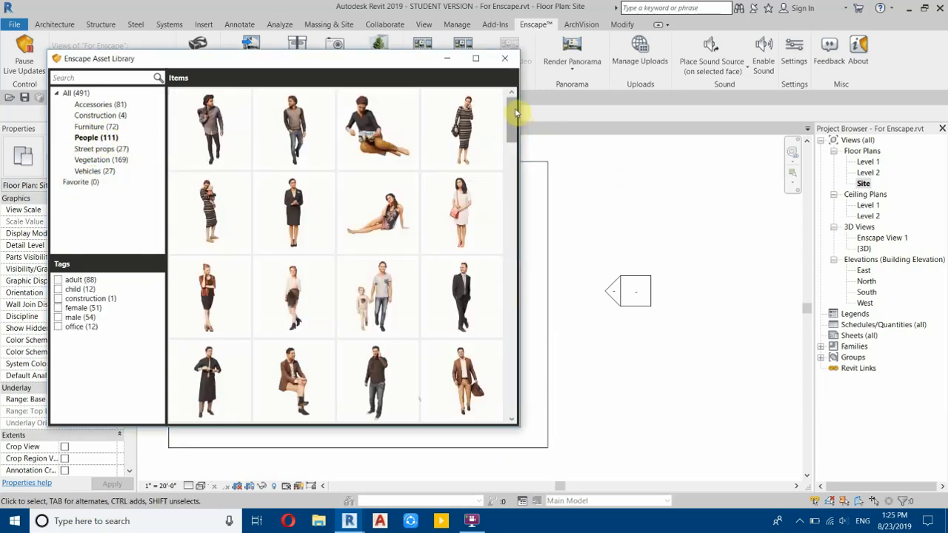
left_click_drag(514, 113, 509, 134)
scroll(508, 131, "down", 1)
scroll(378, 137, "up", 1)
left_click(379, 134)
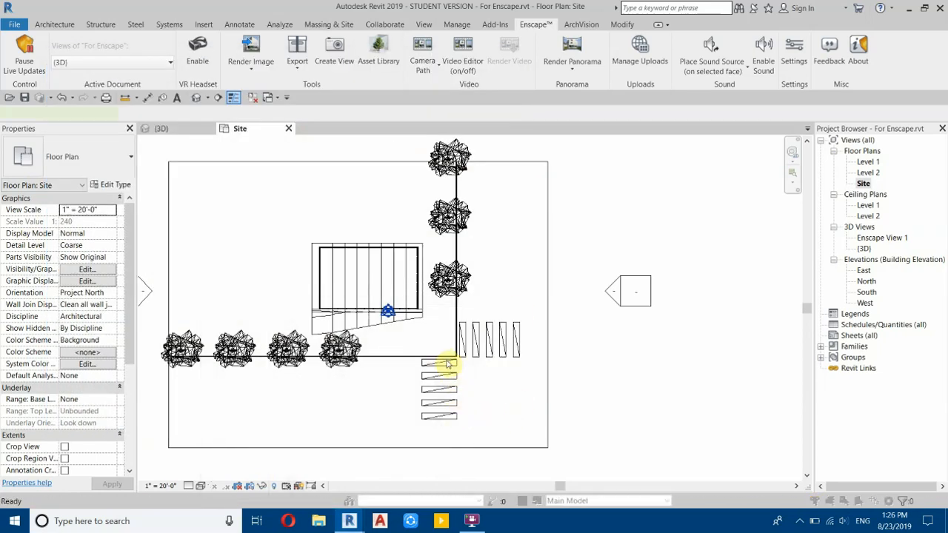
scroll(445, 361, "up", 8)
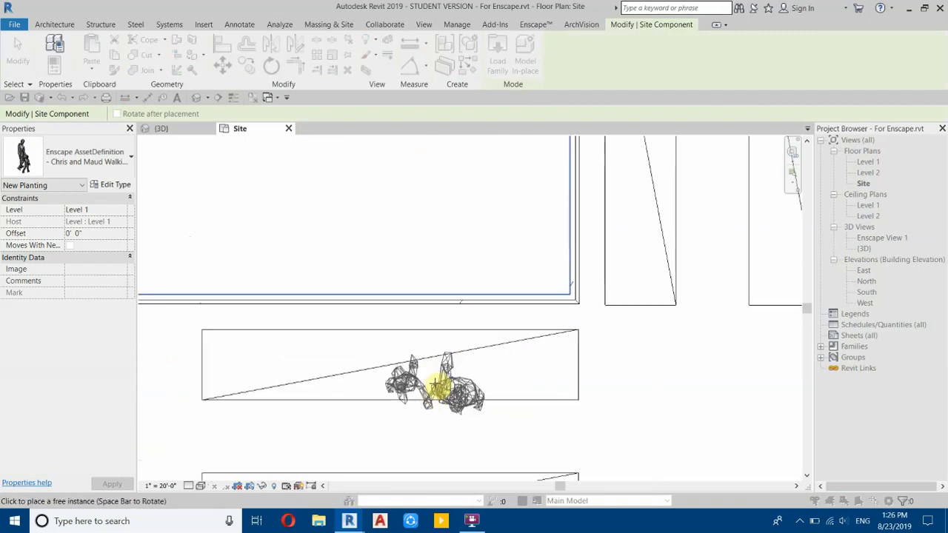
left_click(438, 368)
scroll(351, 407, "down", 4)
right_click(501, 236)
left_click(505, 238)
right_click(518, 204)
left_click(523, 208)
Step: Place a walking man in a dark jacket from the People category on the second stripe of the right-hand crosswalk
left_click_drag(511, 148, 492, 421)
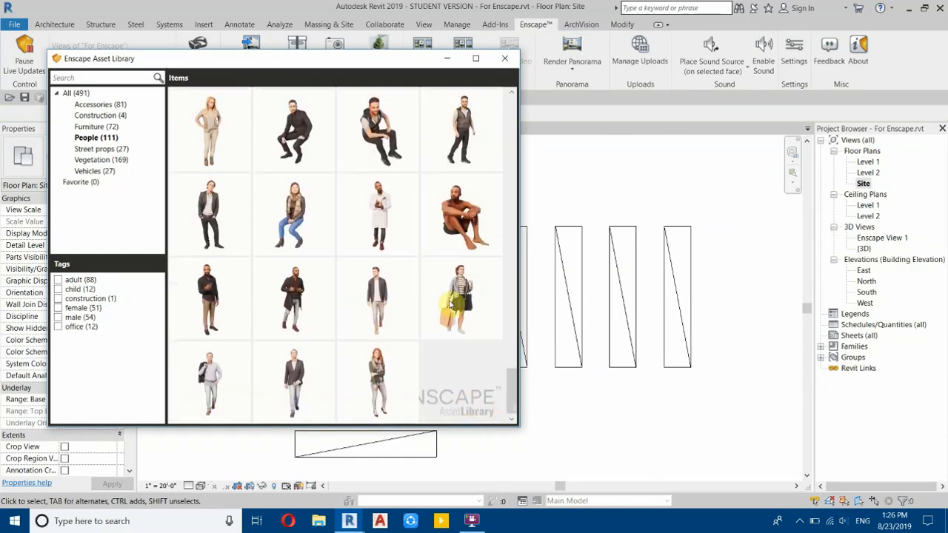
left_click(364, 289)
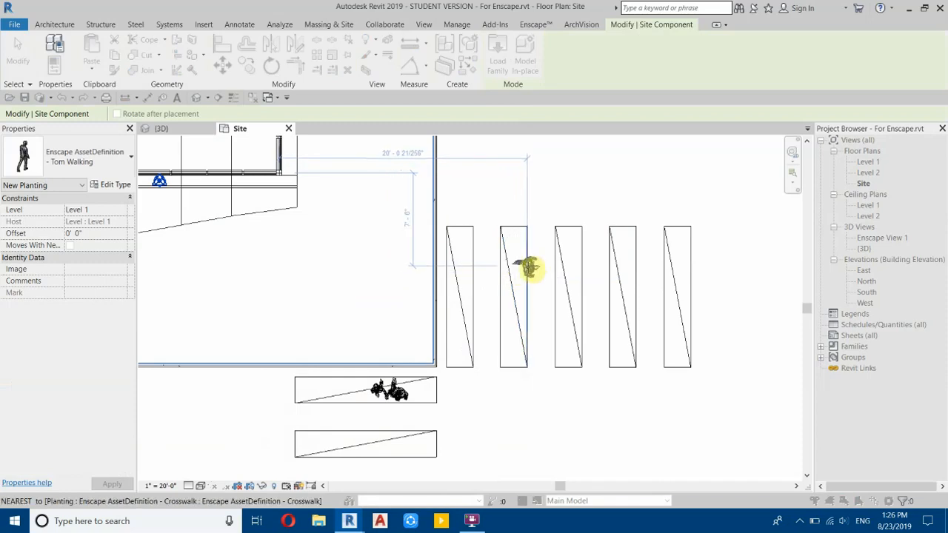
scroll(582, 277, "down", 3)
right_click(527, 265)
left_click(541, 265)
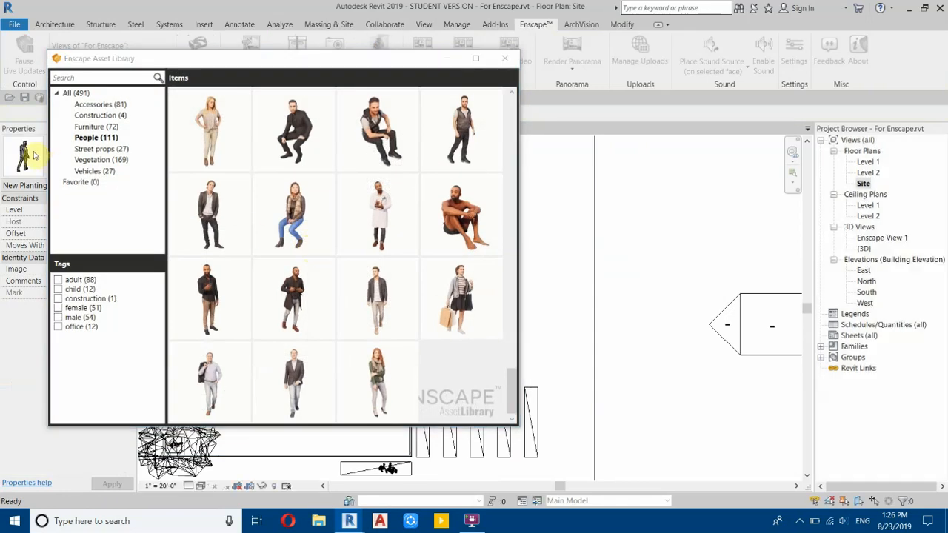
Step: Place Car 15 from the Vehicles category on the right-hand road, beside the tree just above the crosswalk
left_click(89, 172)
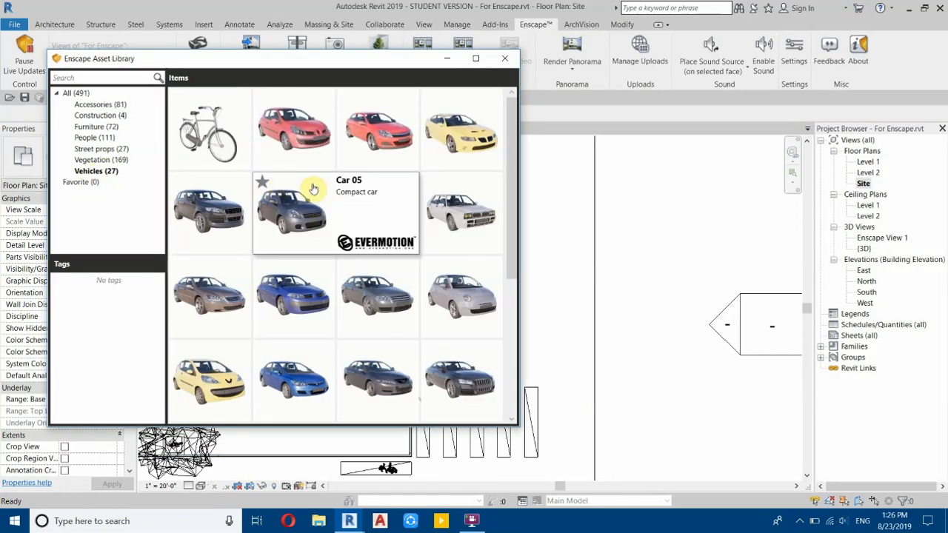
left_click(462, 373)
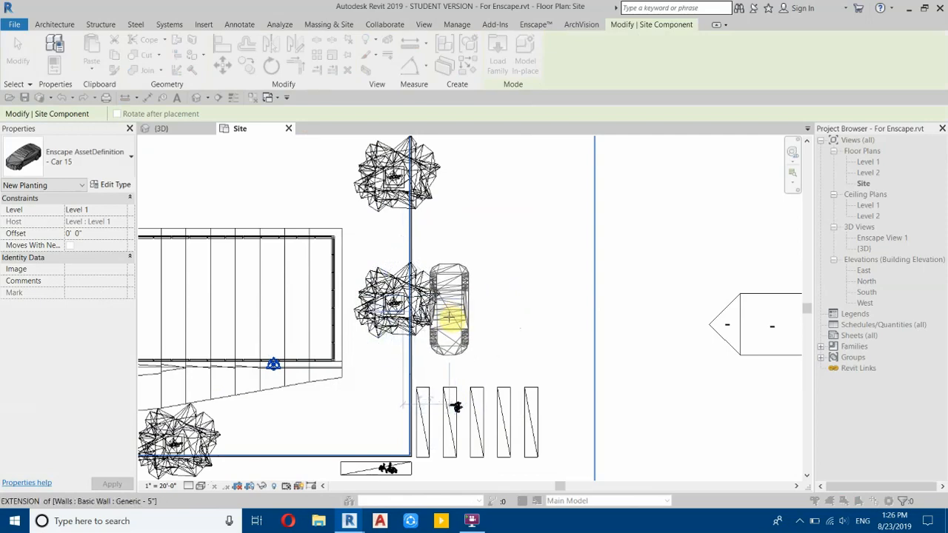
left_click(449, 317)
scroll(582, 296, "down", 3)
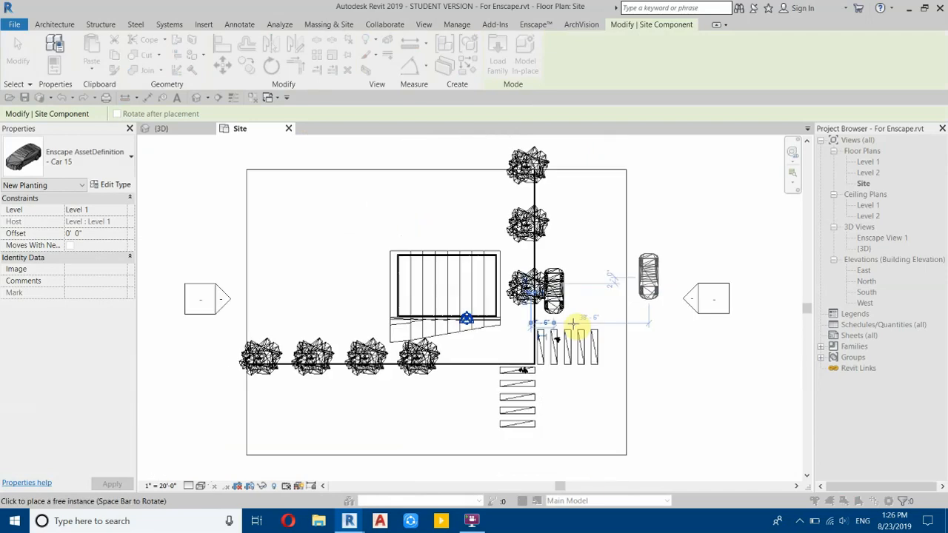
scroll(519, 348, "up", 3)
scroll(491, 244, "up", 2)
right_click(491, 248)
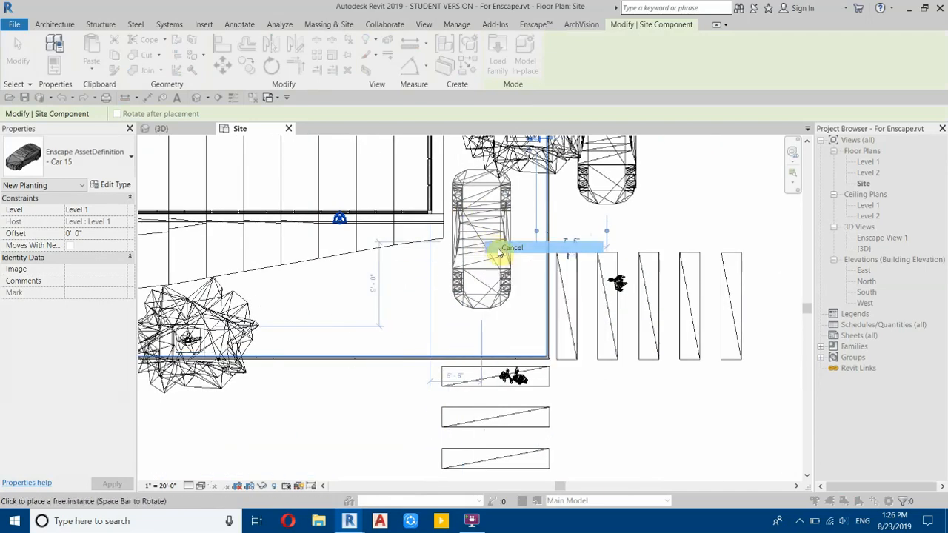
left_click(497, 250)
Step: Place the Car 23 sports car, rotated parallel to the lower sidewalk edge, on the road below the third and fourth trees
scroll(358, 322, "down", 3)
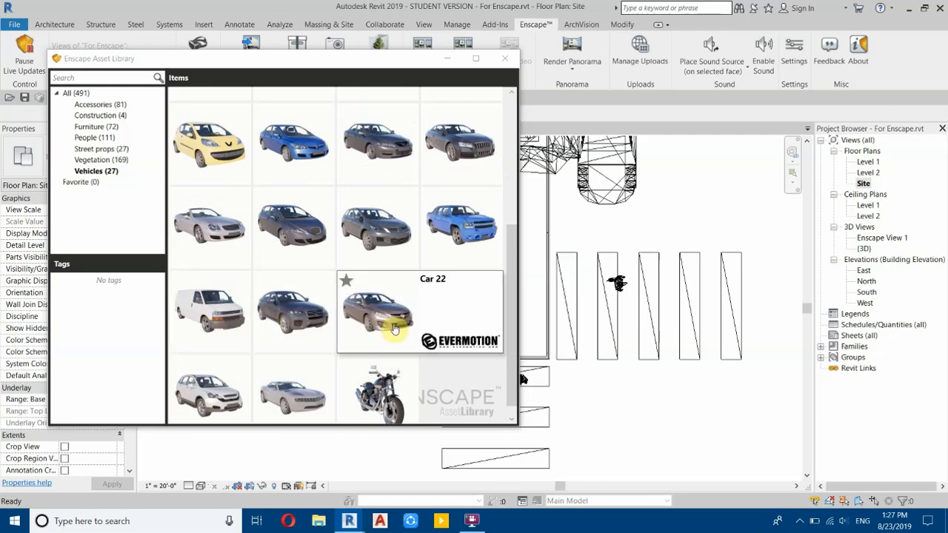
left_click(456, 322)
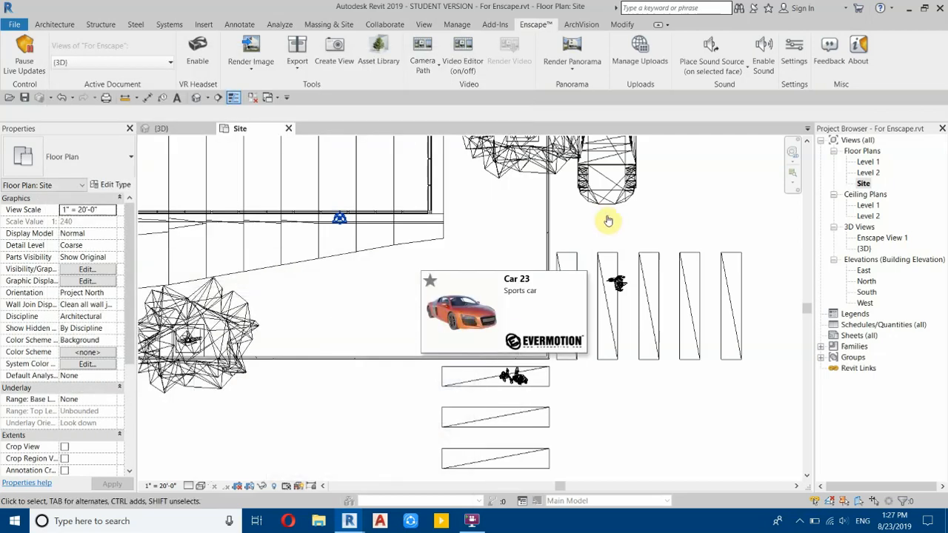
scroll(256, 358, "down", 3)
middle_click_drag(222, 363, 362, 310)
key("space")
scroll(458, 280, "up", 3)
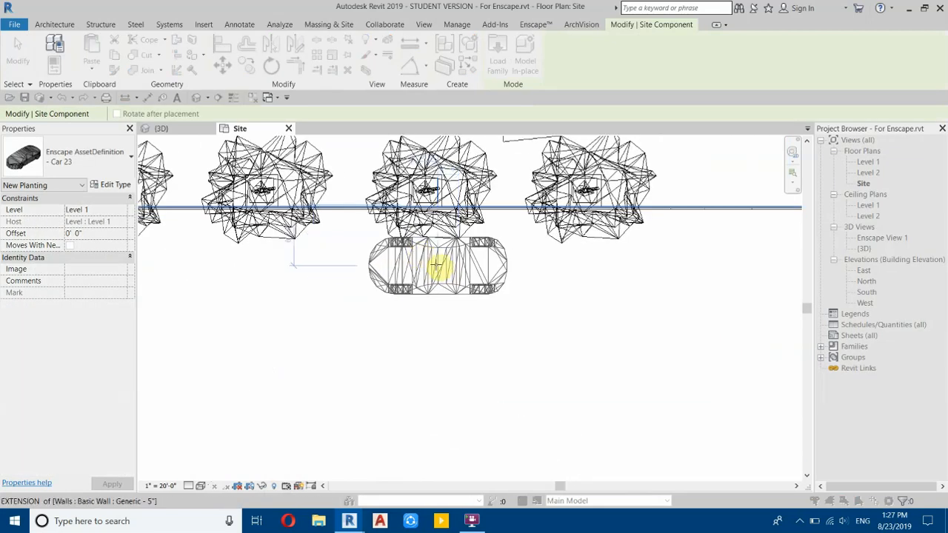
scroll(437, 266, "down", 2)
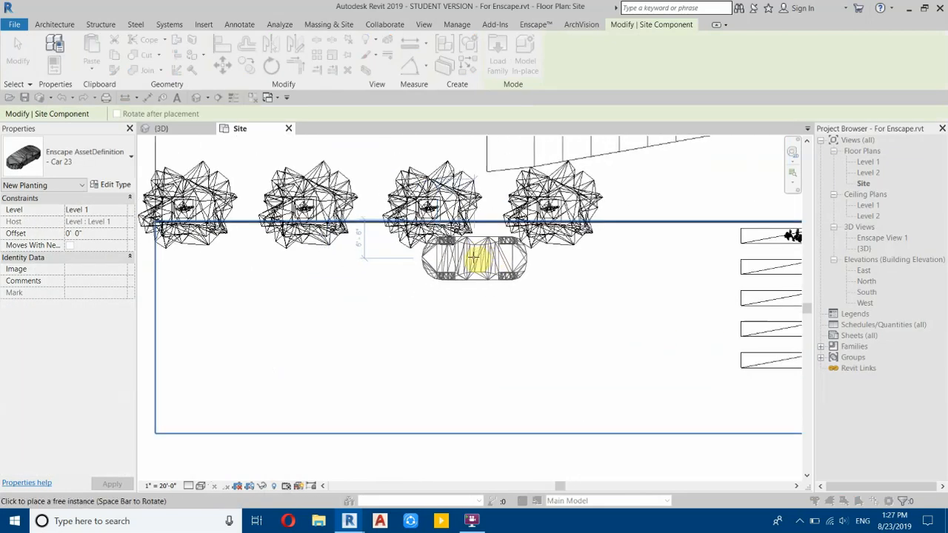
left_click(474, 260)
right_click(315, 307)
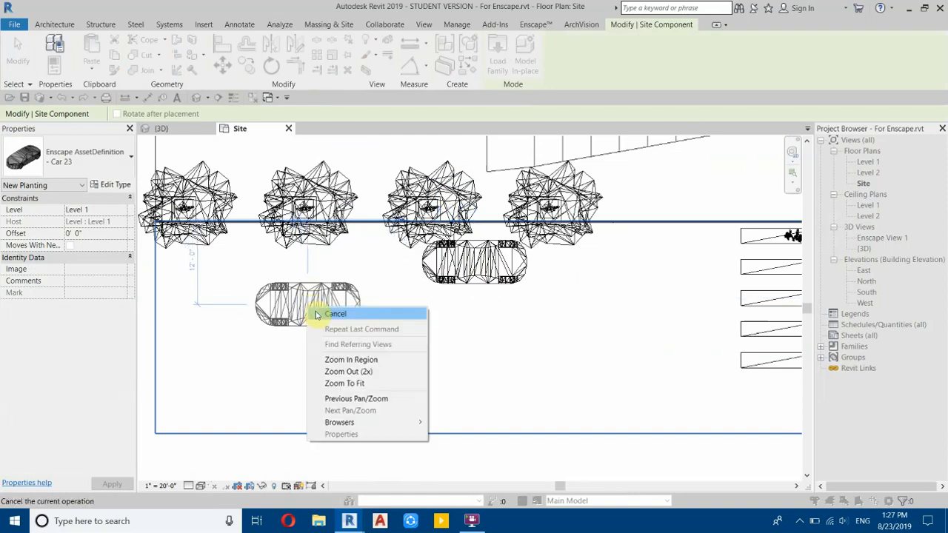
left_click(325, 312)
Step: Switch to the Enscape render window and inspect the people, cars, building facade and sidewalk paving up close
left_click(351, 521)
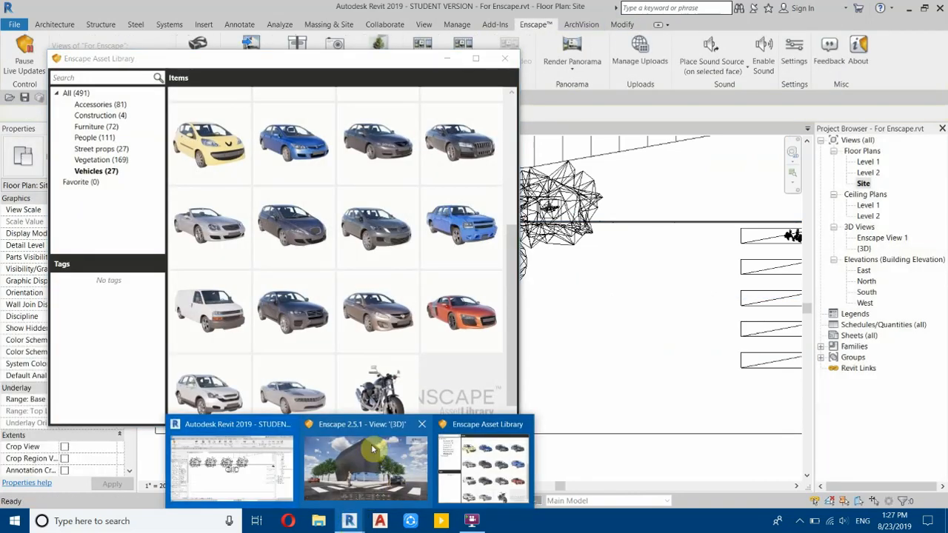
left_click(373, 449)
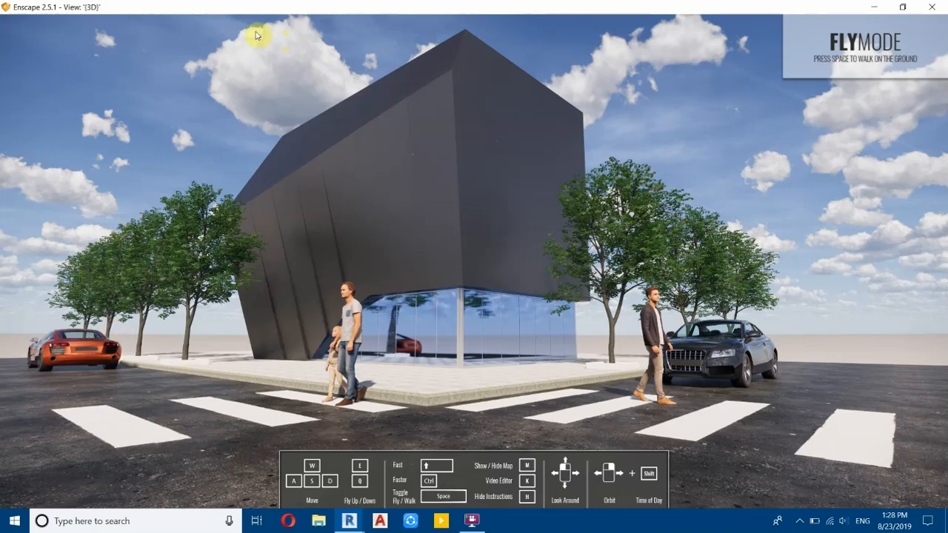
key("w")
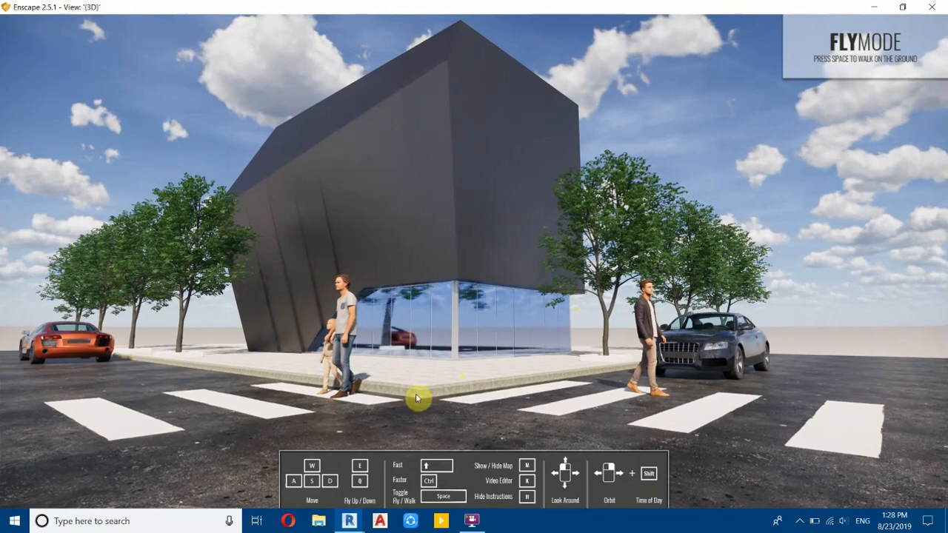
key("w")
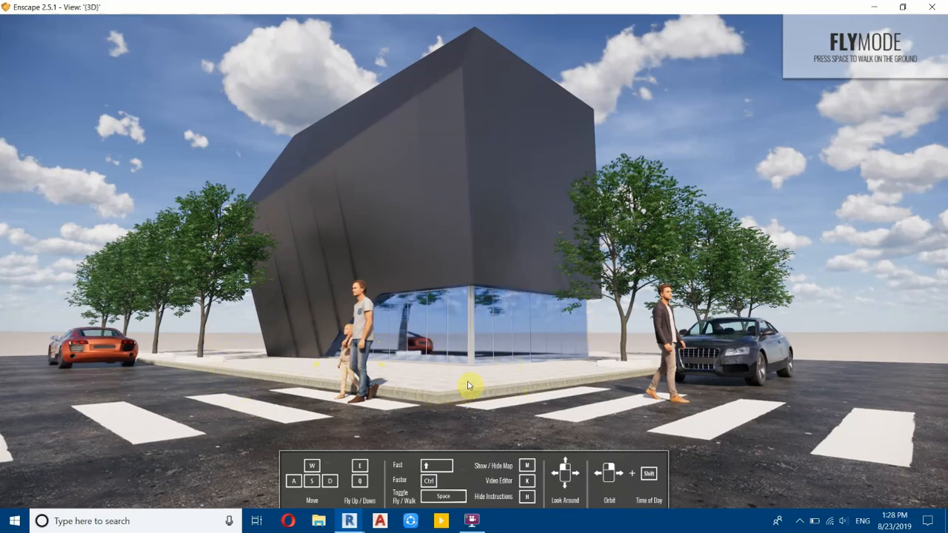
scroll(443, 392, "up", 3)
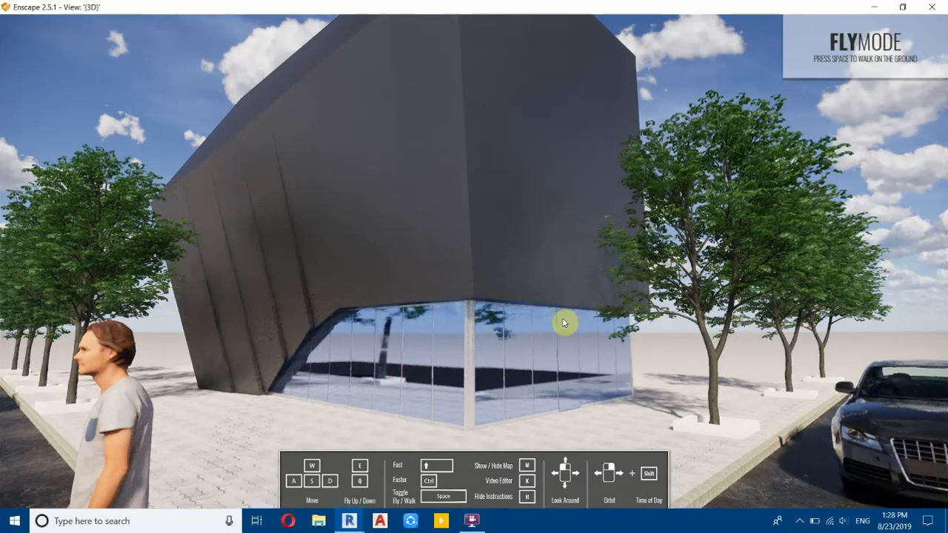
scroll(555, 230, "up", 5)
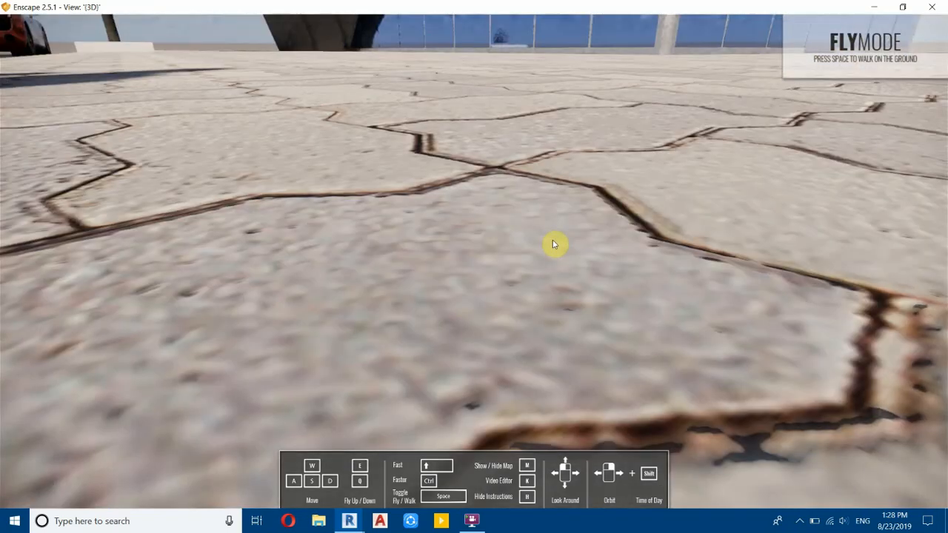
scroll(531, 247, "down", 5)
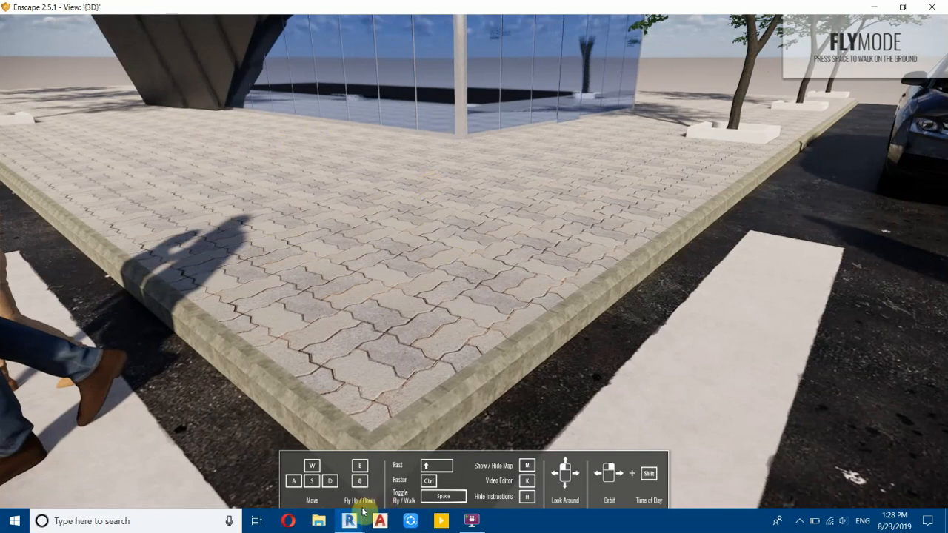
Step: Return to Revit, move the asset library aside and set Enscape's active view to Enscape View 1
mouse_move(346, 520)
left_click(262, 457)
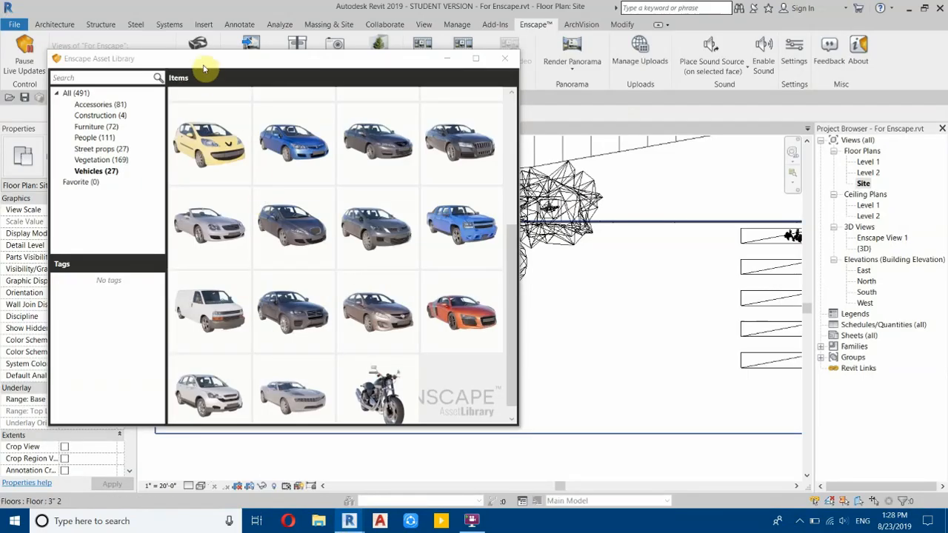
left_click_drag(204, 67, 127, 280)
left_click(81, 63)
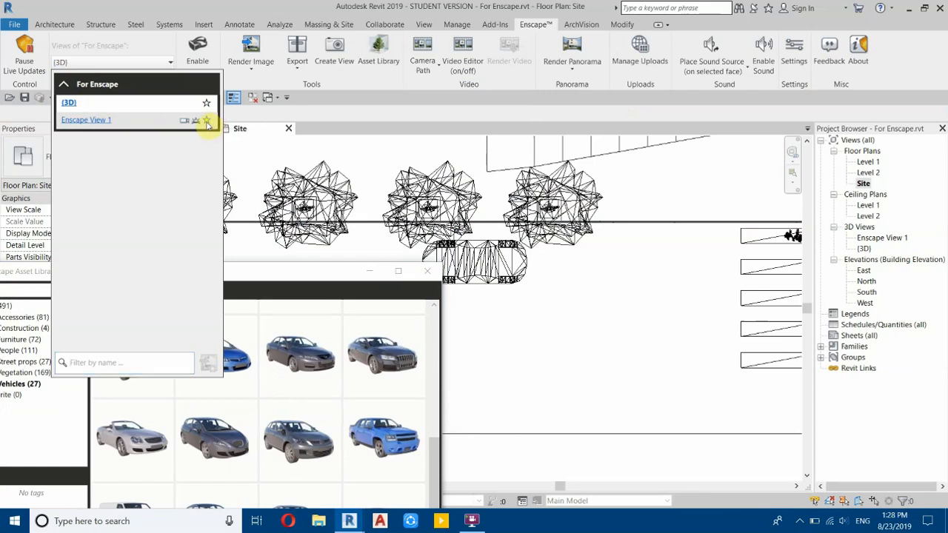
left_click(86, 125)
Step: In the Enscape window, look away from the building, recall the saved Enscape View 1 and return to Revit
mouse_move(349, 520)
left_click(364, 474)
left_click(942, 175)
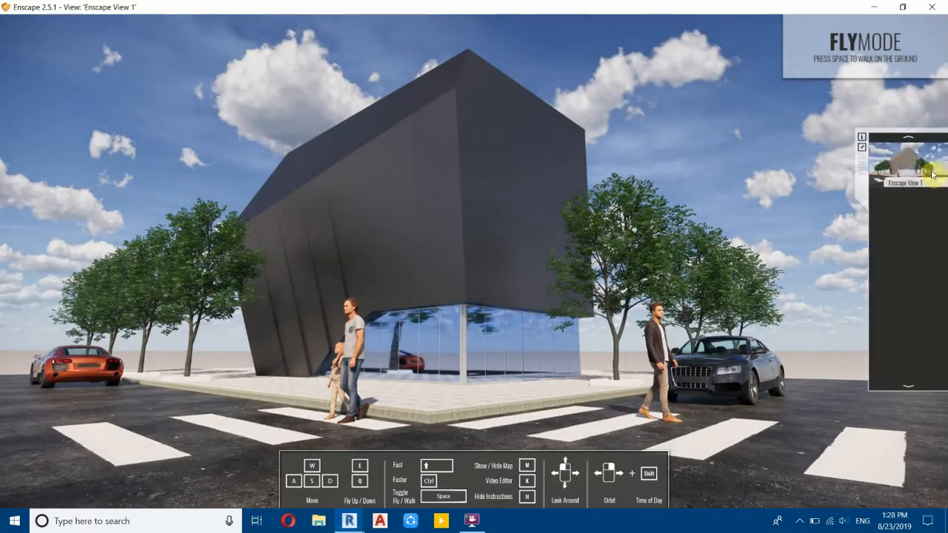
left_click_drag(770, 189, 669, 254)
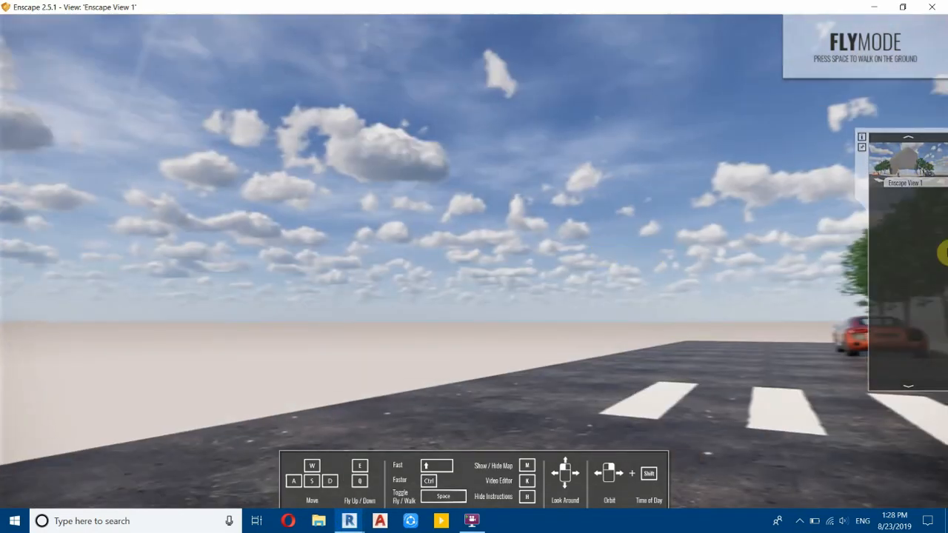
left_click(918, 164)
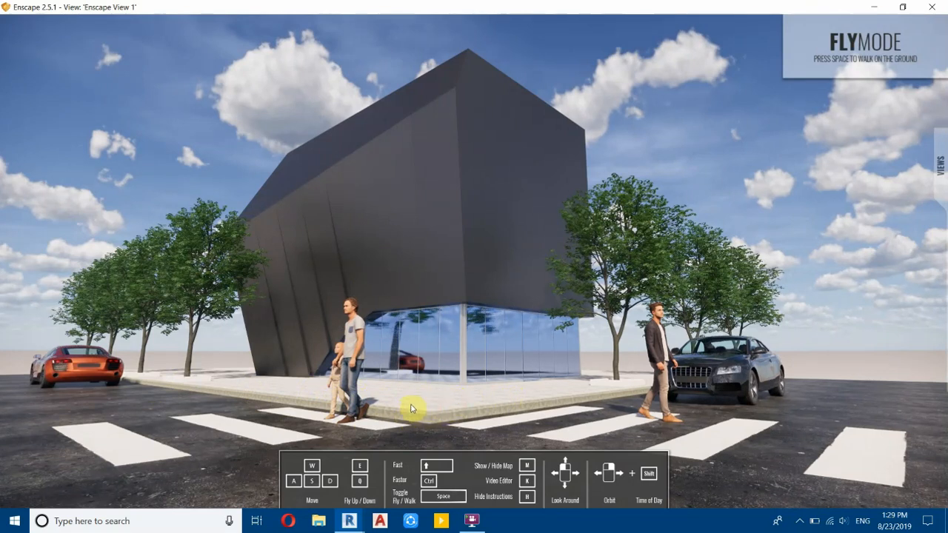
mouse_move(349, 519)
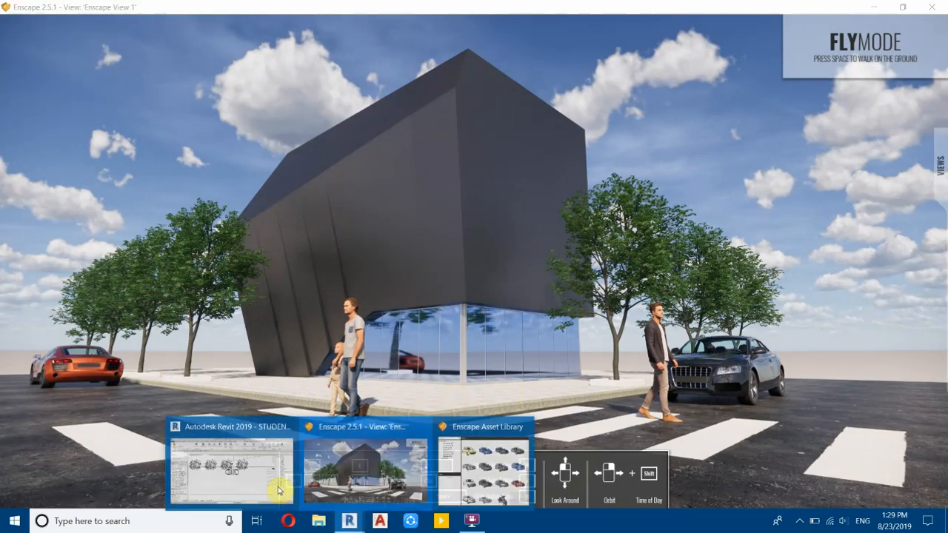
left_click(258, 465)
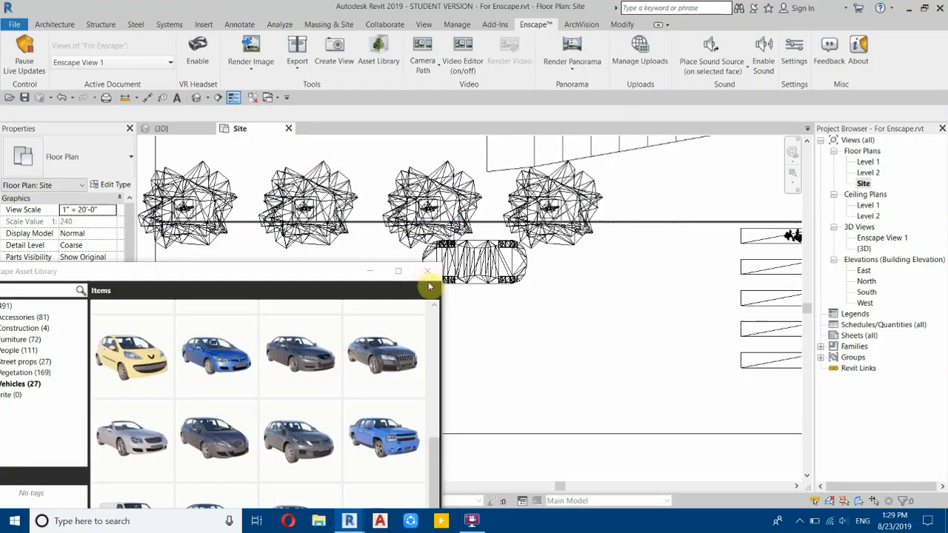
Step: Close the Enscape asset library and select the project's Floor material in the Material Browser
left_click(427, 271)
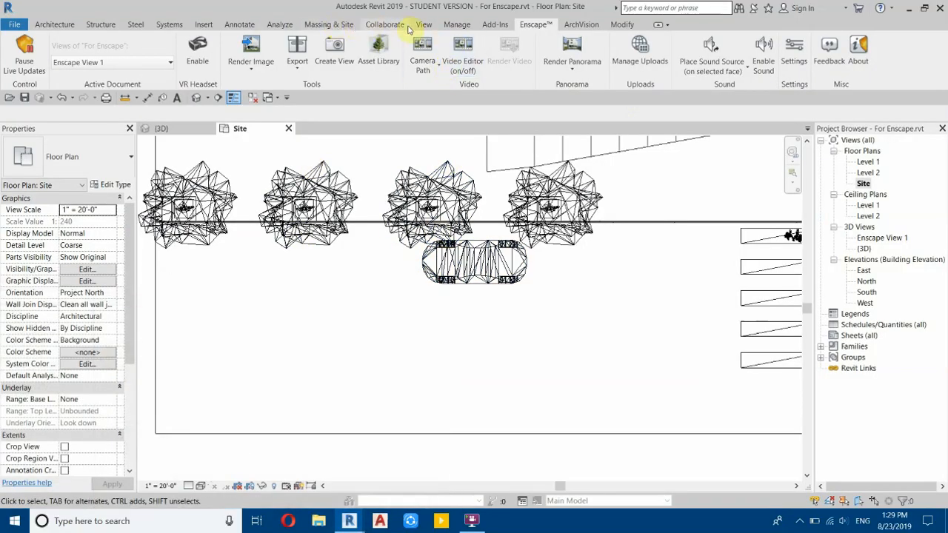
left_click(457, 24)
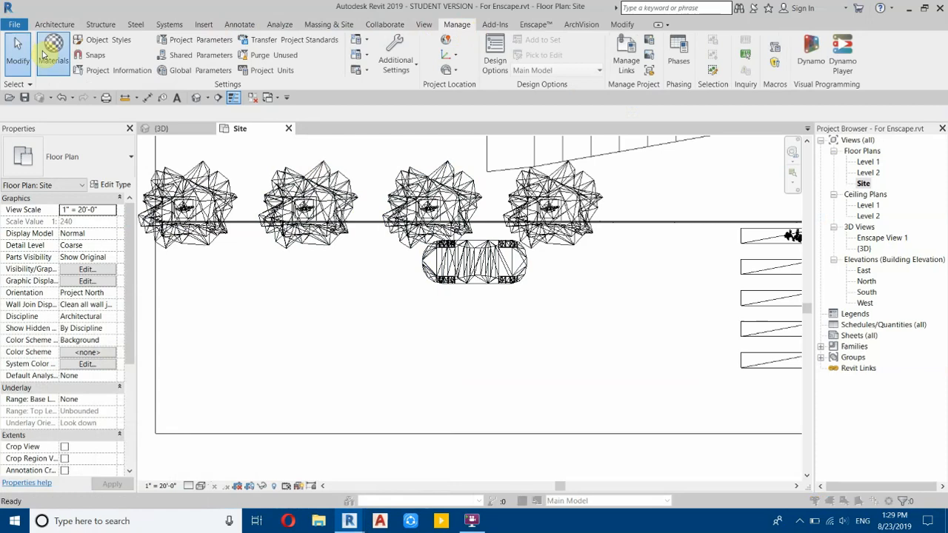
left_click(43, 55)
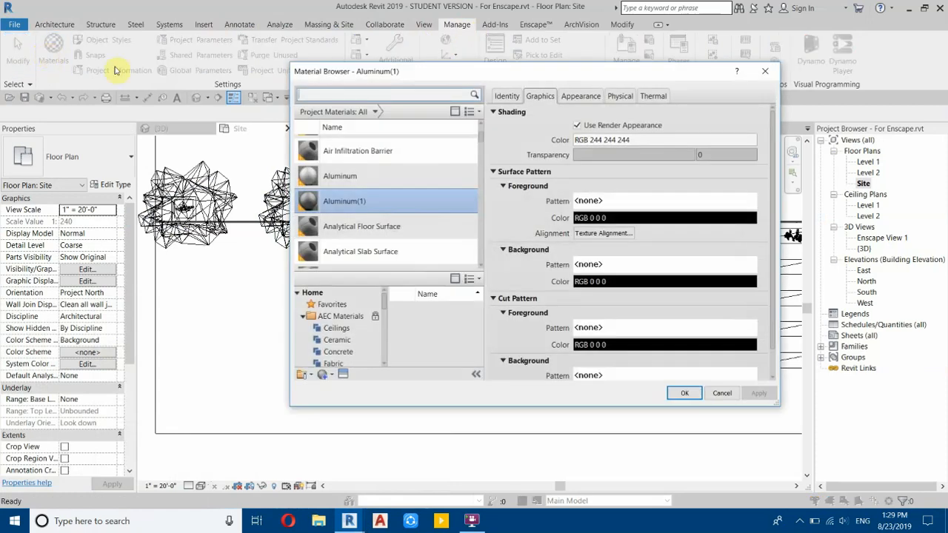
scroll(348, 207, "down", 3)
left_click(357, 220)
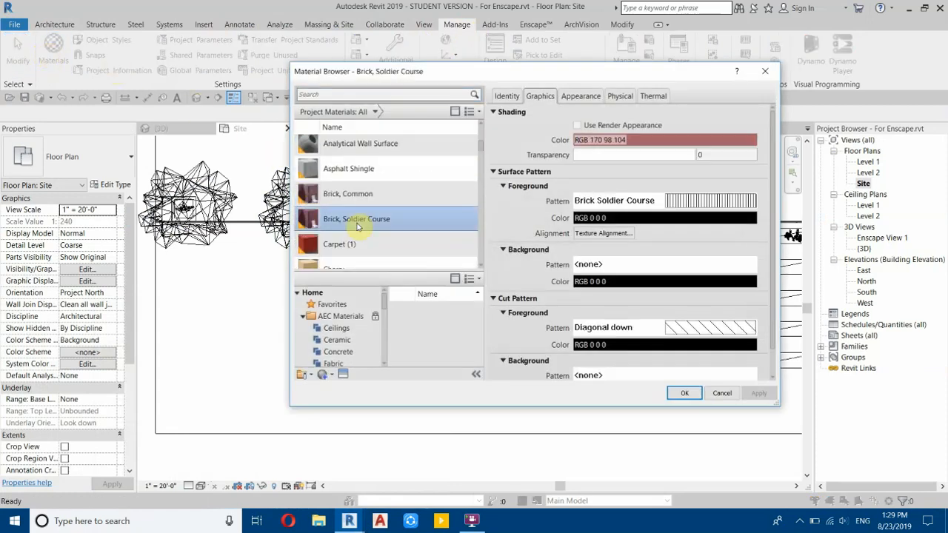
scroll(356, 226, "down", 3)
left_click(355, 254)
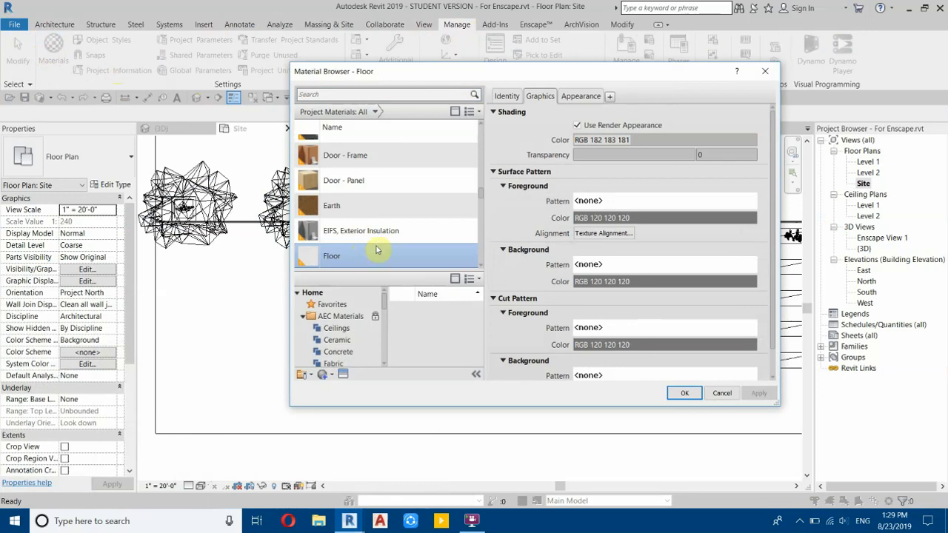
Step: Set the brightness of the Floor material's interlocking paver image to 53 and apply the material change
left_click(579, 97)
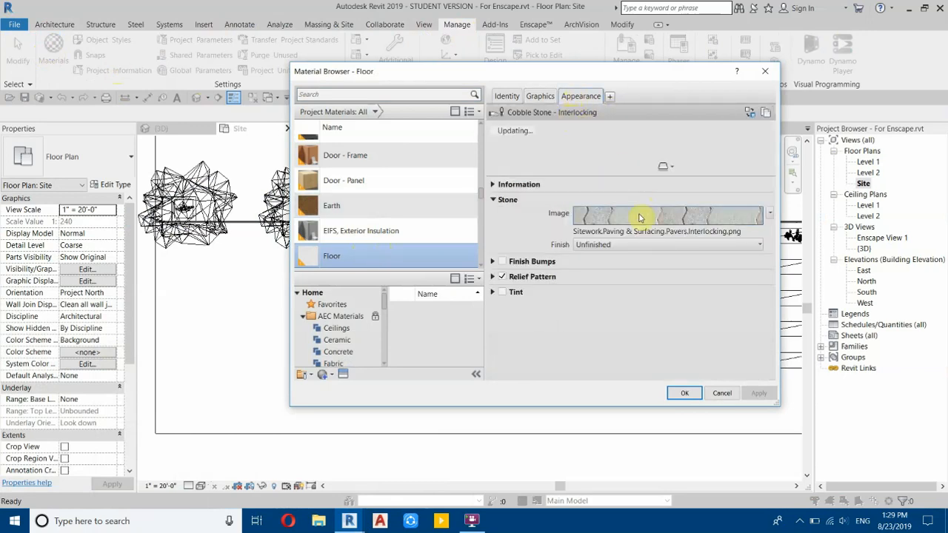
left_click(598, 214)
left_click_drag(417, 253, 374, 268)
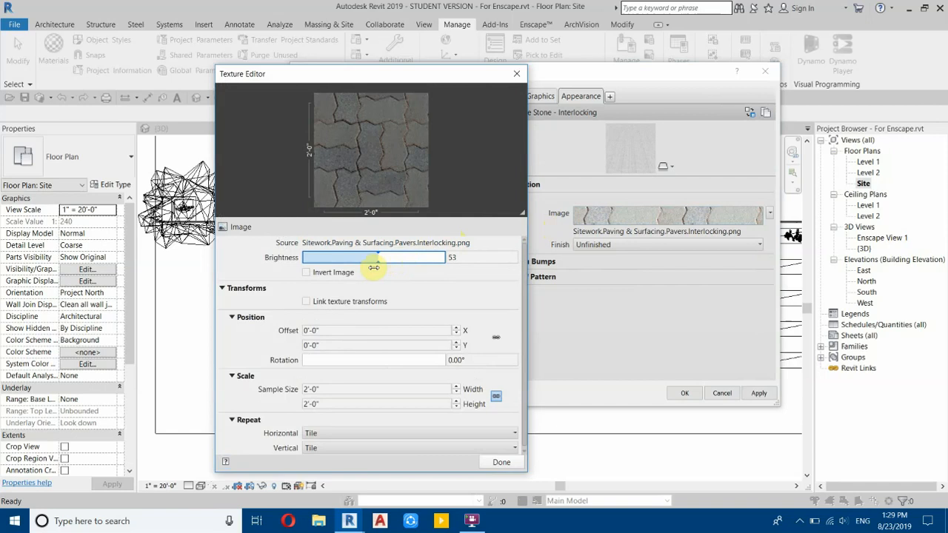
left_click(501, 462)
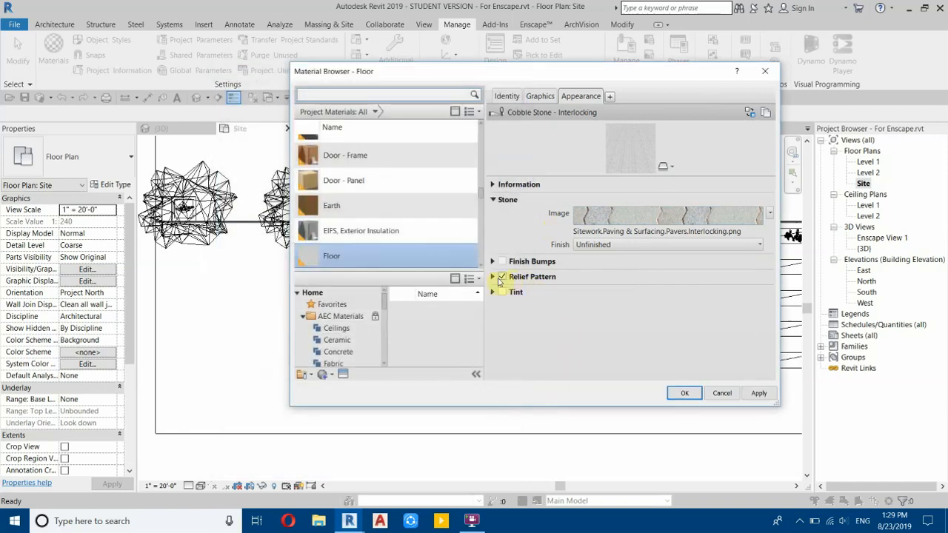
left_click(684, 393)
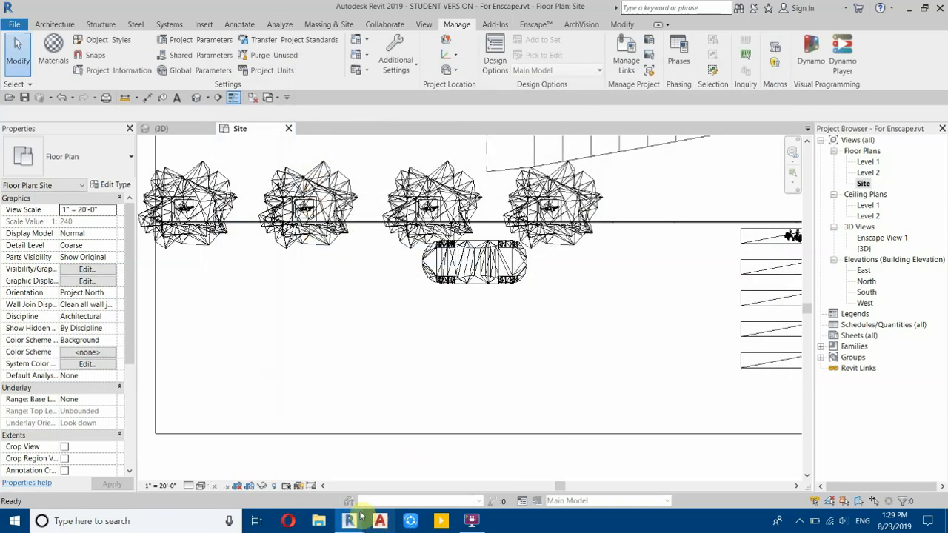
Step: Check the sidewalk paving's brightness in the Enscape render window and return to Revit
mouse_move(349, 521)
left_click(383, 473)
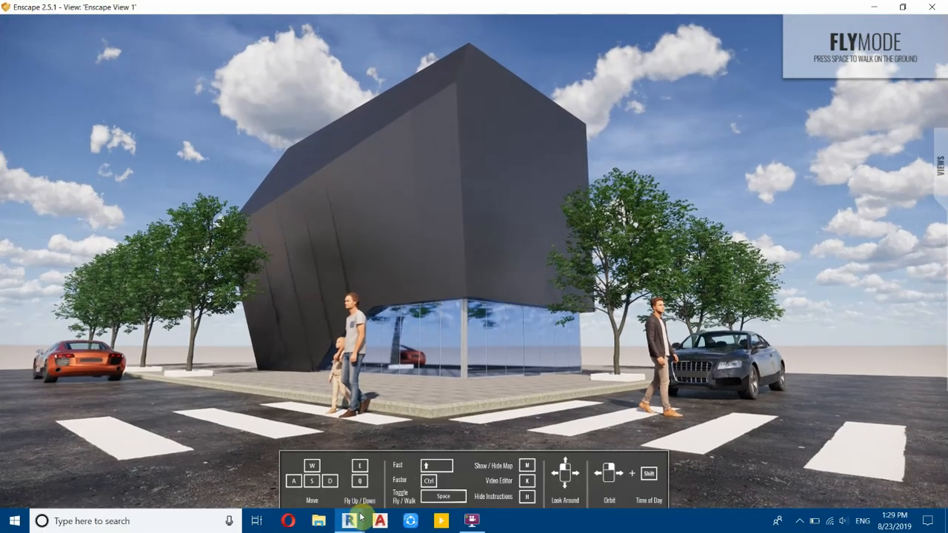
mouse_move(348, 521)
left_click(256, 472)
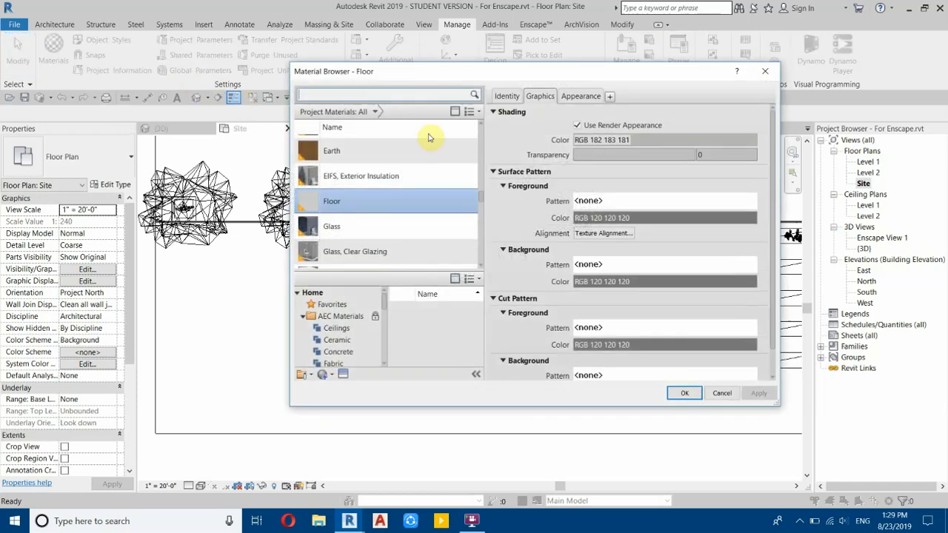
Step: Set the brightness of the Floor material's interlocking paver image to 63 and accept the change
left_click(575, 111)
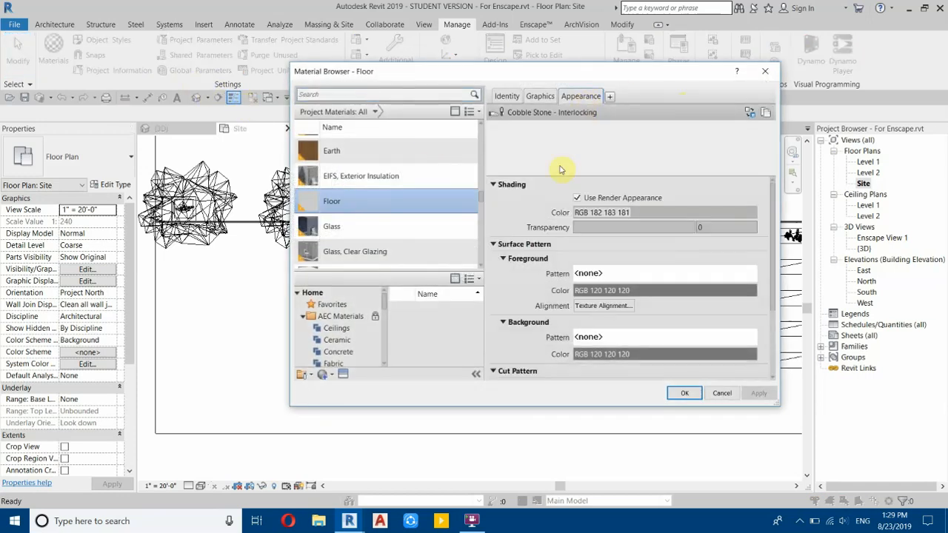
left_click(667, 214)
left_click_drag(389, 256, 395, 259)
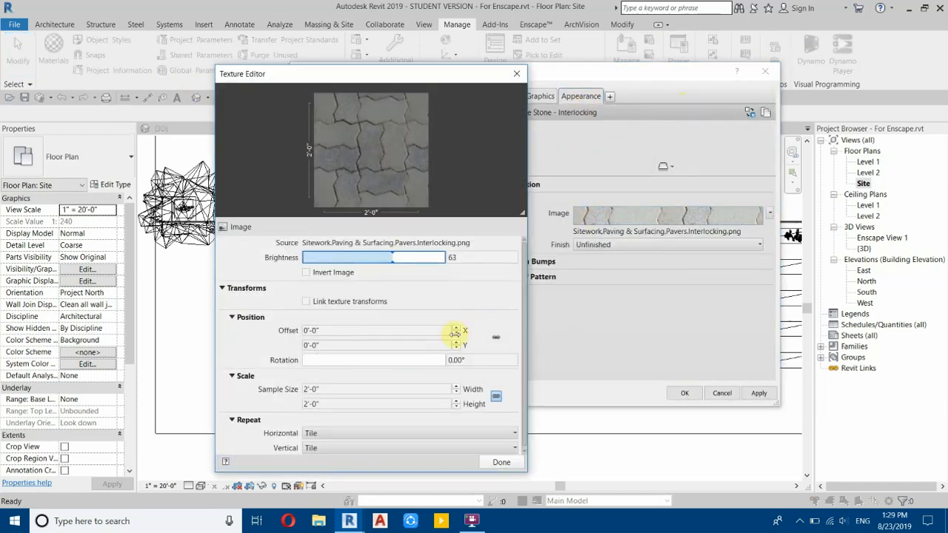
left_click(501, 462)
left_click(684, 392)
Step: Switch to Enscape, look around the scene to review the lighter sidewalk paving, and return to Revit
left_click(412, 425)
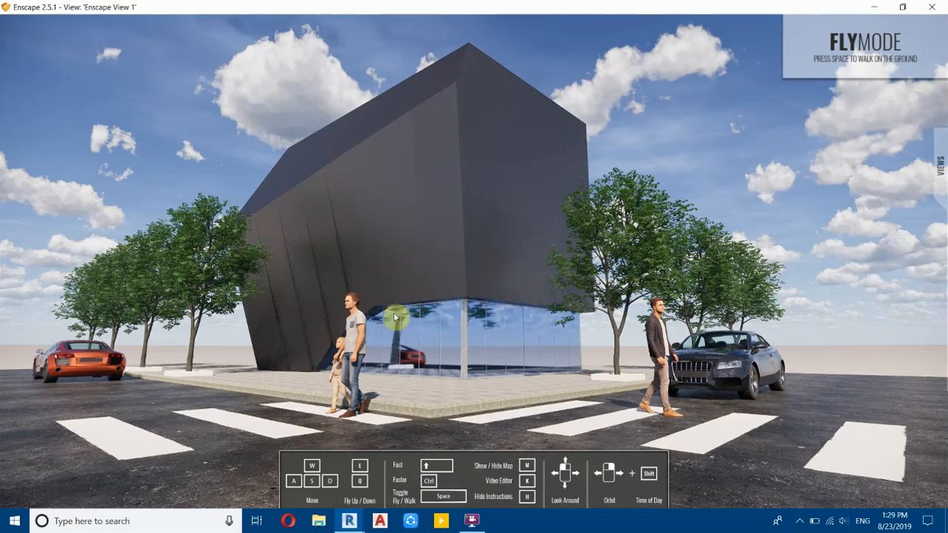
left_click_drag(393, 329, 590, 344)
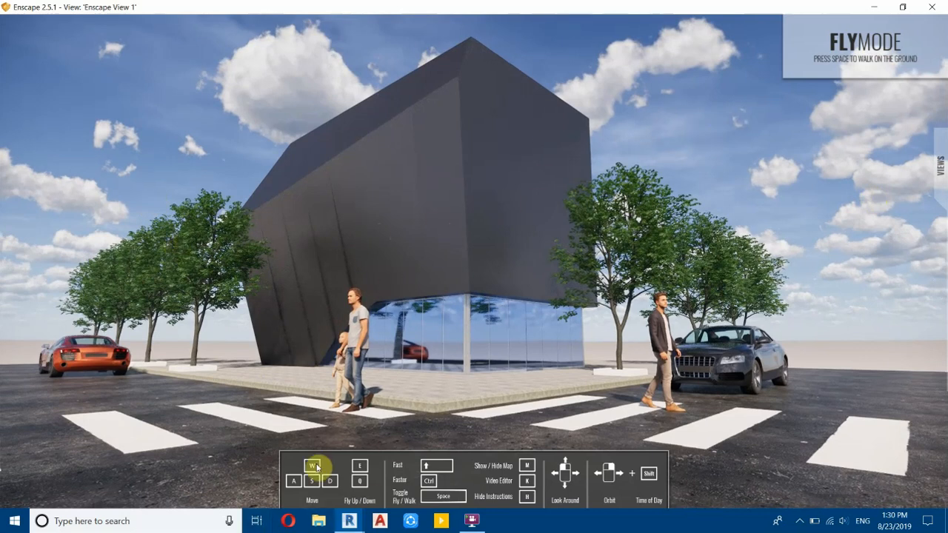
mouse_move(348, 521)
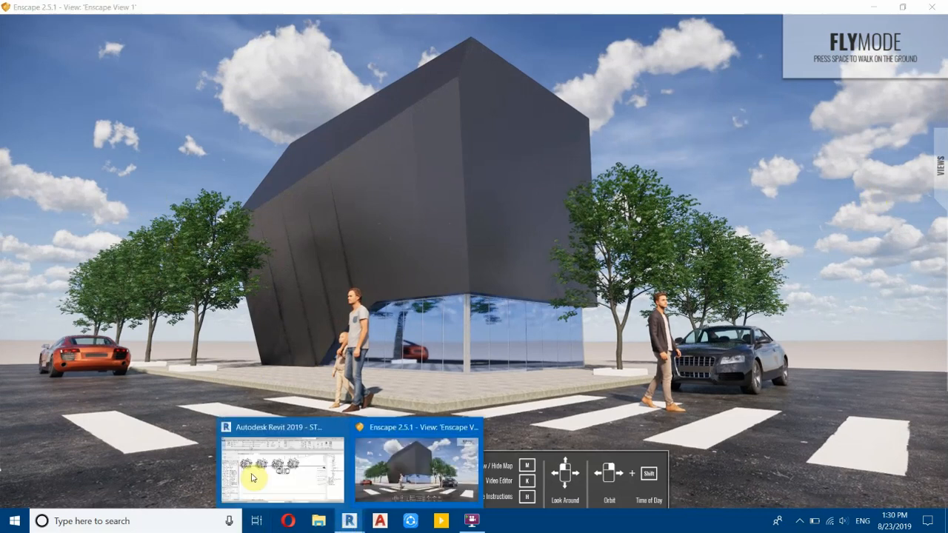
left_click(251, 478)
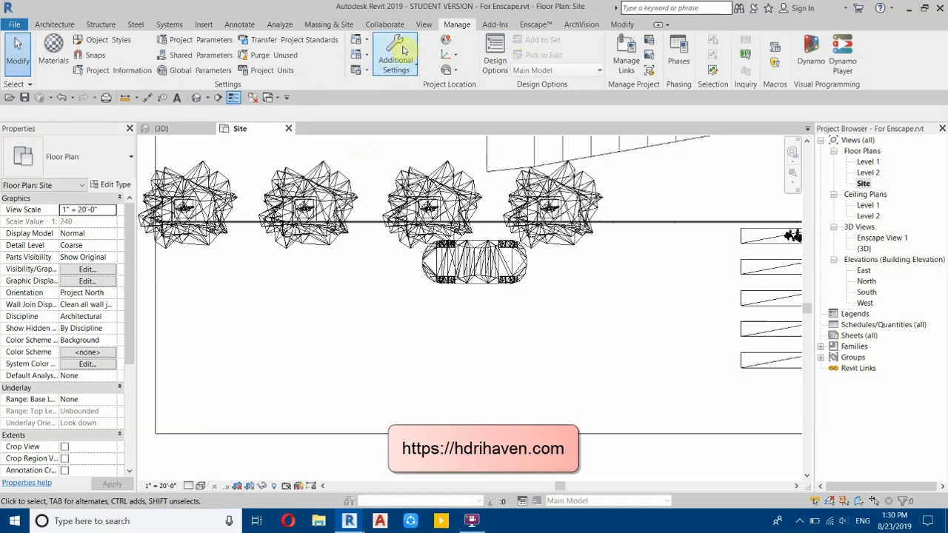
Step: Open the Enscape settings over the render window and load canary_wharf_2k.hdr from the HDRI folder as the atmosphere skybox
left_click(536, 24)
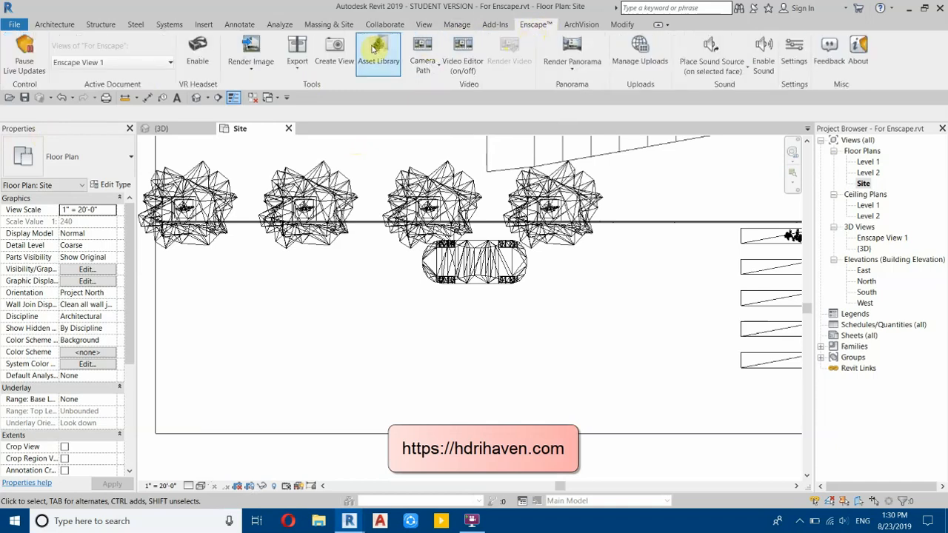
left_click(793, 47)
left_click(912, 10)
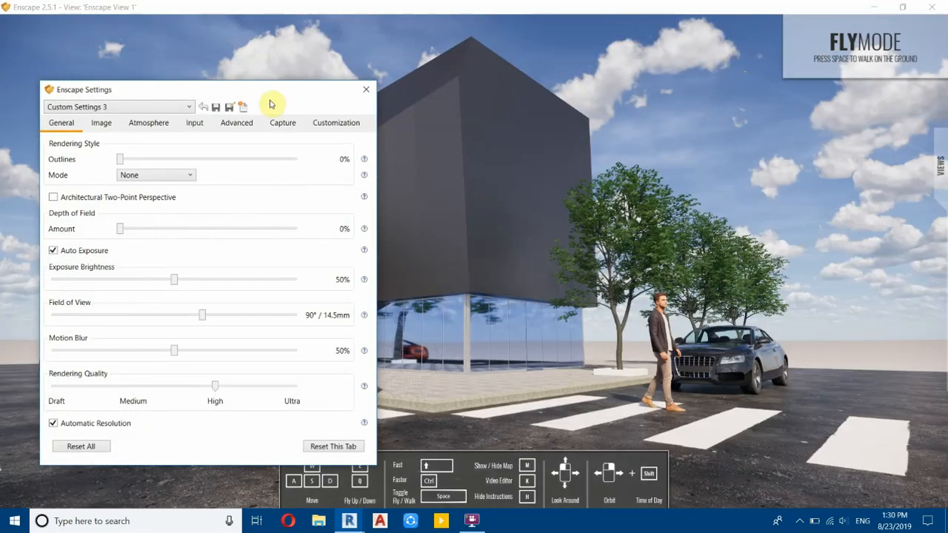
left_click_drag(167, 97, 281, 109)
left_click(257, 134)
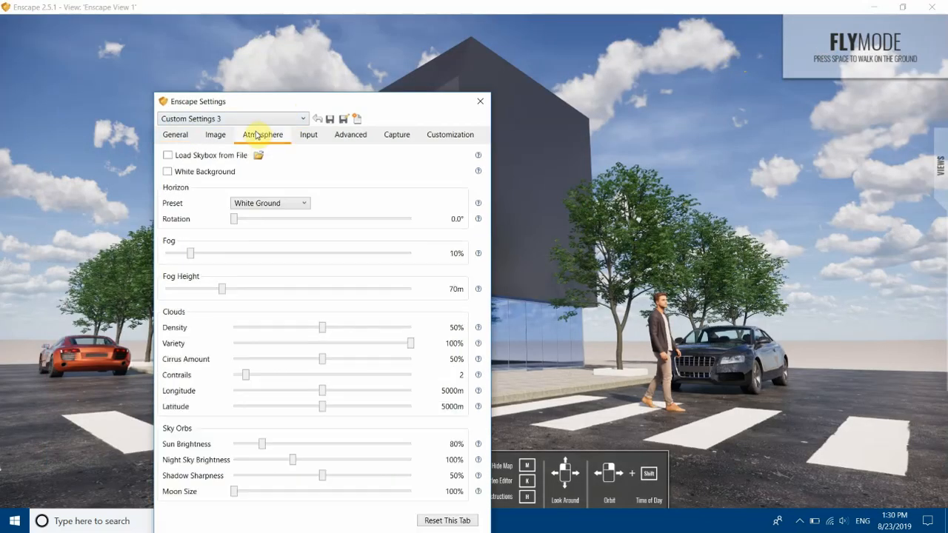
left_click(168, 156)
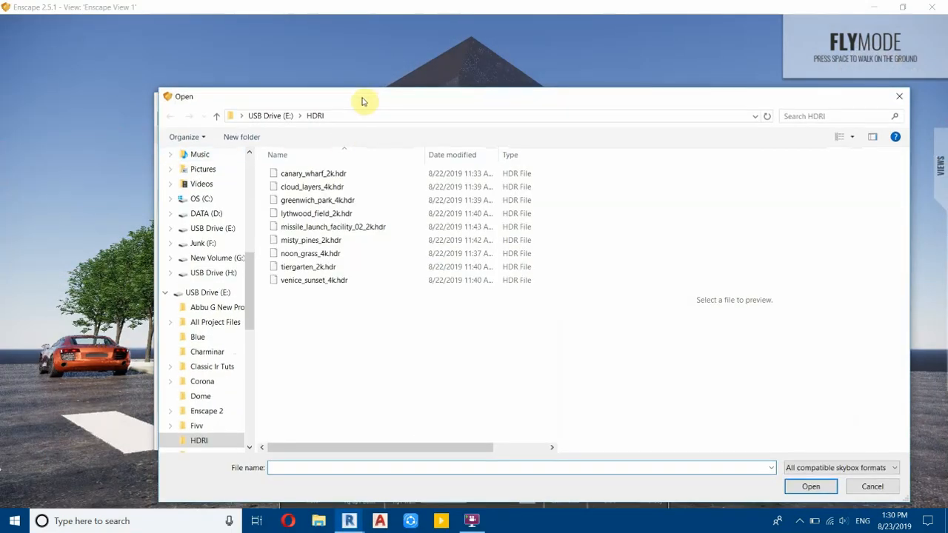
left_click_drag(363, 101, 311, 73)
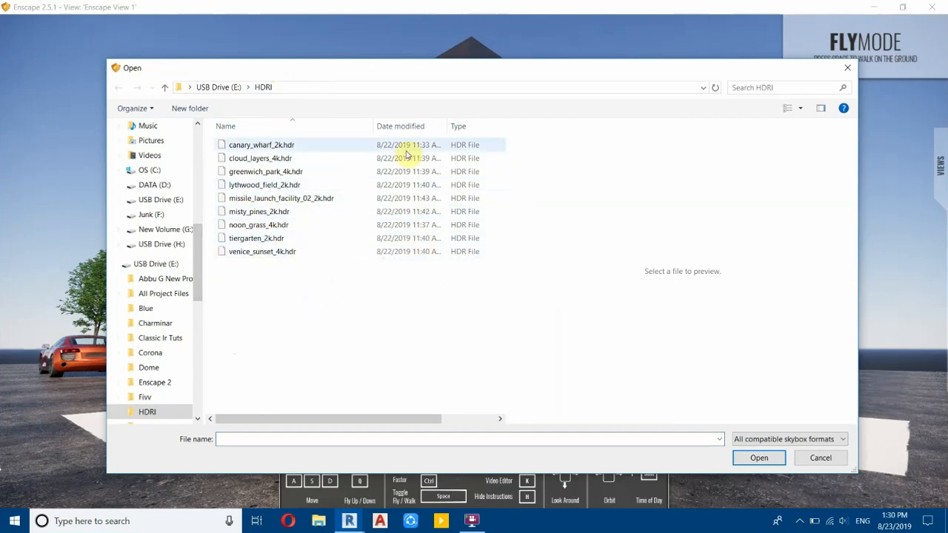
left_click(262, 147)
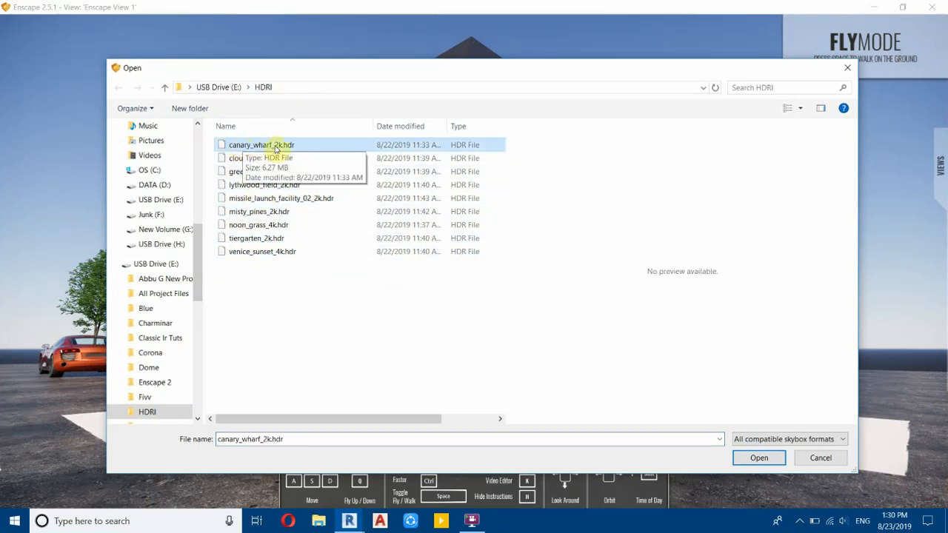
left_click_drag(299, 69, 375, 96)
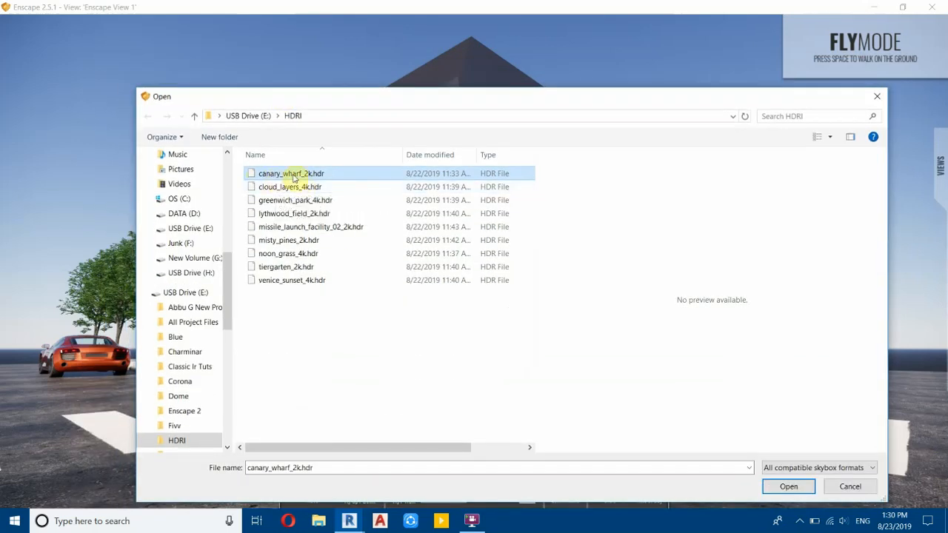
double_click(283, 178)
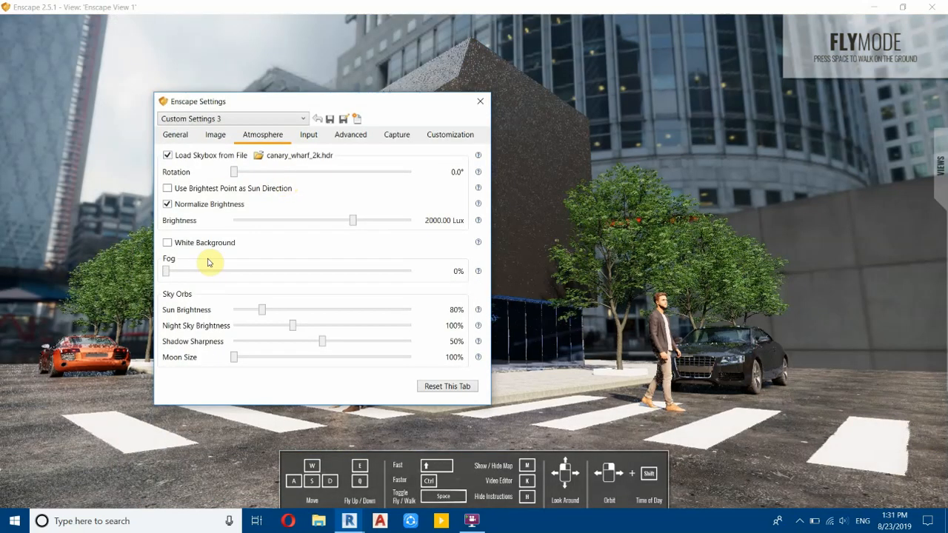
Step: Set the skybox rotation to 180.0° and check the background behind the building with the settings window moved away
left_click_drag(251, 112, 227, 468)
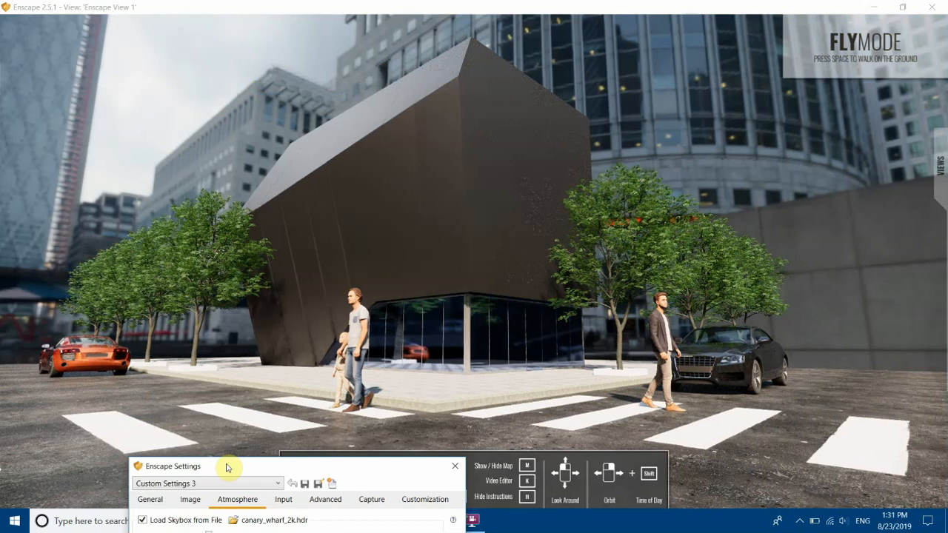
left_click_drag(227, 467, 332, 176)
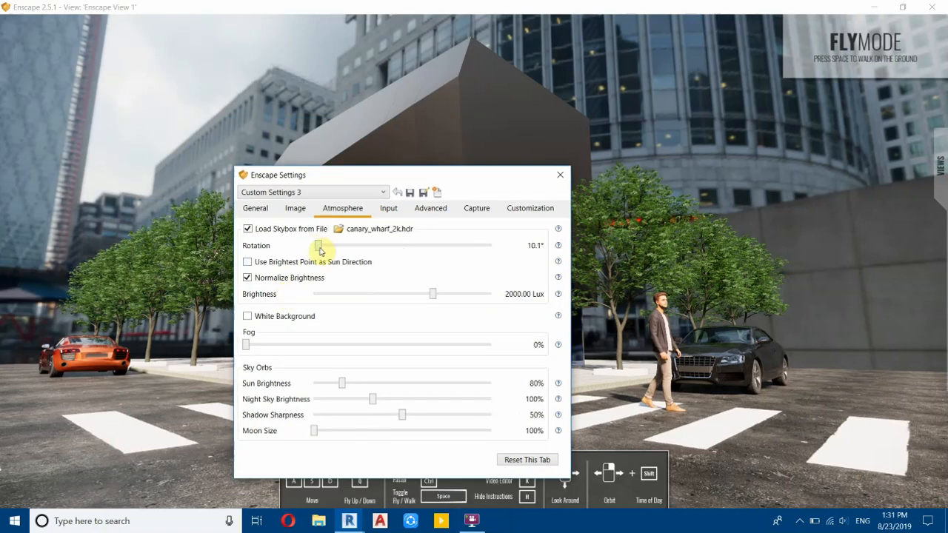
left_click_drag(320, 250, 324, 250)
left_click_drag(350, 182, 365, 157)
left_click_drag(340, 224, 417, 228)
left_click_drag(467, 151, 128, 532)
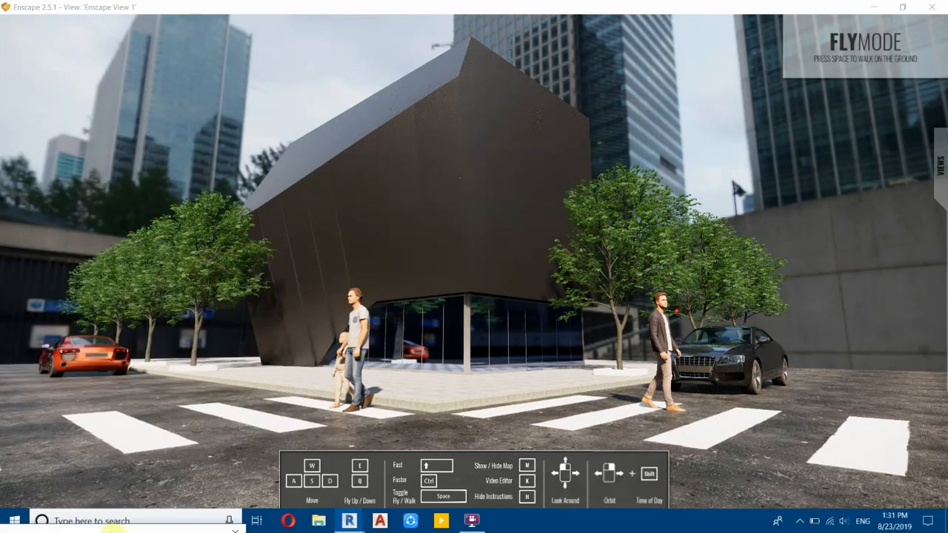
left_click_drag(113, 530, 304, 101)
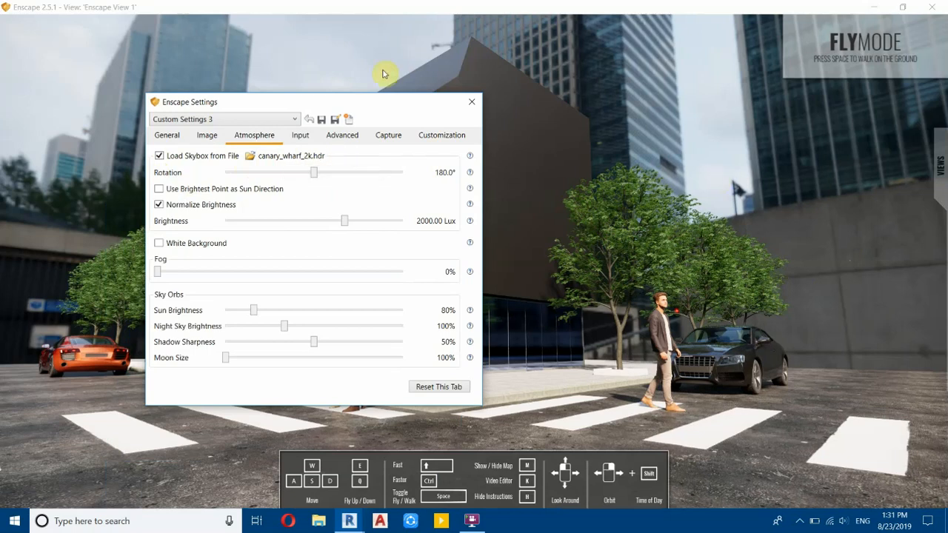
Step: Set the atmosphere's sun brightness to 48% and move the settings window away to check the lighting
left_click_drag(360, 103, 248, 189)
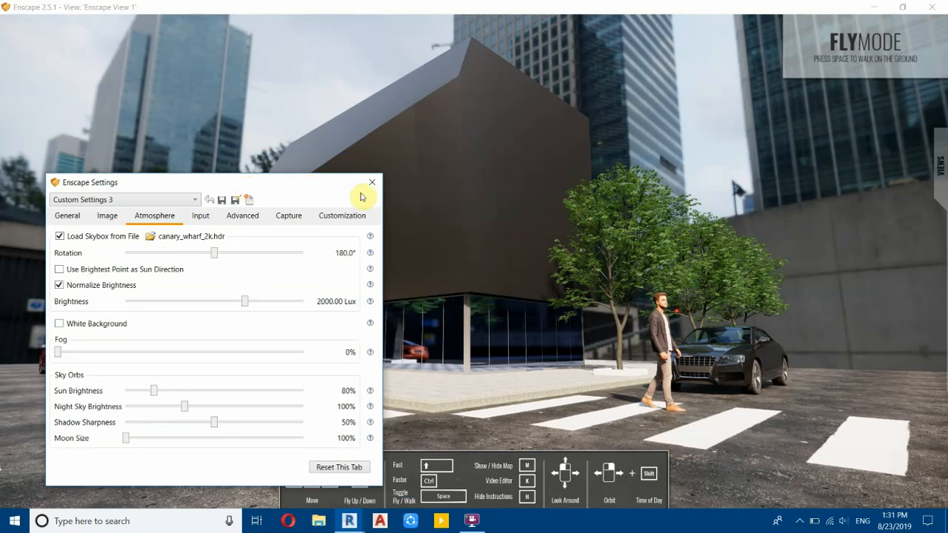
left_click_drag(242, 185, 211, 459)
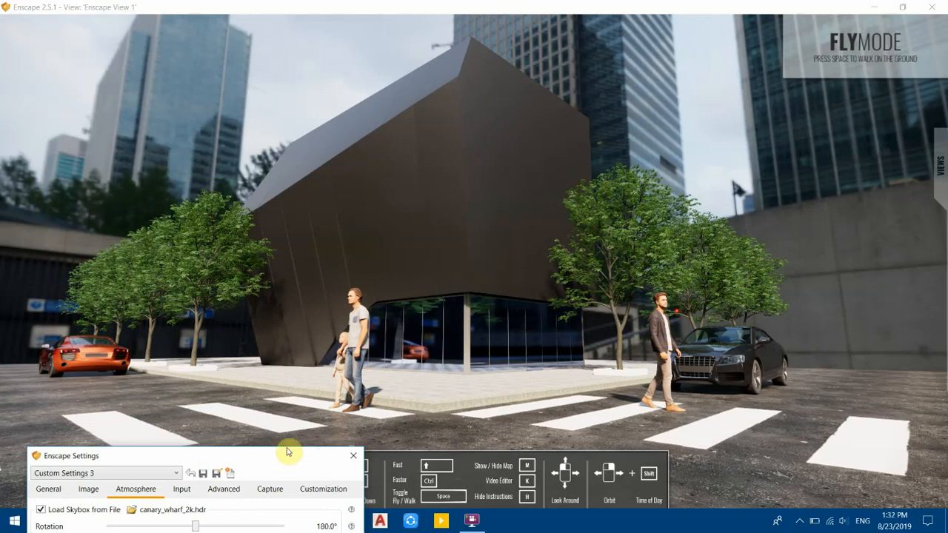
left_click_drag(269, 459, 490, 141)
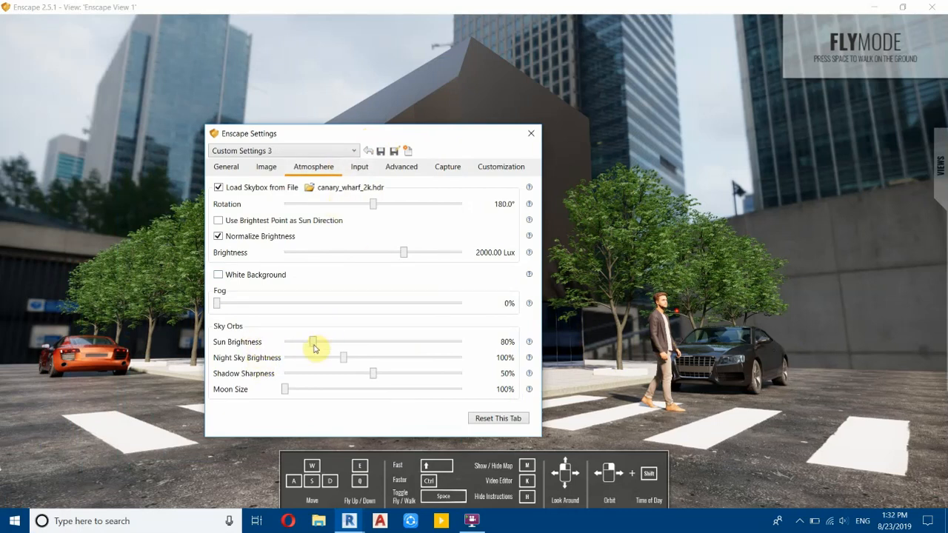
left_click_drag(312, 348, 302, 353)
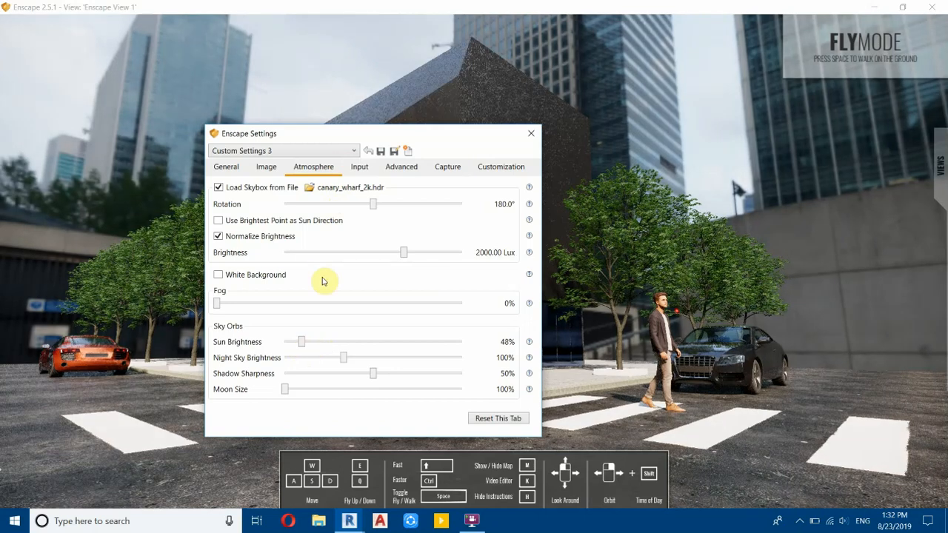
left_click_drag(318, 140, 499, 520)
Step: Set the exposure brightness to 43% in the general settings and check the whole scene with the settings window moved aside
left_click(337, 201)
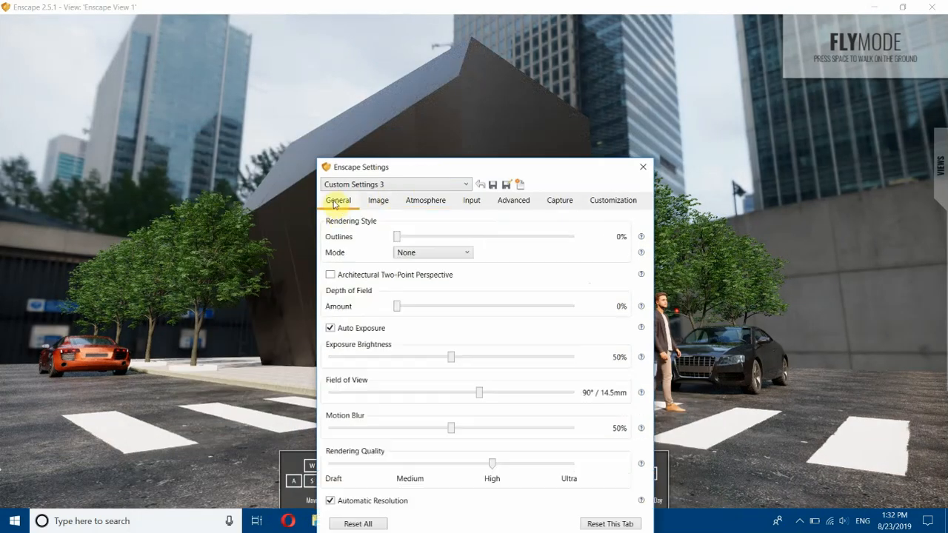
left_click_drag(457, 169, 144, 105)
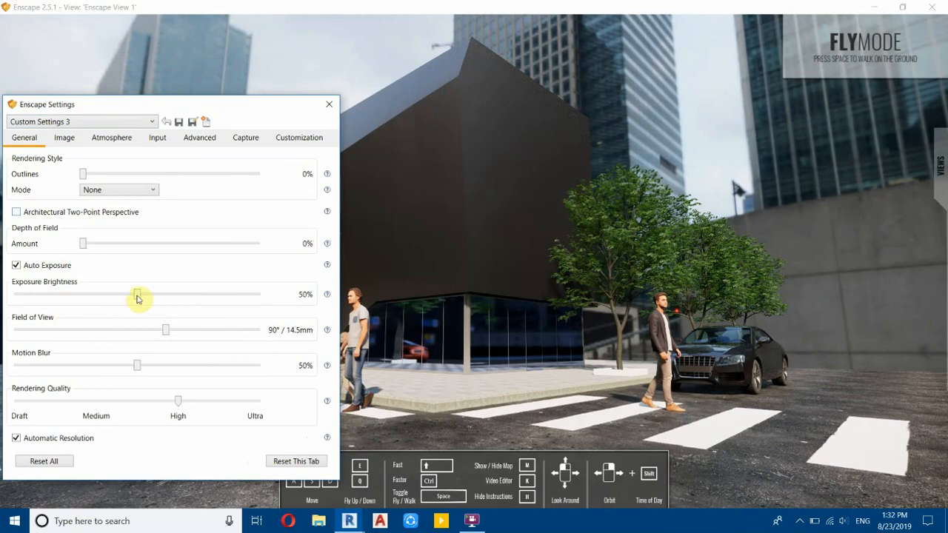
left_click_drag(137, 296, 122, 303)
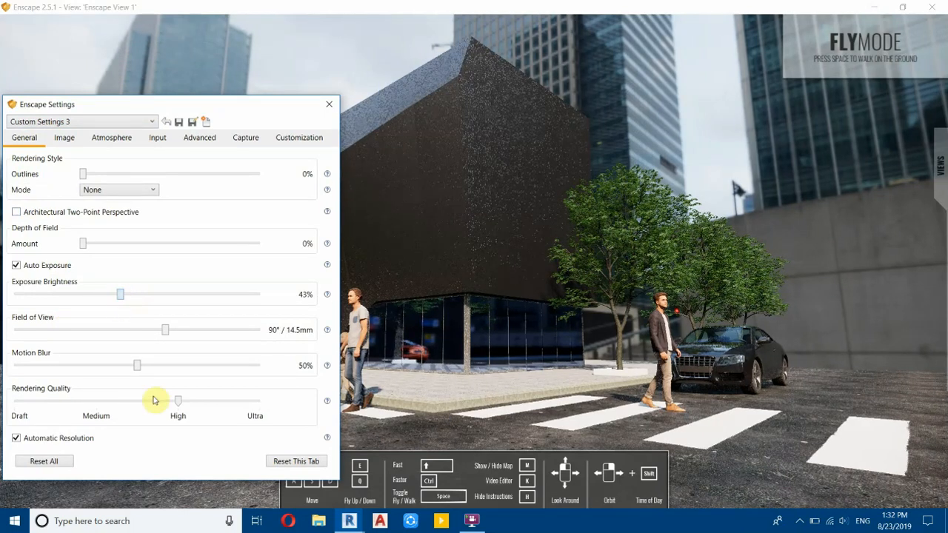
left_click_drag(263, 106, 199, 531)
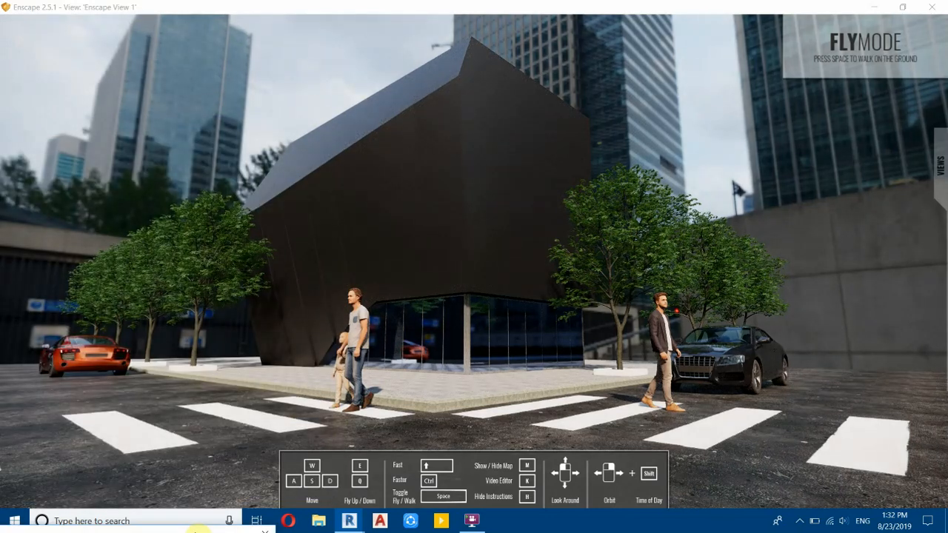
left_click_drag(194, 529, 352, 96)
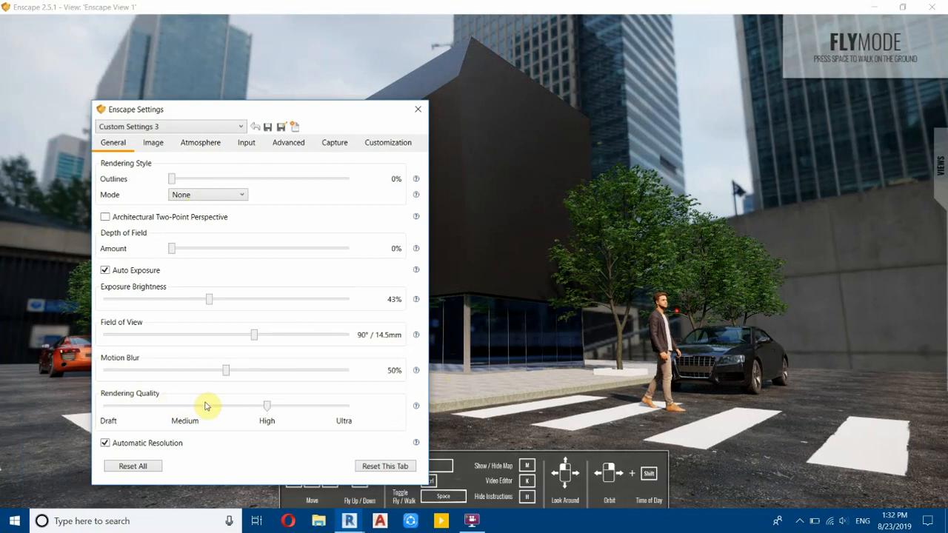
Step: Raise the rendering quality to Ultra and reposition the settings window over the scene
left_click(335, 414)
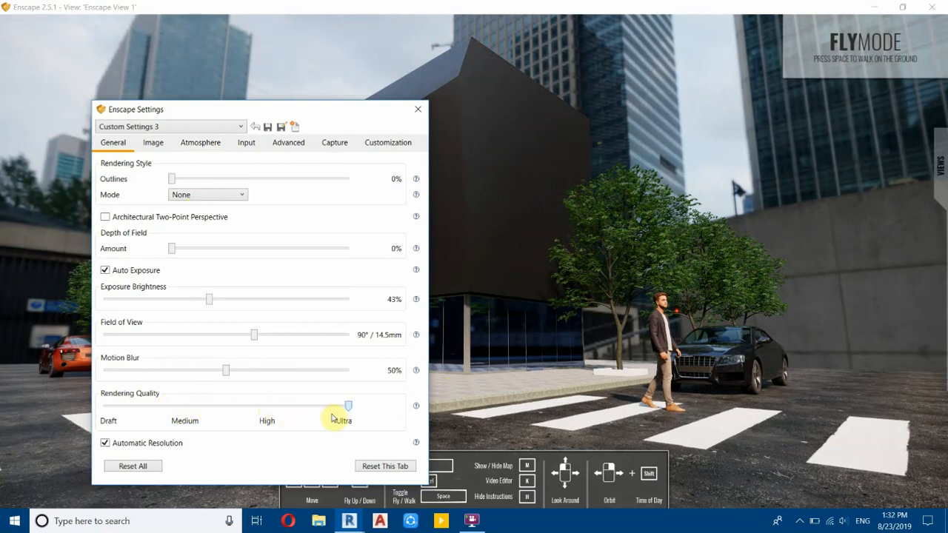
left_click_drag(360, 103, 359, 109)
left_click_drag(265, 219, 271, 396)
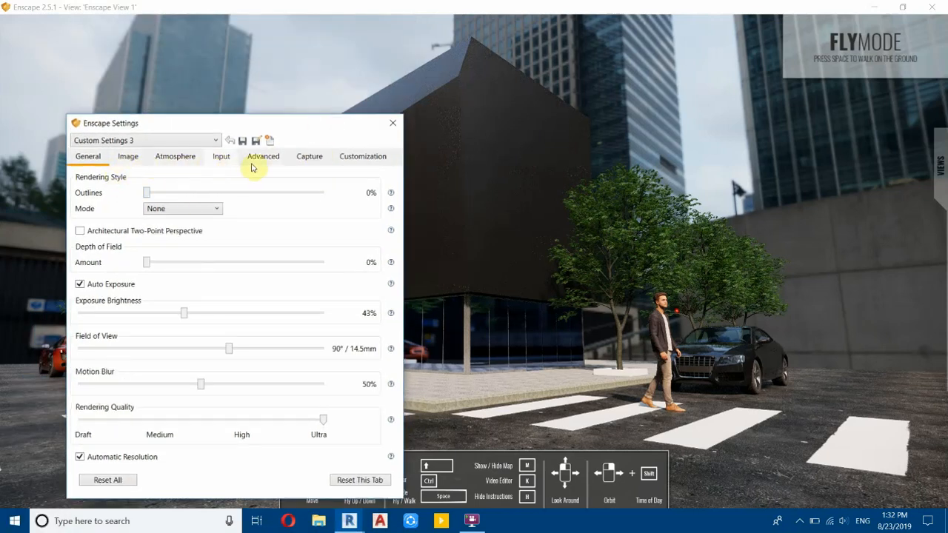
Step: Review the capture settings, start a screenshot of the view and choose the Fut Tut folder on the Desktop as its destination
left_click(302, 159)
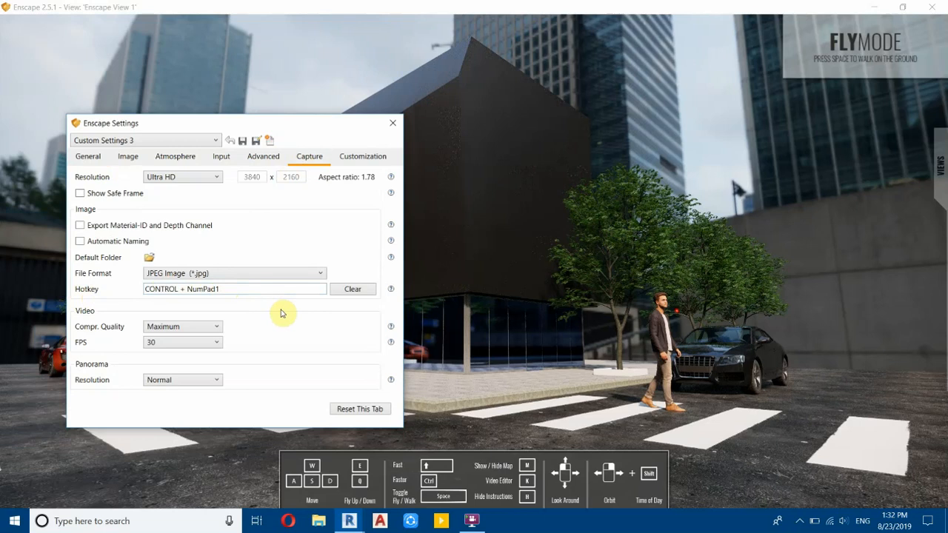
key("ctrl+KP_1")
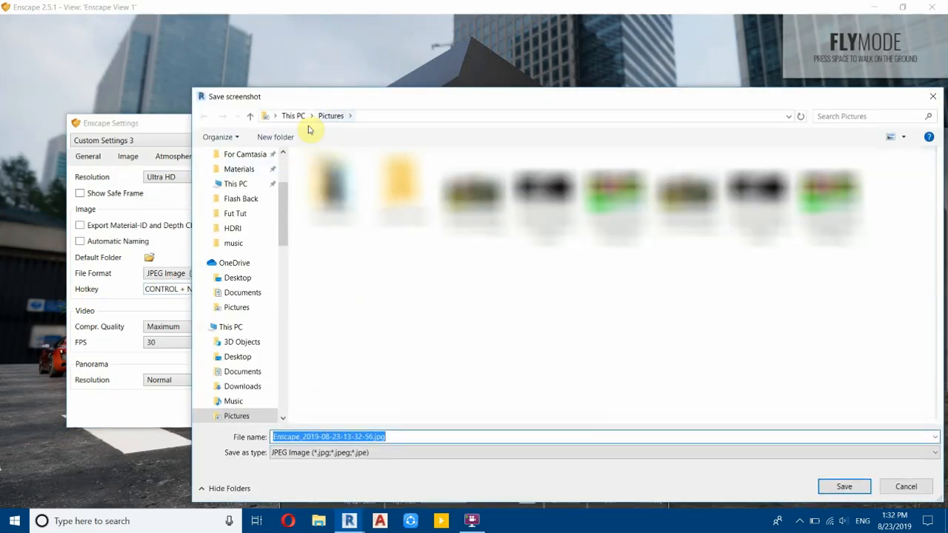
scroll(240, 258, "up", 2)
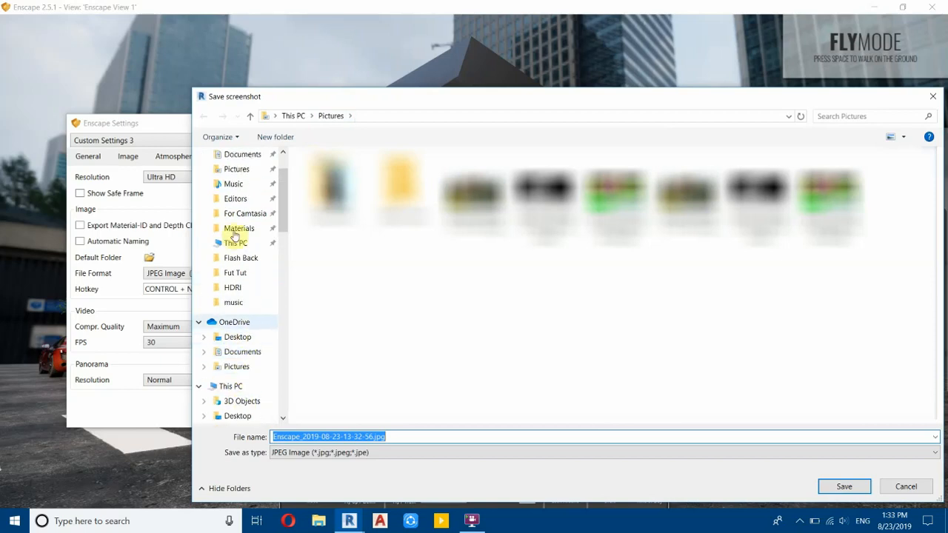
scroll(241, 258, "up", 2)
left_click(238, 182)
left_click_drag(579, 106, 421, 71)
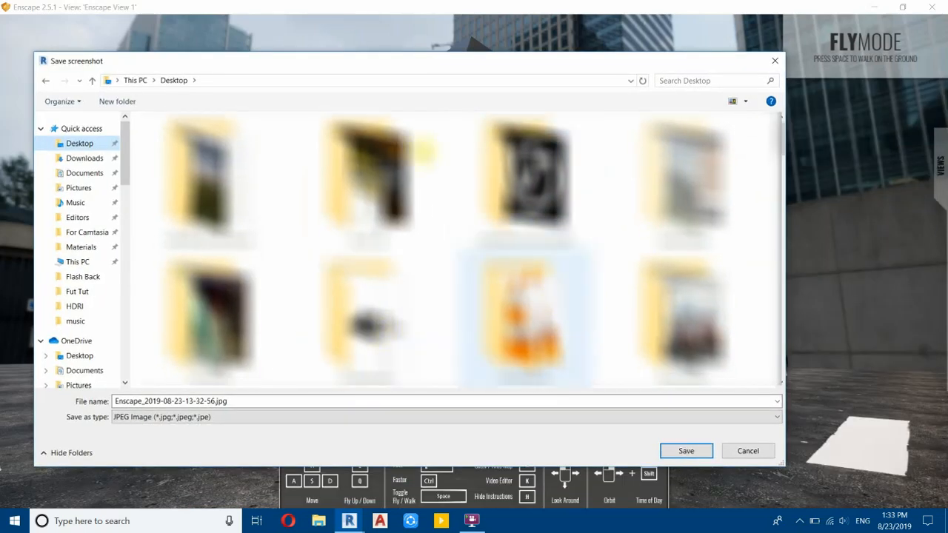
scroll(368, 318, "down", 1)
double_click(368, 319)
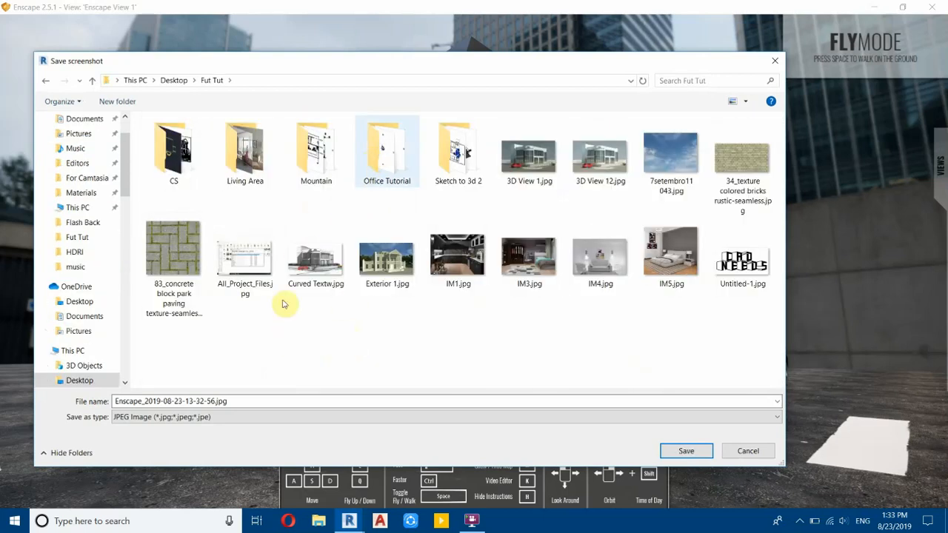
Step: Name the JPEG image Exterior Rendering and save it to render the view
left_click(266, 401)
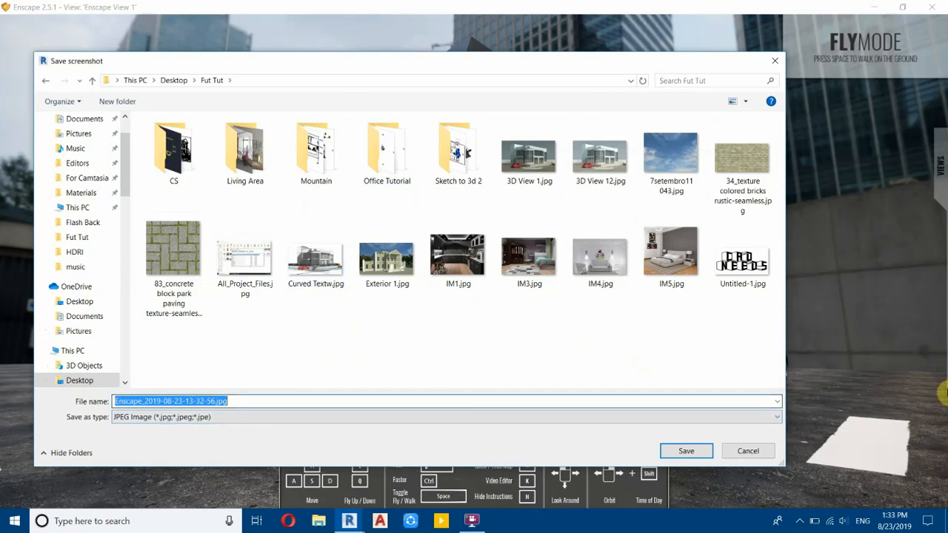
mouse_move(943, 393)
type("Ext")
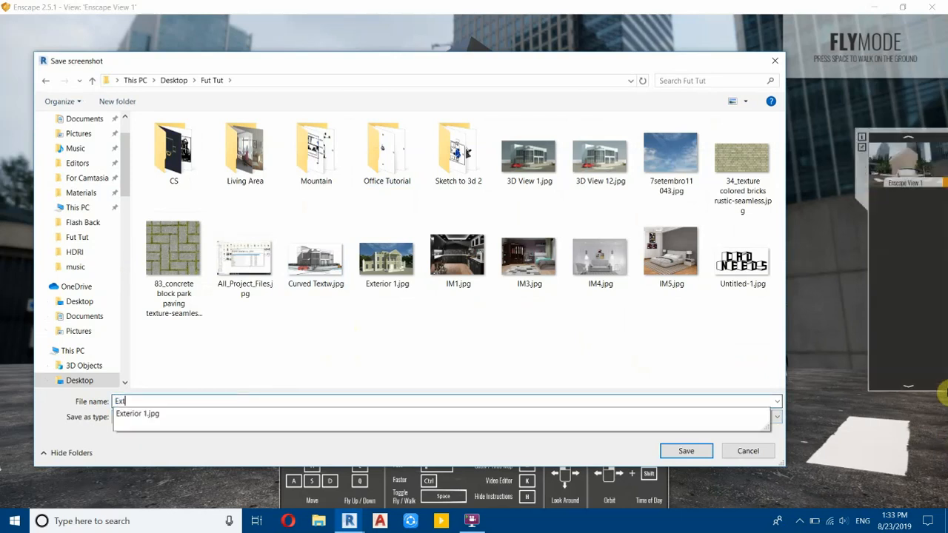
type("erir")
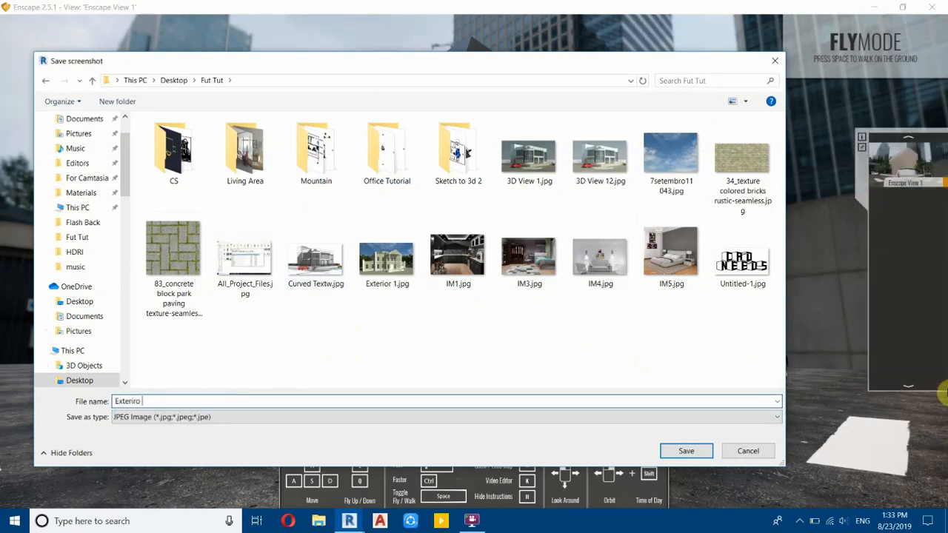
key("BackSpace")
key("Down")
key("BackSpace")
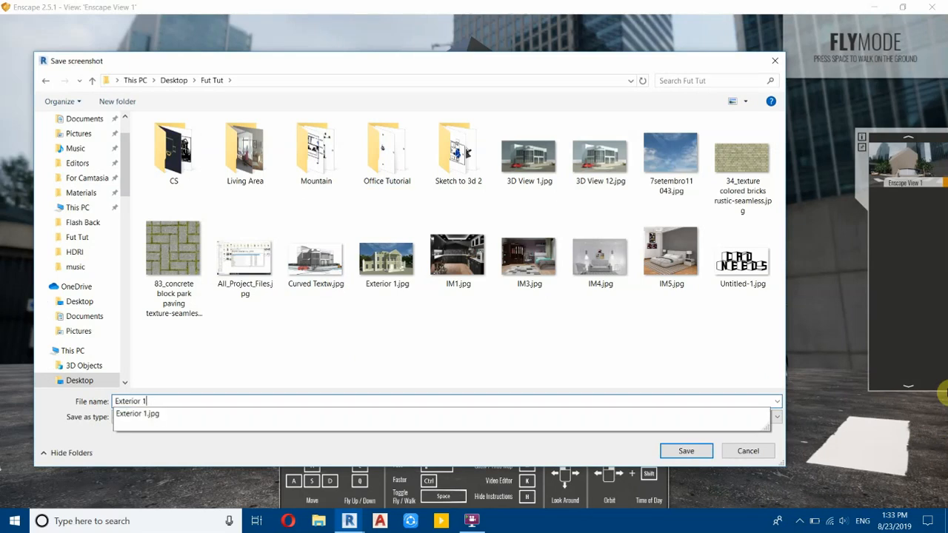
type("Renderging")
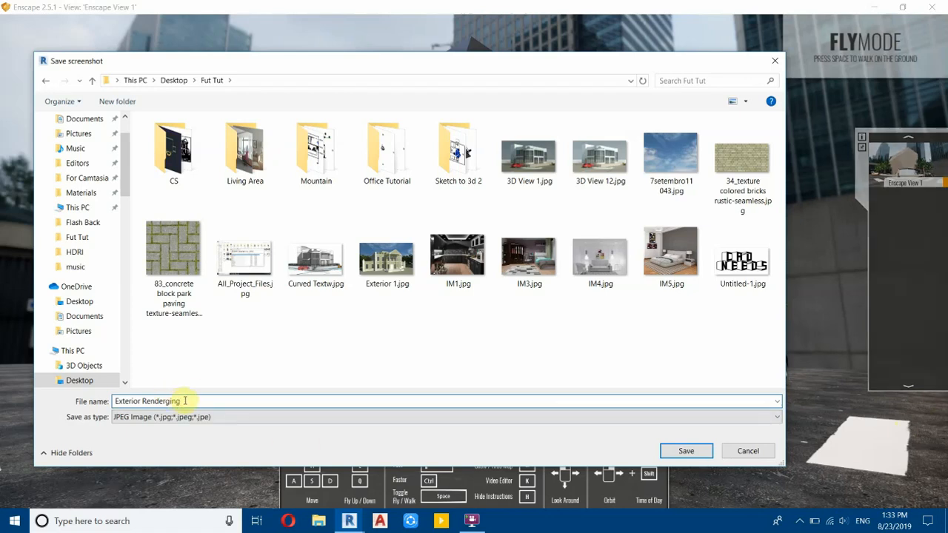
left_click_drag(183, 401, 152, 402)
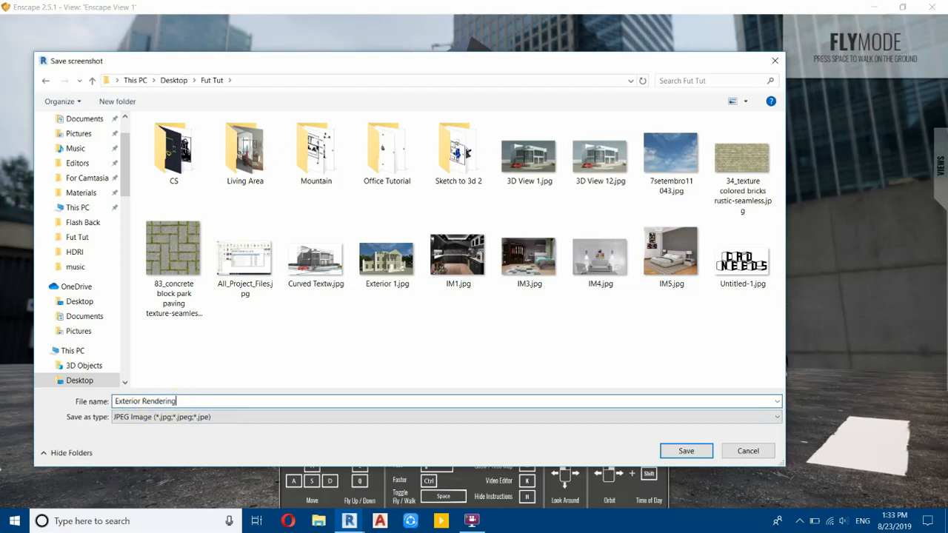
left_click(686, 451)
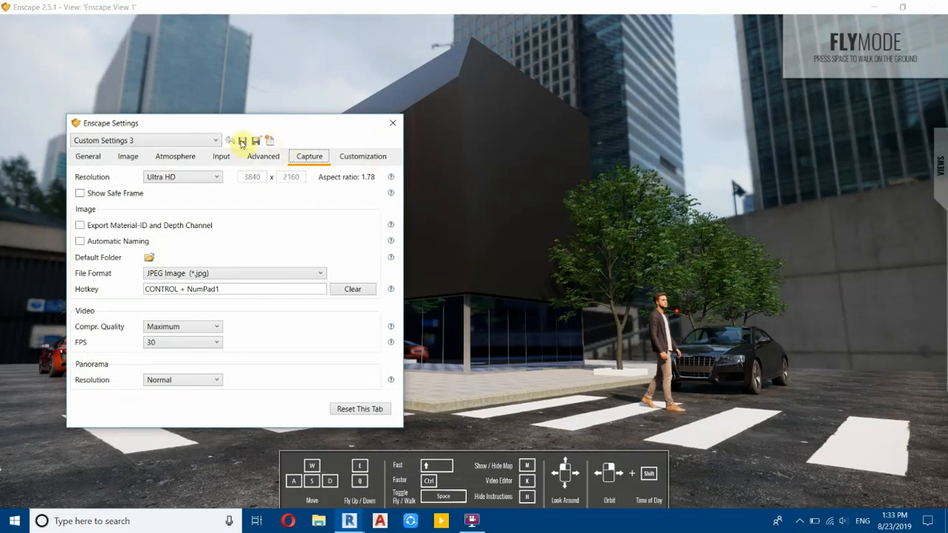
key("ctrl+KP_1")
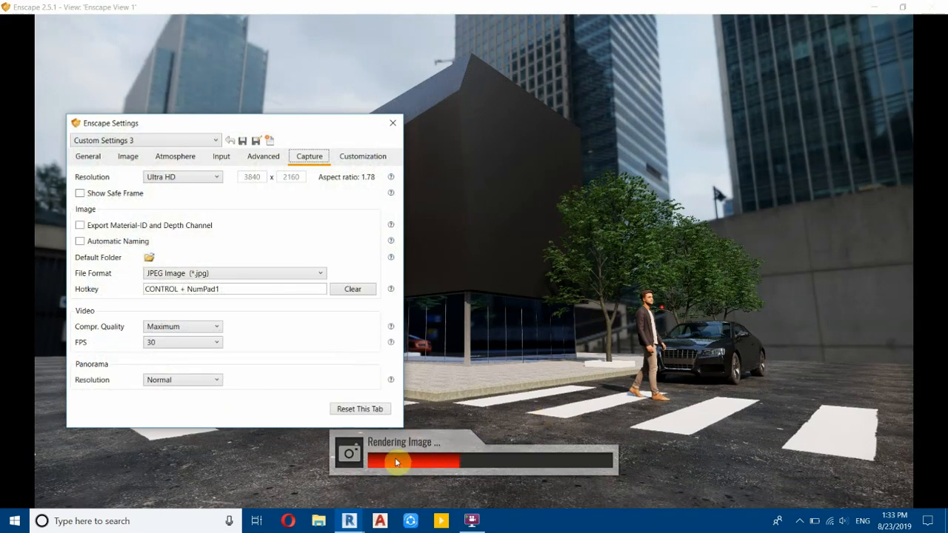
Step: Close the Enscape settings and leave the render window, and open Exterior Rendering.jpg from the Fut Tut folder on the desktop
left_click(388, 122)
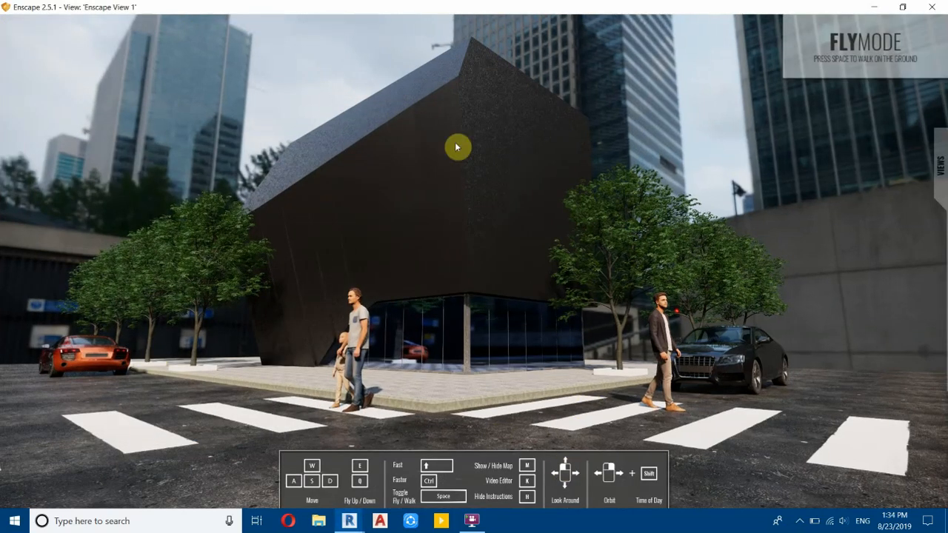
left_click(940, 6)
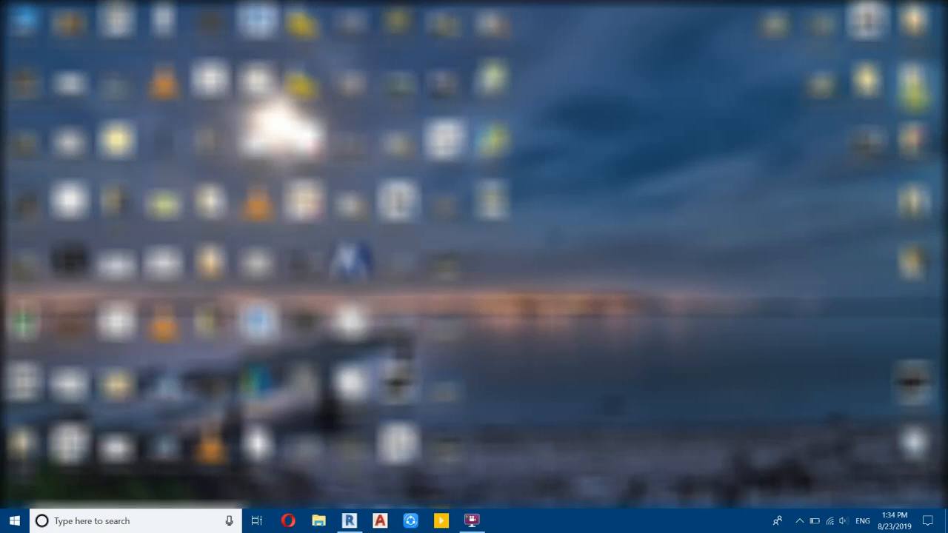
double_click(324, 225)
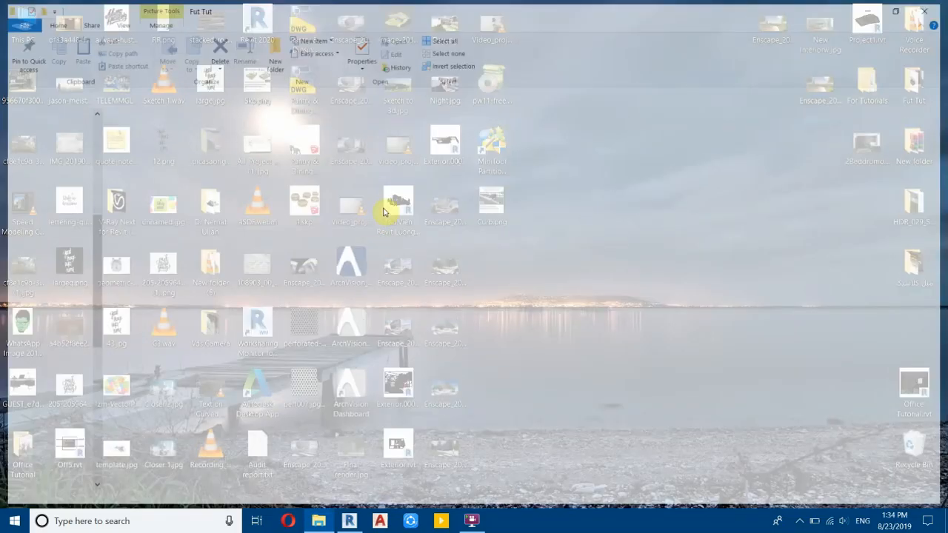
scroll(411, 289, "down", 1)
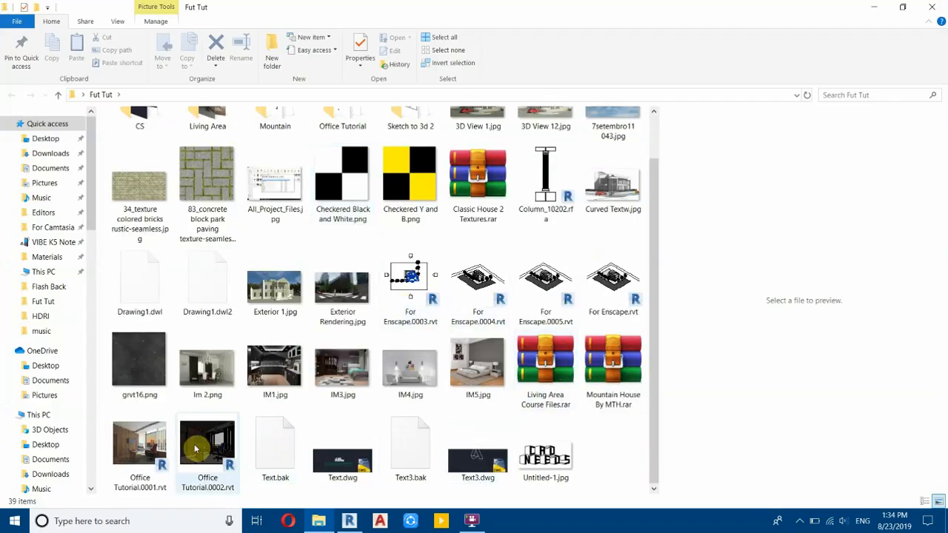
scroll(348, 370, "up", 1)
left_click(352, 365)
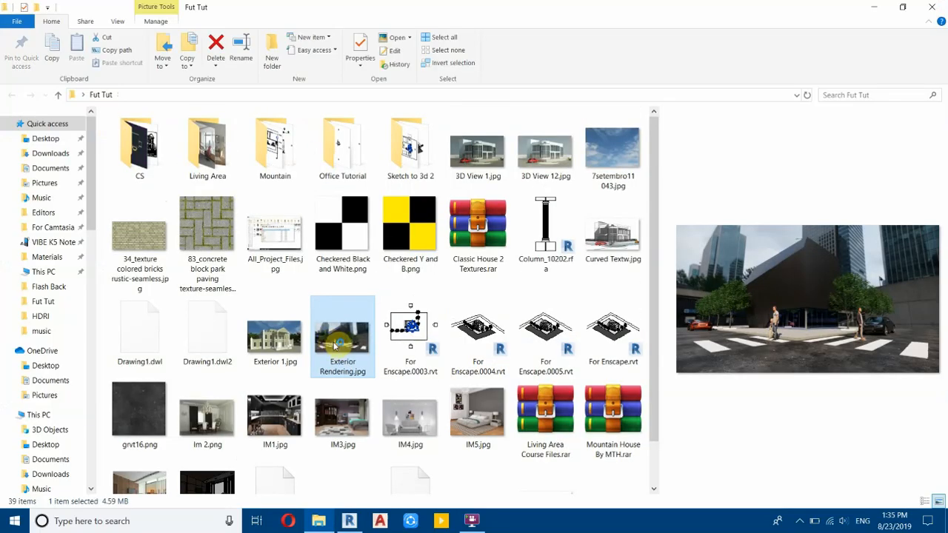
double_click(337, 344)
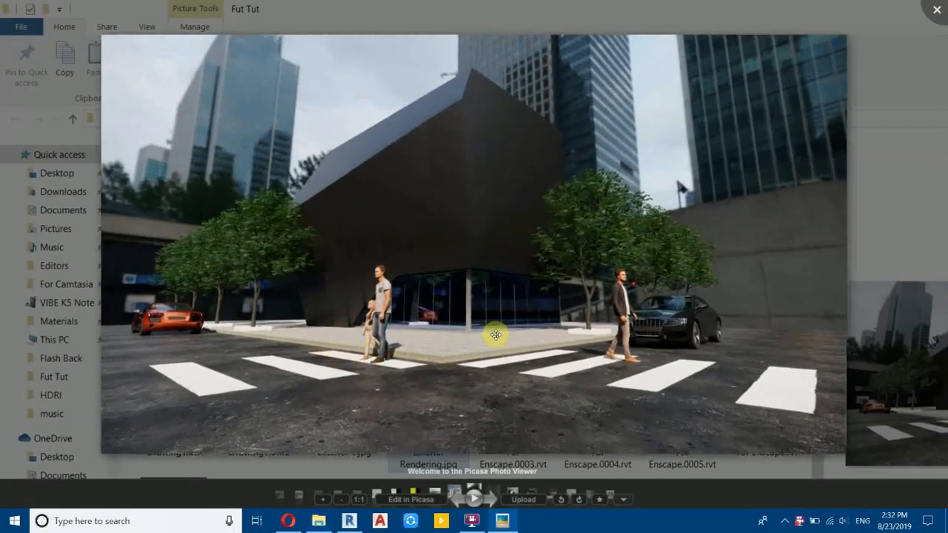
Step: Examine the walking man, the black car and the trees beside the building up close in the rendered image
scroll(493, 333, "up", 5)
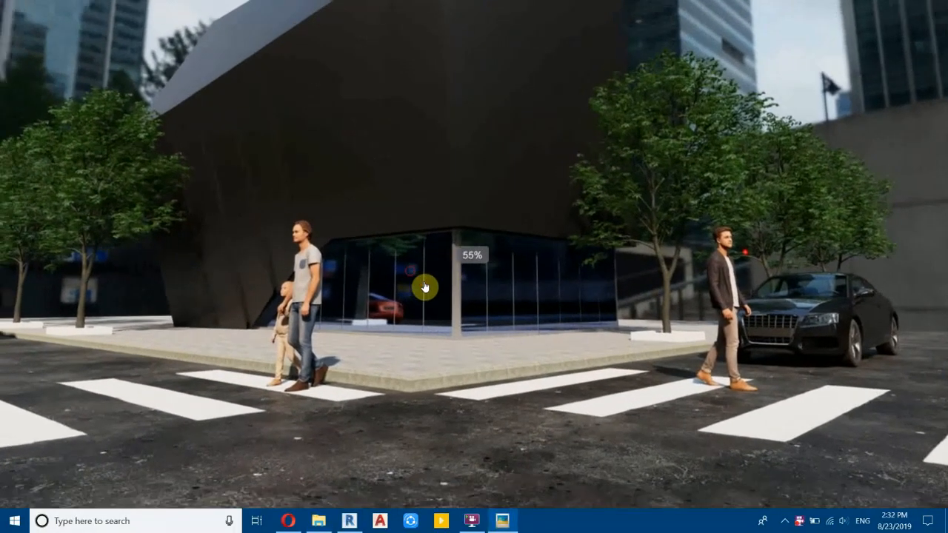
left_click_drag(425, 288, 613, 362)
left_click_drag(732, 277, 526, 286)
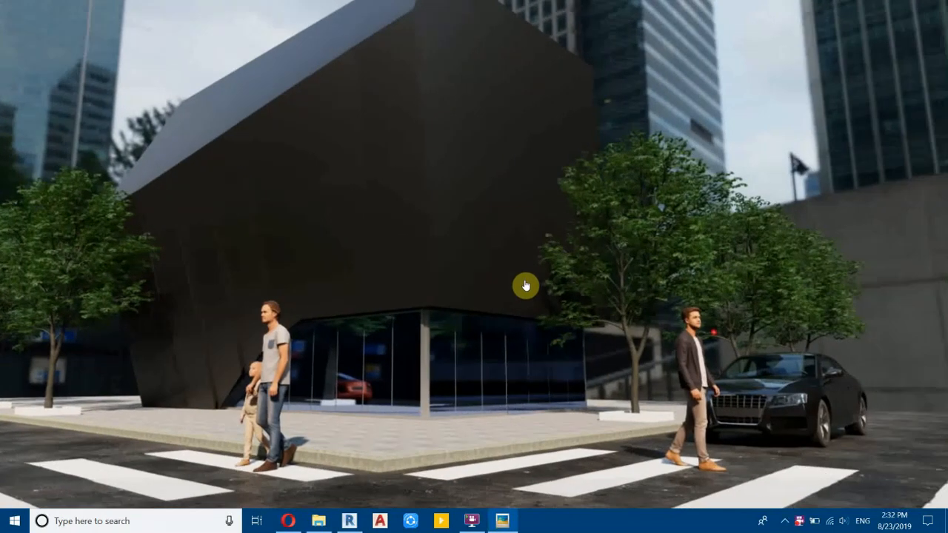
scroll(741, 398, "up", 3)
scroll(555, 348, "up", 4)
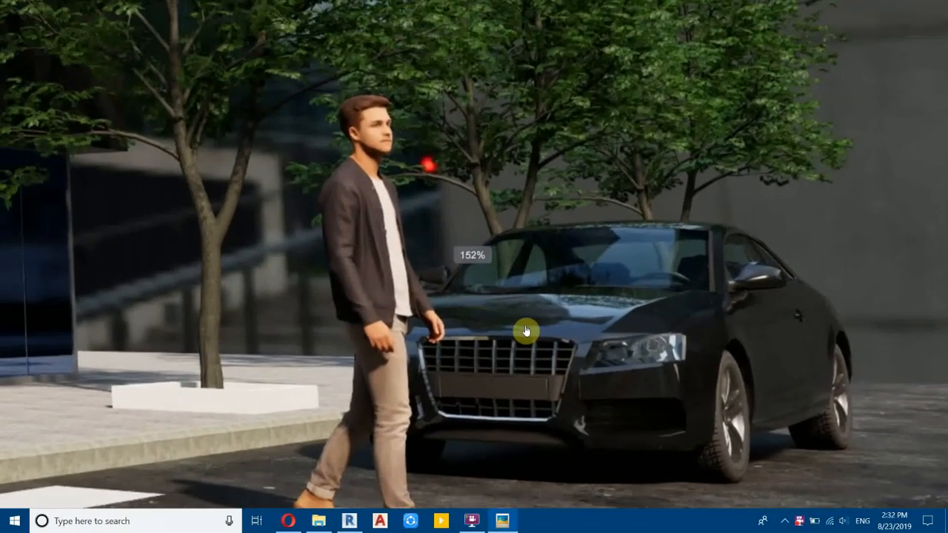
left_click_drag(526, 330, 524, 333)
scroll(577, 262, "down", 1)
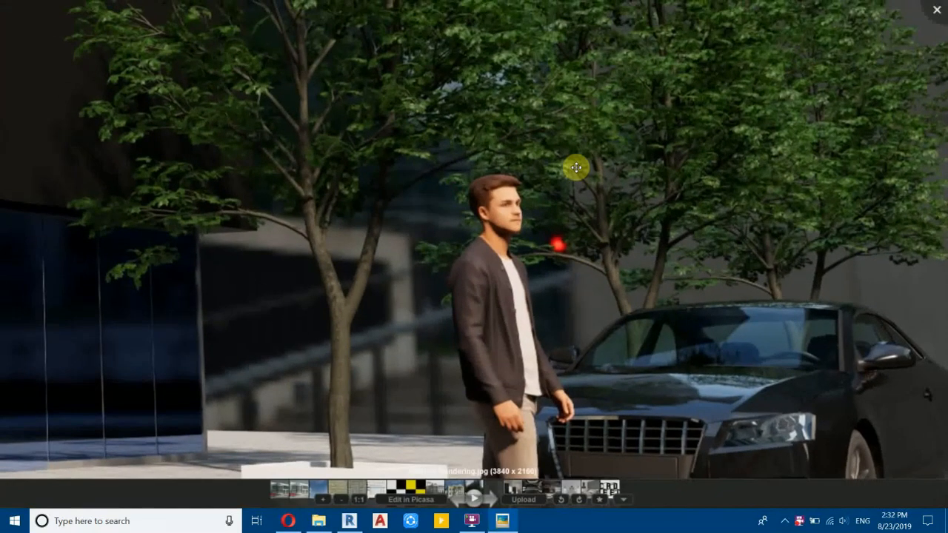
scroll(599, 207, "down", 1)
scroll(599, 207, "down", 1)
scroll(546, 266, "up", 2)
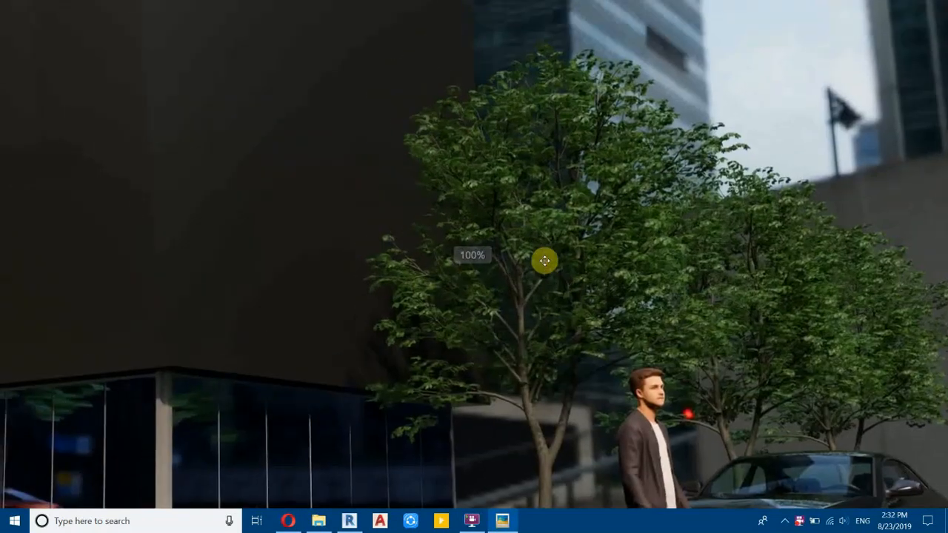
scroll(474, 188, "down", 1)
scroll(438, 199, "down", 1)
Step: Examine the rendered facade, the orange car, the man with the child, the glass reflections and the trees on both sides
left_click_drag(438, 199, 521, 243)
left_click_drag(256, 245, 344, 287)
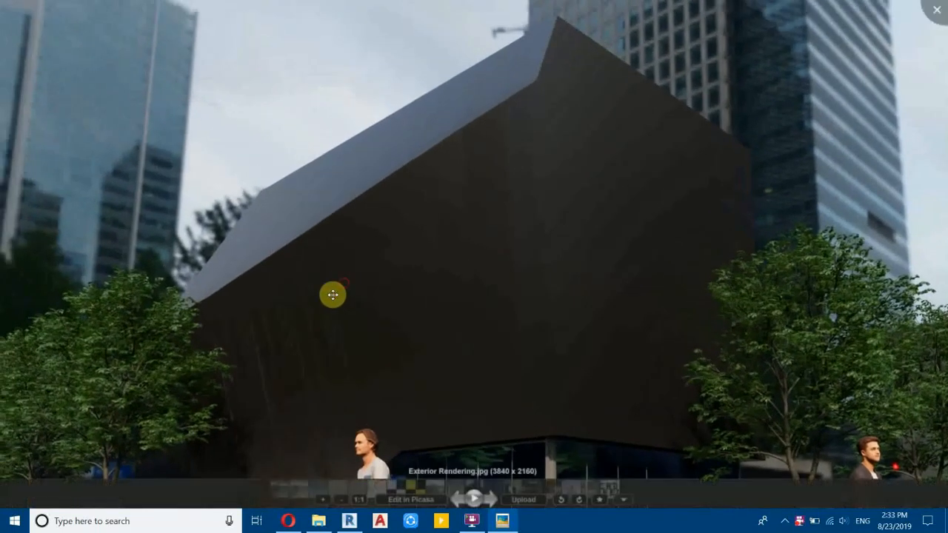
left_click_drag(184, 346, 294, 176)
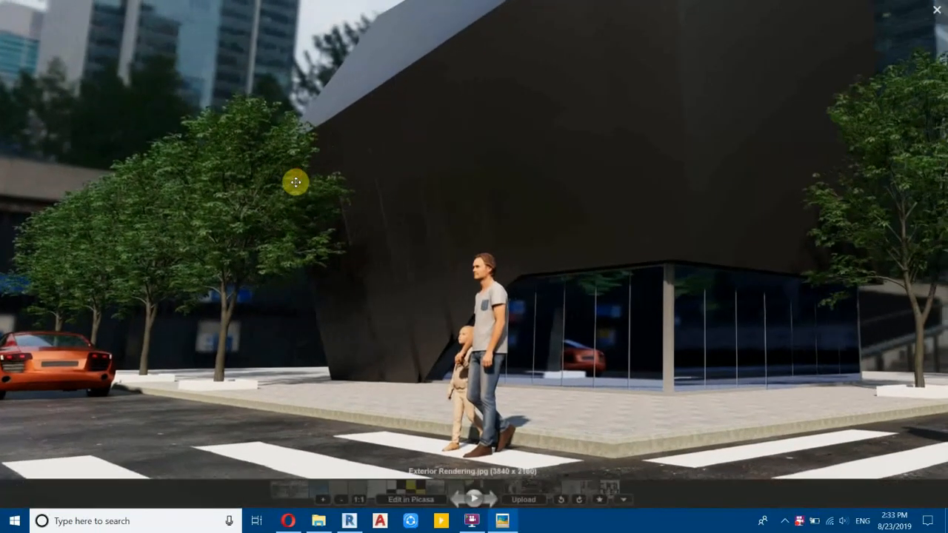
left_click_drag(202, 297, 238, 287)
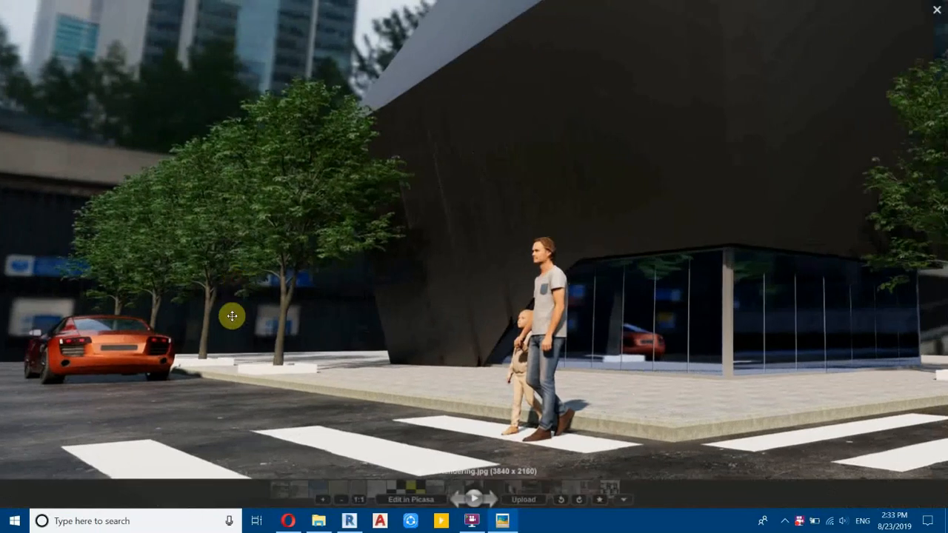
scroll(225, 340, "down", 6)
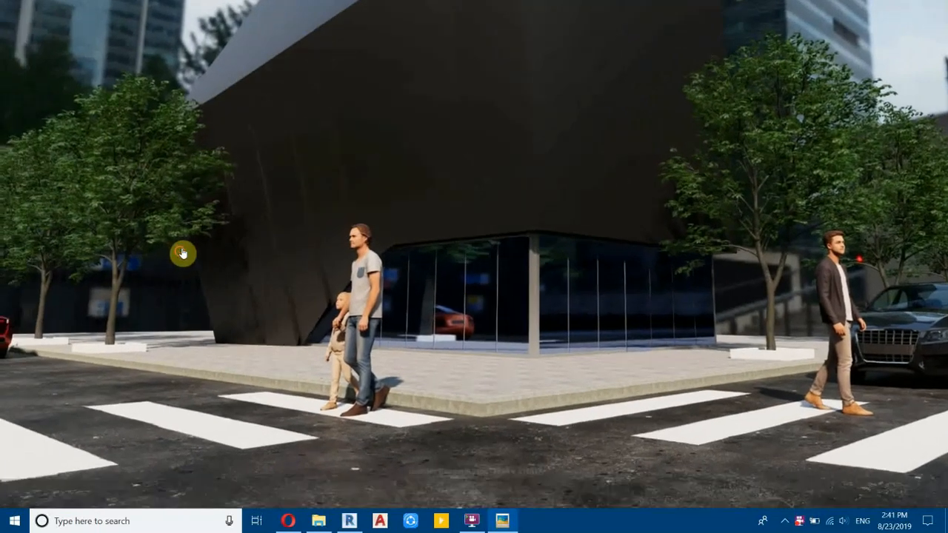
left_click_drag(182, 252, 281, 232)
left_click_drag(127, 199, 259, 298)
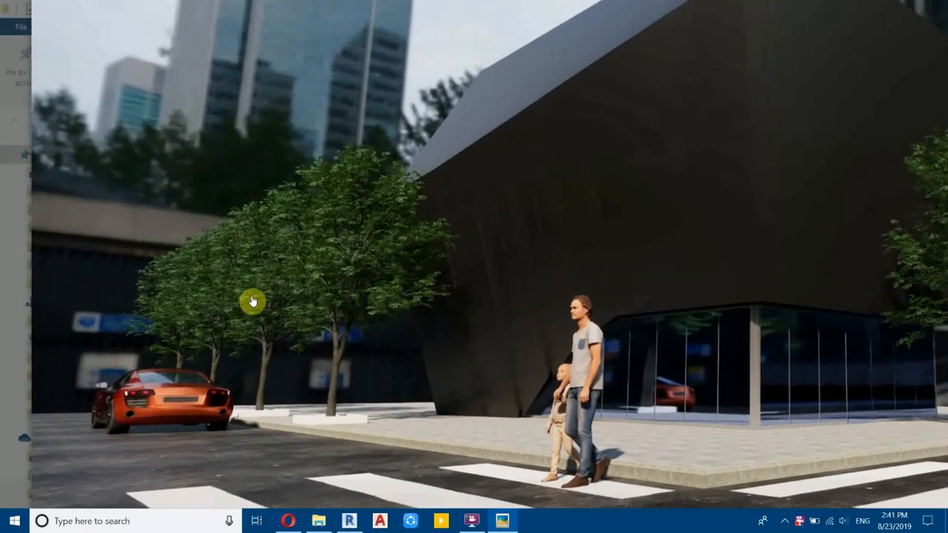
scroll(320, 292, "up", 3)
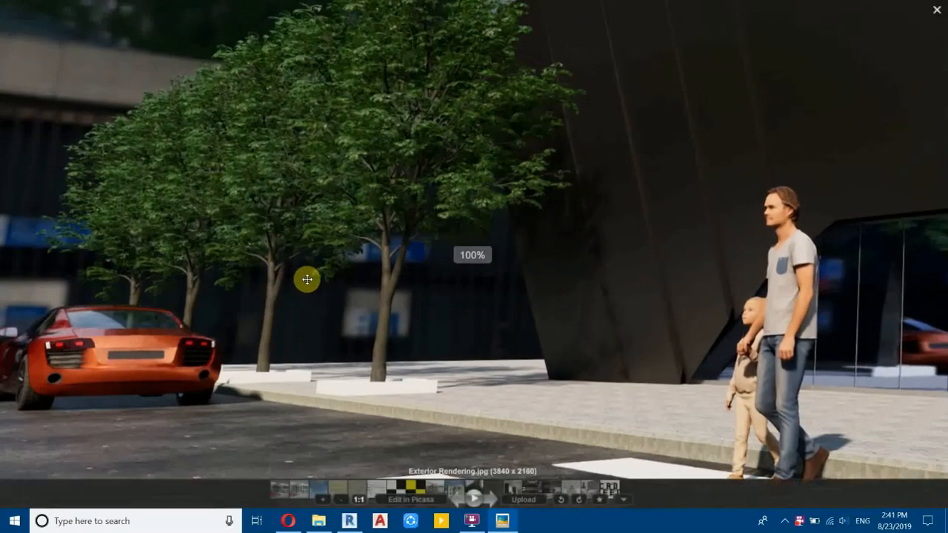
left_click_drag(752, 324, 571, 338)
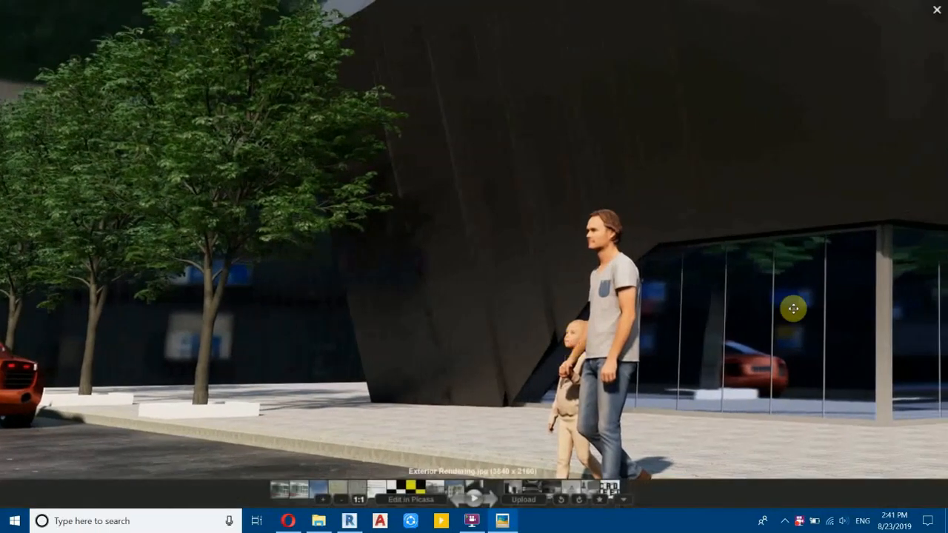
scroll(484, 397, "up", 3)
left_click_drag(688, 296, 172, 162)
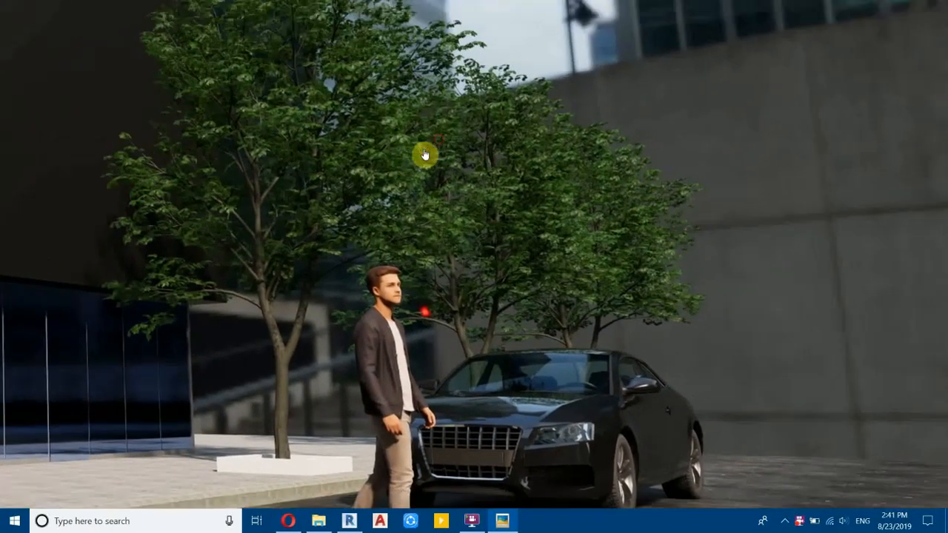
left_click_drag(423, 155, 299, 300)
scroll(437, 230, "down", 1)
scroll(437, 229, "down", 2)
left_click_drag(293, 245, 333, 238)
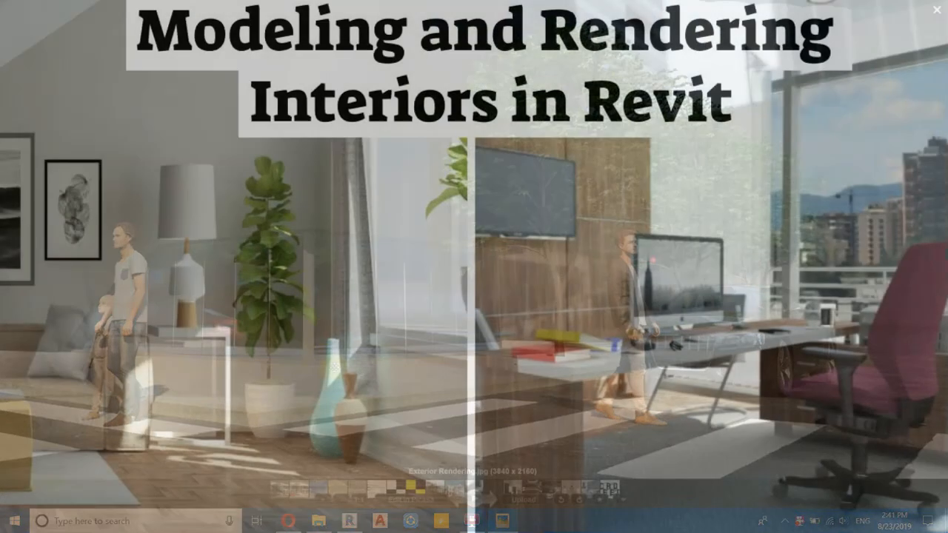